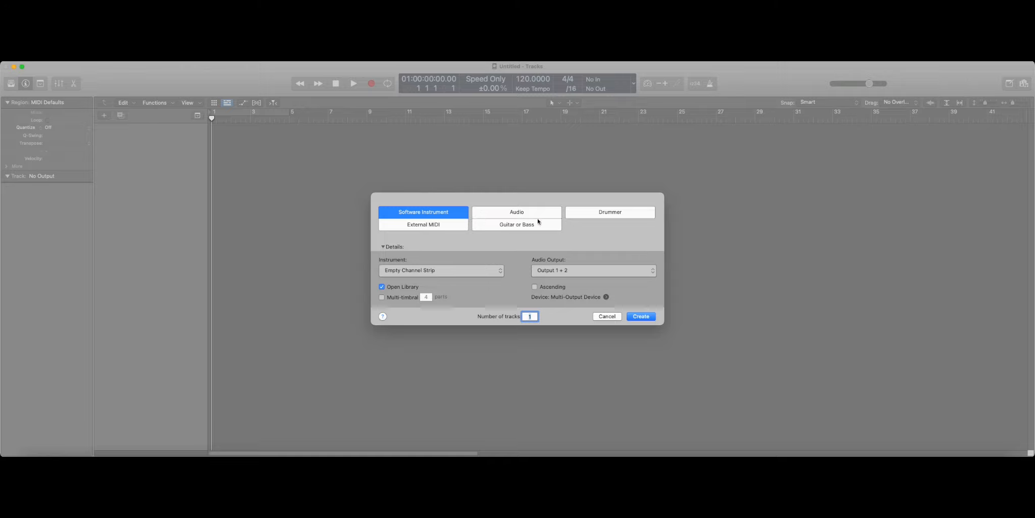
# - Create one software instrument track with an empty channel strip and keep the sound library shown
pyautogui.click(637, 317)
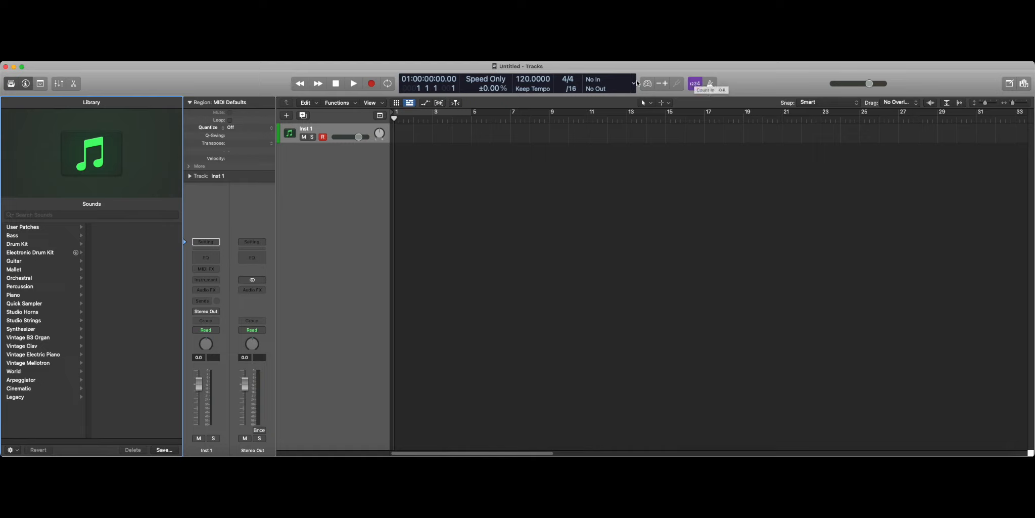
pyautogui.click(11, 84)
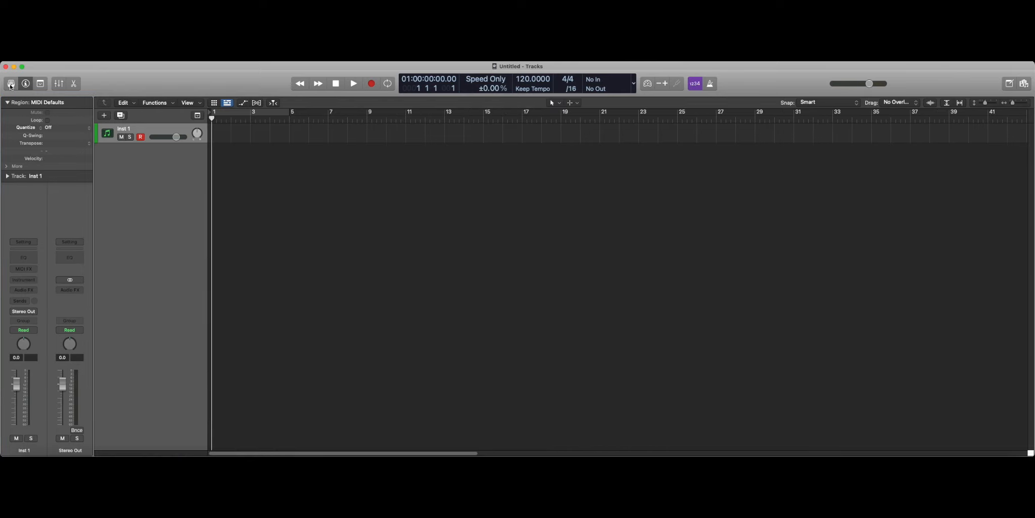
pyautogui.click(10, 84)
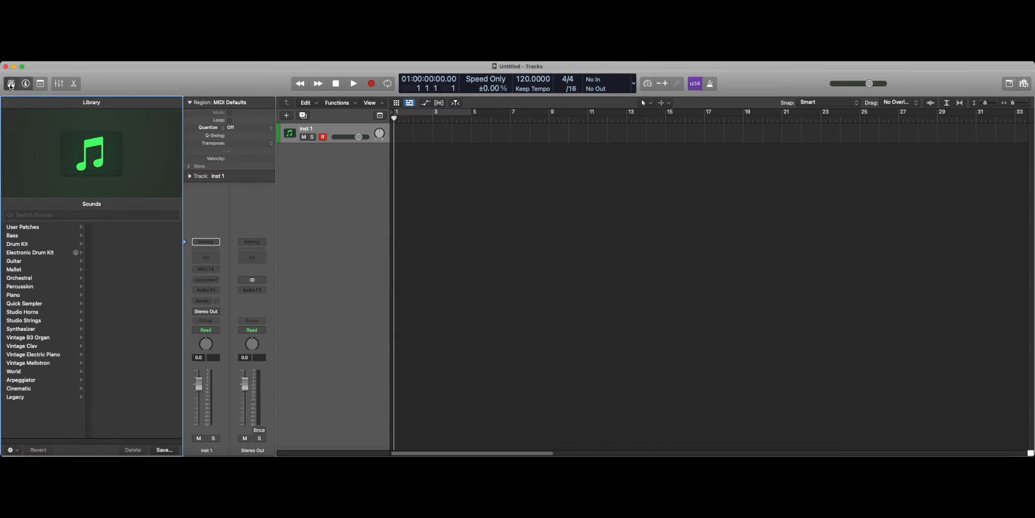
pyautogui.click(10, 85)
pyautogui.click(11, 85)
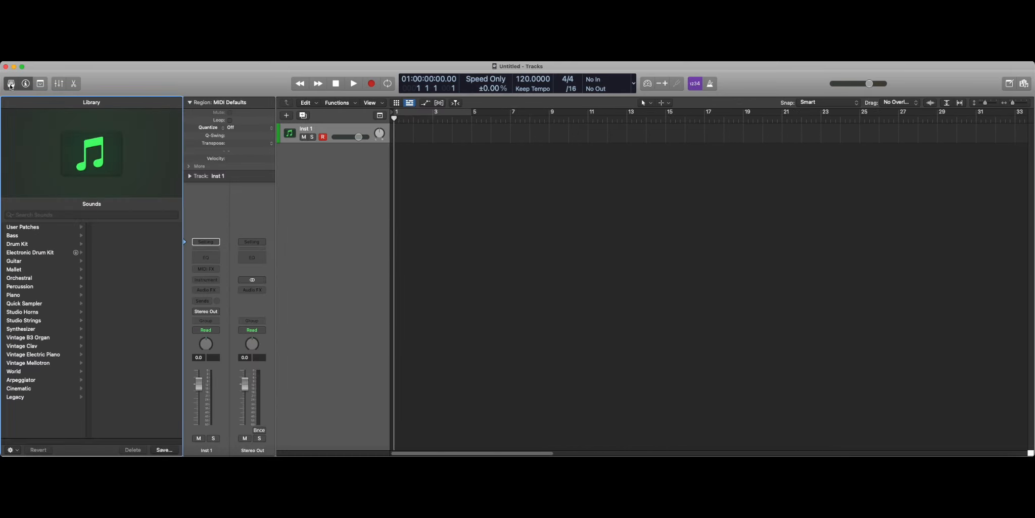
# - Rename the new track Click and load the SoCal drum kit on it
pyautogui.doubleClick(331, 127)
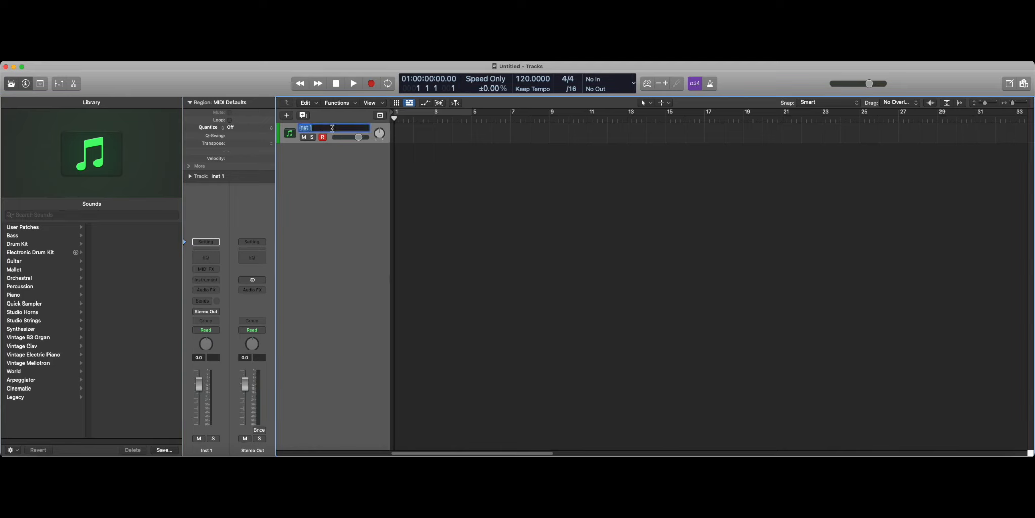
pyautogui.write('Click')
pyautogui.press('Return')
pyautogui.click(28, 245)
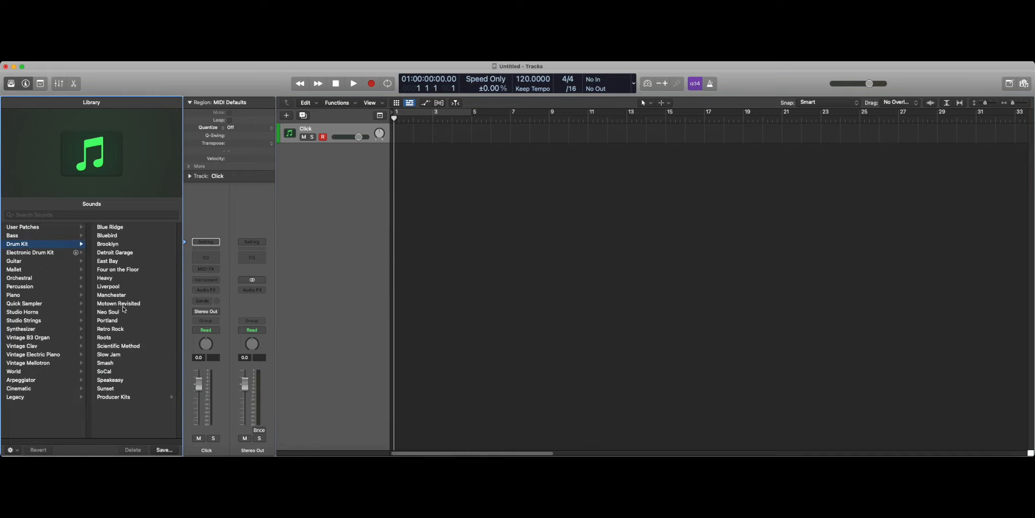
pyautogui.click(109, 374)
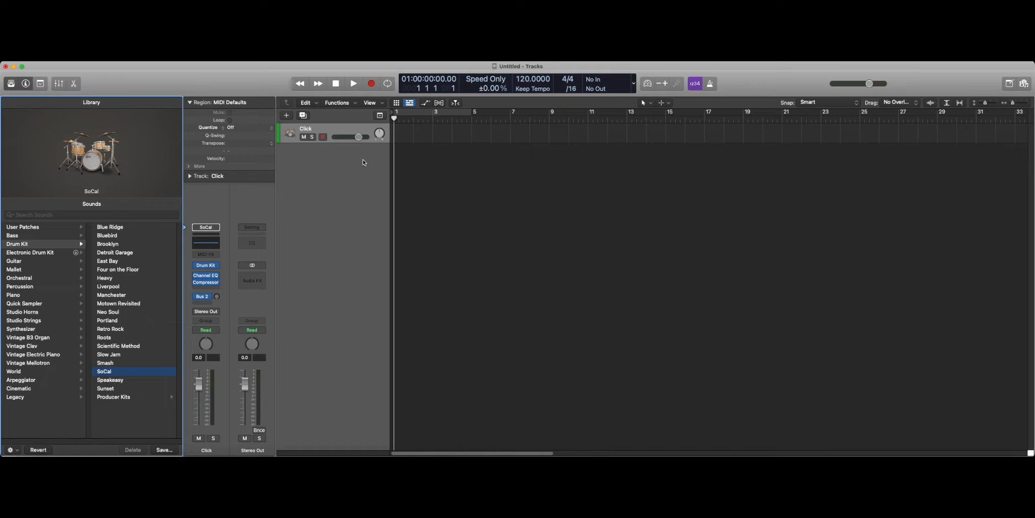
# - Hide the library and the inspector, and show the Click track's Piano Roll editor
pyautogui.click(11, 84)
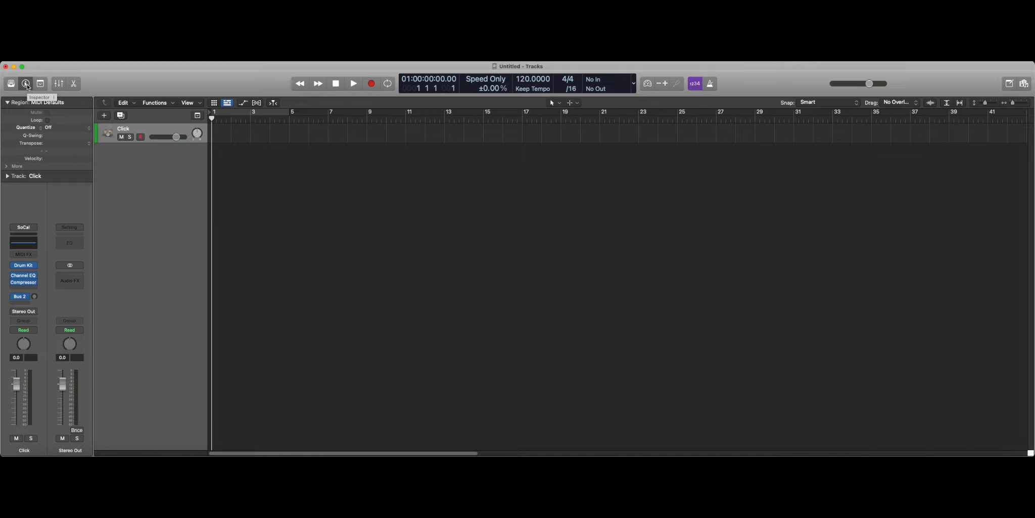
pyautogui.click(26, 84)
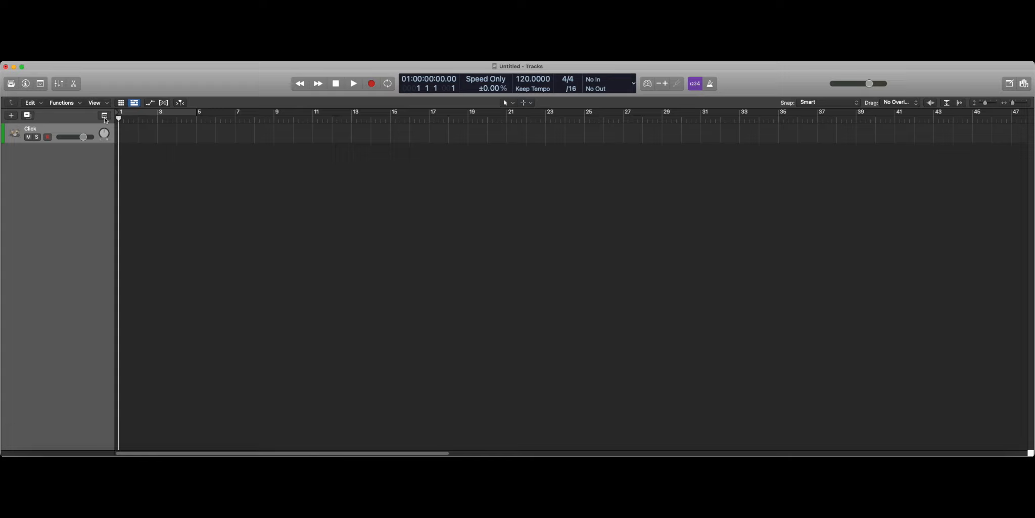
pyautogui.click(75, 85)
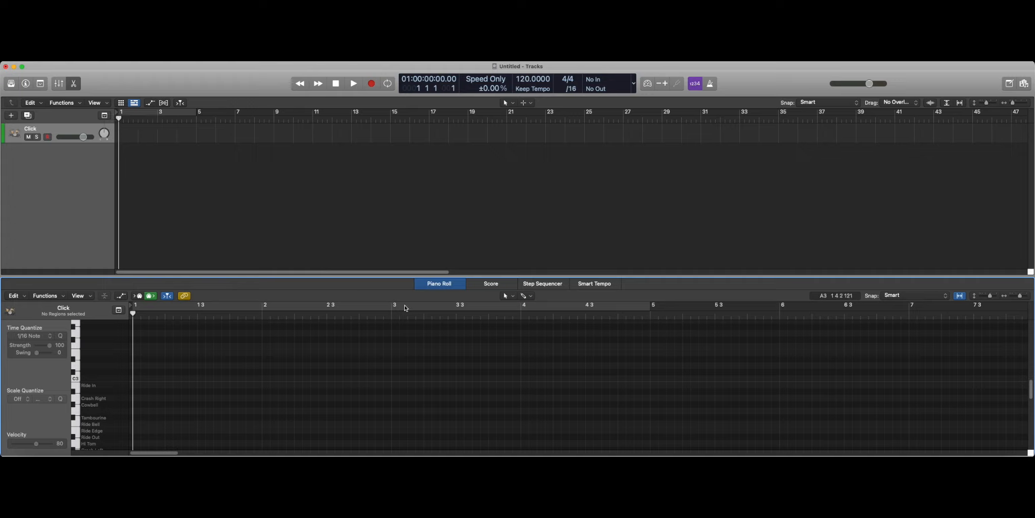
# - Audition the kit's sounds on the Piano Roll keyboard down to the kick on C1
pyautogui.click(77, 388)
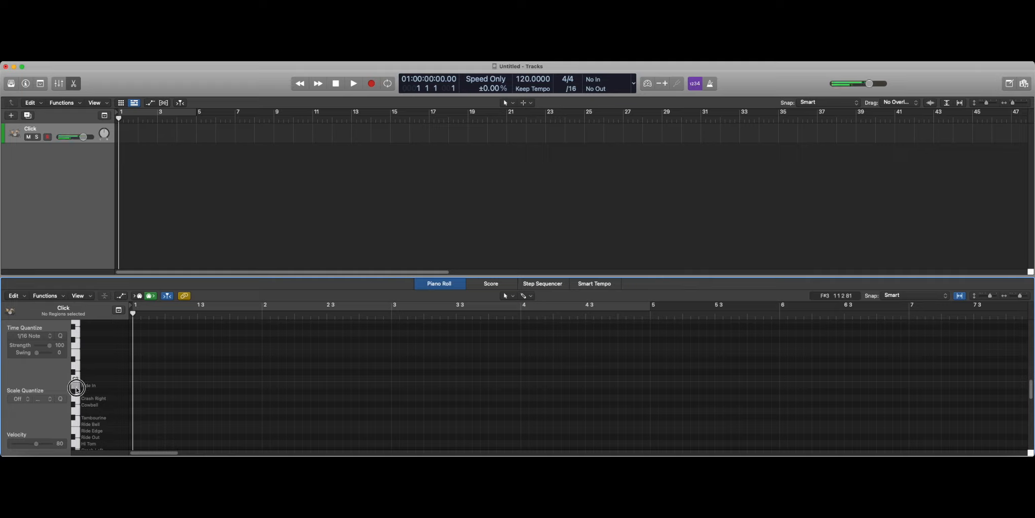
pyautogui.scroll(-3, 76, 388)
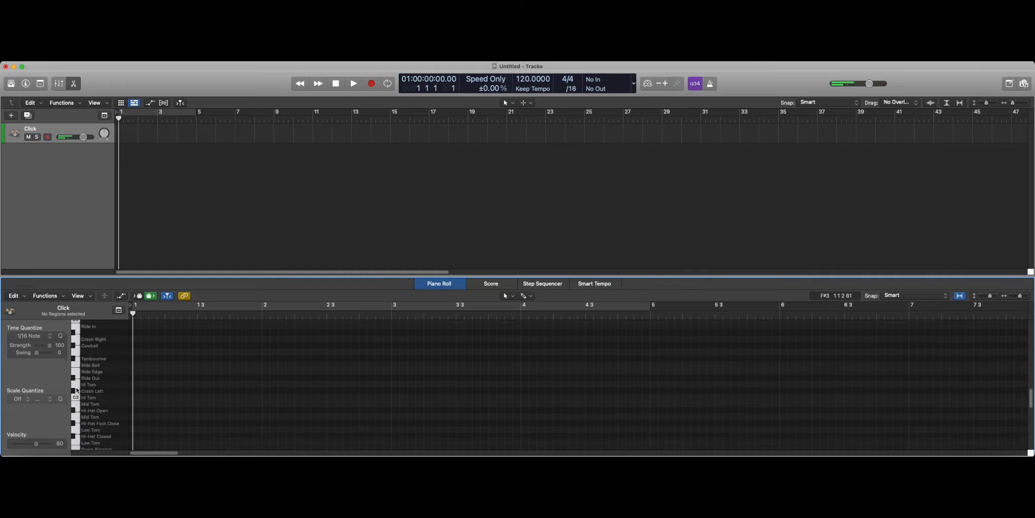
pyautogui.scroll(-3, 76, 388)
pyautogui.moveTo(76, 388); pyautogui.dragTo(76, 429)
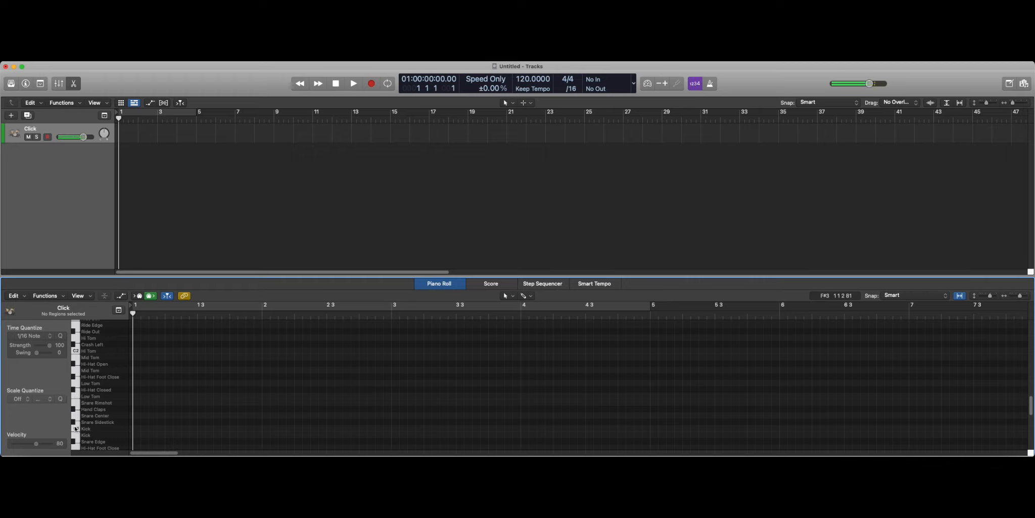
pyautogui.scroll(-2, 75, 429)
pyautogui.click(76, 400)
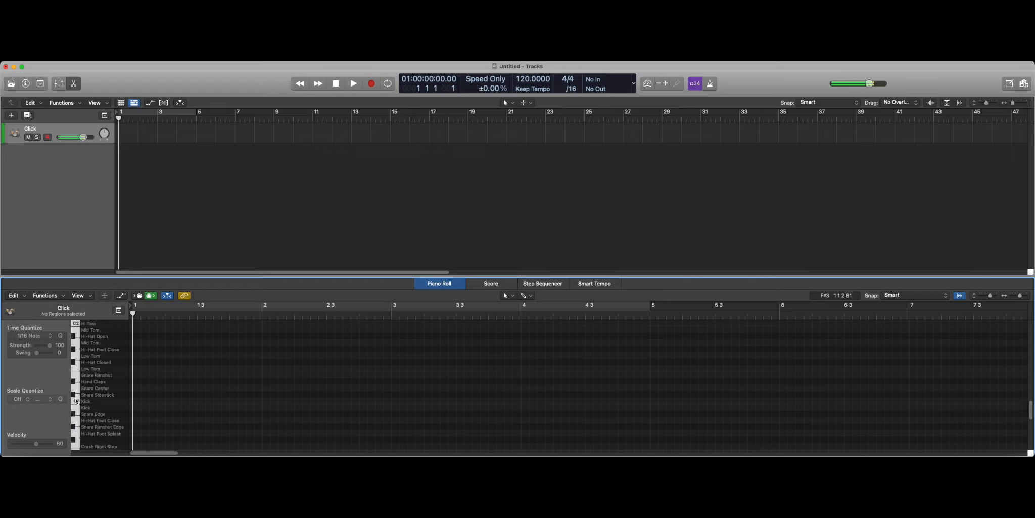
pyautogui.click(76, 399)
pyautogui.click(76, 400)
# - Draw four consecutive sixteenth-note kick notes on C1 from the start of bar 1
pyautogui.press('super+Right')
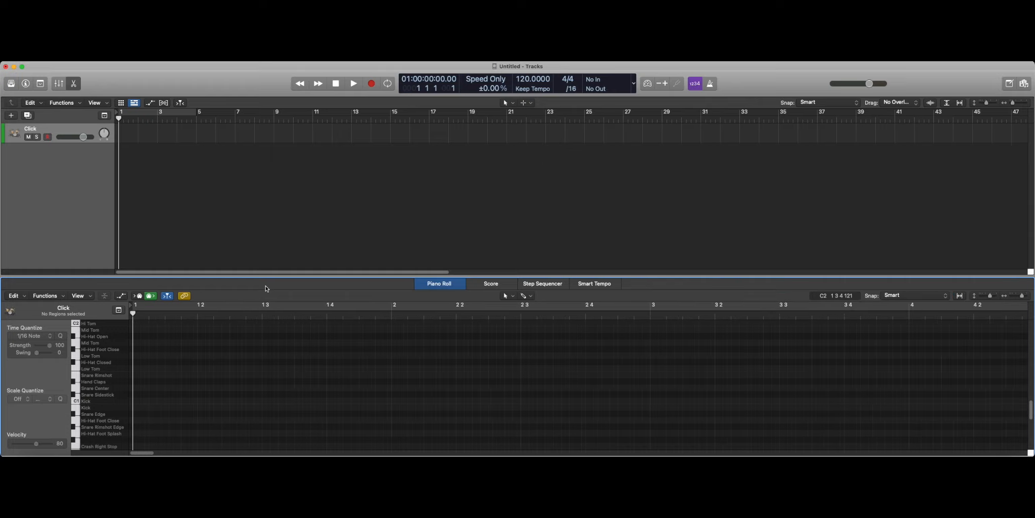
pyautogui.press('super+Right')
pyautogui.press('super+Left')
pyautogui.press('super+Left')
pyautogui.press('super+Left')
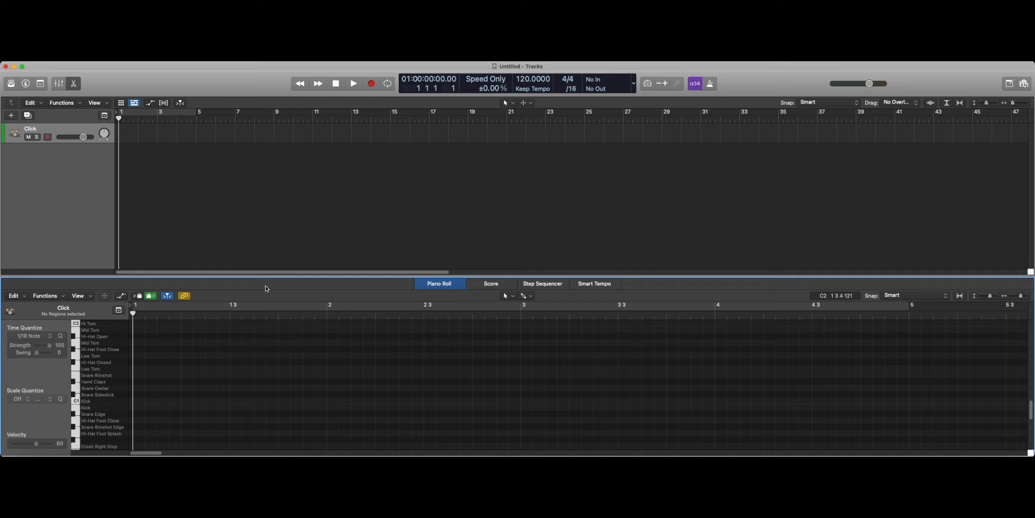
pyautogui.press('super+Right')
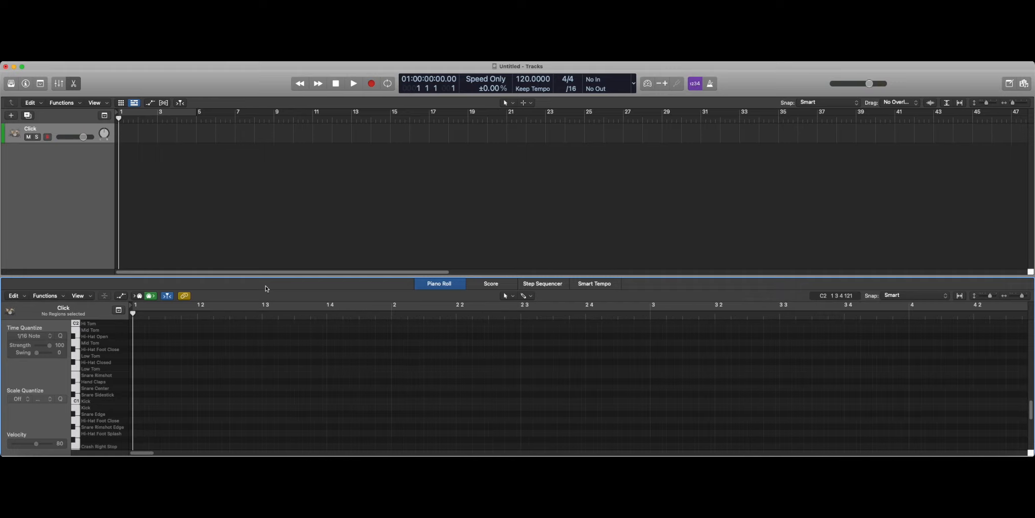
pyautogui.press('super+Right')
pyautogui.click(514, 297)
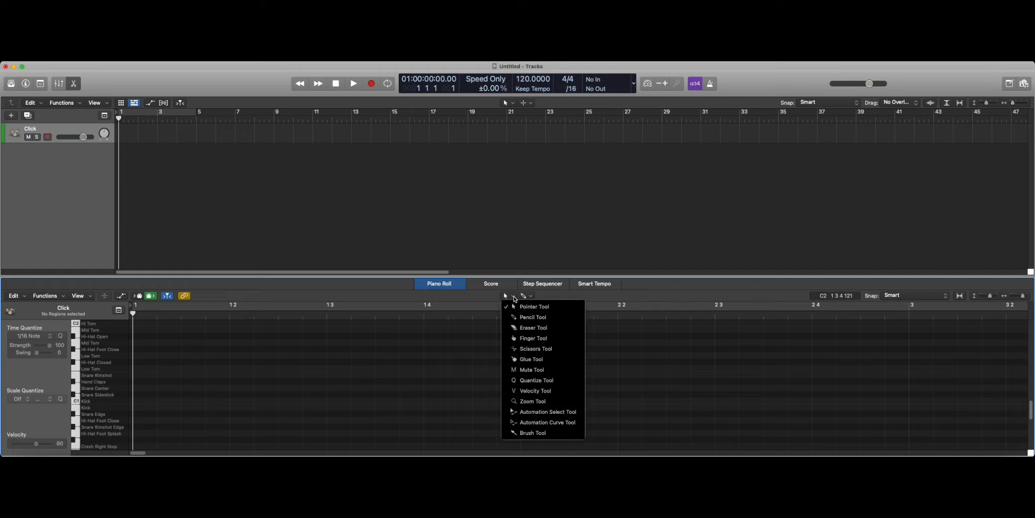
pyautogui.click(531, 298)
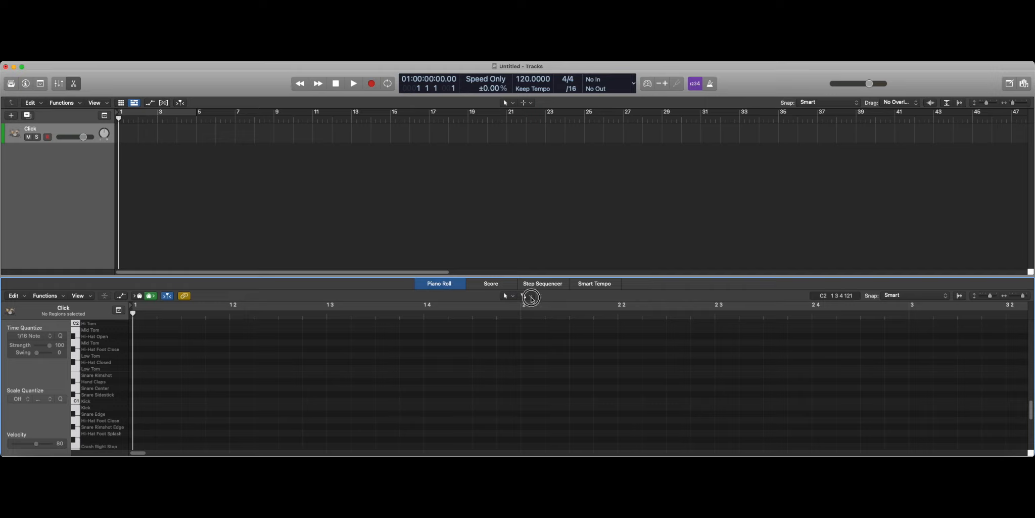
pyautogui.click(582, 297)
pyautogui.click(146, 400)
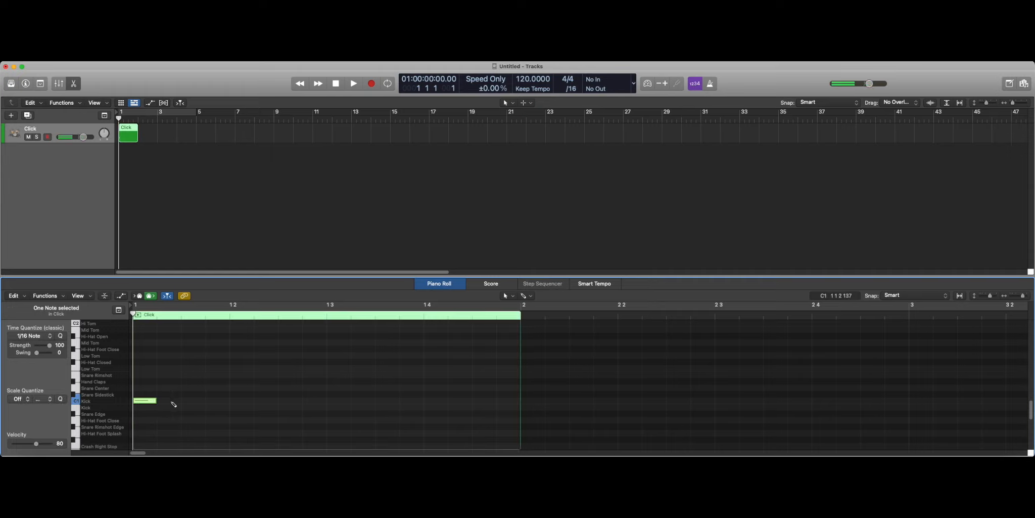
pyautogui.click(169, 401)
pyautogui.click(193, 400)
pyautogui.click(217, 400)
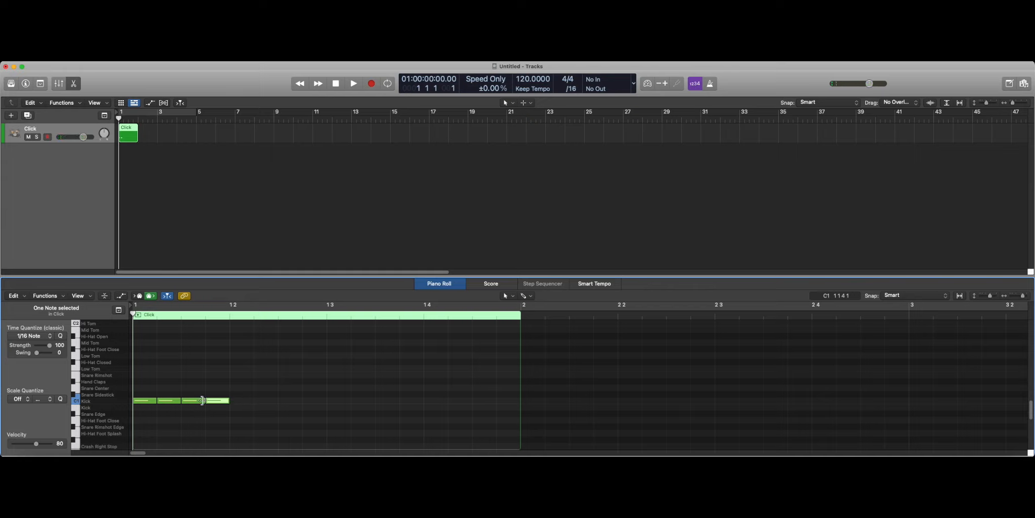
# - Spread the four kick notes so one falls on each beat of bar 1, and play the pattern back
pyautogui.press('space')
pyautogui.press('space')
pyautogui.moveTo(172, 401); pyautogui.dragTo(340, 403)
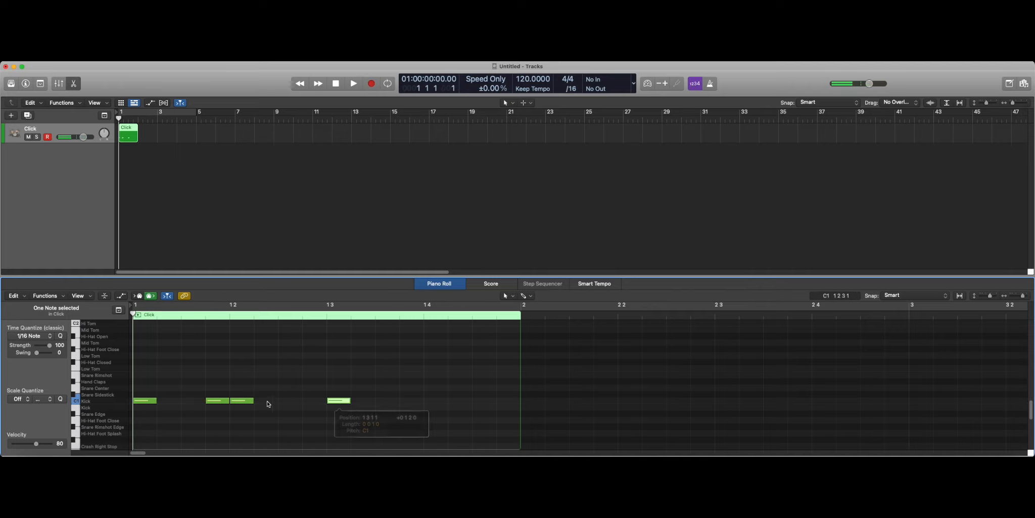
pyautogui.moveTo(226, 401); pyautogui.dragTo(437, 400)
pyautogui.press('space')
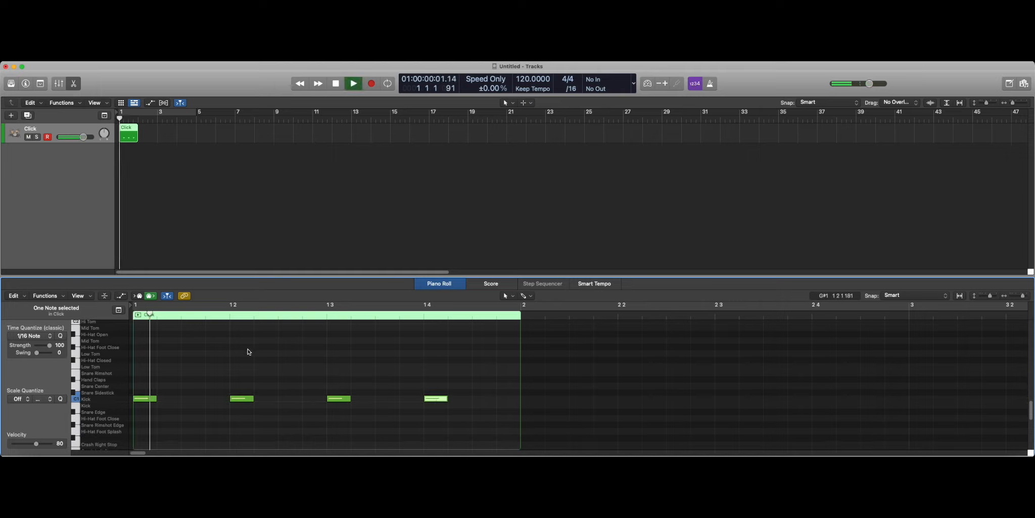
pyautogui.press('space')
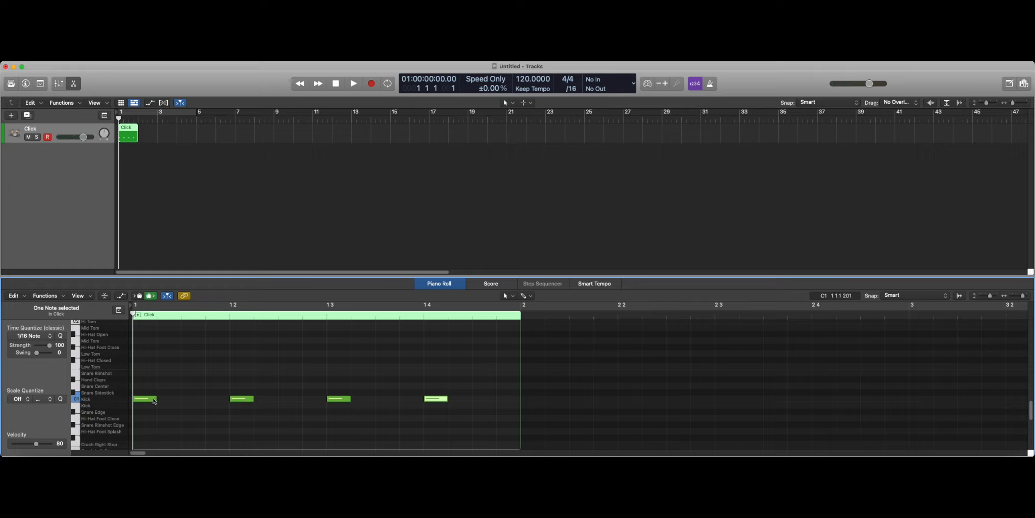
pyautogui.click(248, 400)
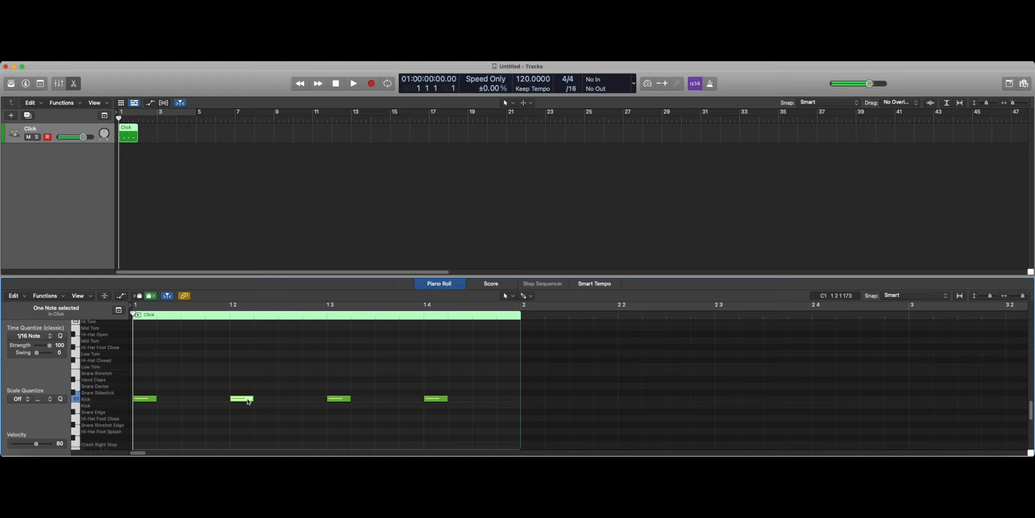
pyautogui.moveTo(248, 400)
pyautogui.mouseDown()
pyautogui.moveTo(247, 346)
pyautogui.moveTo(248, 399)
pyautogui.mouseUp()
pyautogui.click(251, 398)
# - Close the Piano Roll editor and loop the one-bar Click region out to bar 47
pyautogui.click(74, 84)
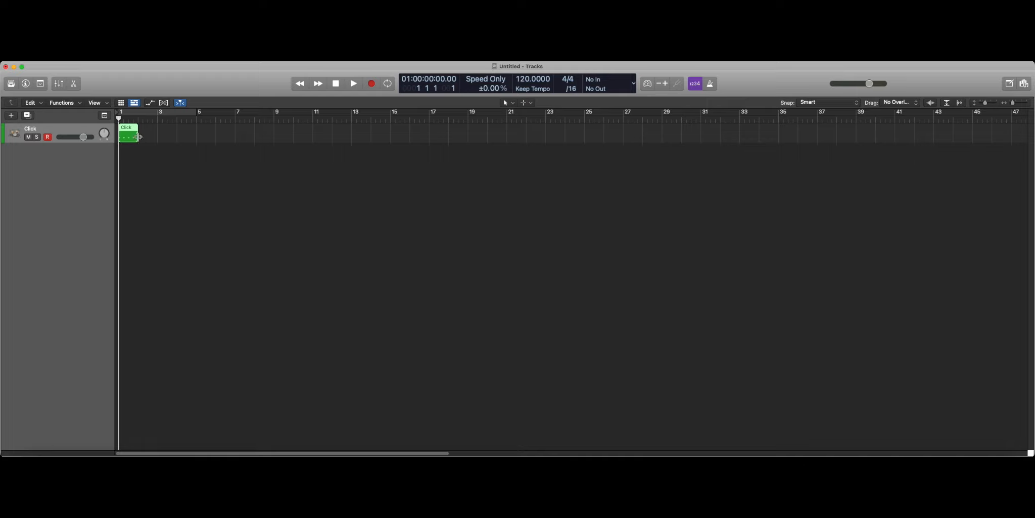
pyautogui.moveTo(137, 137); pyautogui.dragTo(137, 136)
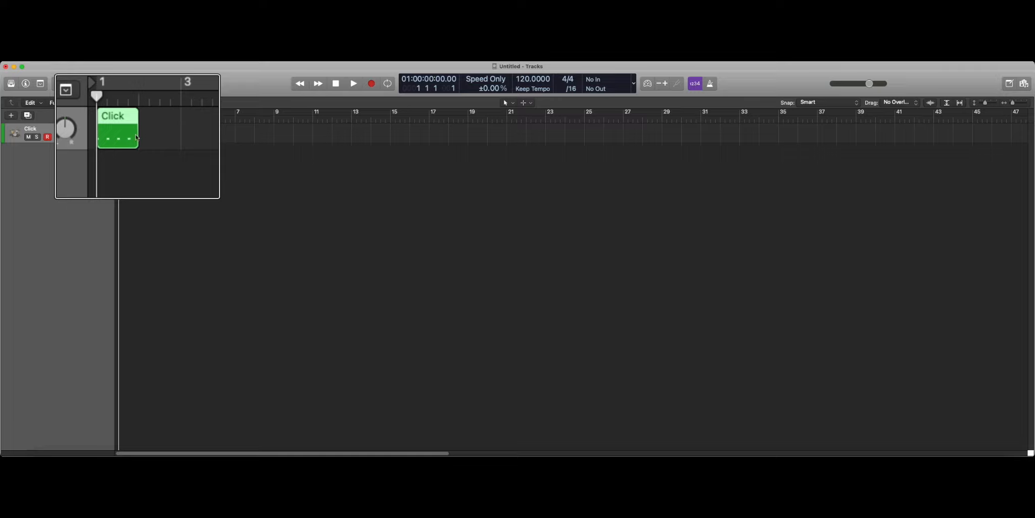
pyautogui.moveTo(138, 137); pyautogui.dragTo(110, 137)
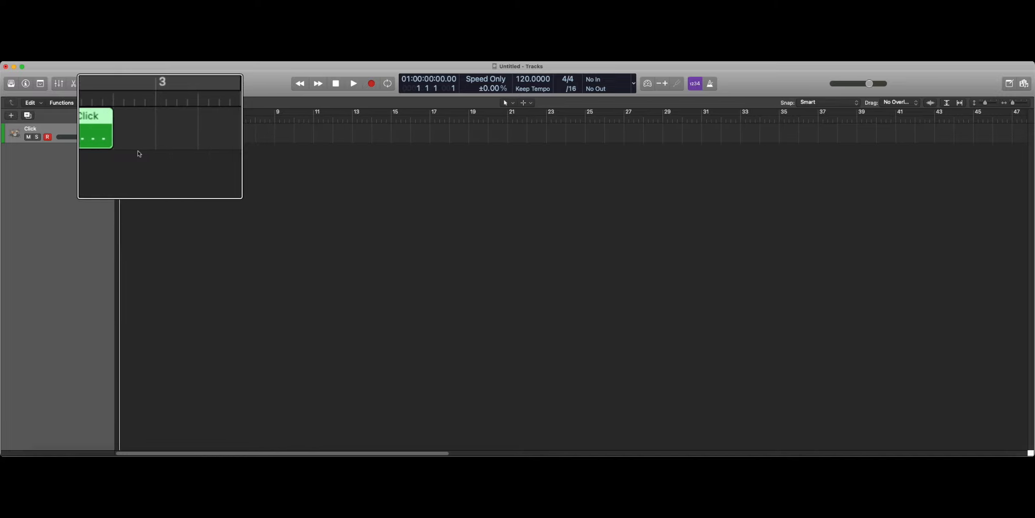
pyautogui.scroll(-5, 139, 152)
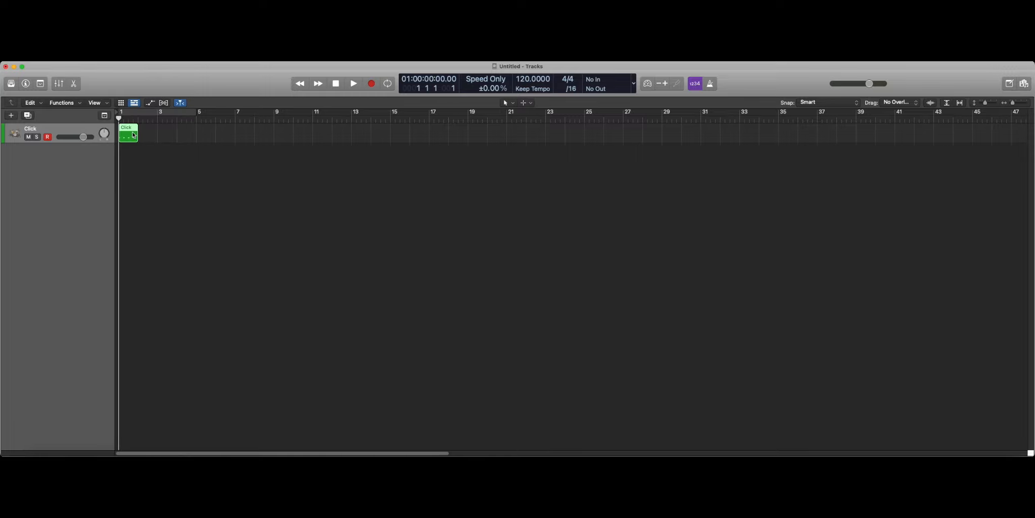
pyautogui.scroll(5, 135, 134)
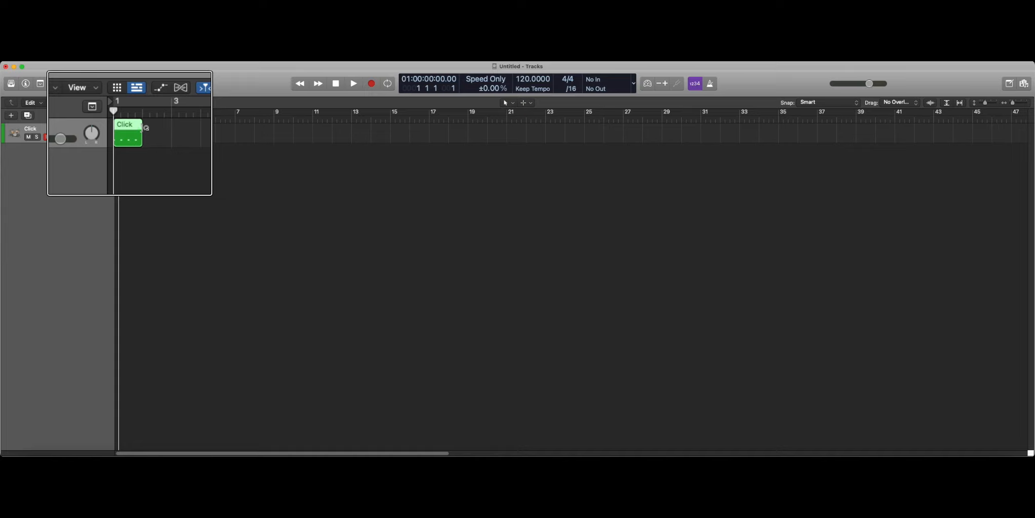
pyautogui.moveTo(140, 130); pyautogui.dragTo(1014, 131)
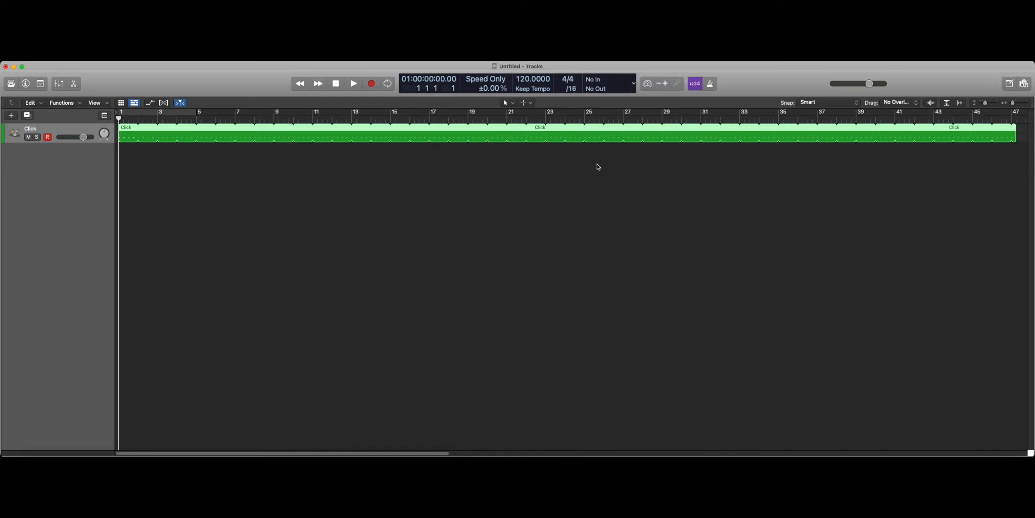
# - Extend the Click region's loop to the end of the project
pyautogui.press('super+Left')
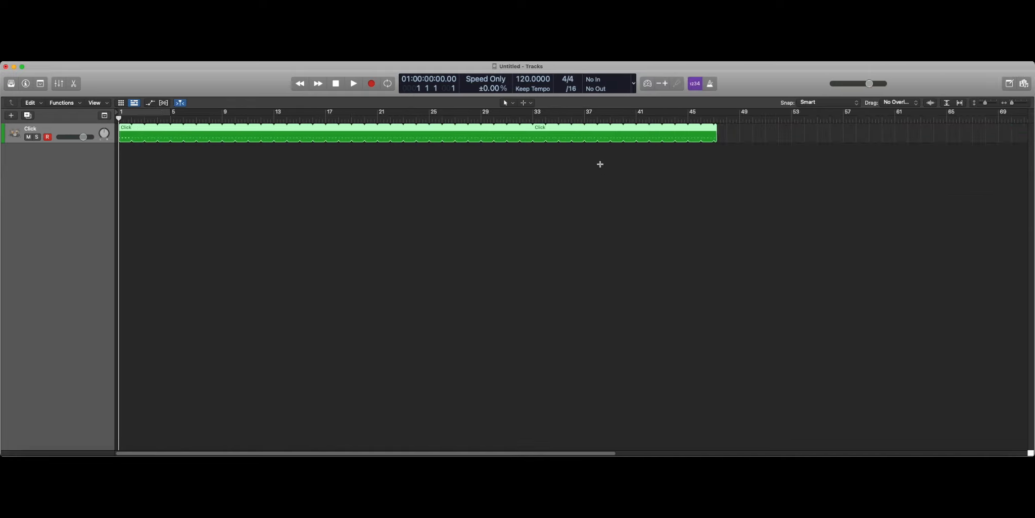
pyautogui.press('super+Left')
pyautogui.press('super+Left')
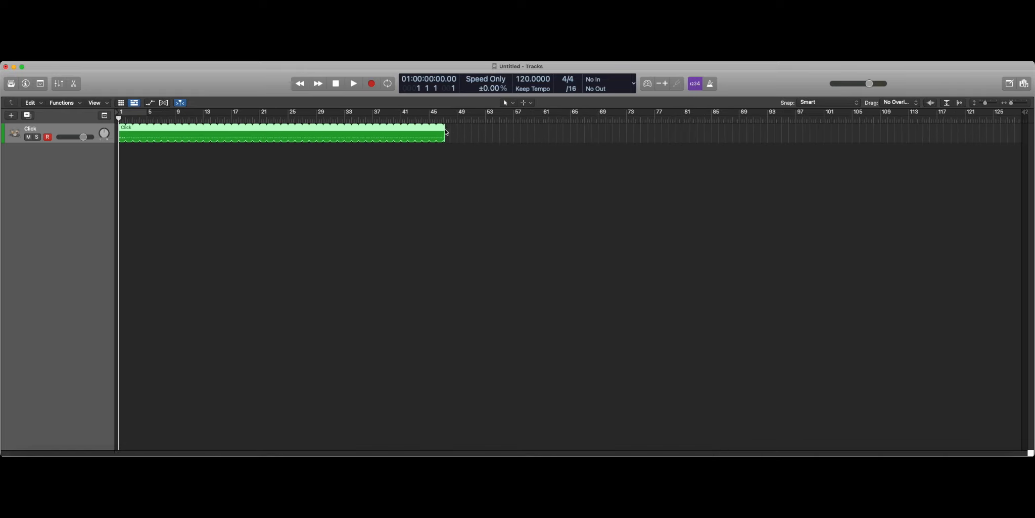
pyautogui.moveTo(445, 133); pyautogui.dragTo(1023, 131)
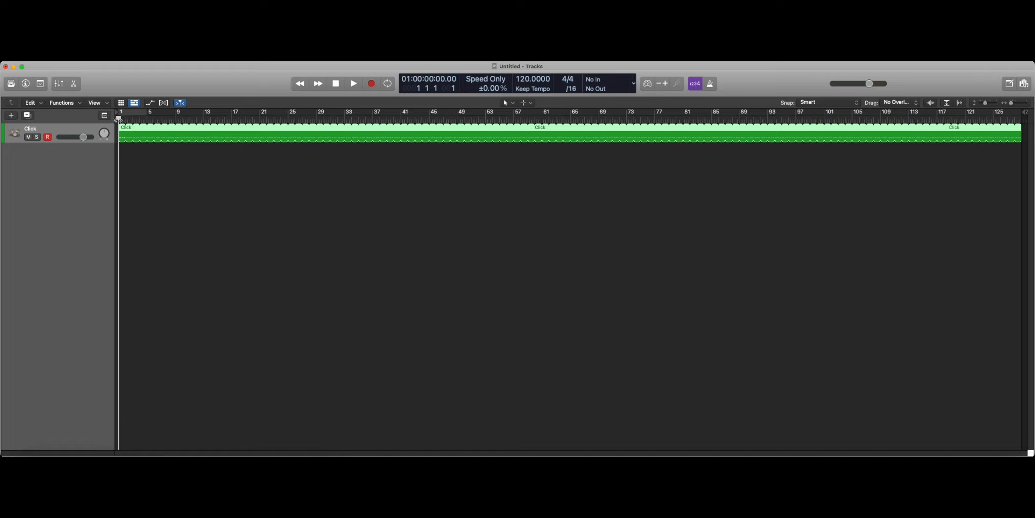
# - Extend the Click region's loop further to about bar 210 and place the playhead at that bar
pyautogui.moveTo(119, 119); pyautogui.dragTo(169, 119)
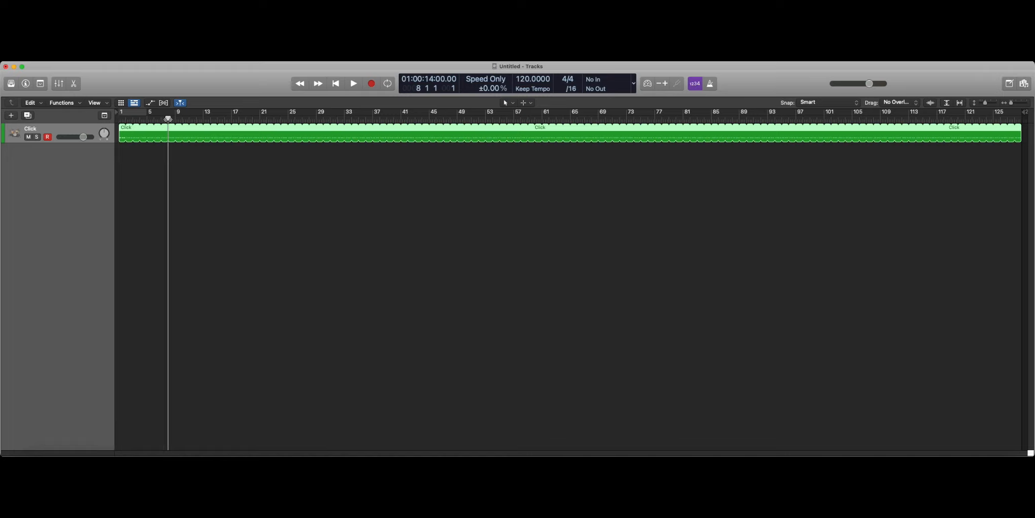
pyautogui.click(1015, 119)
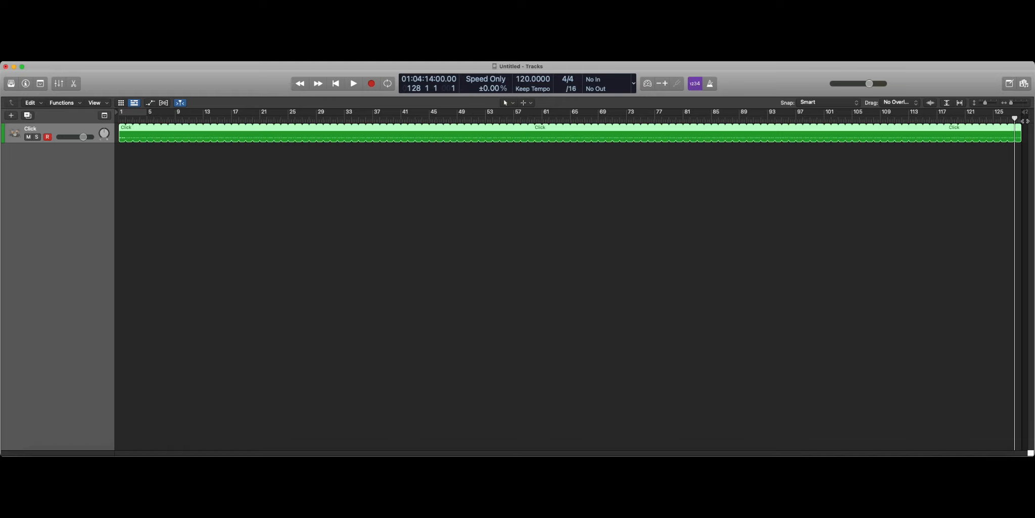
pyautogui.moveTo(1024, 115)
pyautogui.mouseDown()
pyautogui.moveTo(1034, 112)
pyautogui.moveTo(985, 115)
pyautogui.mouseUp()
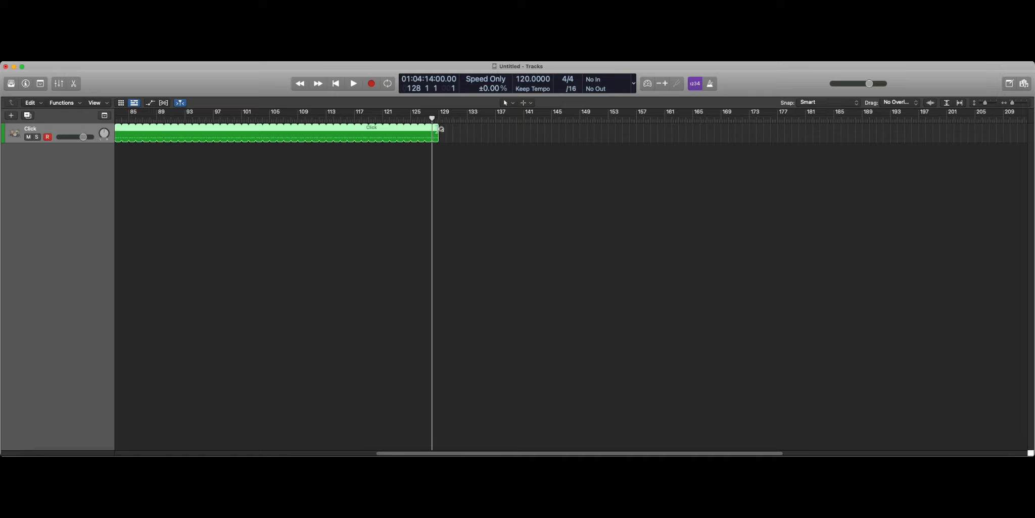
pyautogui.moveTo(441, 130); pyautogui.dragTo(1016, 115)
pyautogui.click(1009, 118)
# - Play back the extended click track from the start of bar 1
pyautogui.hscroll(5, 1007, 119)
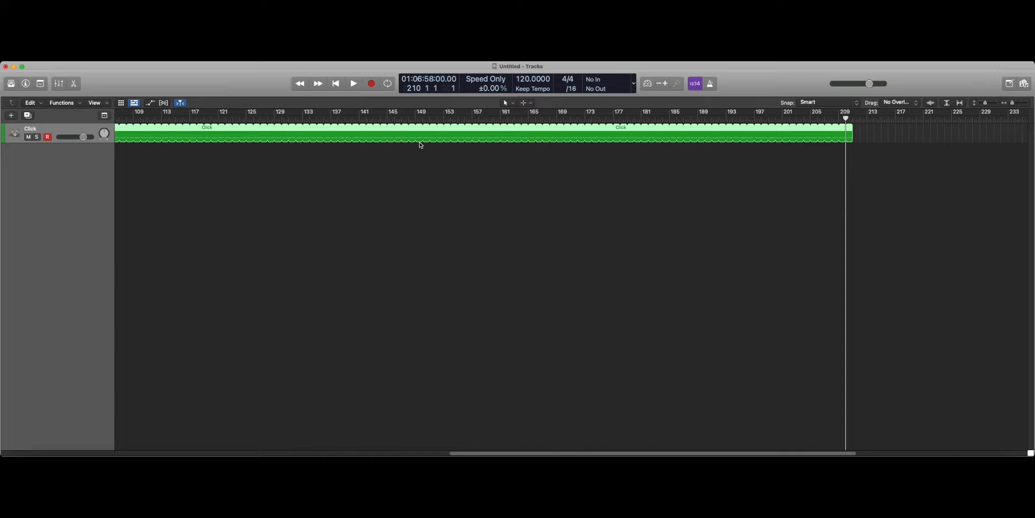
pyautogui.hscroll(-15, 408, 151)
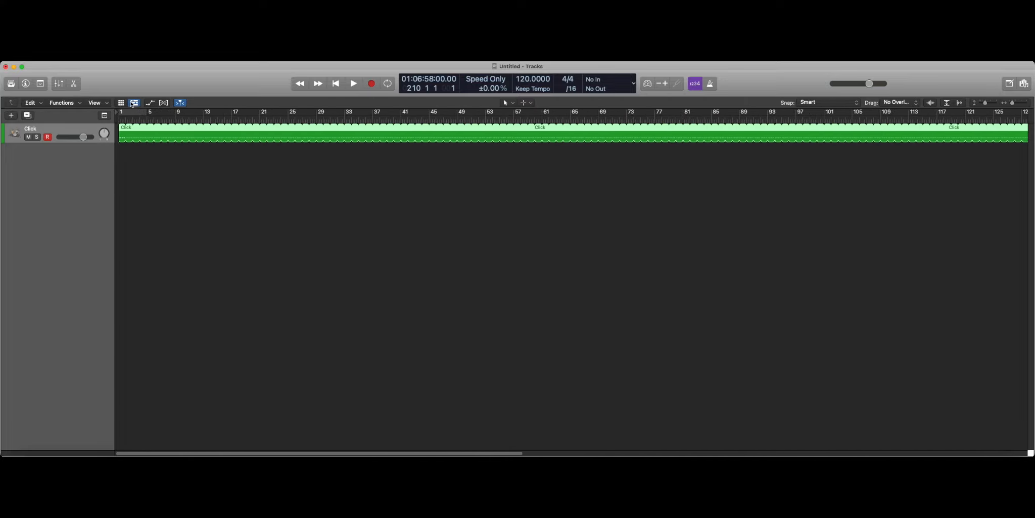
pyautogui.scroll(-5, 132, 123)
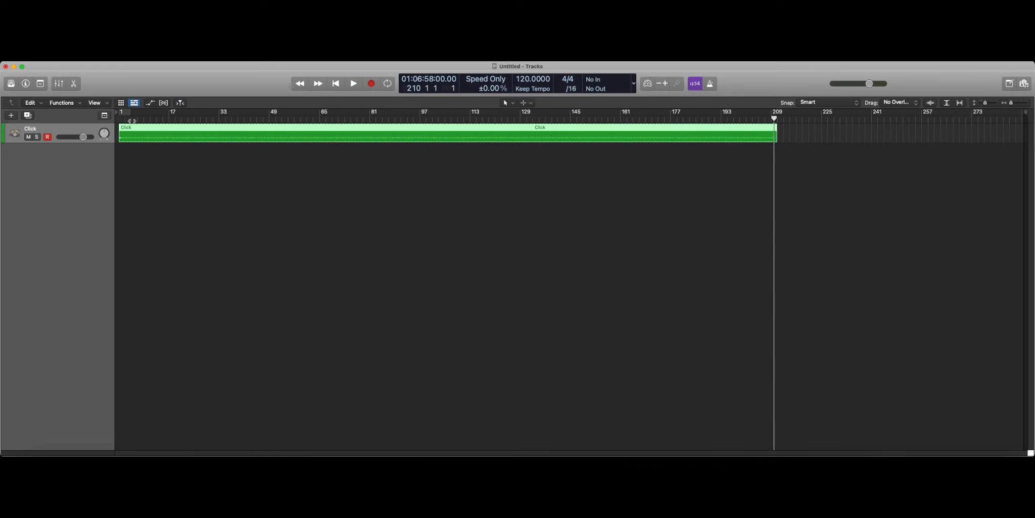
pyautogui.click(120, 119)
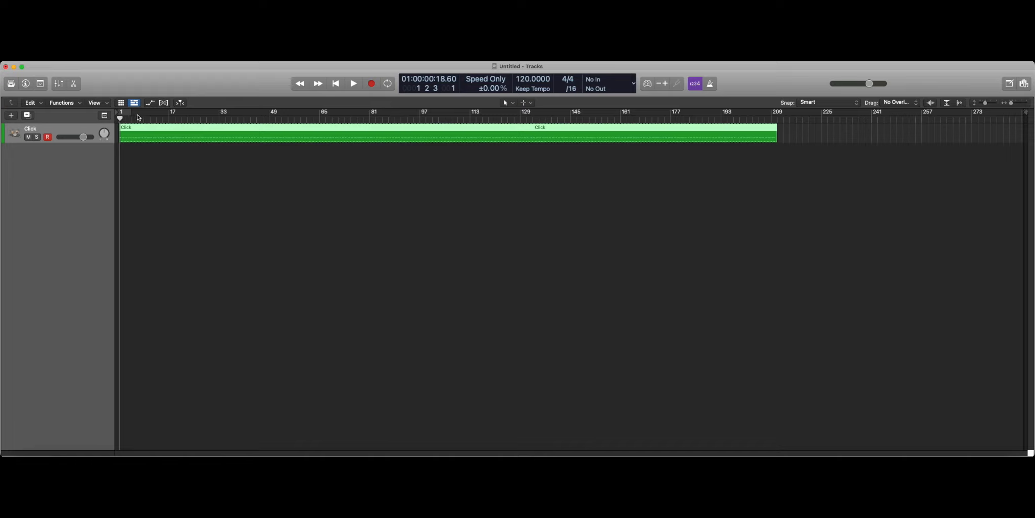
pyautogui.press('space')
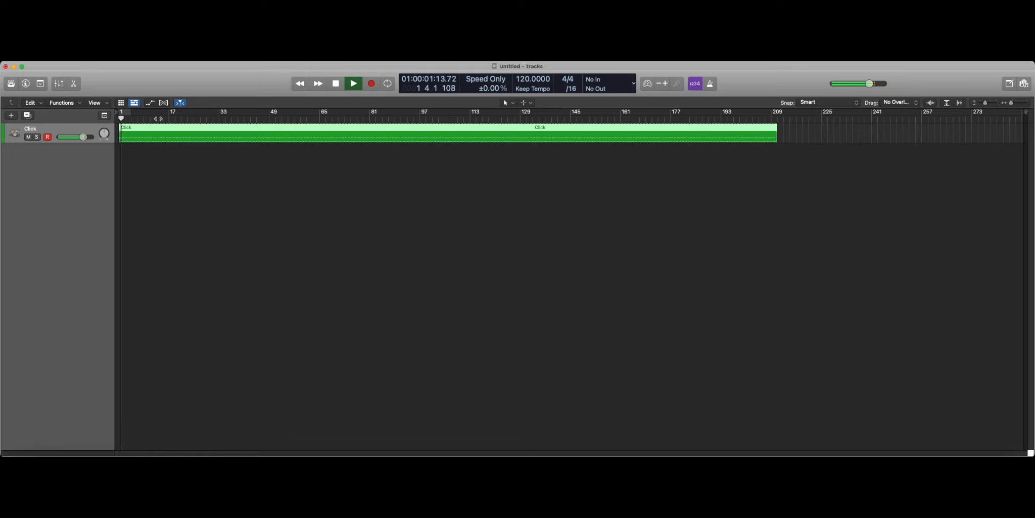
pyautogui.press('space')
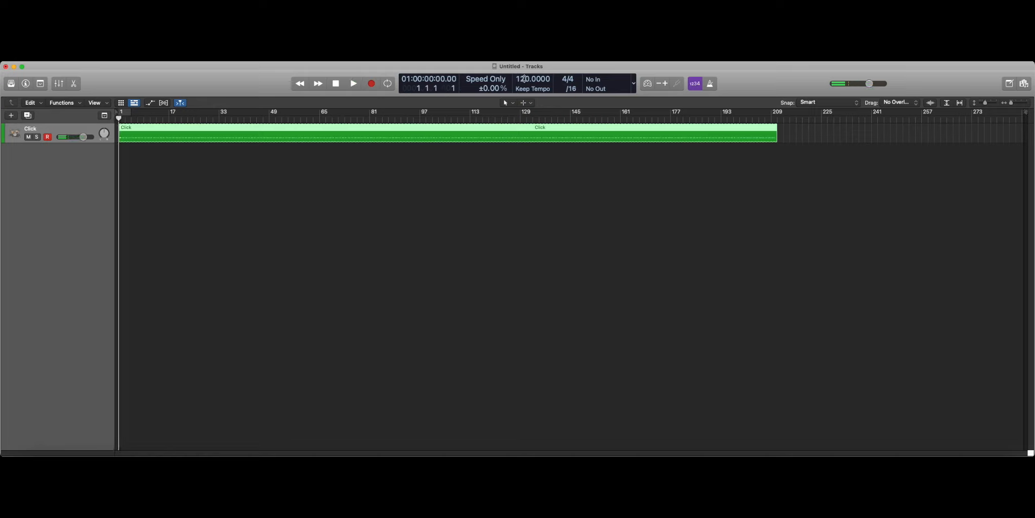
# - Raise the project tempo to 156 BPM, play the click track, and place the playhead at bar 209
pyautogui.moveTo(525, 79); pyautogui.dragTo(526, 61)
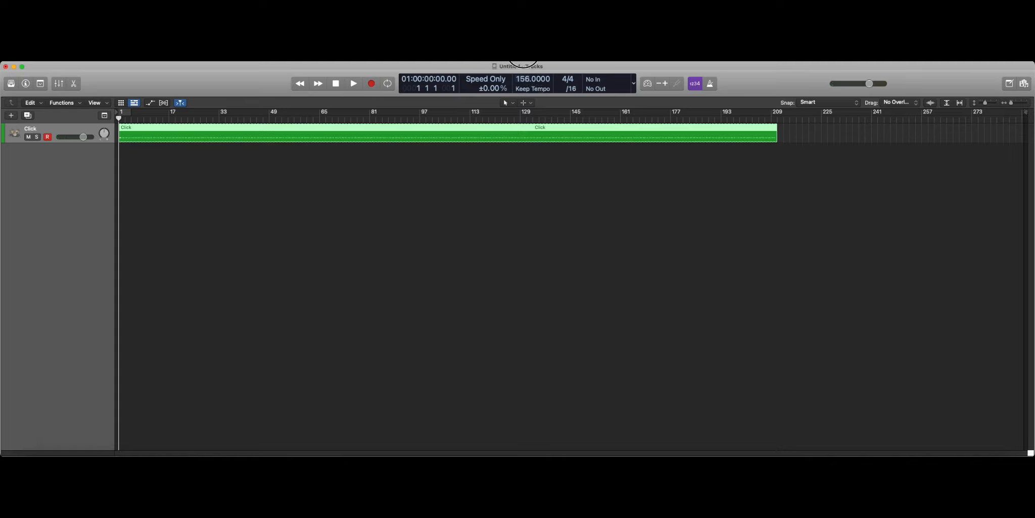
pyautogui.click(353, 83)
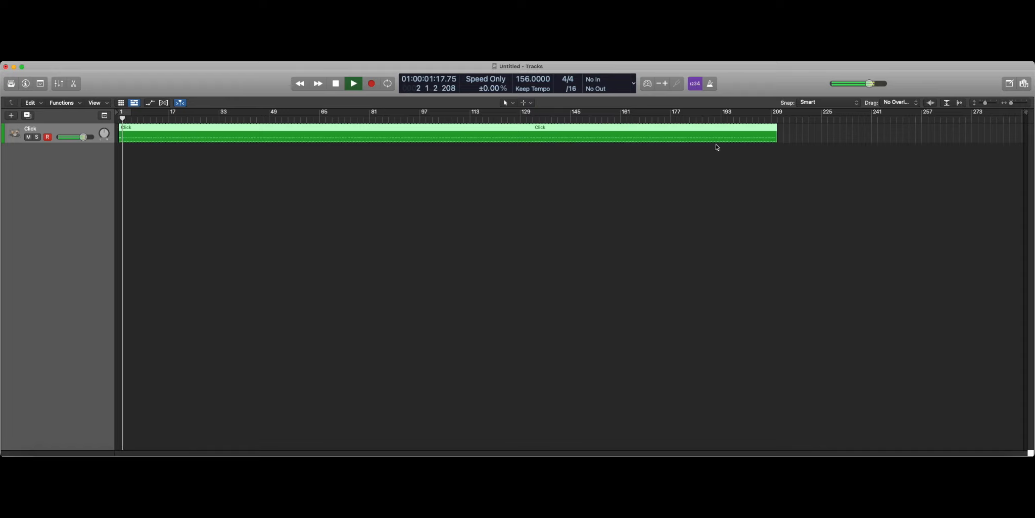
pyautogui.press('space')
pyautogui.click(772, 117)
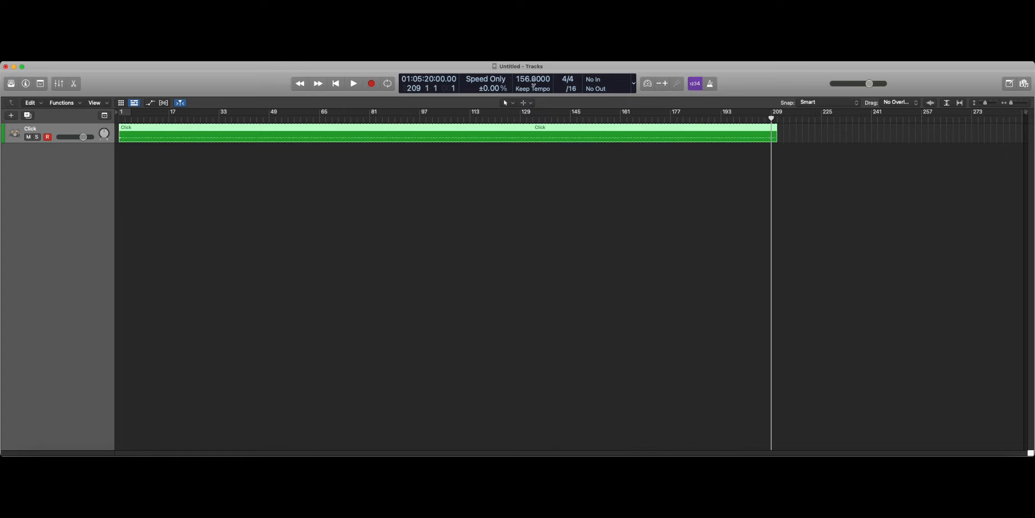
# - Change the time signature to 6/8 and set the project tempo to 190 BPM
pyautogui.click(569, 80)
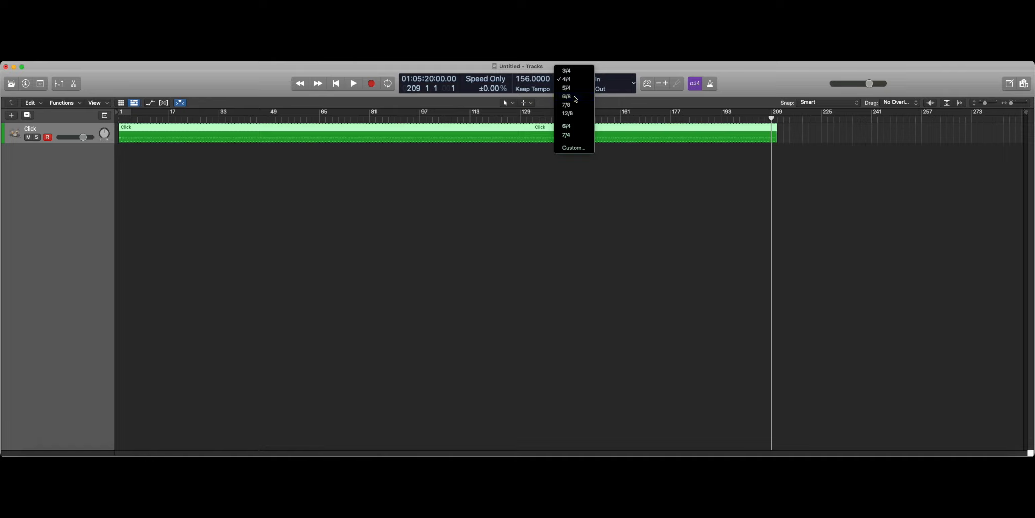
pyautogui.click(575, 98)
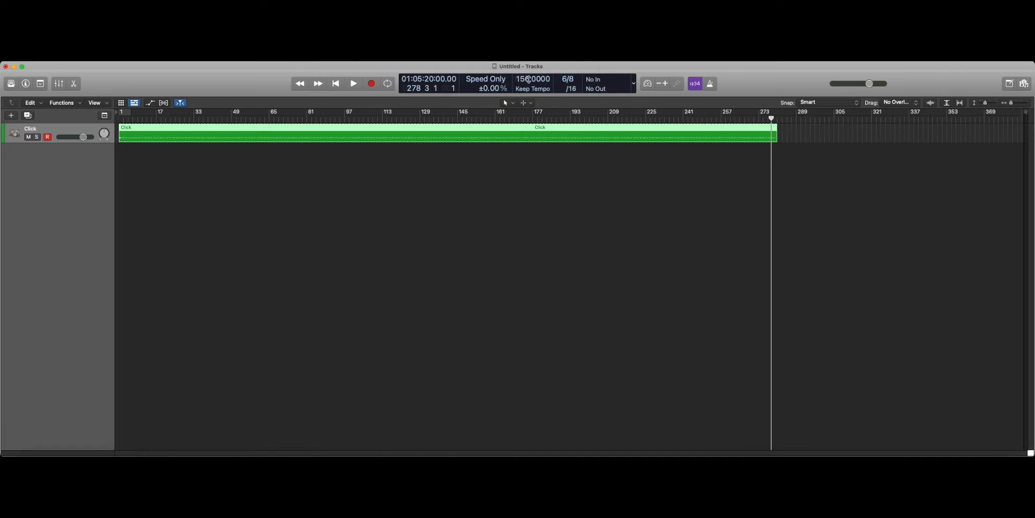
pyautogui.moveTo(528, 80); pyautogui.dragTo(529, 64)
# - Check which advanced tools and additional options are enabled in the preferences, and close them
pyautogui.click(47, 60)
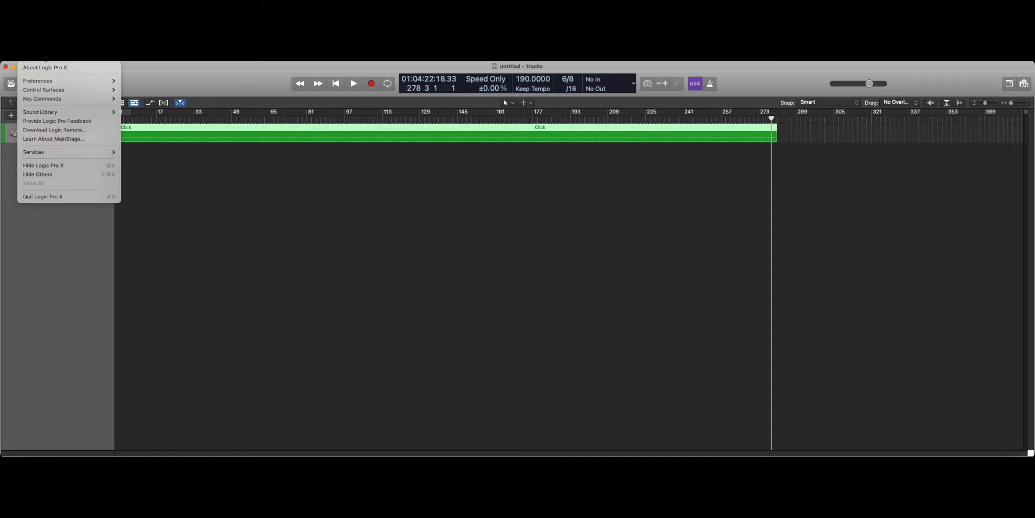
pyautogui.moveTo(48, 80)
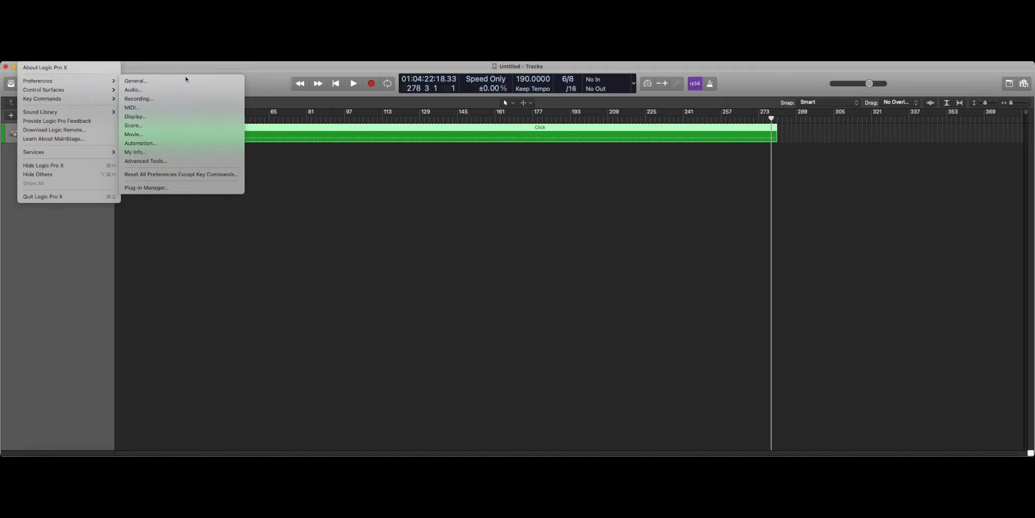
pyautogui.click(174, 161)
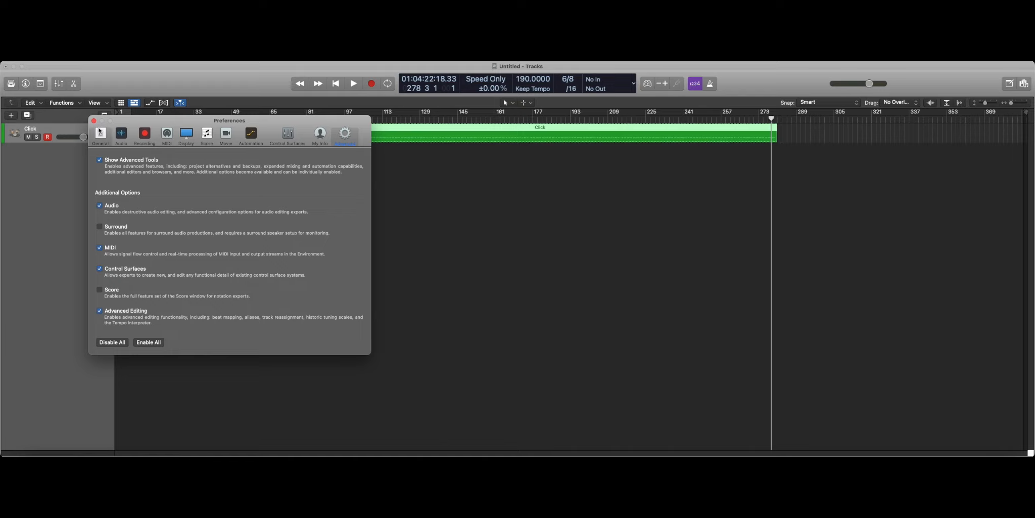
pyautogui.click(94, 121)
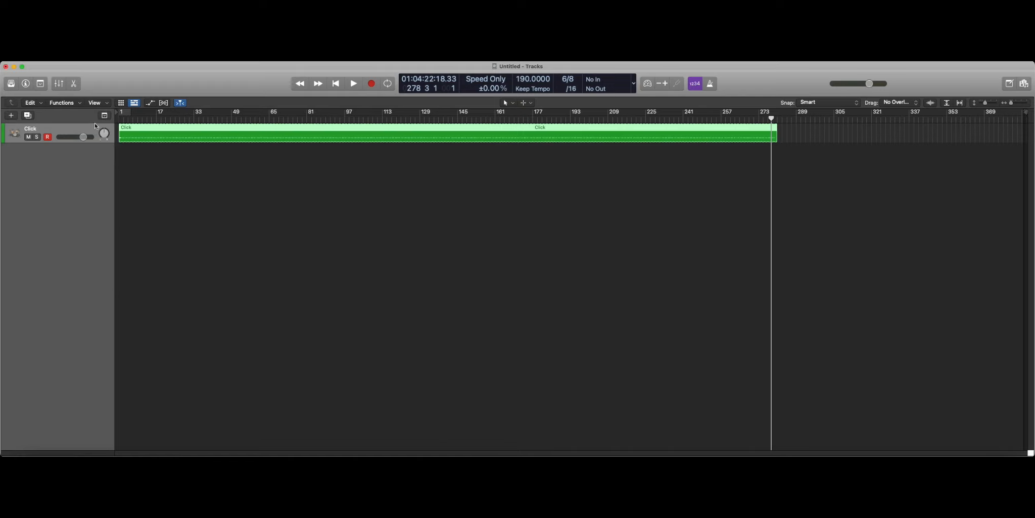
# - Open the control bar customization and try showing Locators (Left/Right) and Sample Rate or Punch Locators in the LCD
pyautogui.rightClick(262, 81)
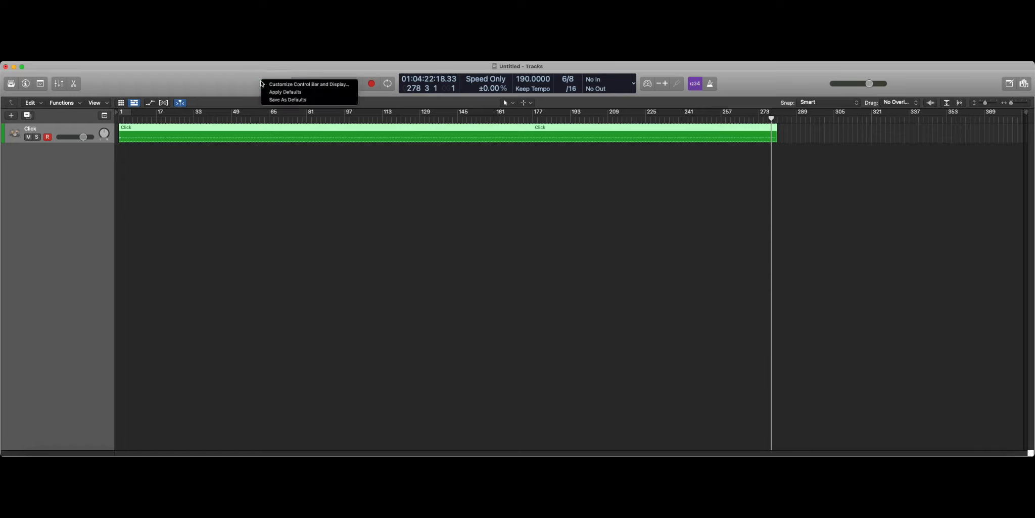
pyautogui.click(261, 83)
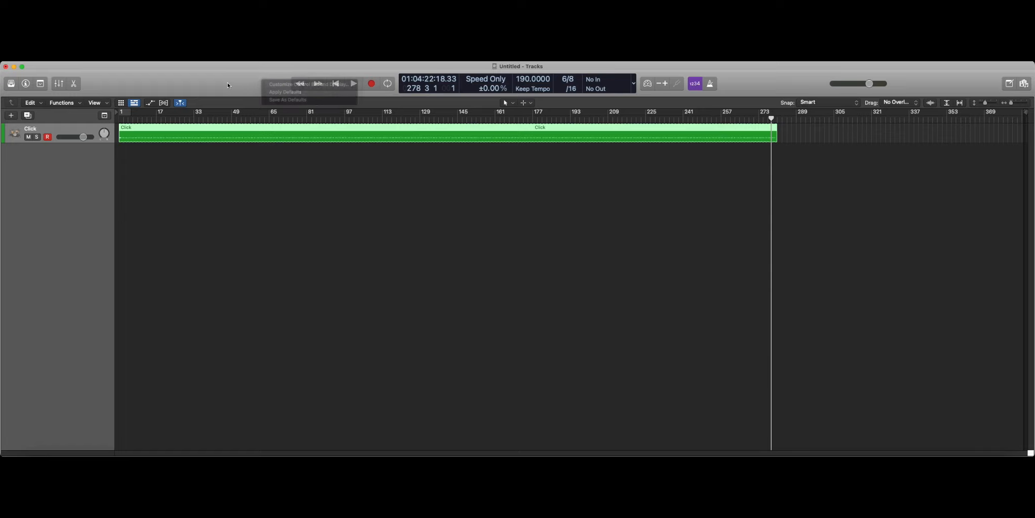
pyautogui.rightClick(229, 85)
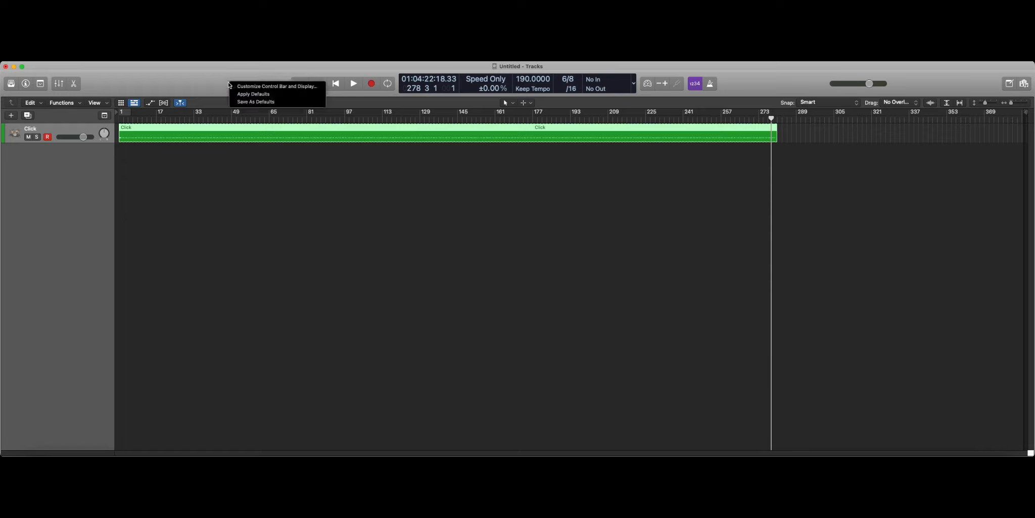
pyautogui.click(261, 88)
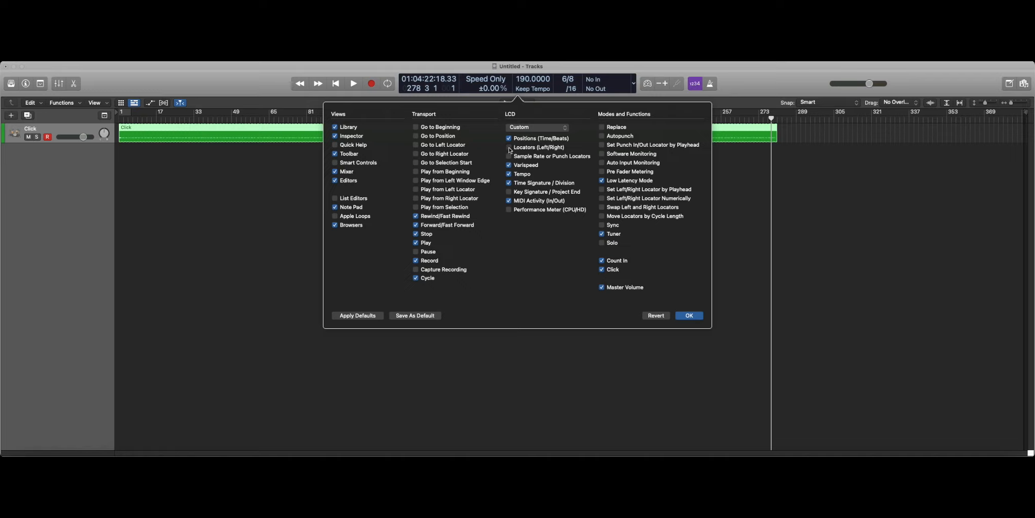
pyautogui.click(509, 147)
pyautogui.click(509, 148)
pyautogui.click(509, 148)
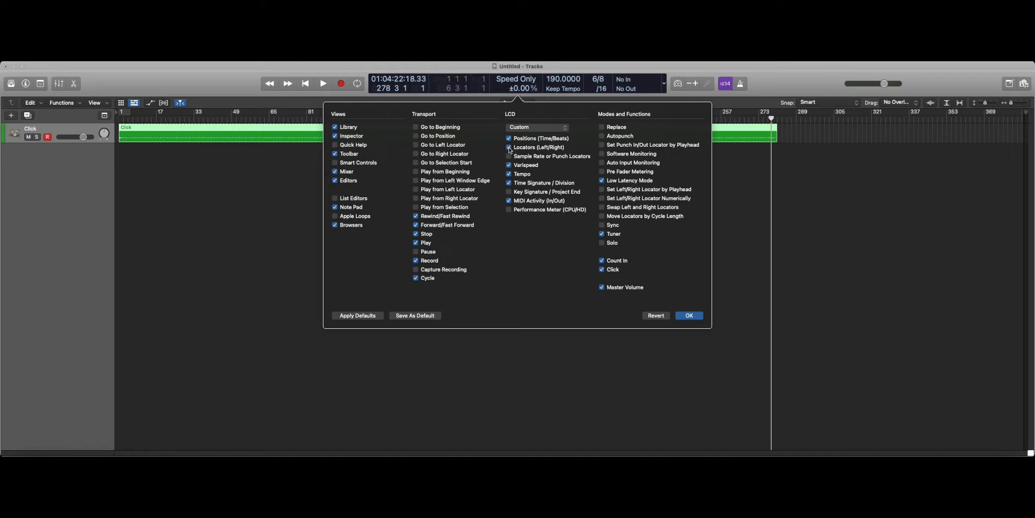
pyautogui.click(510, 147)
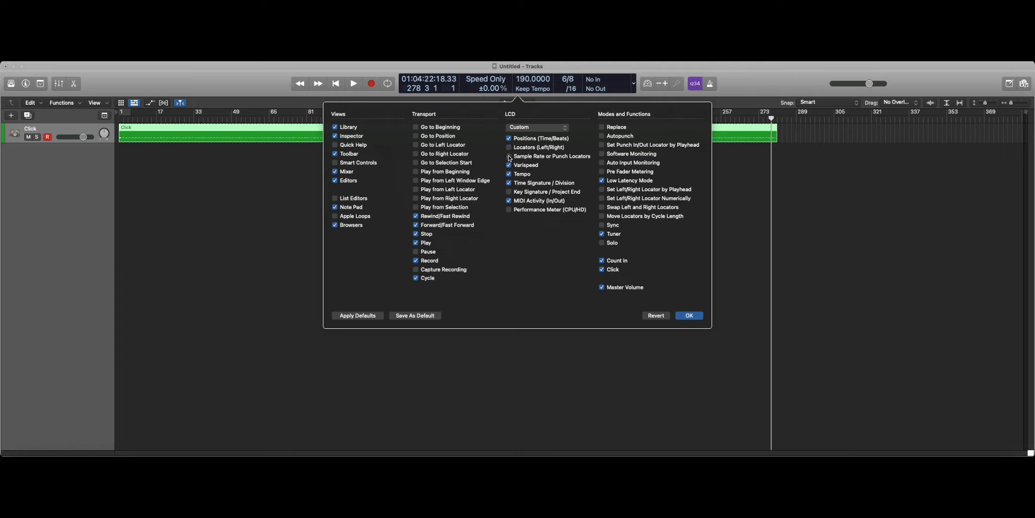
pyautogui.click(509, 157)
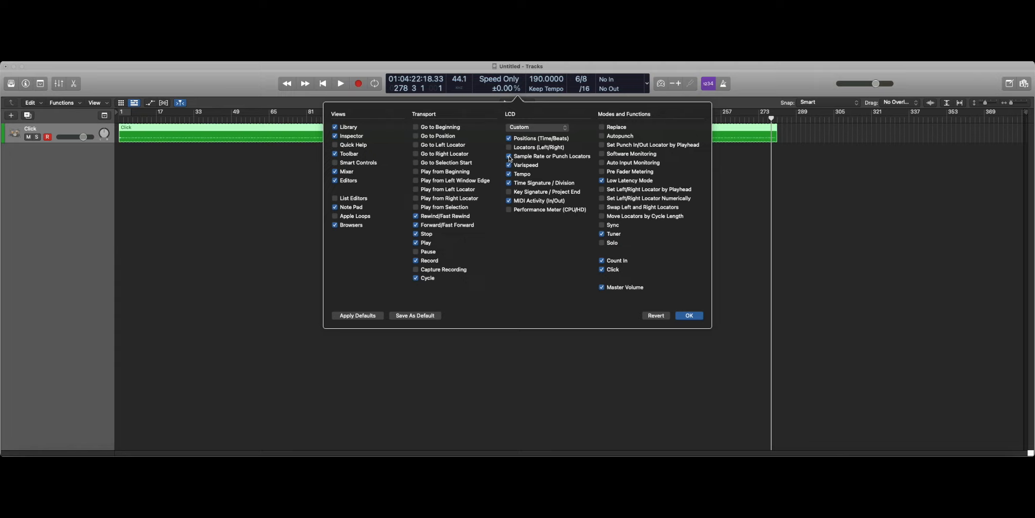
pyautogui.click(509, 157)
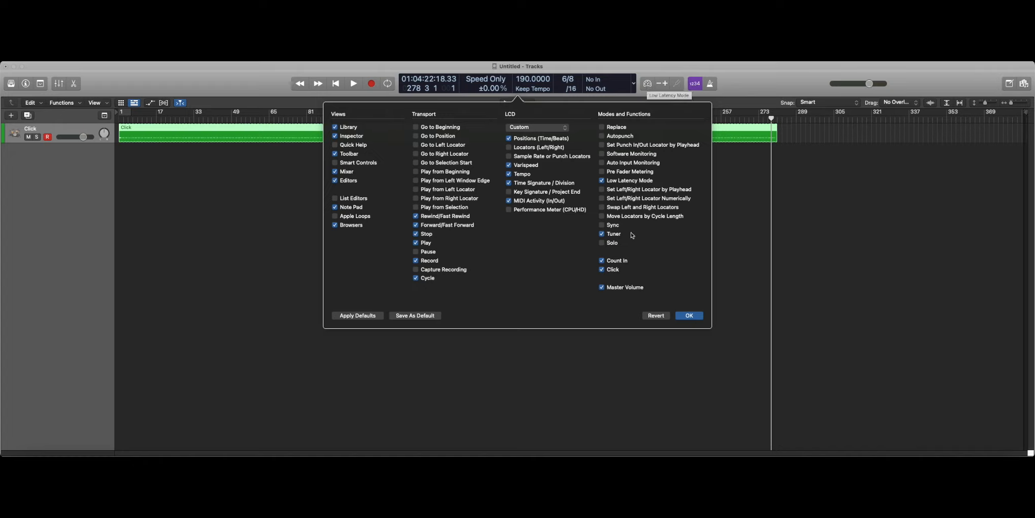
# - Try toggling the Click function in the control bar customization and accept the dialog
pyautogui.click(601, 270)
pyautogui.click(602, 269)
pyautogui.click(688, 316)
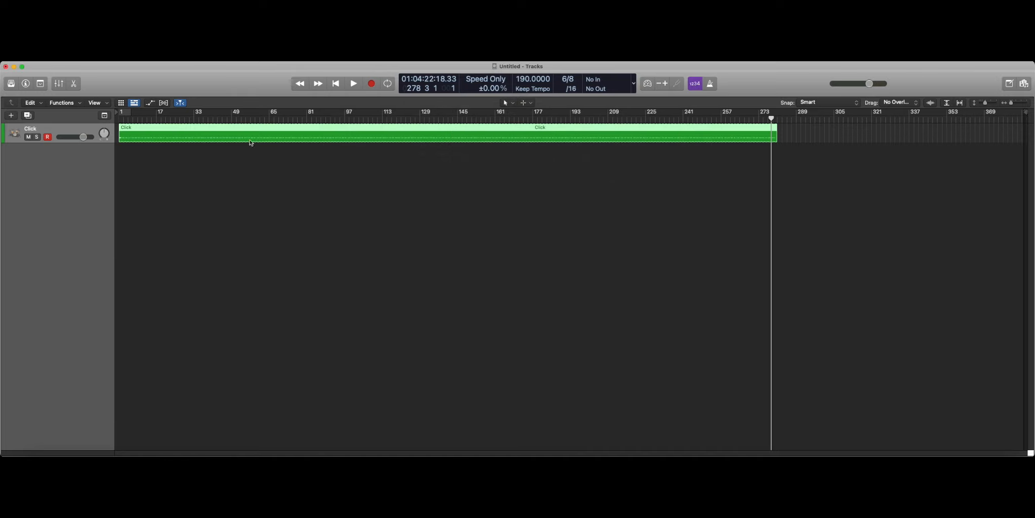
# - Return the playhead to bar 1 and create four new audio tracks below the Click track
pyautogui.click(120, 119)
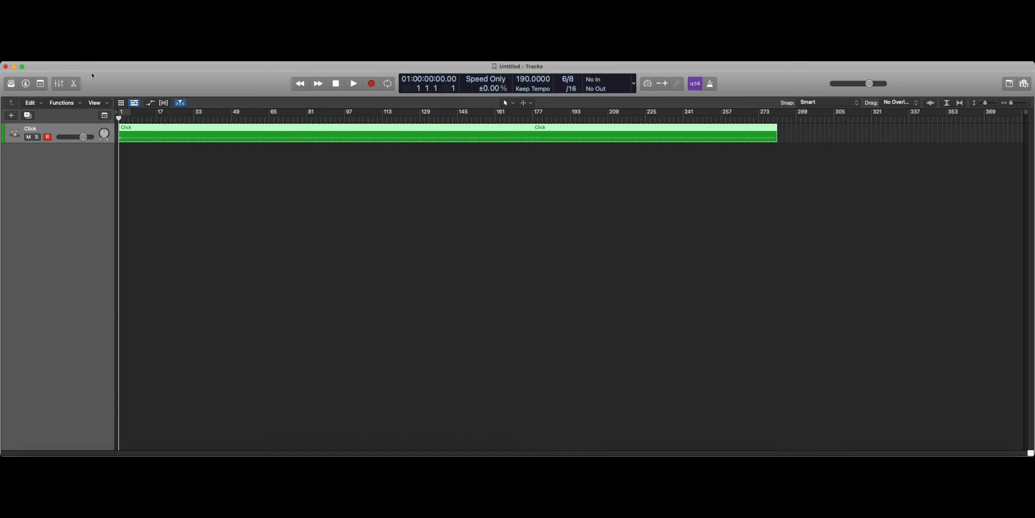
pyautogui.click(65, 57)
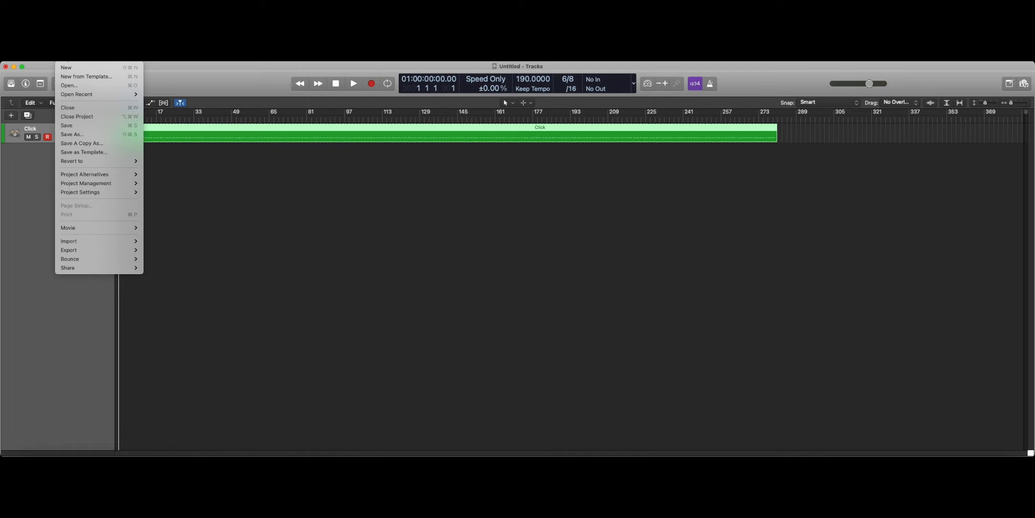
pyautogui.moveTo(101, 57)
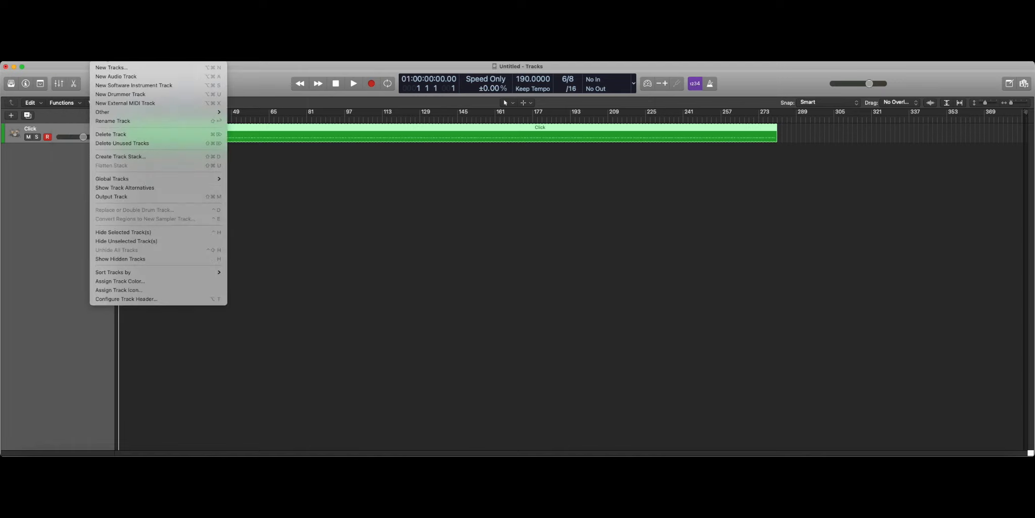
pyautogui.click(115, 67)
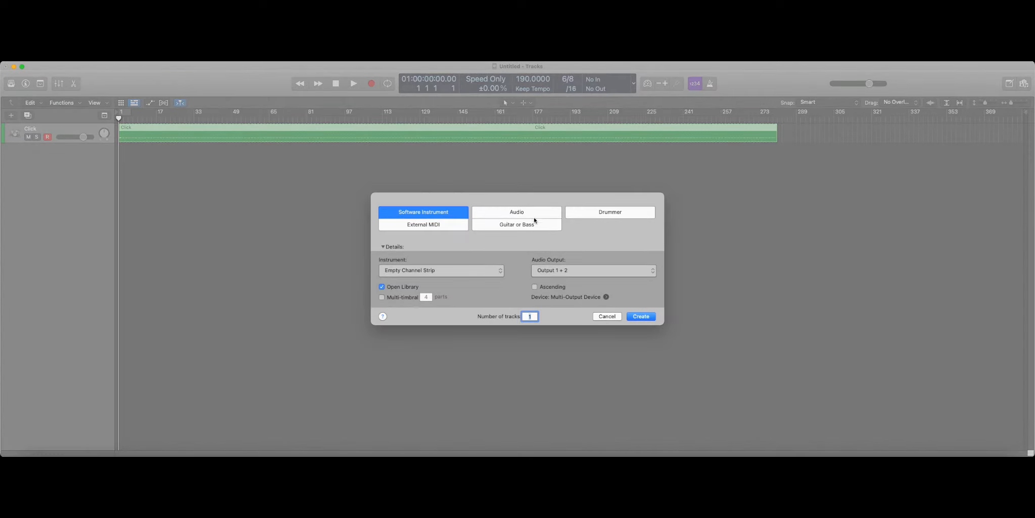
pyautogui.click(534, 215)
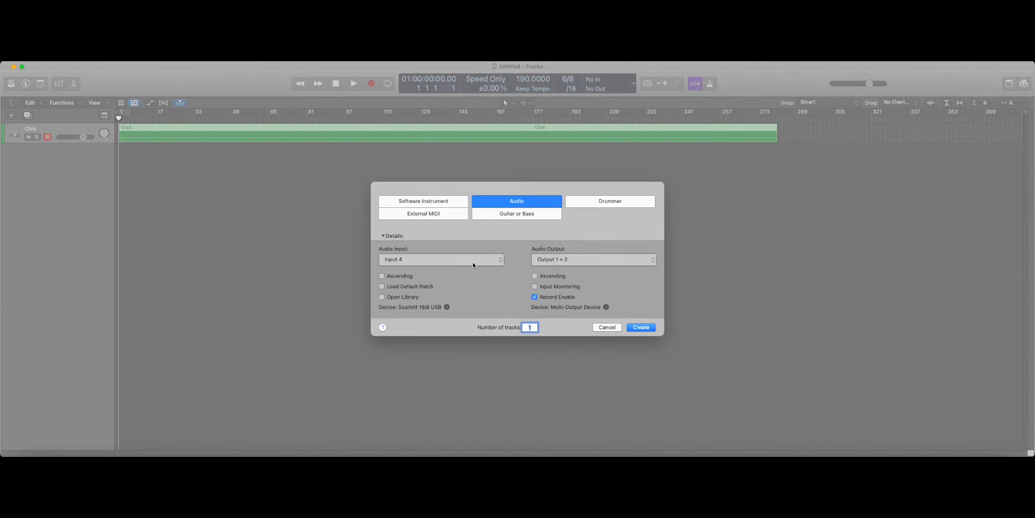
pyautogui.click(382, 277)
pyautogui.click(383, 276)
pyautogui.click(641, 327)
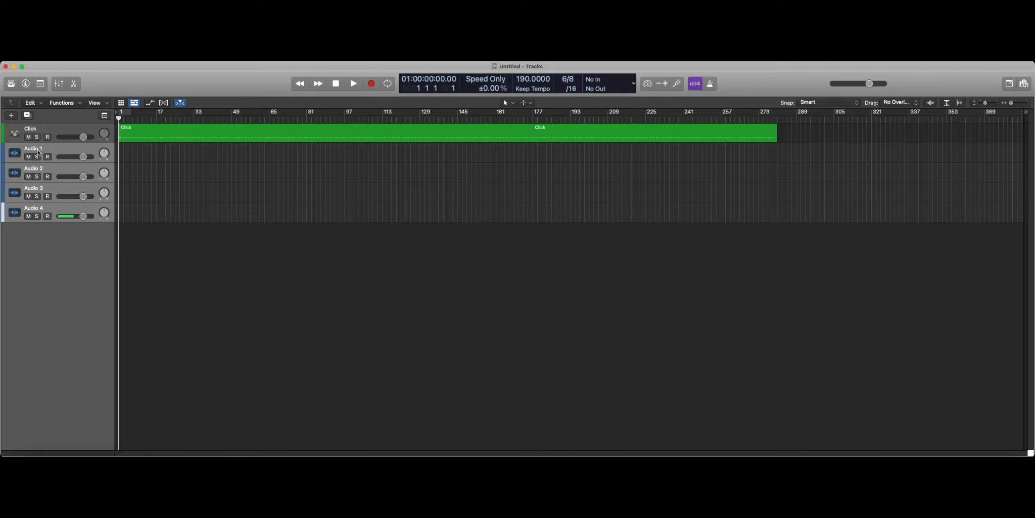
# - Rename the first two audio tracks below the Click track as Scratch and Guitar
pyautogui.click(39, 150)
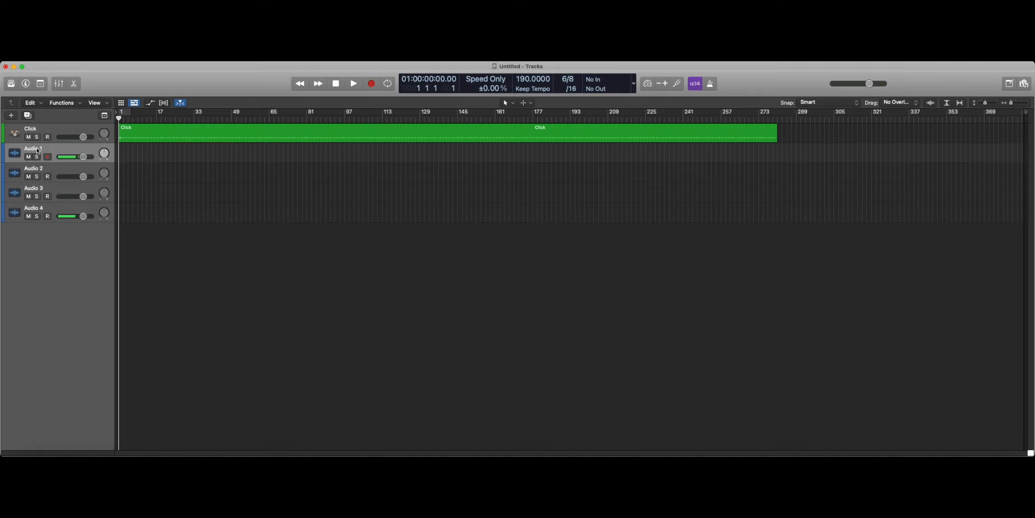
pyautogui.doubleClick(38, 148)
pyautogui.write('S')
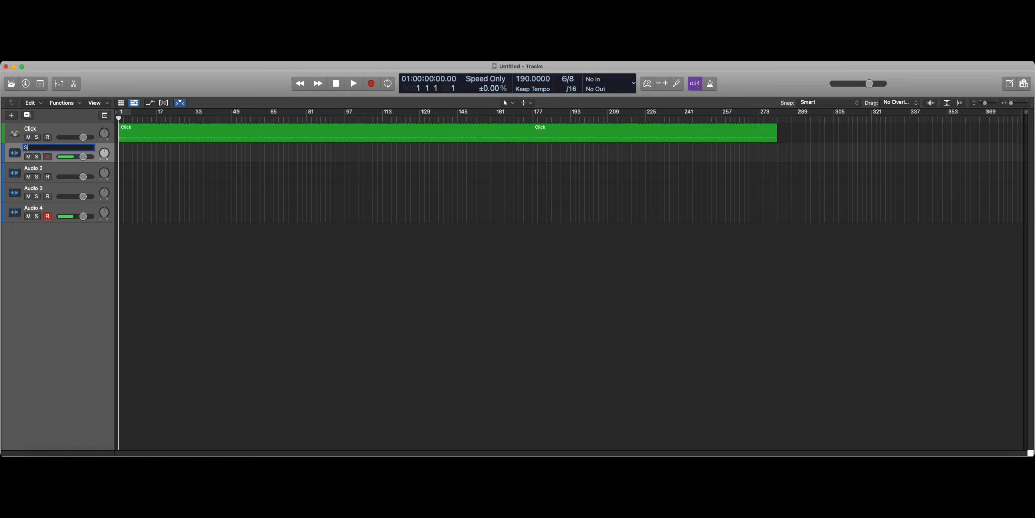
pyautogui.write('cratch')
pyautogui.doubleClick(32, 168)
pyautogui.write('Guitar')
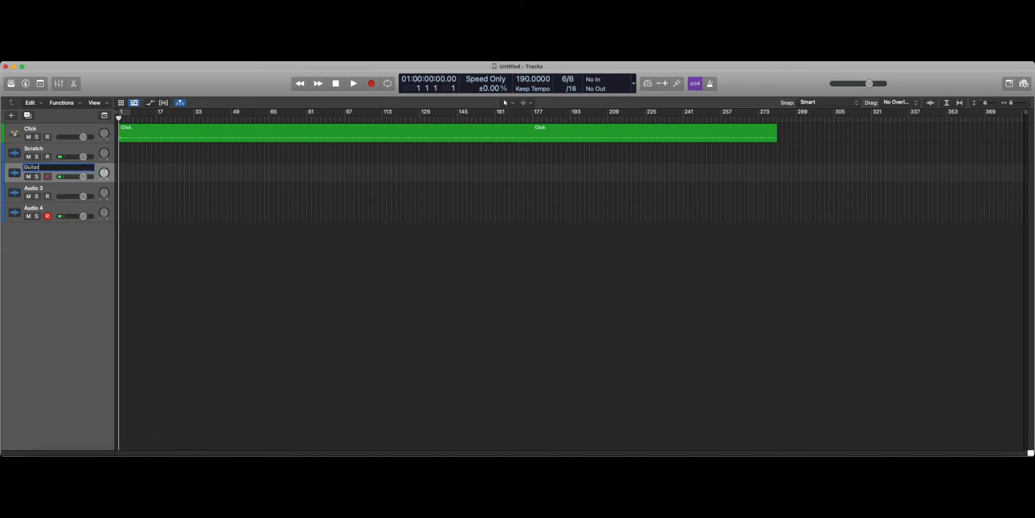
# - Rename the Audio 3 and Audio 4 tracks as Harmony 1 and Harmony 2
pyautogui.press('Tab')
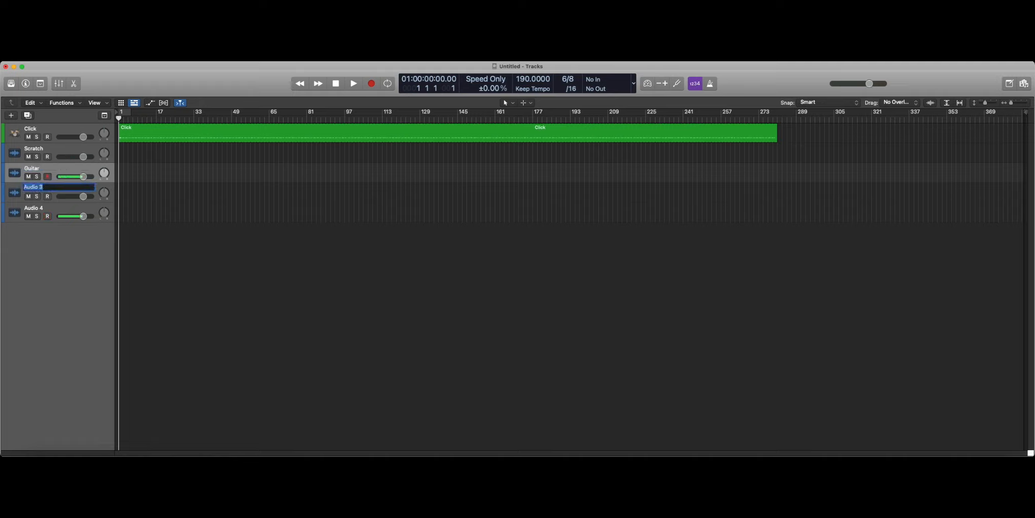
pyautogui.write('Harmony 1')
pyautogui.press('Tab')
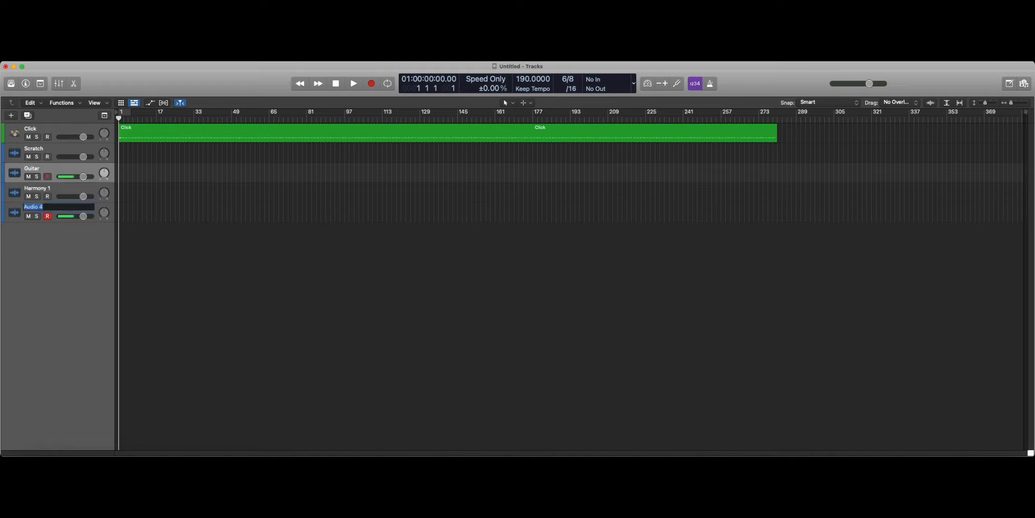
pyautogui.write('Harmony 2')
pyautogui.click(53, 242)
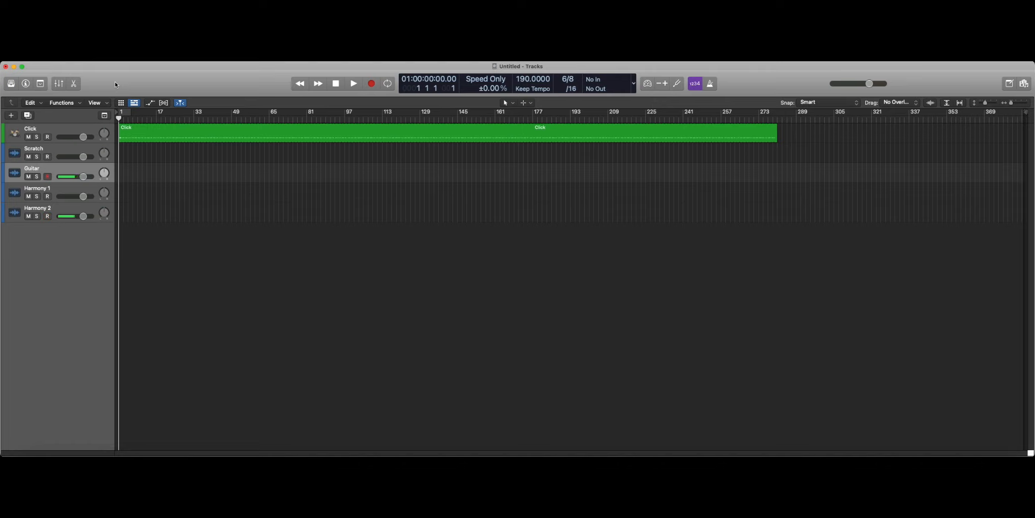
# - Narrow the Tracks window to end at the mixer's edge and show the mixer window beside it
pyautogui.press('super+2')
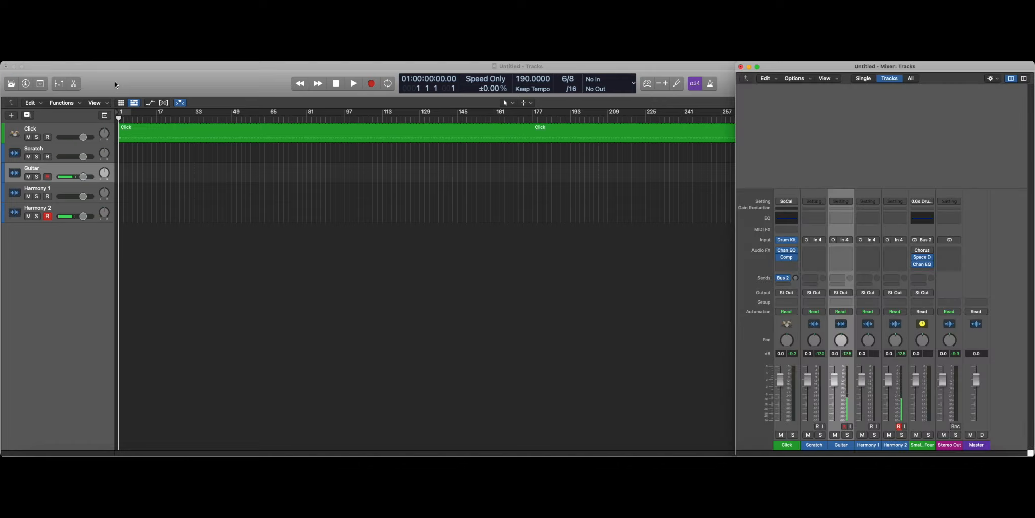
pyautogui.press('super+2')
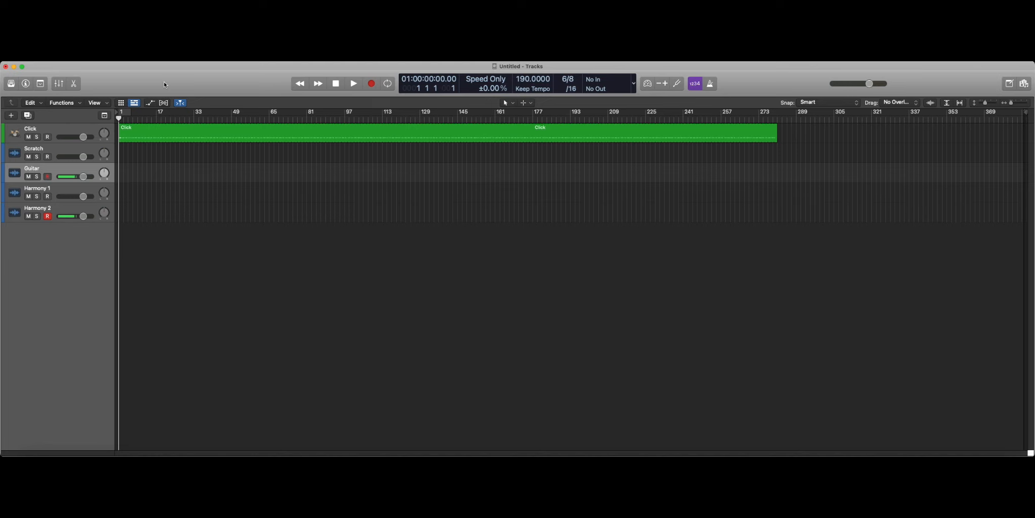
pyautogui.press('super+2')
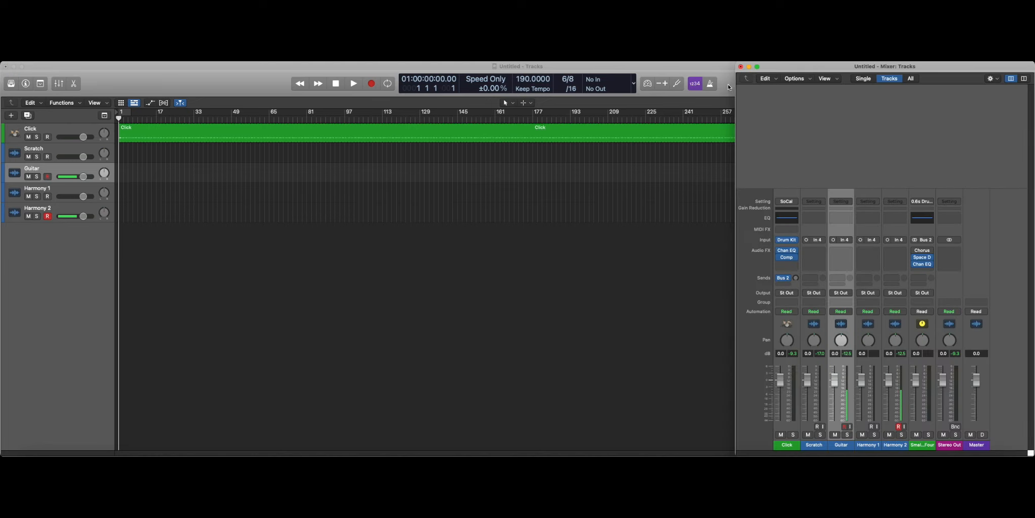
pyautogui.press('super+2')
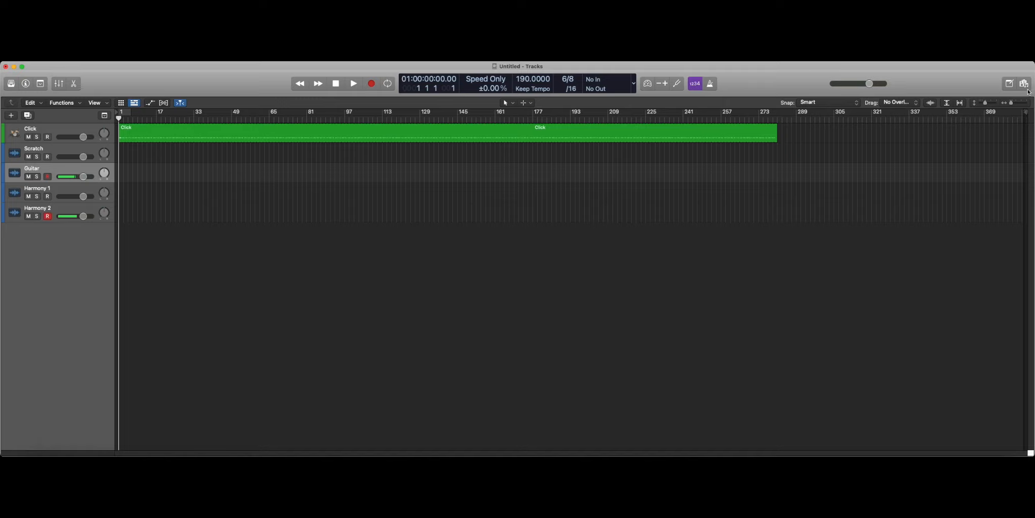
pyautogui.moveTo(1034, 90); pyautogui.dragTo(736, 89)
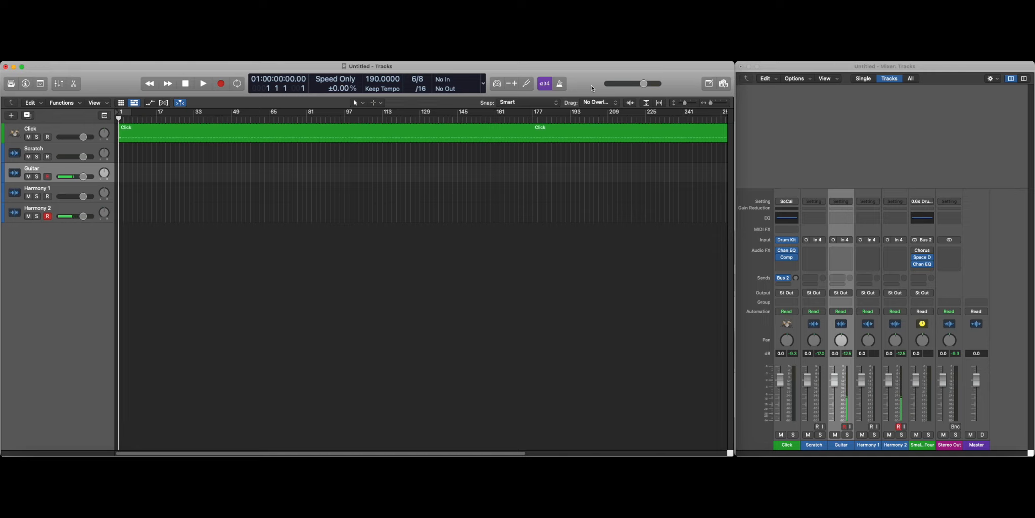
pyautogui.press('super+Left')
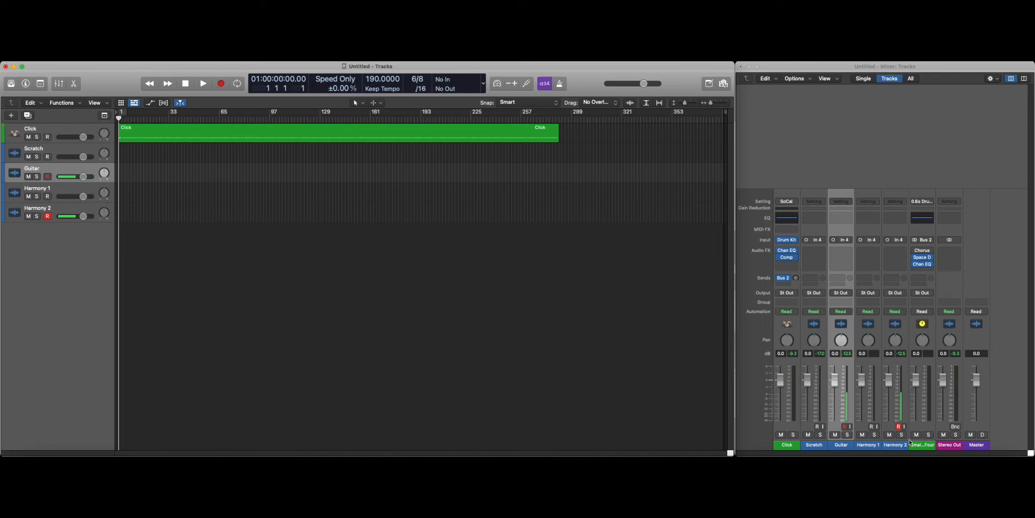
# - Remove the Bus 2 send from the Click track's channel strip by setting it to No Send
pyautogui.click(923, 446)
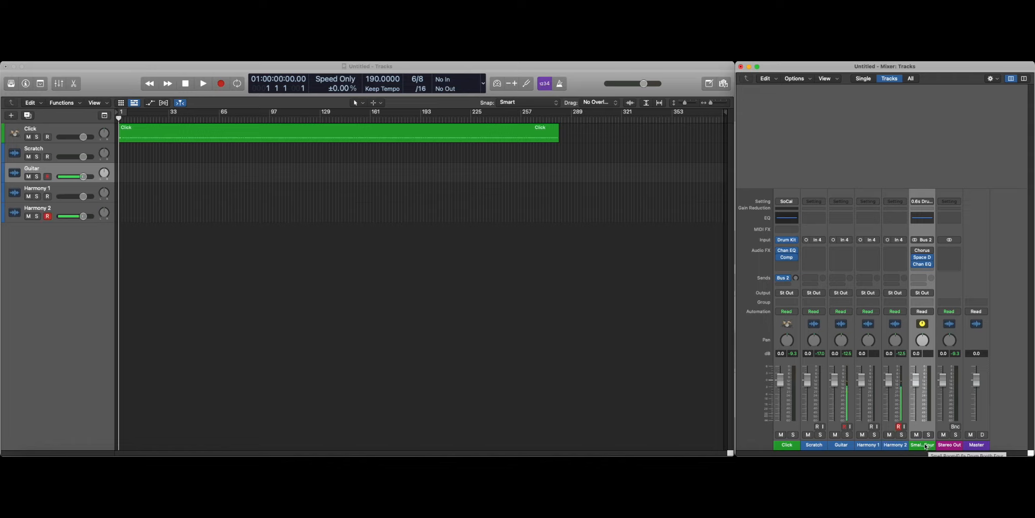
pyautogui.click(48, 131)
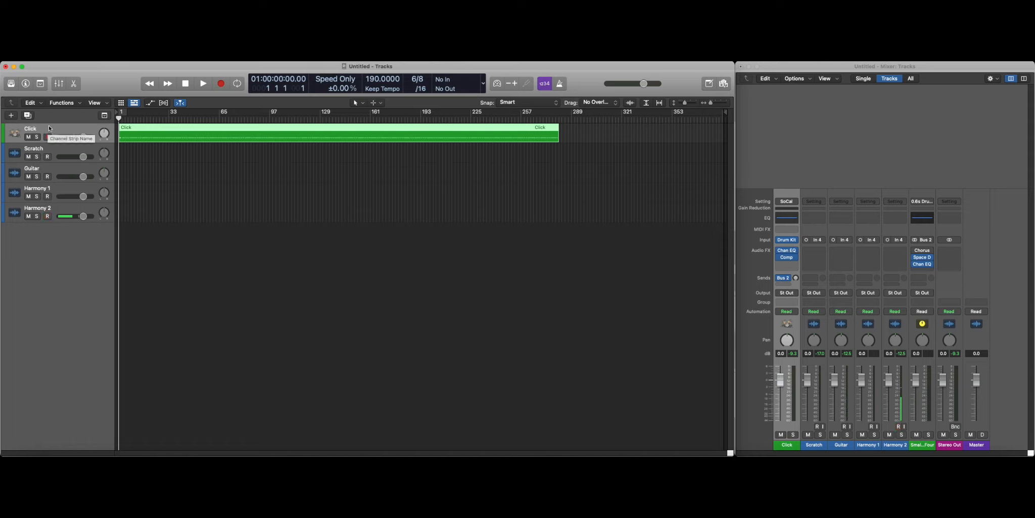
pyautogui.moveTo(934, 257)
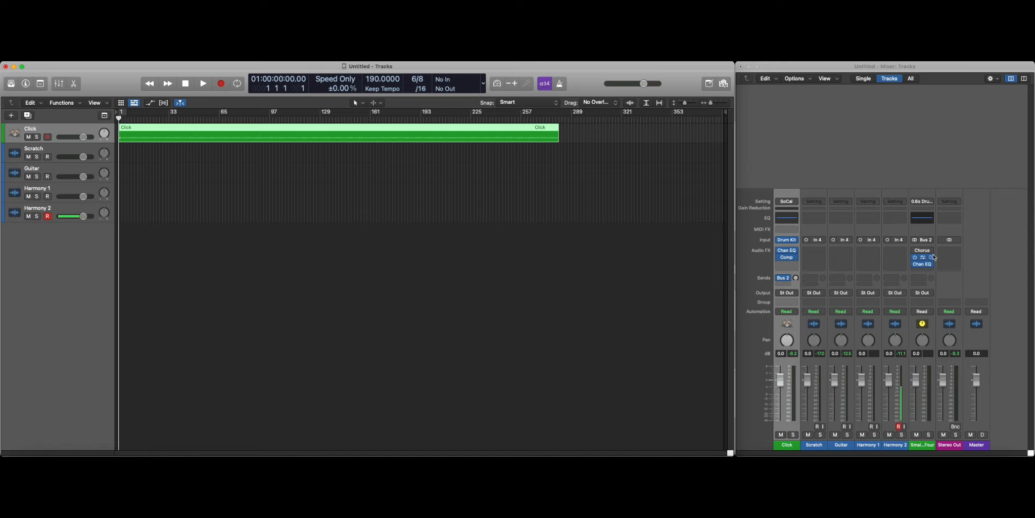
pyautogui.click(790, 278)
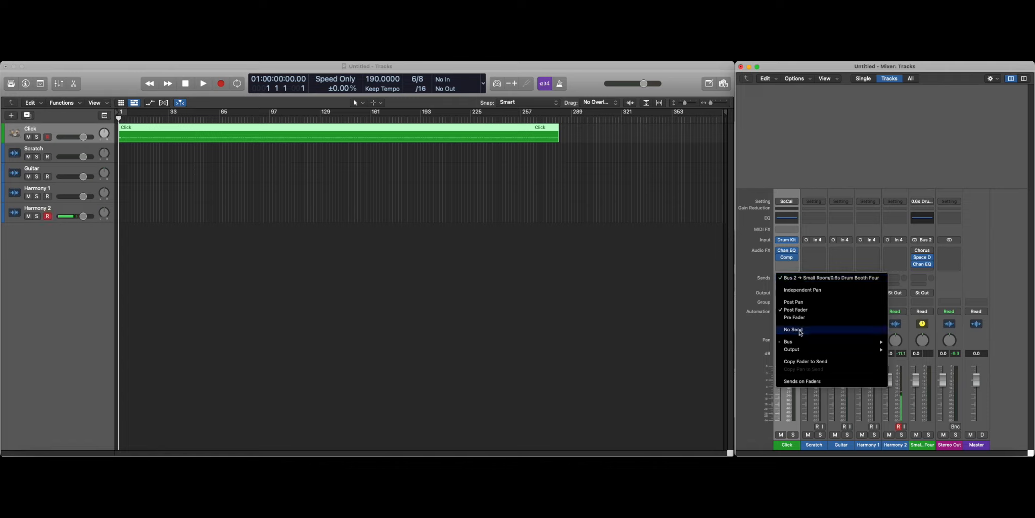
pyautogui.click(808, 277)
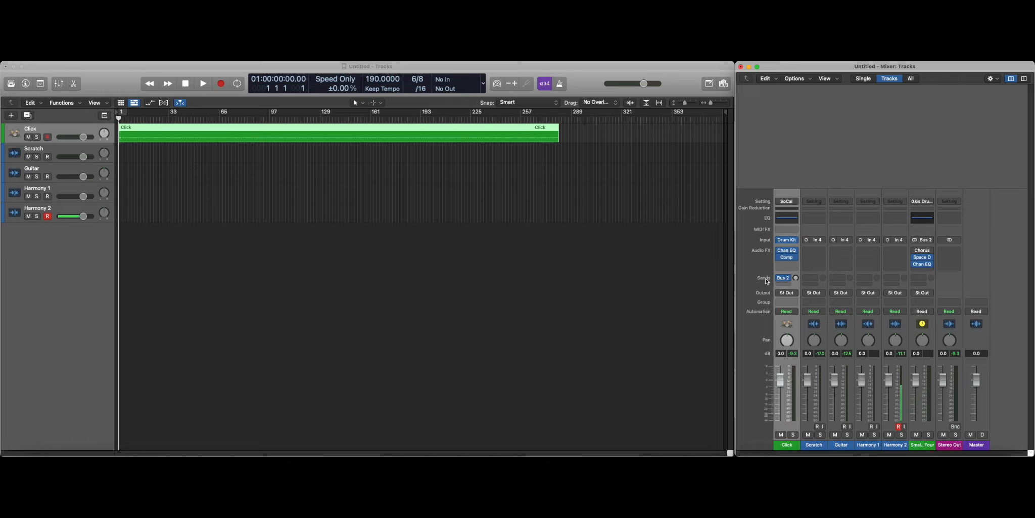
pyautogui.click(783, 278)
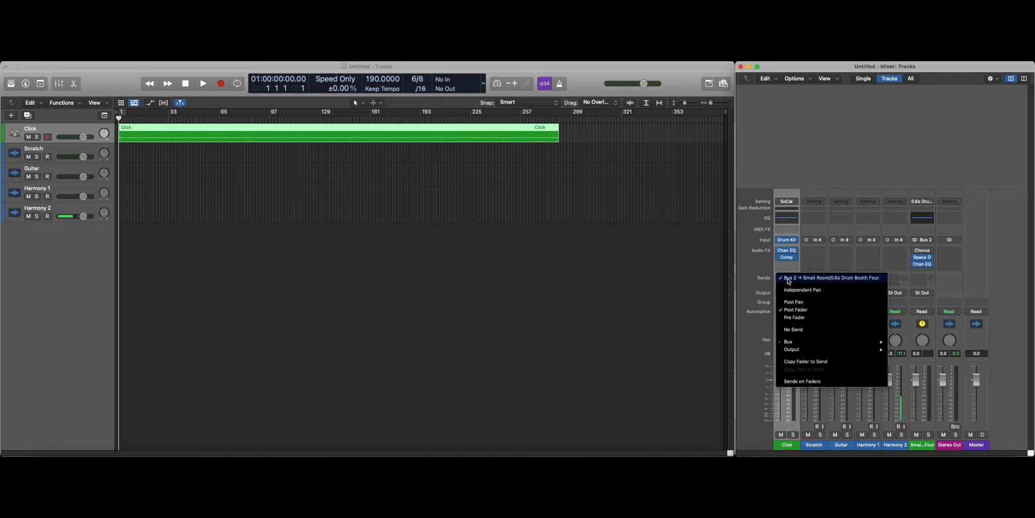
pyautogui.click(798, 331)
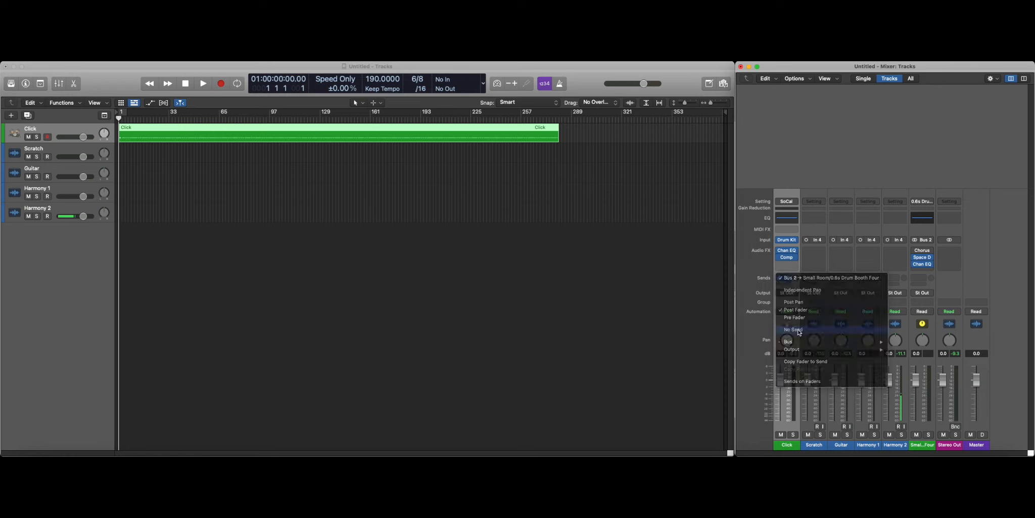
# - Remove the Chorus, Space Designer and Channel EQ plug-ins from the Bus 2 drum room reverb channel
pyautogui.rightClick(923, 447)
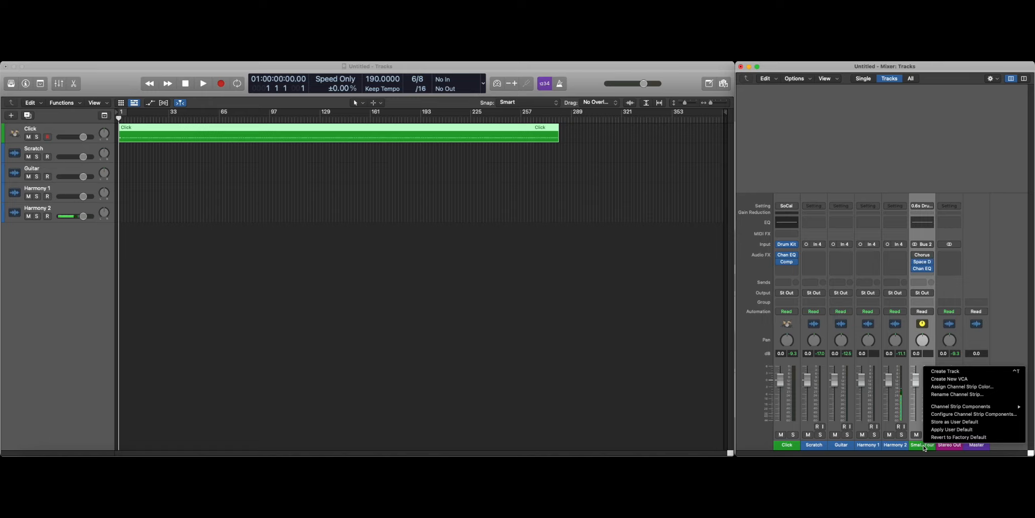
pyautogui.click(990, 303)
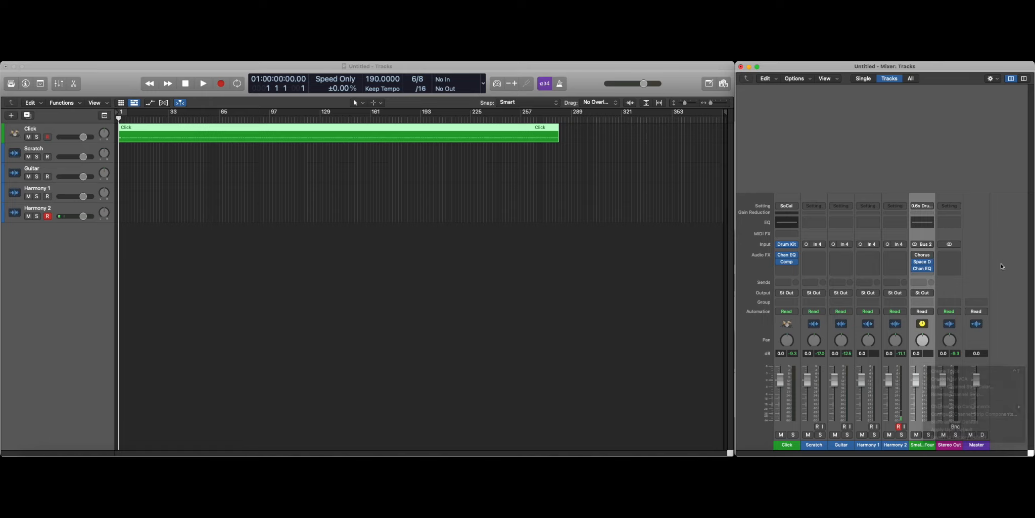
pyautogui.click(932, 255)
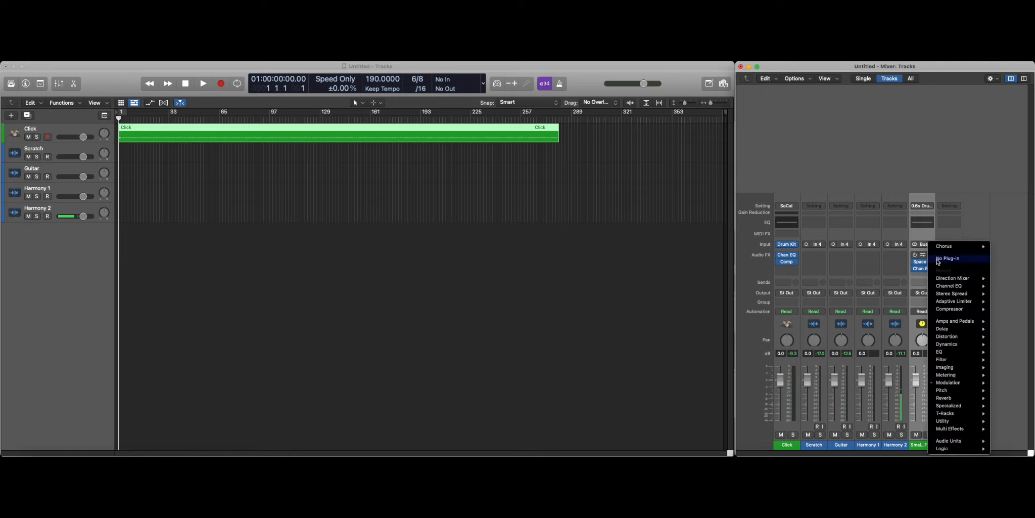
pyautogui.click(938, 259)
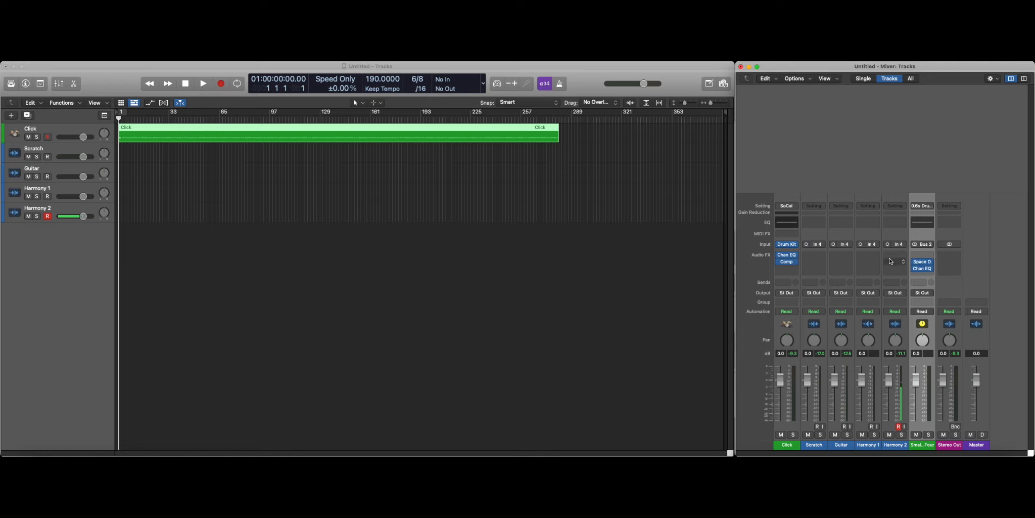
pyautogui.click(932, 262)
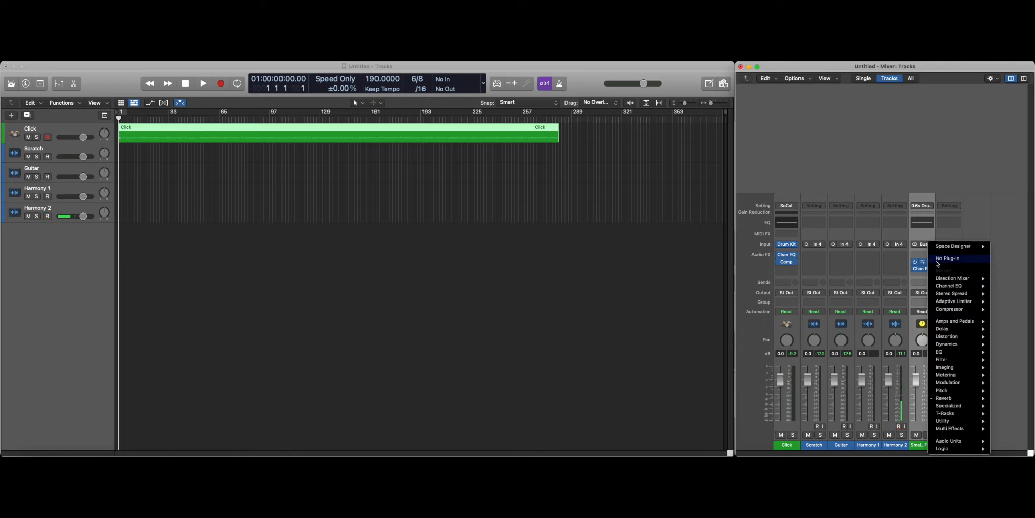
pyautogui.click(940, 258)
pyautogui.click(925, 268)
pyautogui.click(943, 260)
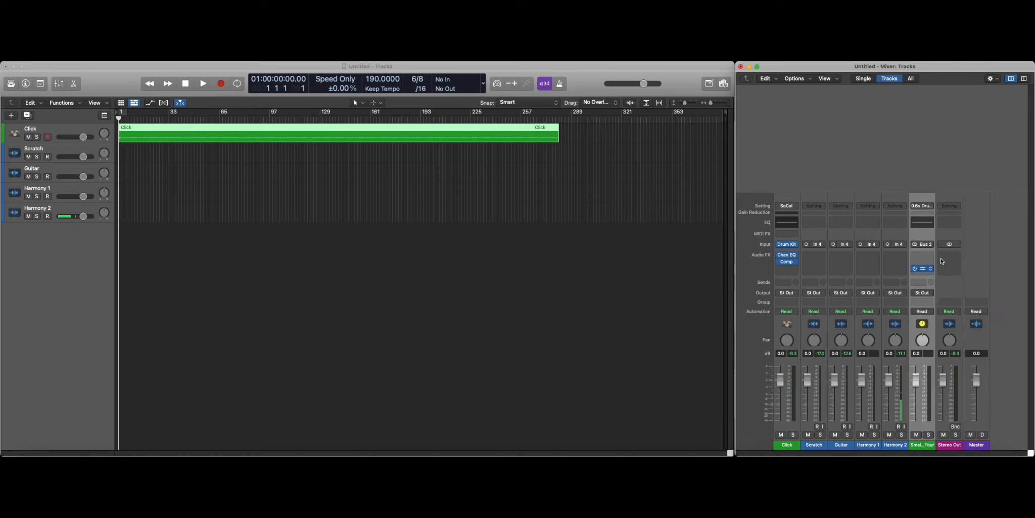
# - Remove the Channel EQ and Compressor plug-ins from the Click channel strip
pyautogui.click(796, 263)
pyautogui.click(805, 259)
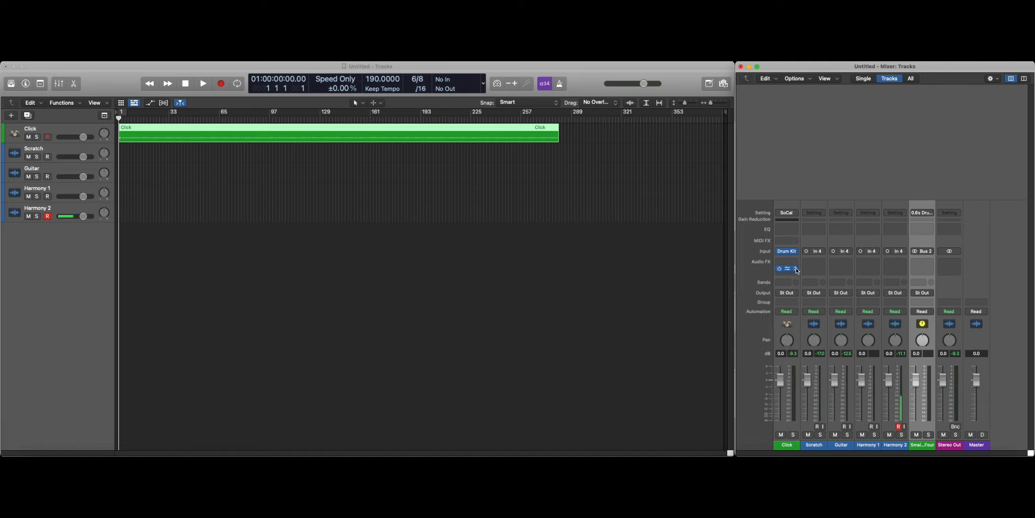
pyautogui.click(797, 267)
pyautogui.click(811, 259)
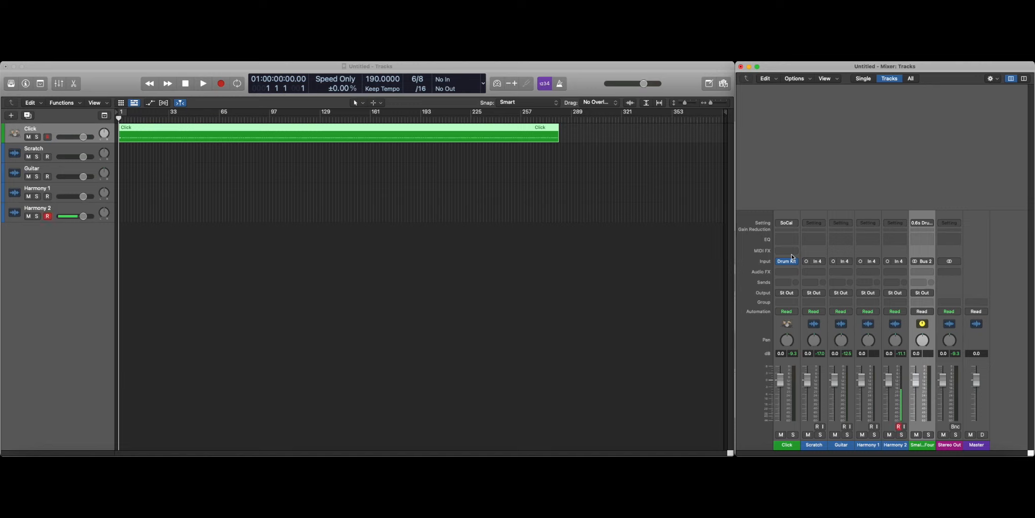
# - Look through the available inputs for the Scratch channel and close the list without changing the input
pyautogui.click(822, 263)
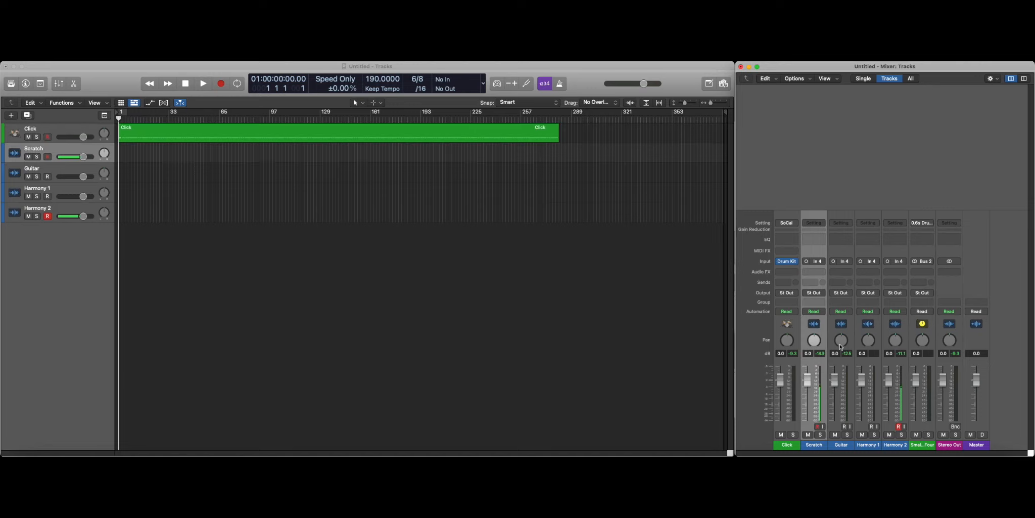
pyautogui.click(823, 264)
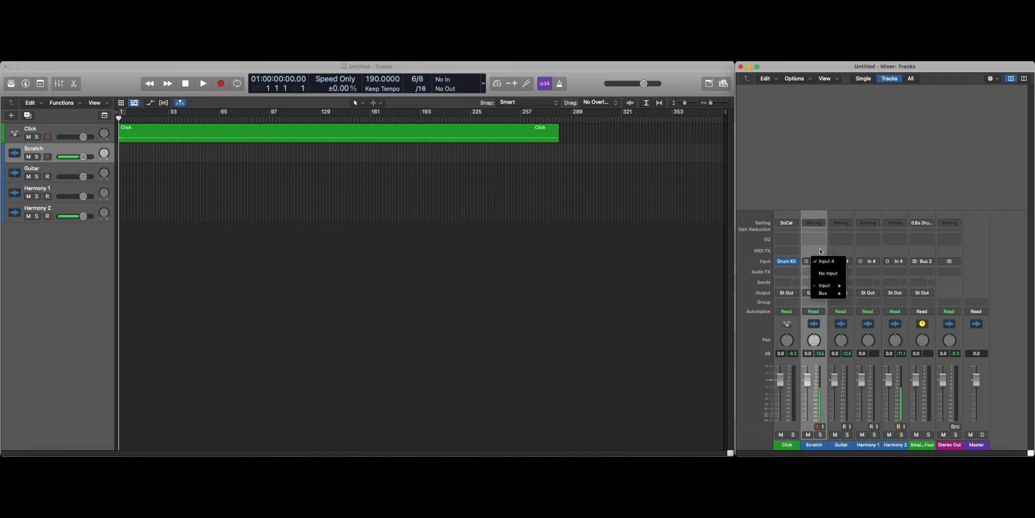
pyautogui.moveTo(828, 287)
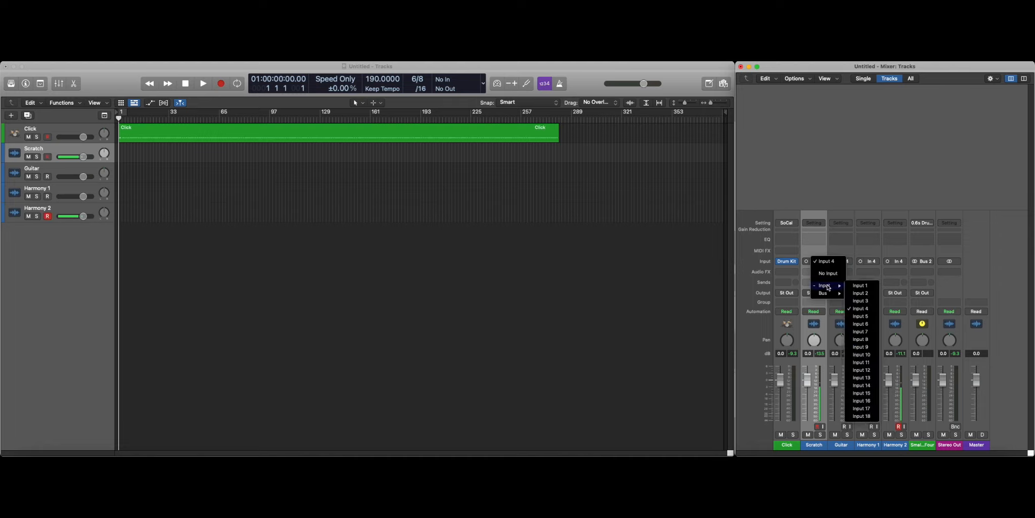
pyautogui.click(843, 195)
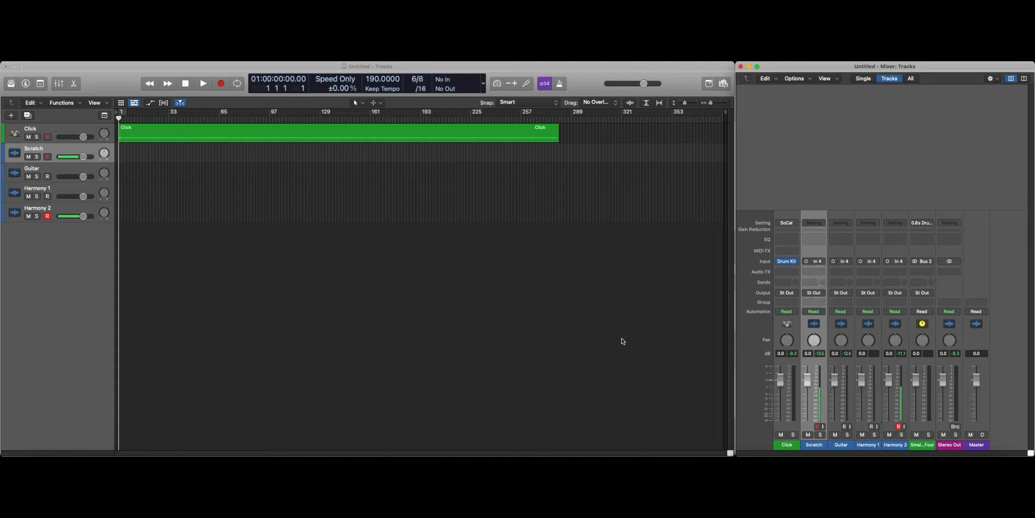
# - Try record-enabling Harmony 1 and Guitar, arm only the Scratch track, and record a short take on it from bar 1
pyautogui.click(872, 426)
pyautogui.click(845, 426)
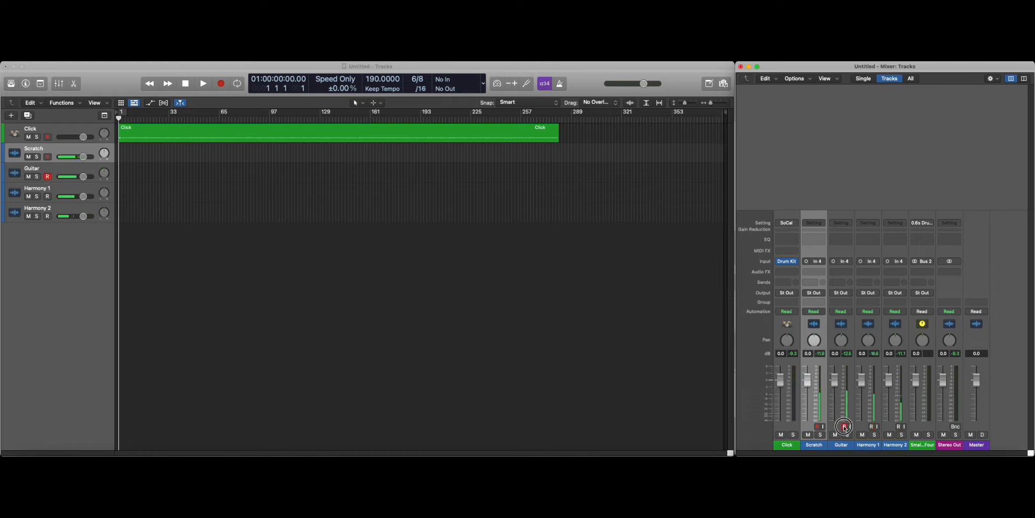
pyautogui.click(818, 426)
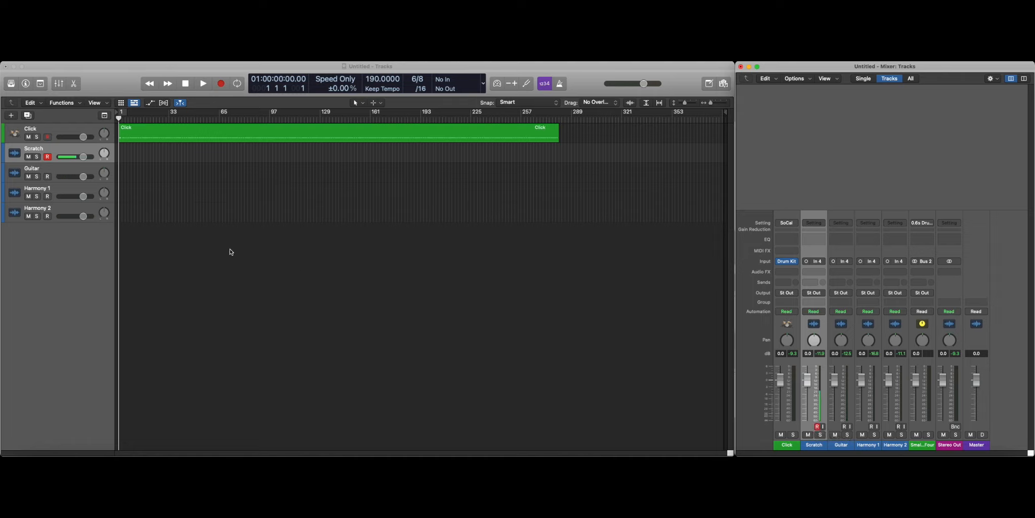
pyautogui.click(222, 84)
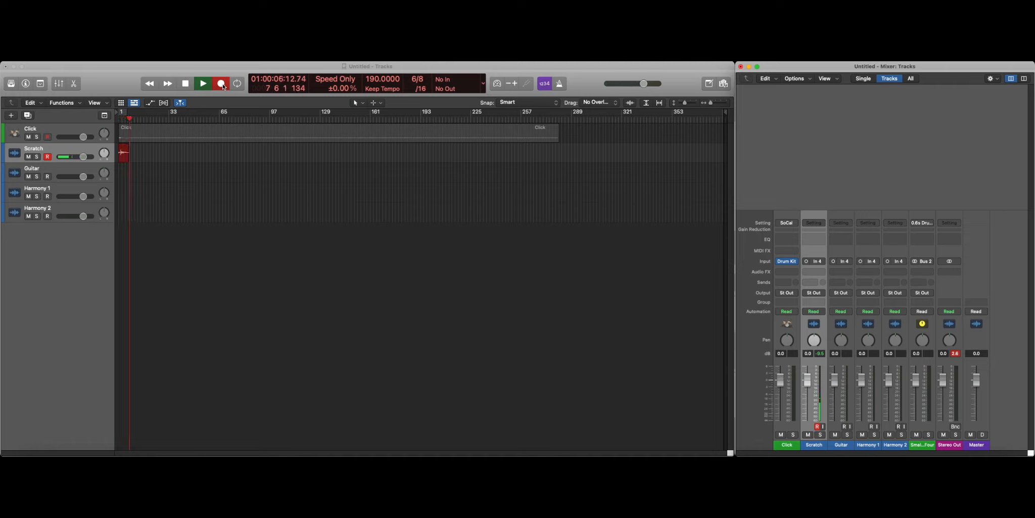
pyautogui.press('space')
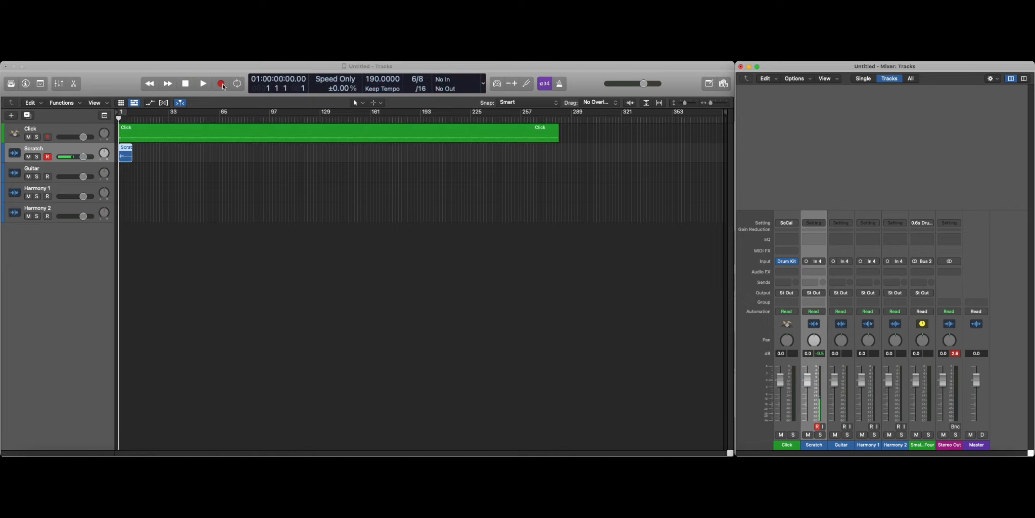
# - Delete the short take on the Scratch track together with its recorded audio file on disk
pyautogui.click(48, 137)
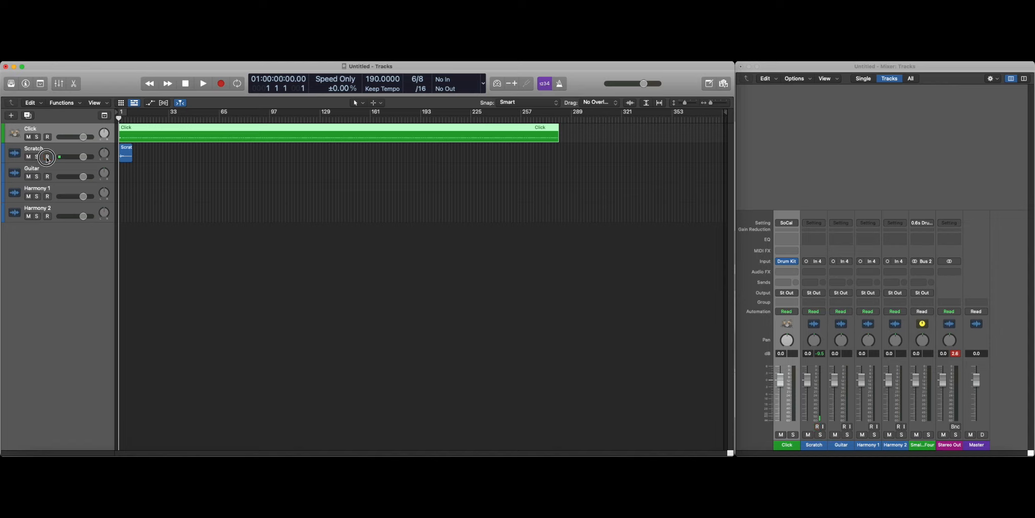
pyautogui.click(49, 151)
pyautogui.click(122, 152)
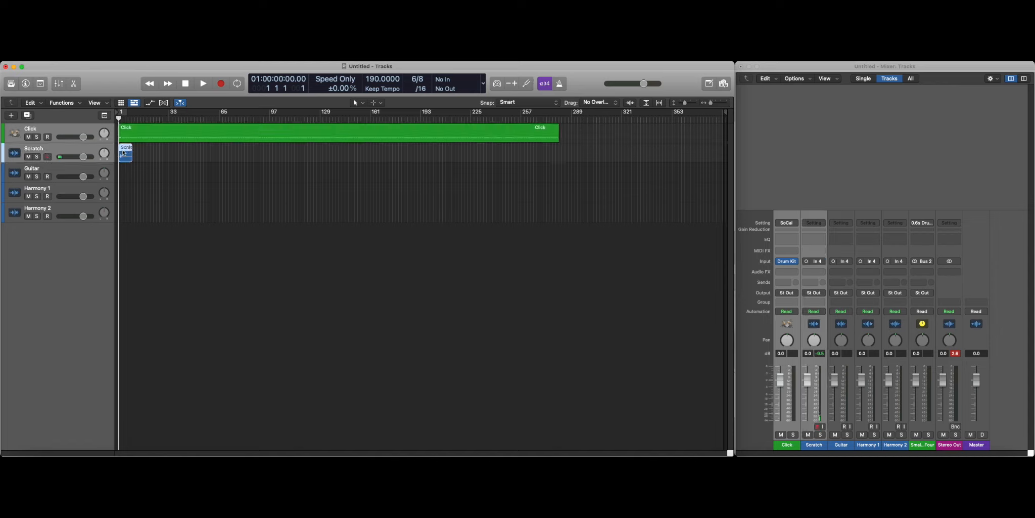
pyautogui.press('Delete')
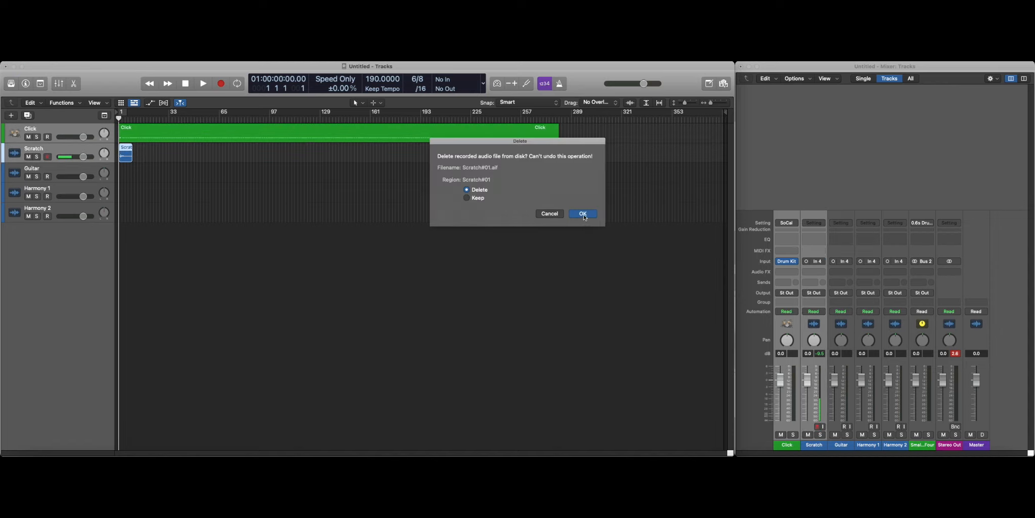
pyautogui.click(582, 214)
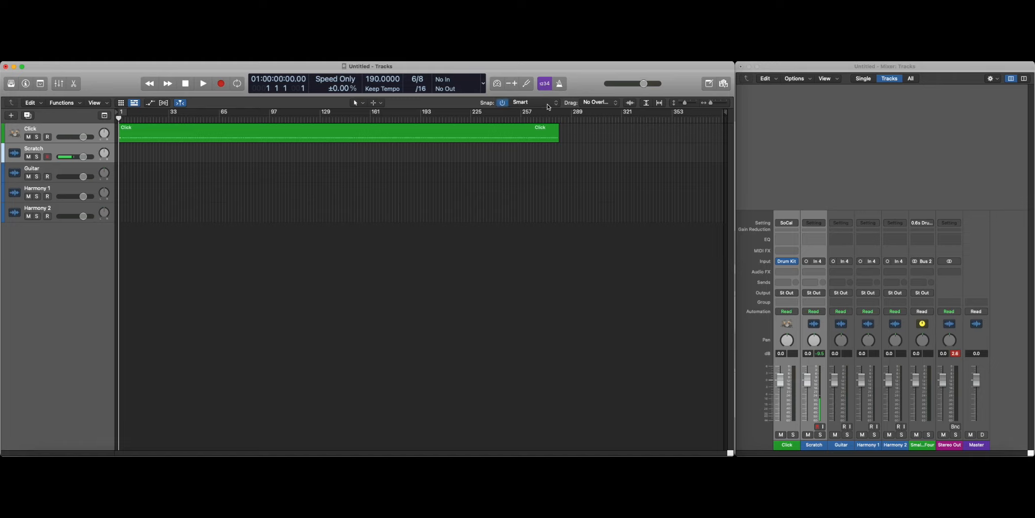
# - Turn off the recording count-in and play the opening of the click track briefly
pyautogui.click(545, 84)
pyautogui.press('space')
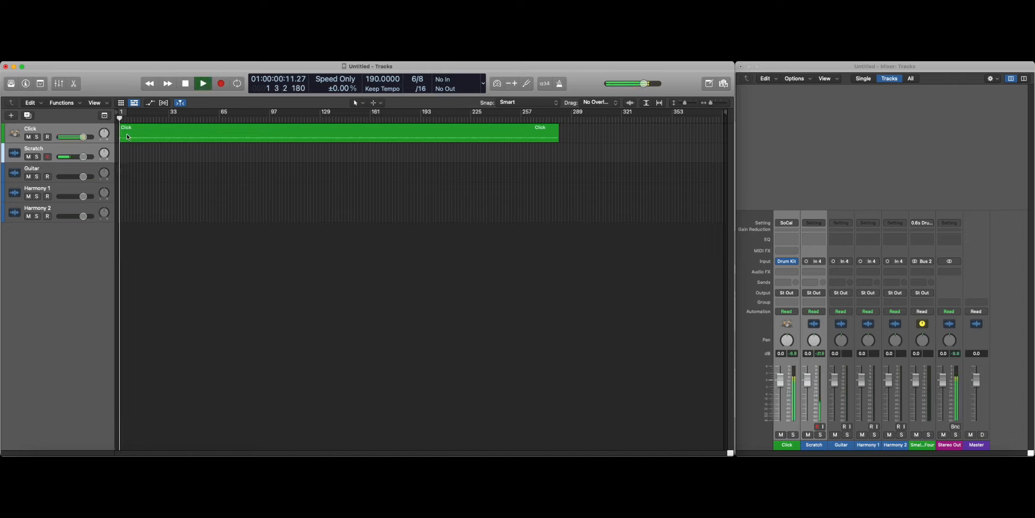
pyautogui.press('space')
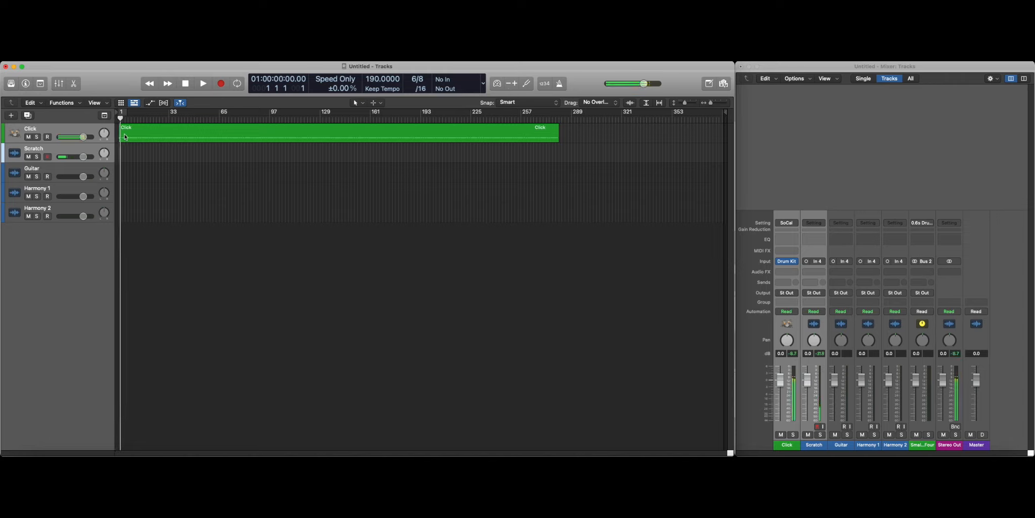
# - Record a take on the armed Scratch track to the click, and delete it together with its audio file
pyautogui.click(47, 157)
pyautogui.click(47, 157)
pyautogui.click(222, 85)
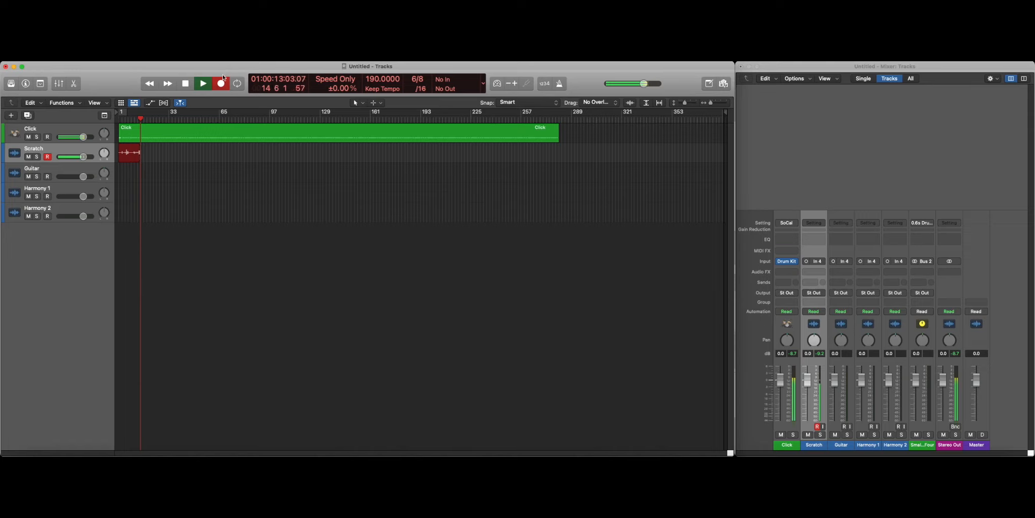
pyautogui.click(186, 83)
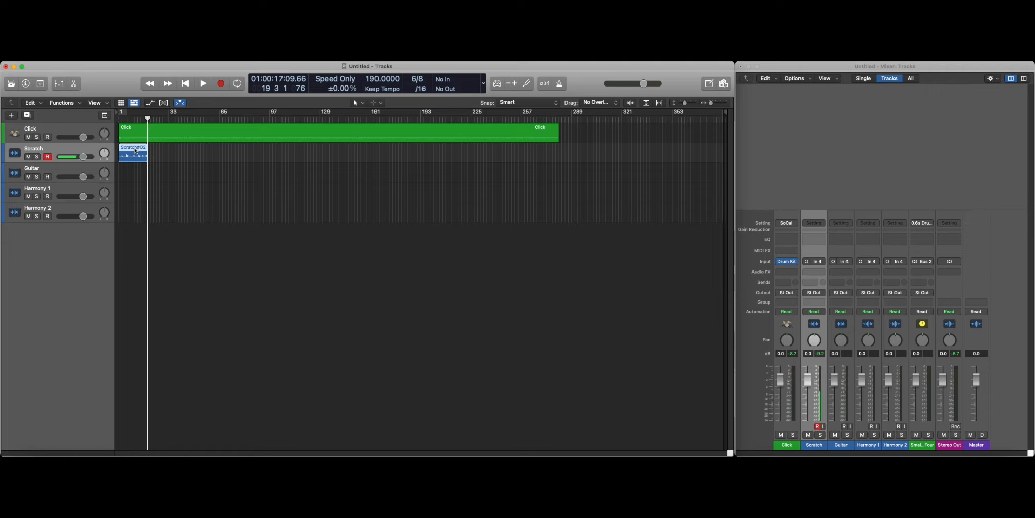
pyautogui.press('Delete')
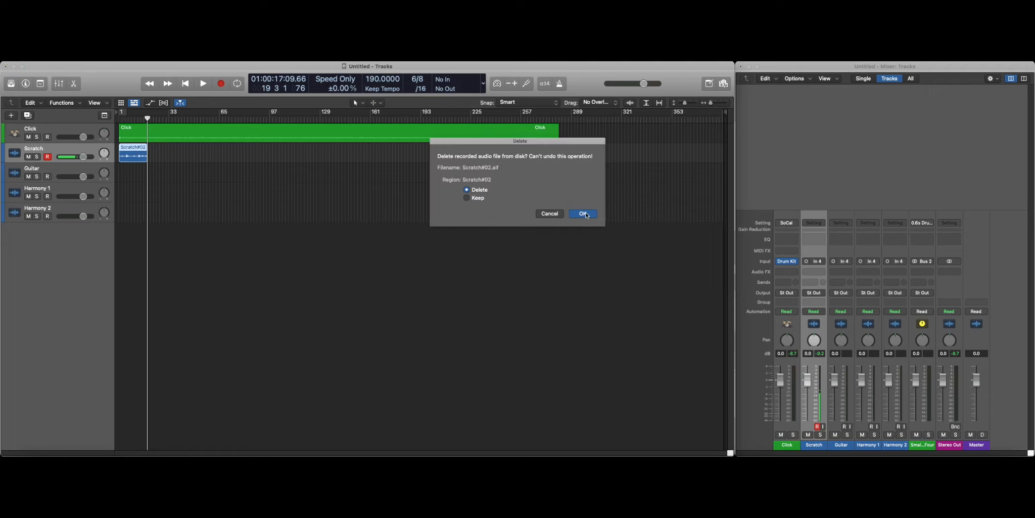
pyautogui.click(584, 214)
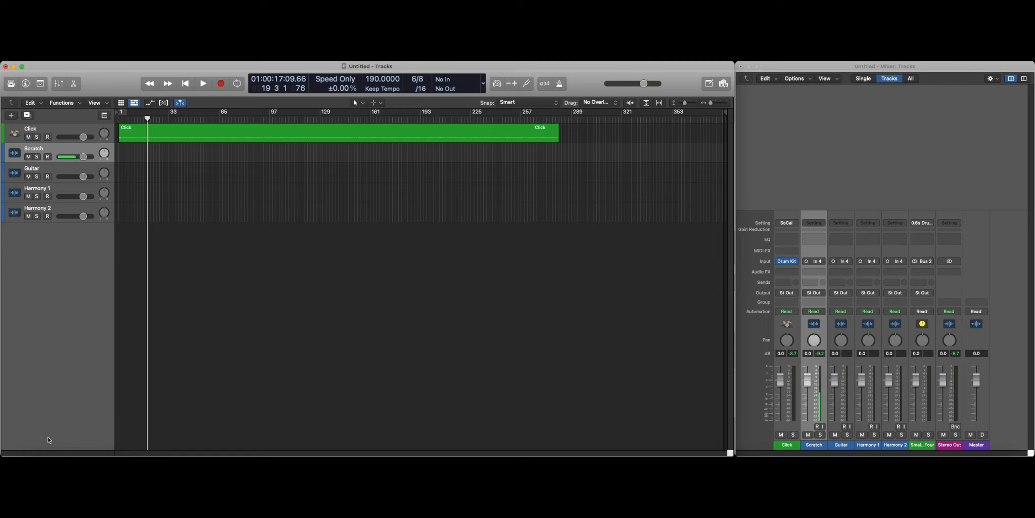
# - From the Setup files folder in Finder, place Scratch_1.aif on the Scratch track and Melody_1.aif on the Guitar track at bar 1
pyautogui.click(33, 464)
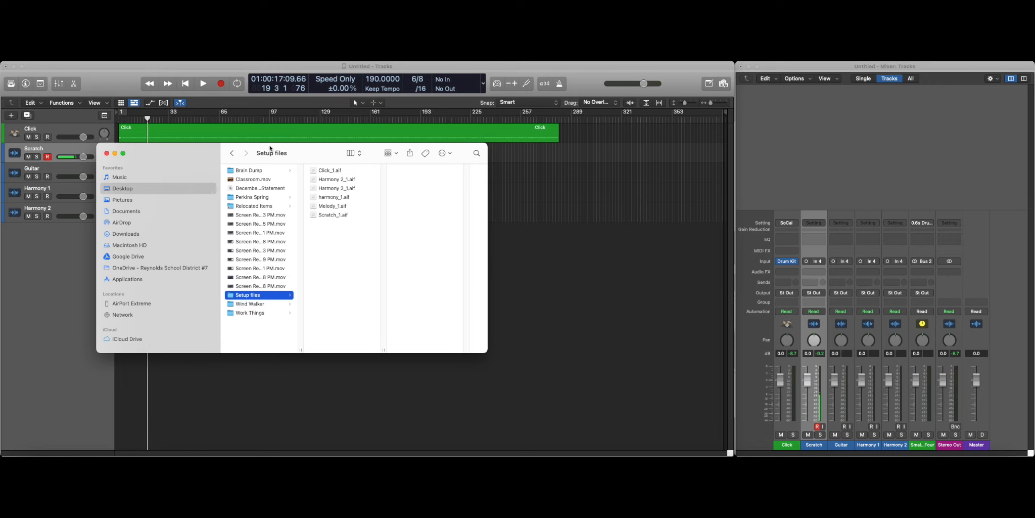
pyautogui.moveTo(204, 153); pyautogui.dragTo(726, 198)
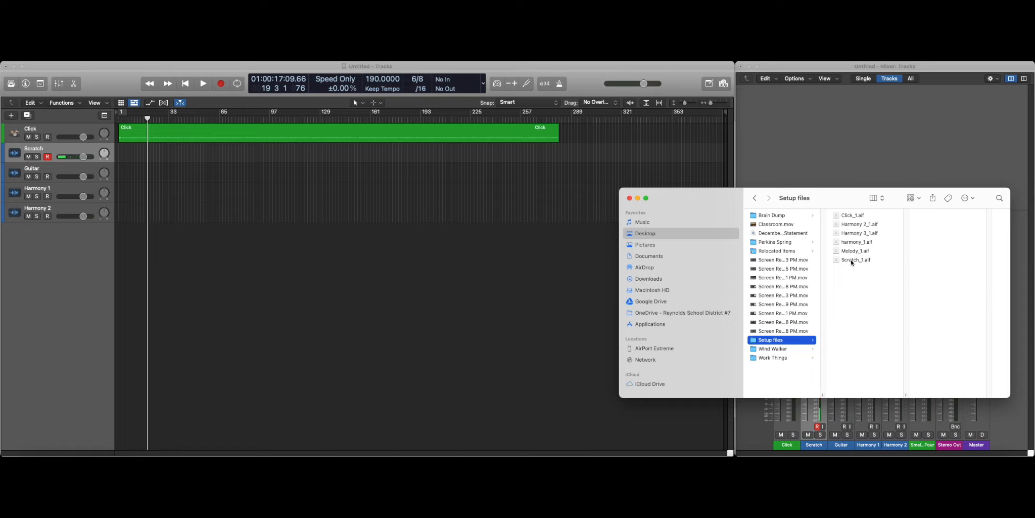
pyautogui.moveTo(852, 261); pyautogui.dragTo(119, 150)
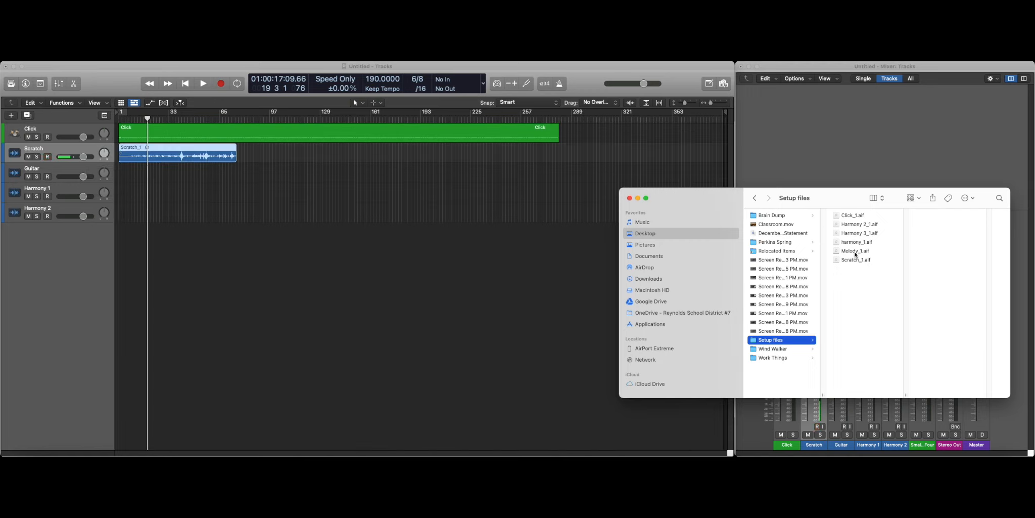
pyautogui.moveTo(856, 251); pyautogui.dragTo(122, 175)
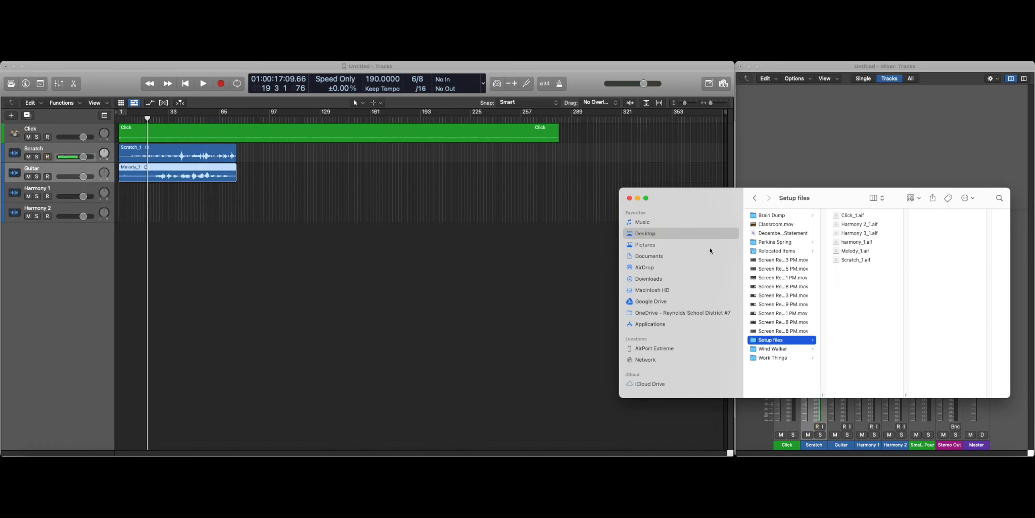
# - Place Harmony 2_1.aif on Harmony 1 and Harmony 3_1.aif on Harmony 2 at bar 1, removing the misplaced Melody_1 copy, and close the Finder window
pyautogui.moveTo(860, 253); pyautogui.dragTo(118, 195)
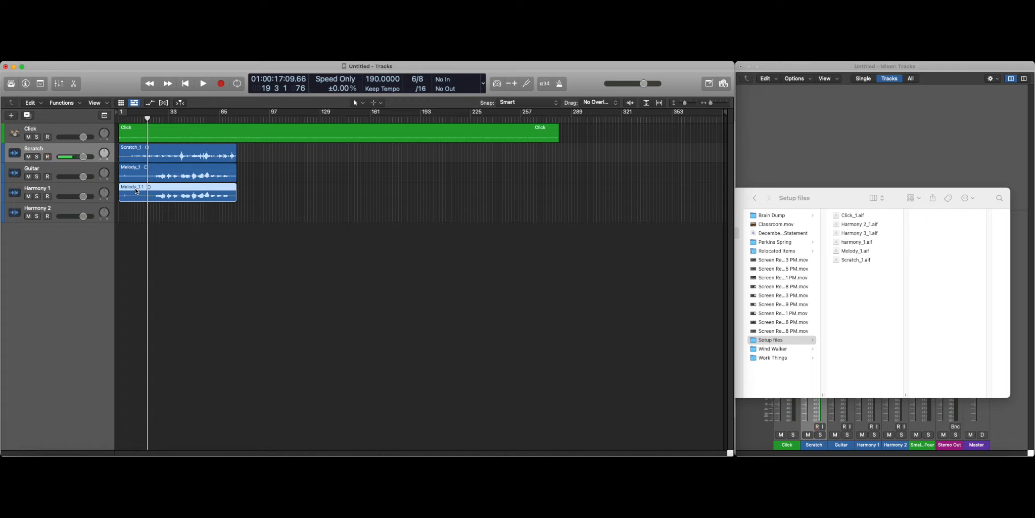
pyautogui.press('Delete')
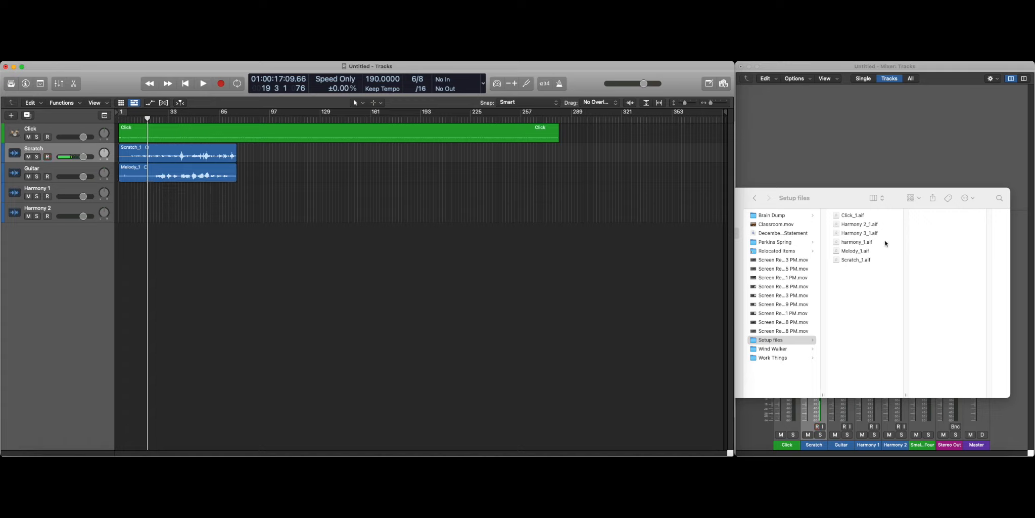
pyautogui.moveTo(857, 226); pyautogui.dragTo(119, 190)
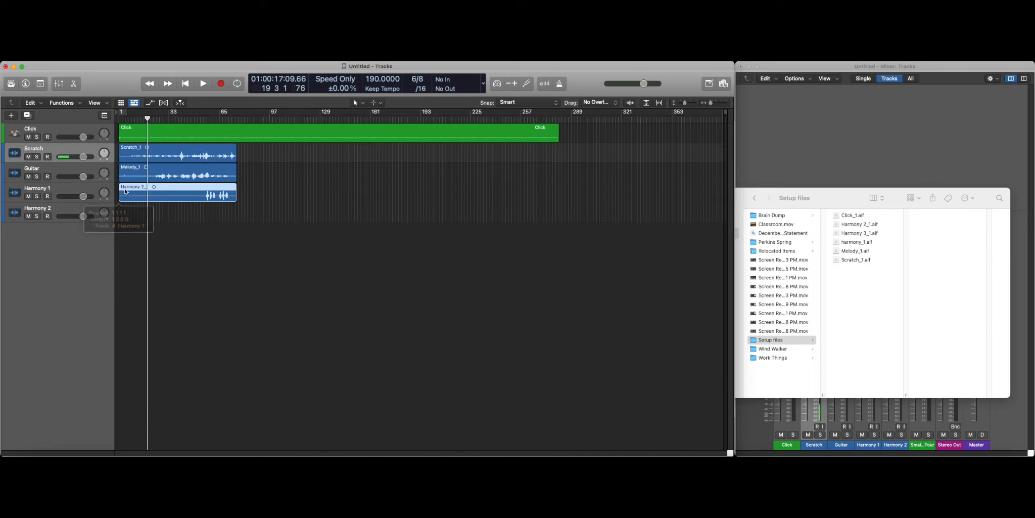
pyautogui.moveTo(858, 234); pyautogui.dragTo(120, 215)
pyautogui.click(827, 198)
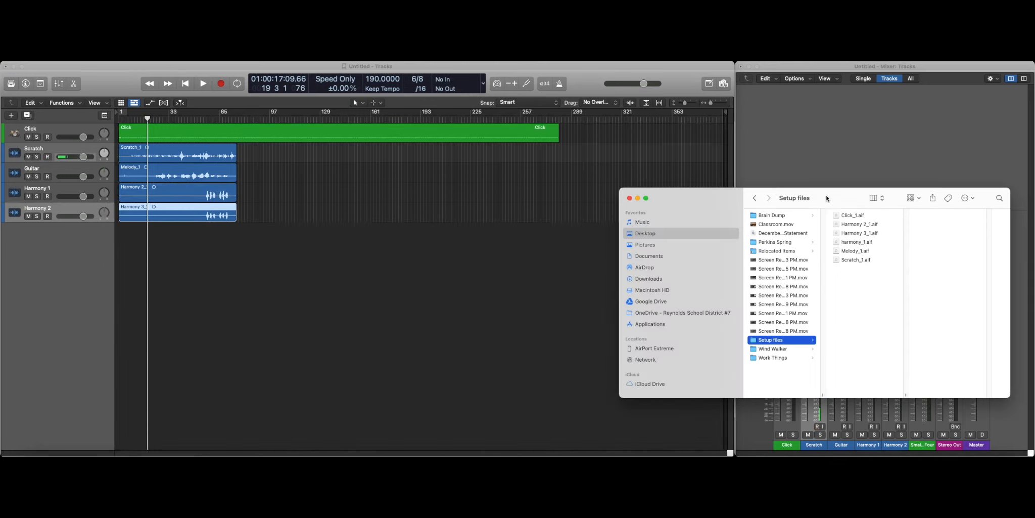
pyautogui.click(629, 199)
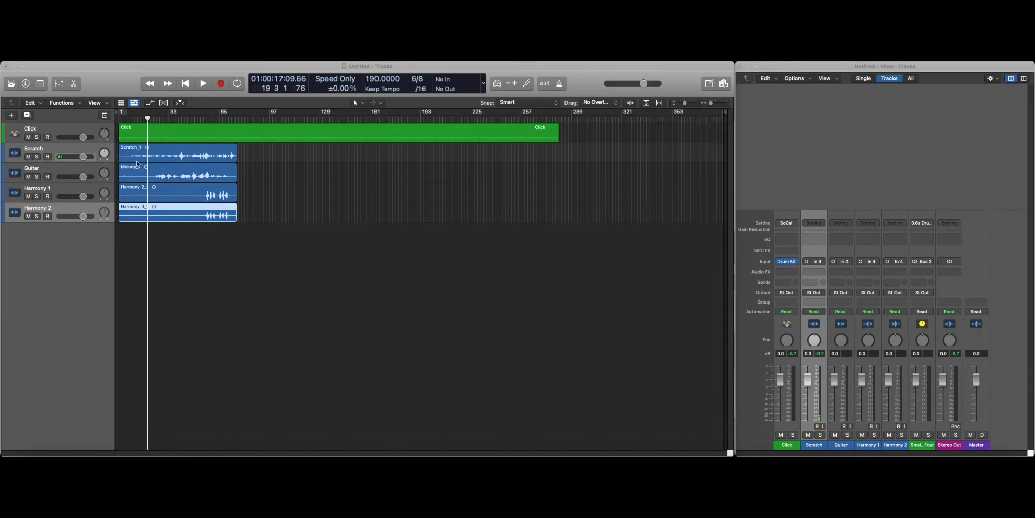
# - Play the project from bar 2 and mute the Click track during playback
pyautogui.click(120, 120)
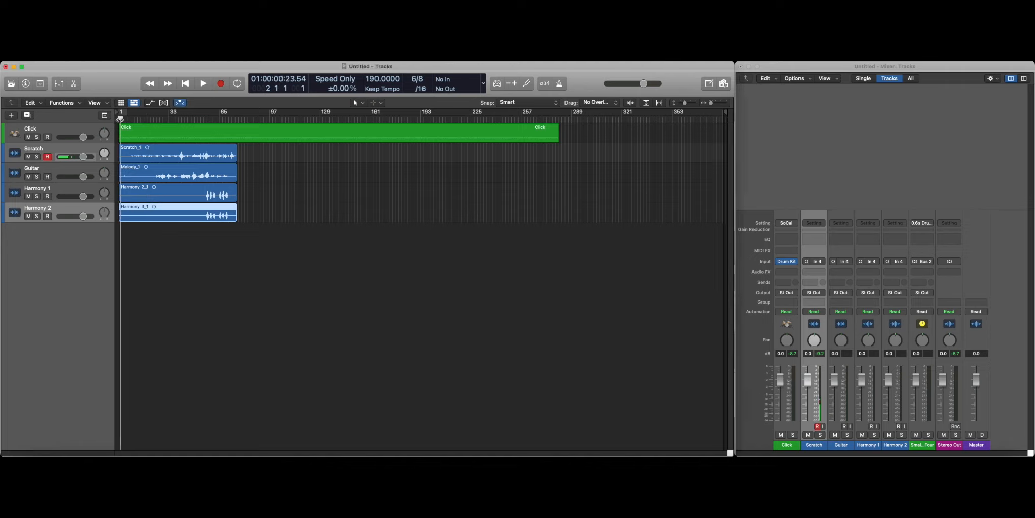
pyautogui.press('space')
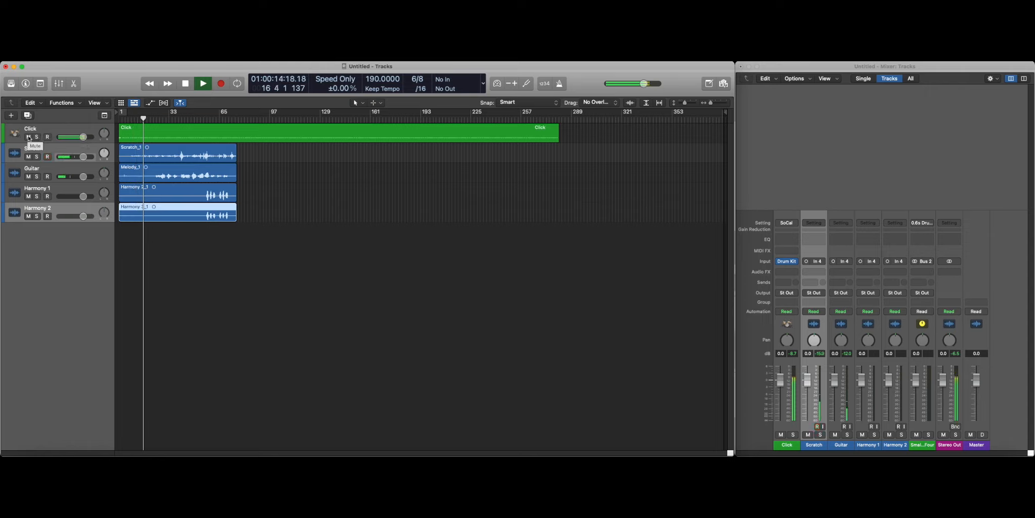
pyautogui.click(28, 137)
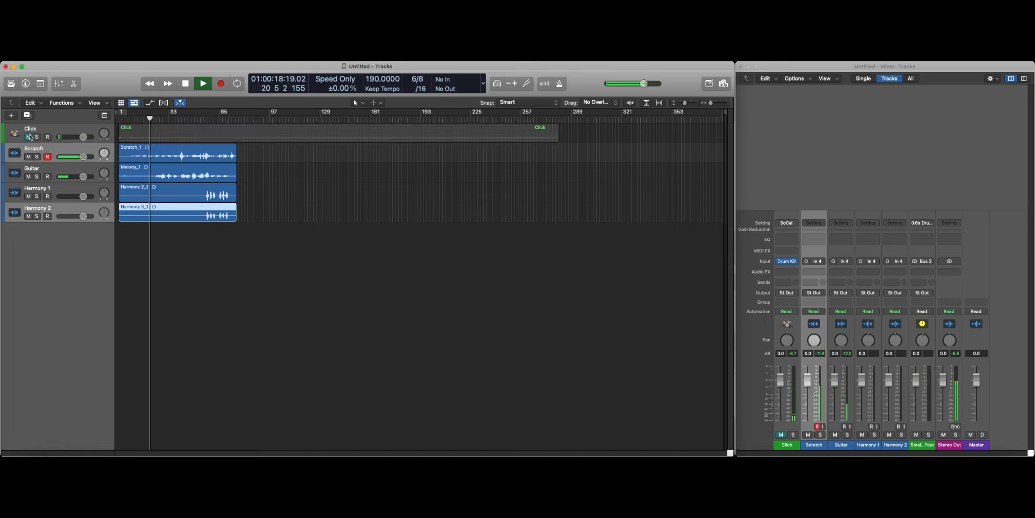
# - Rename the Scratch track as Guitar and the original Guitar track as Melody, listen to the imported parts, and stop playback
pyautogui.doubleClick(45, 147)
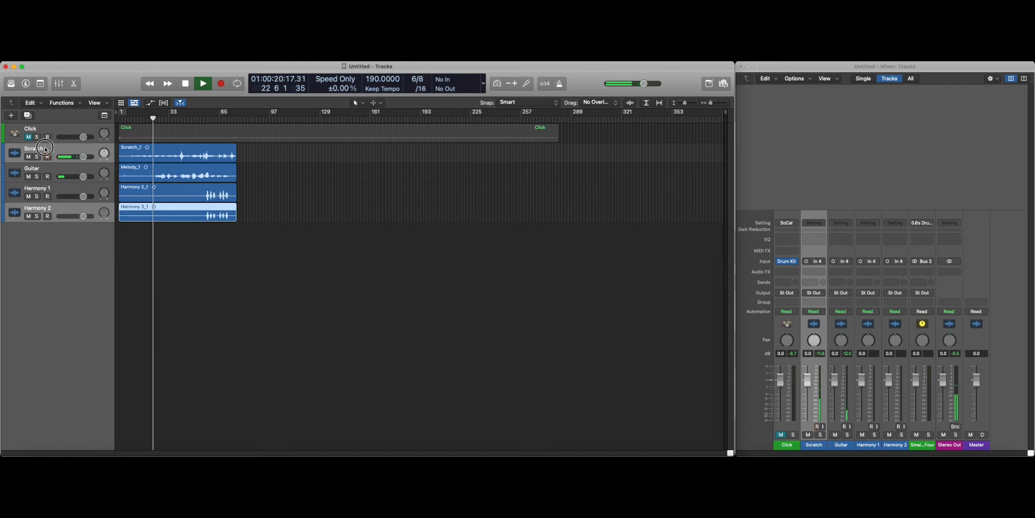
pyautogui.write('Guitar')
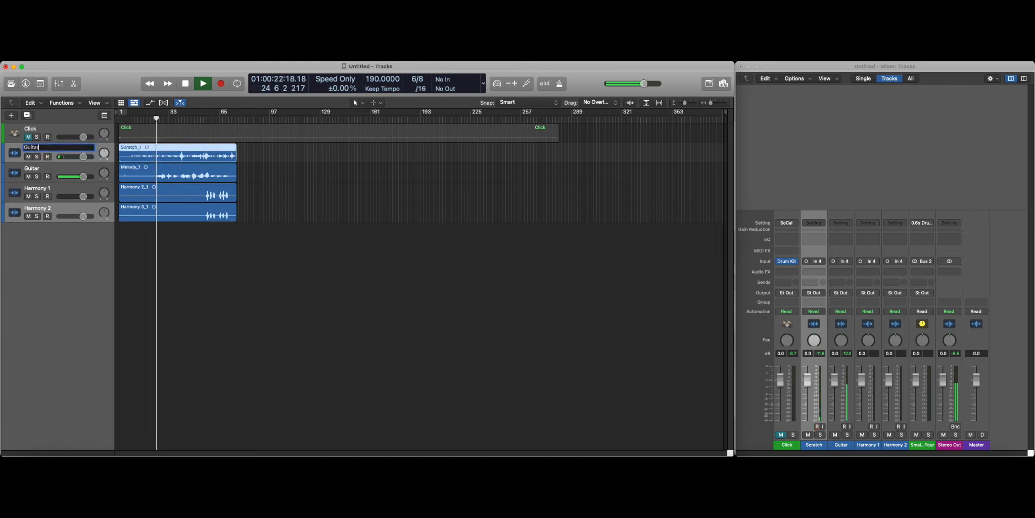
pyautogui.press('Tab')
pyautogui.write('Melody')
pyautogui.press('Return')
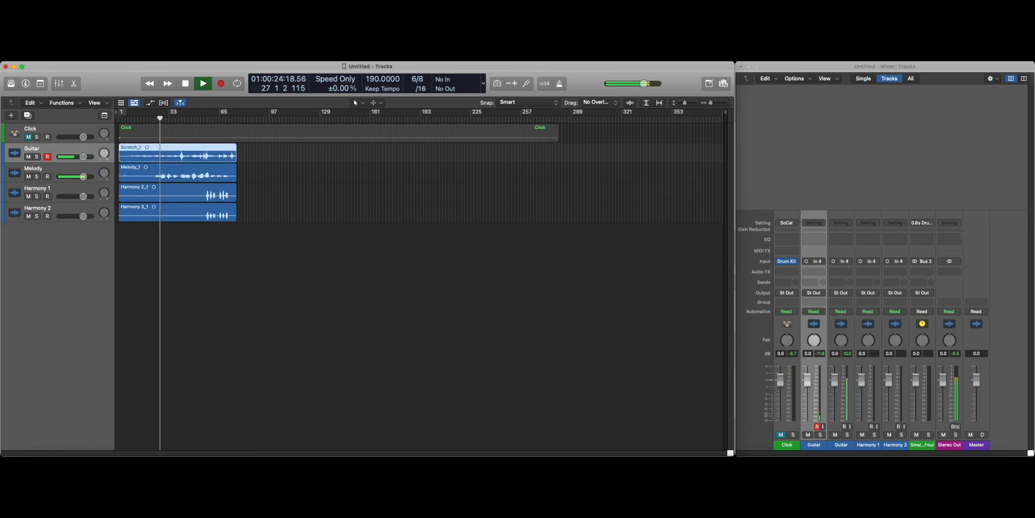
pyautogui.hotkey('ctrl', 'r')
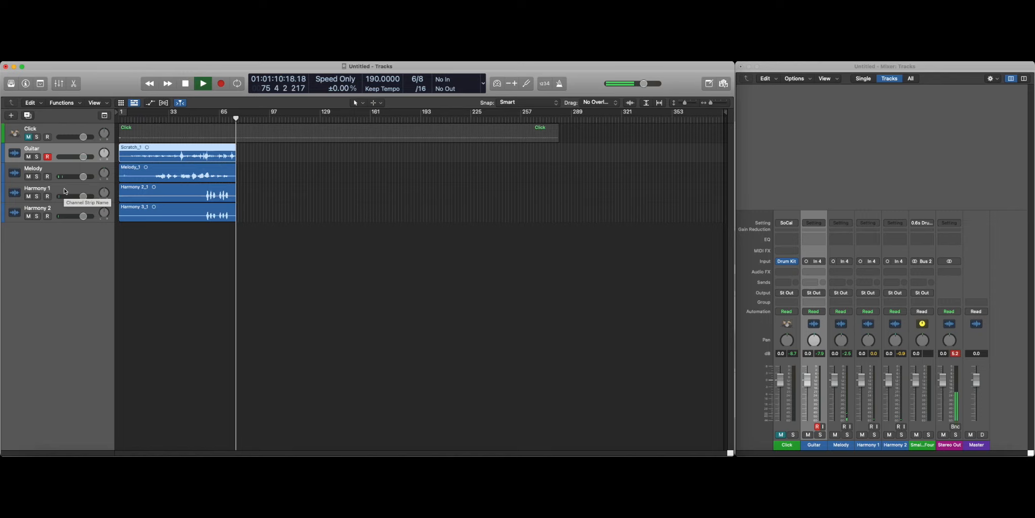
pyautogui.press('space')
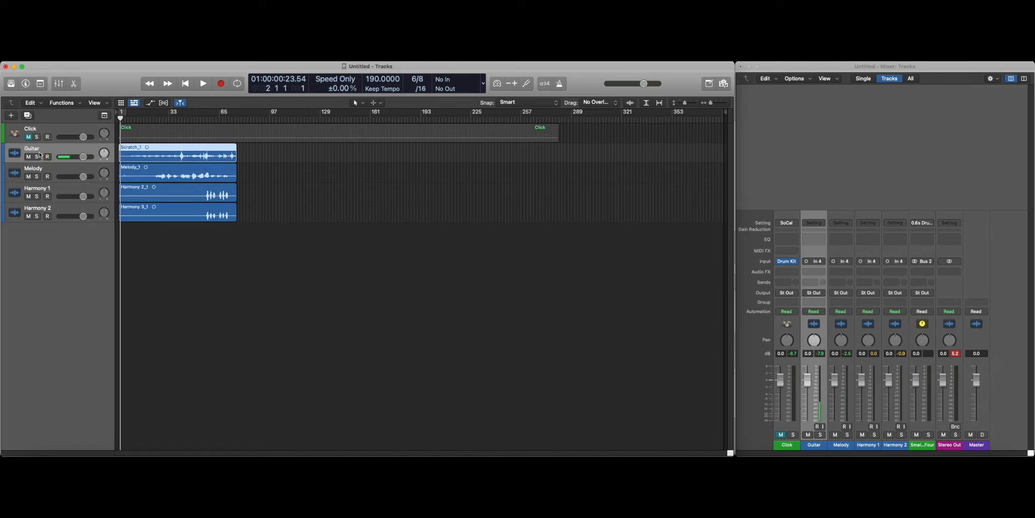
# - Color the Scratch_1 region on the Guitar track bright red using the color palette
pyautogui.press('r')
pyautogui.press('r')
pyautogui.hotkey('alt', 'c')
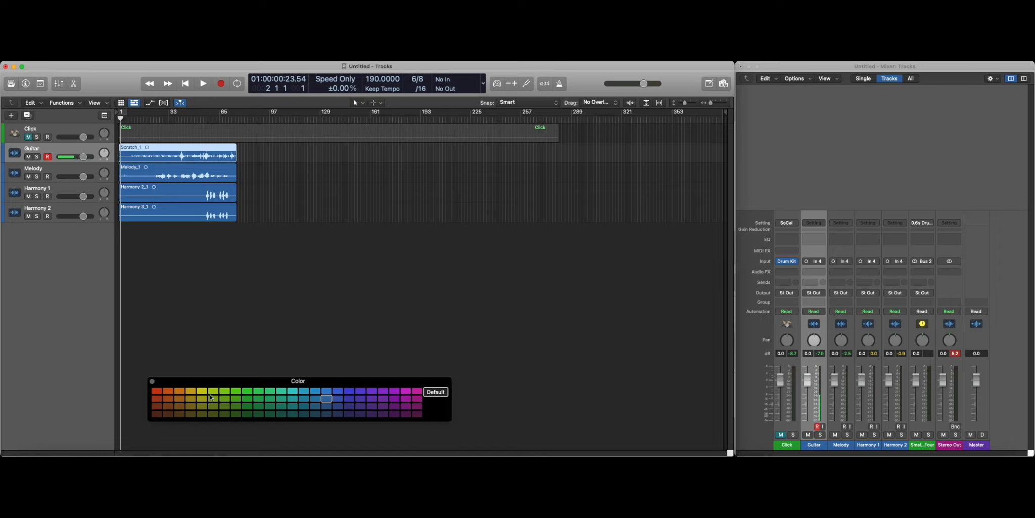
pyautogui.click(155, 392)
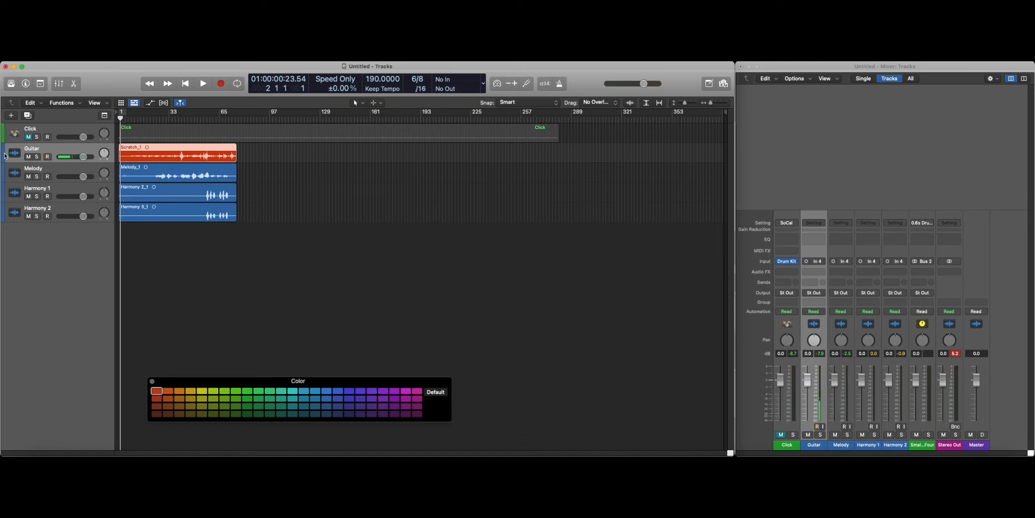
# - Color the Guitar track and its mixer channel the same bright red as the region
pyautogui.hotkey('alt', 'c')
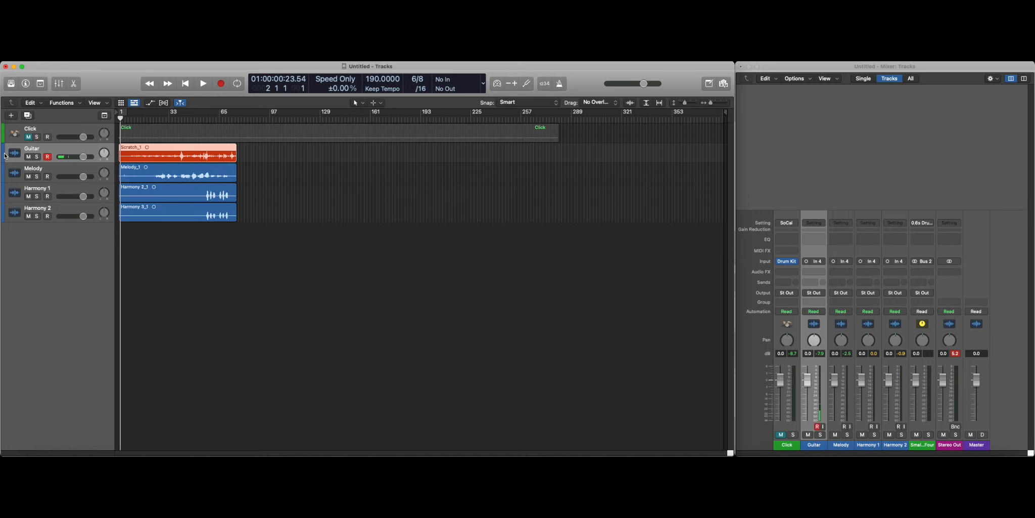
pyautogui.hotkey('alt', 'c')
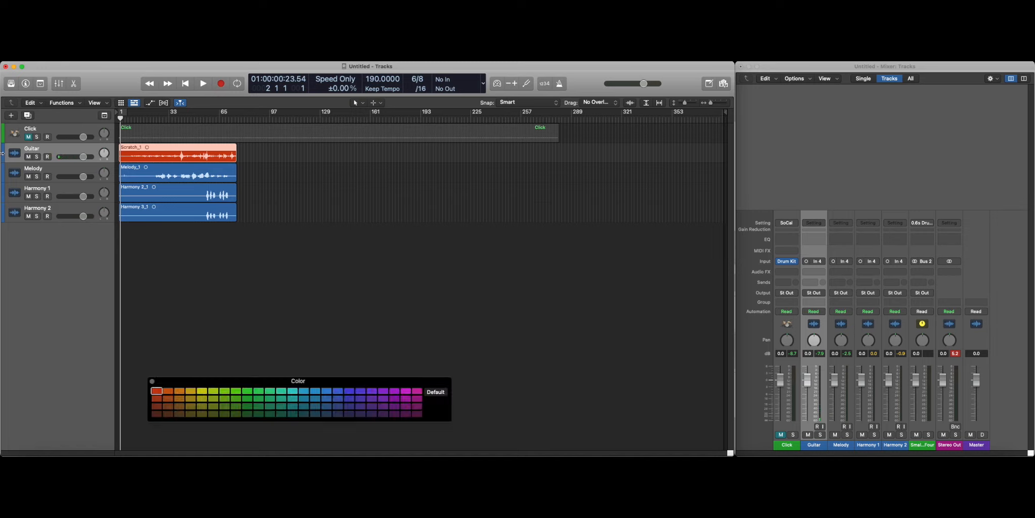
pyautogui.click(812, 446)
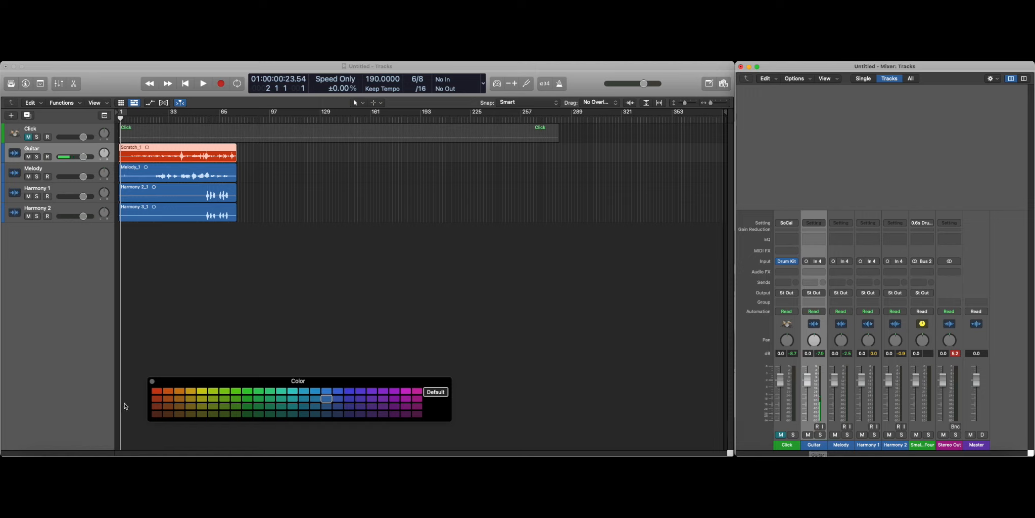
pyautogui.click(156, 392)
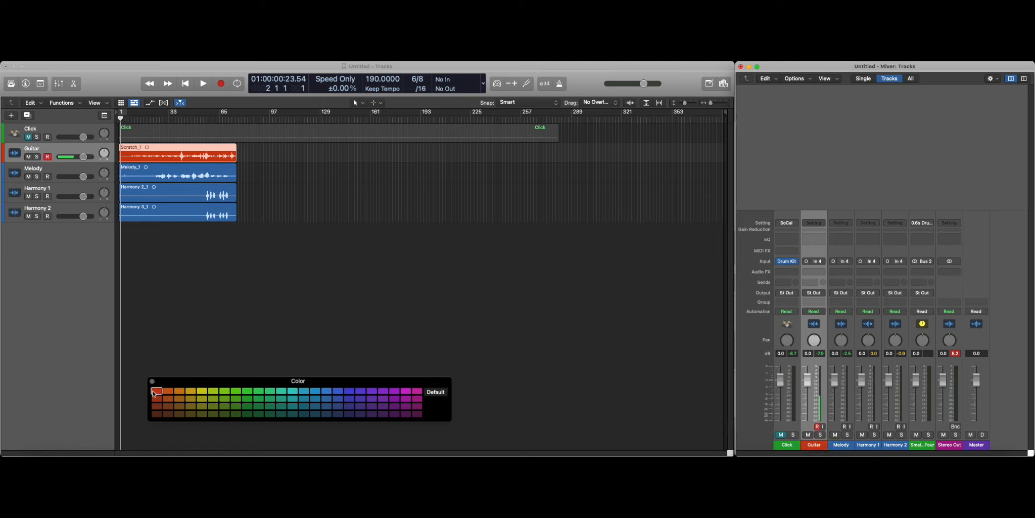
# - Color the Melody_1 region on the Melody track purple
pyautogui.click(43, 170)
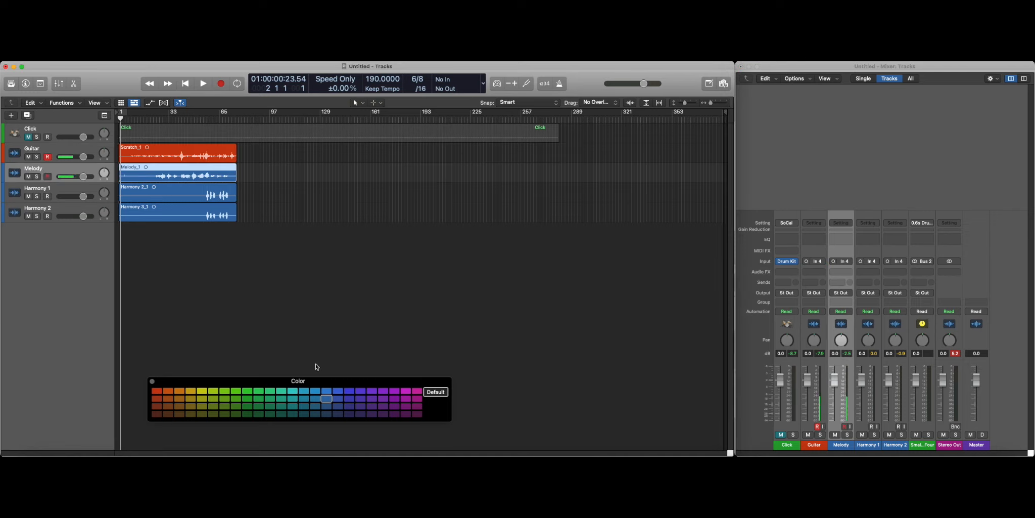
pyautogui.click(372, 392)
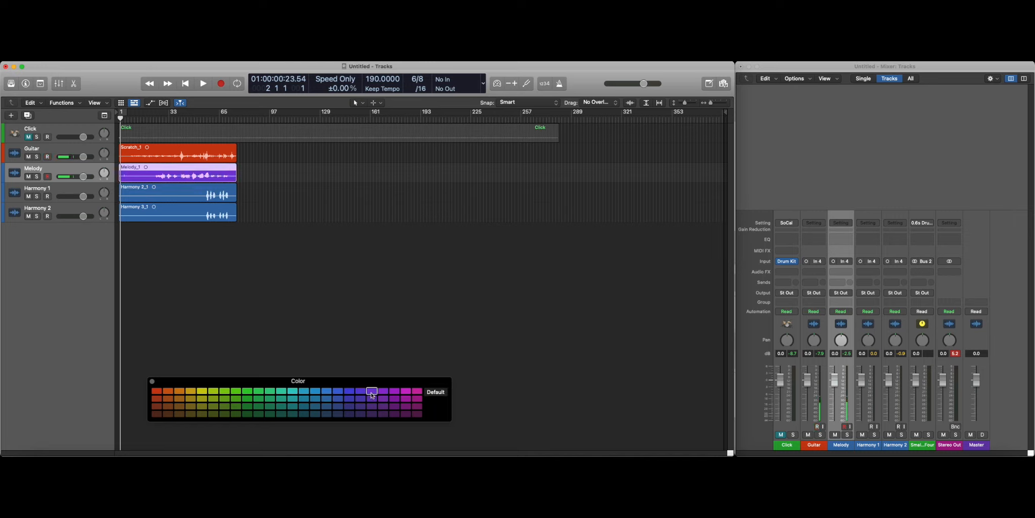
# - Color the Melody track and mixer channel blue-violet, and the Harmony 1 and Harmony 2 tracks and channels magenta-purple
pyautogui.click(846, 446)
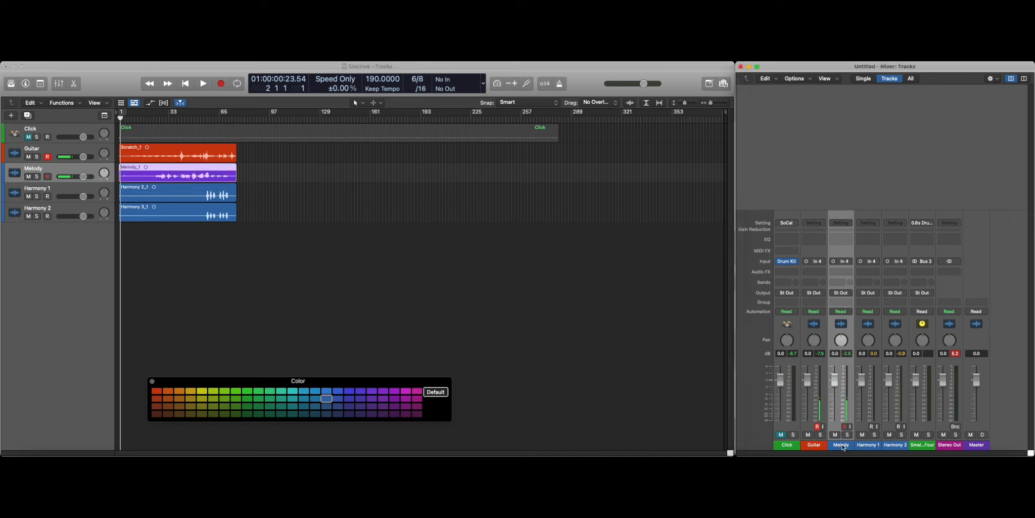
pyautogui.click(359, 392)
pyautogui.click(869, 450)
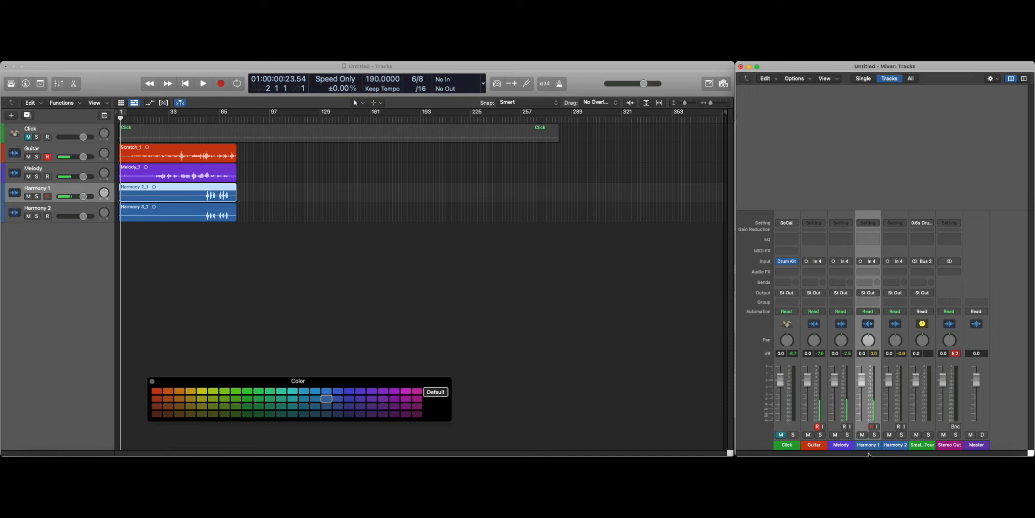
pyautogui.click(397, 392)
pyautogui.click(895, 445)
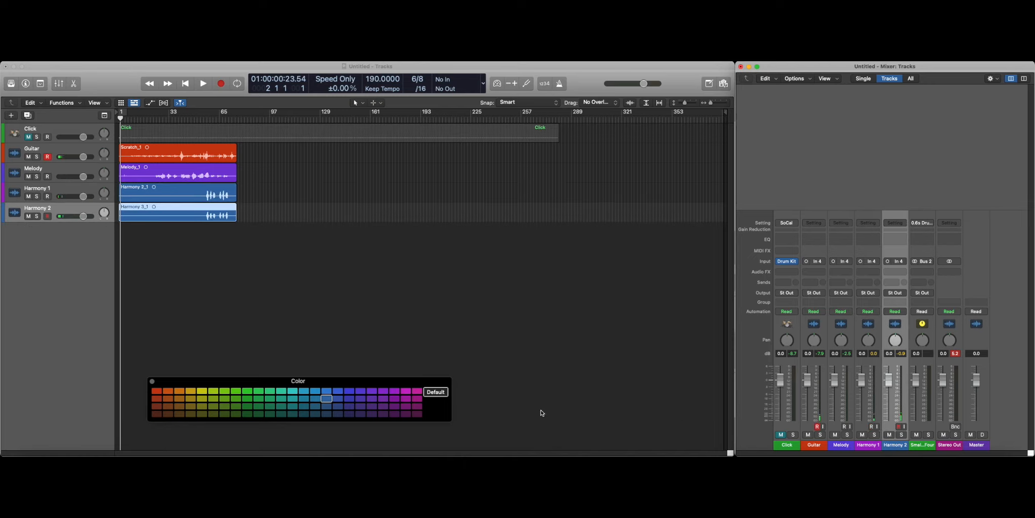
pyautogui.click(396, 393)
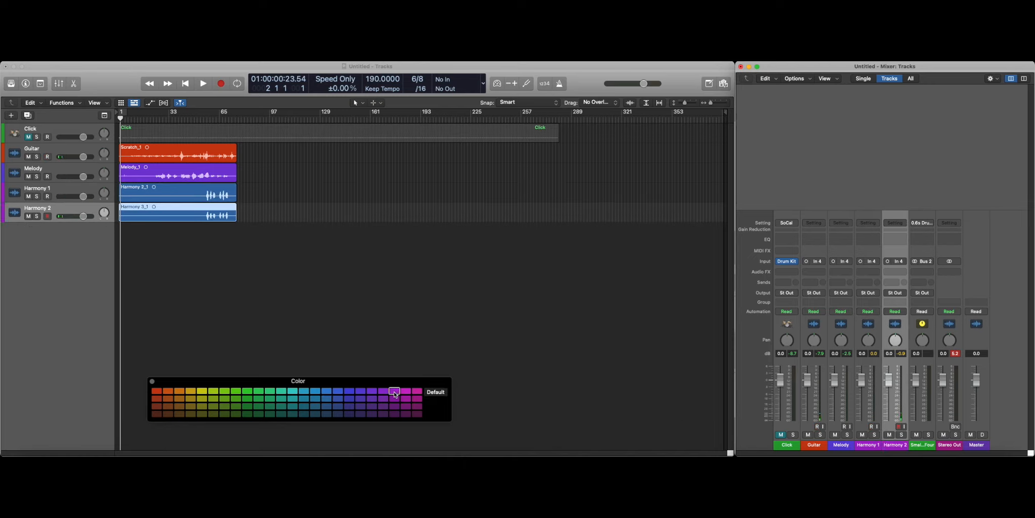
# - Color the regions on the Harmony 1 and Harmony 2 tracks the same magenta-purple as their channels, and close the color palette
pyautogui.click(56, 189)
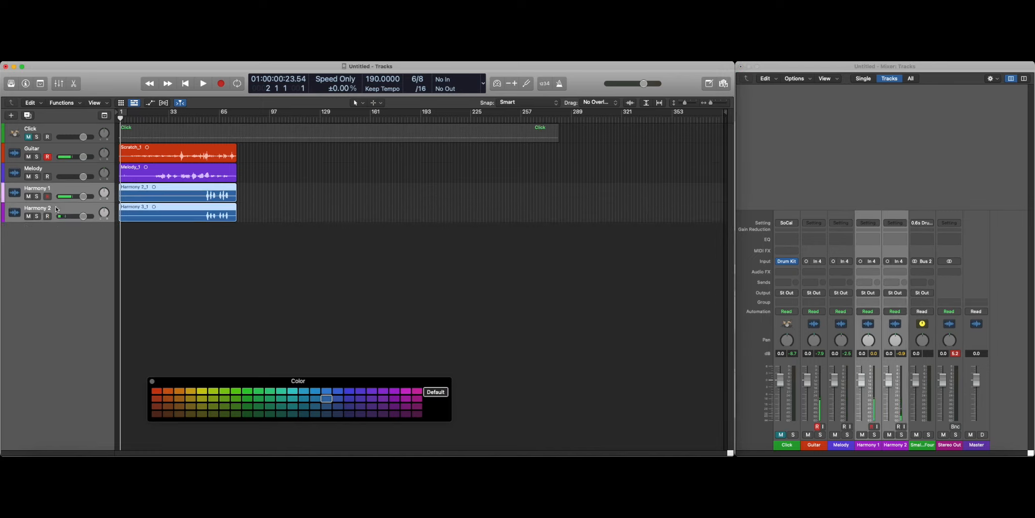
pyautogui.click(58, 191)
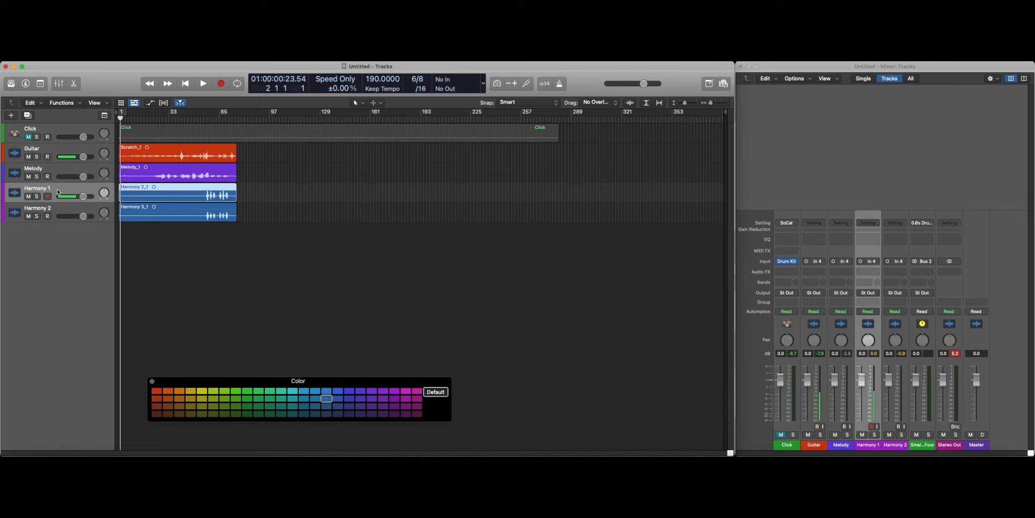
pyautogui.keyDown('shift'); pyautogui.click(61, 207); pyautogui.keyUp('shift')
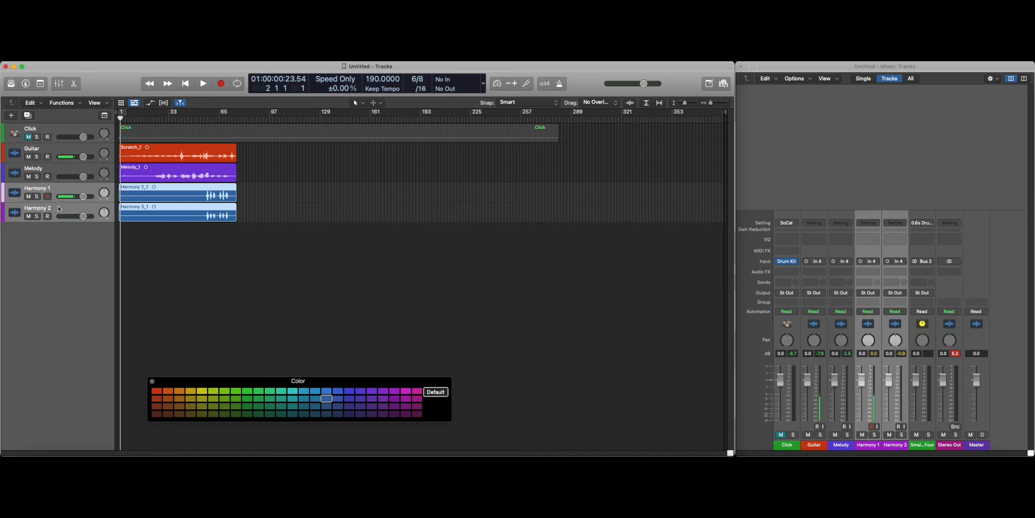
pyautogui.click(395, 391)
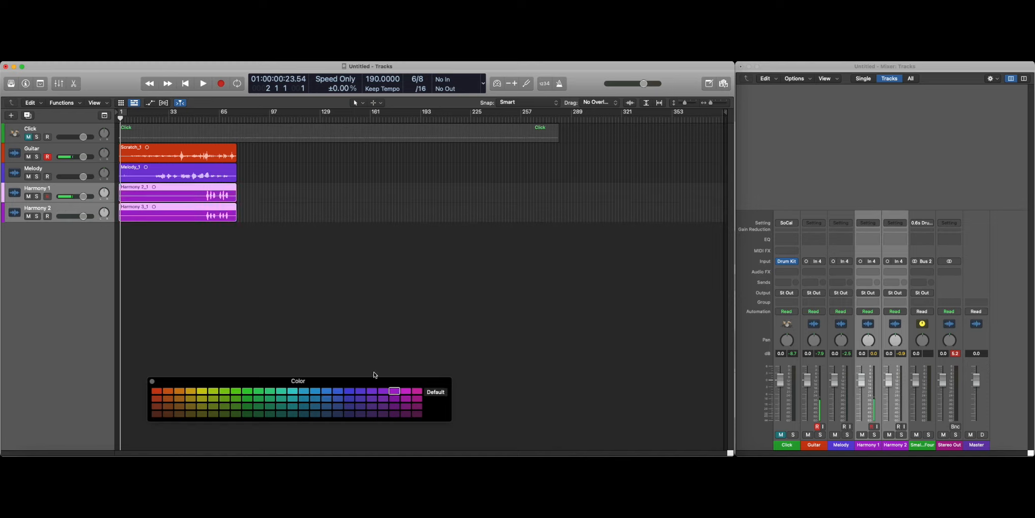
pyautogui.click(195, 272)
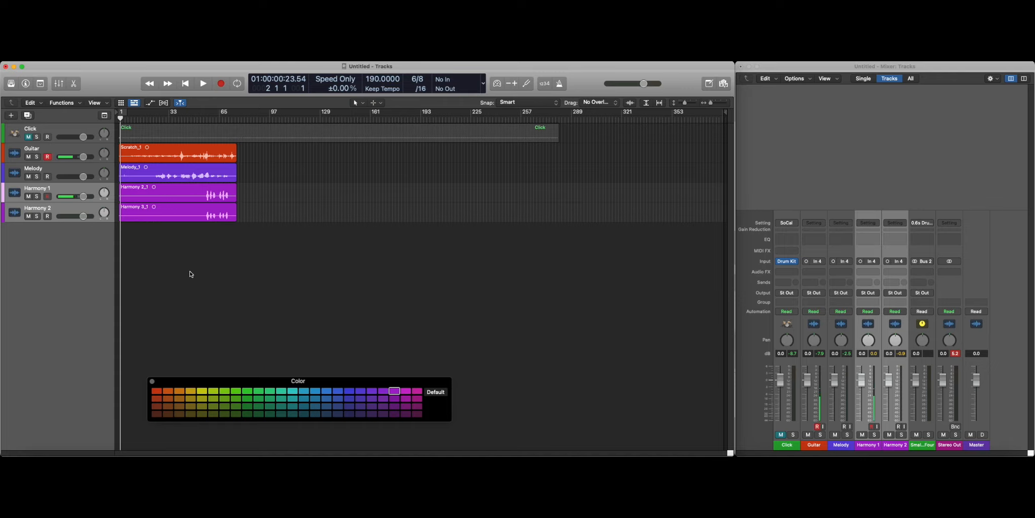
pyautogui.click(152, 382)
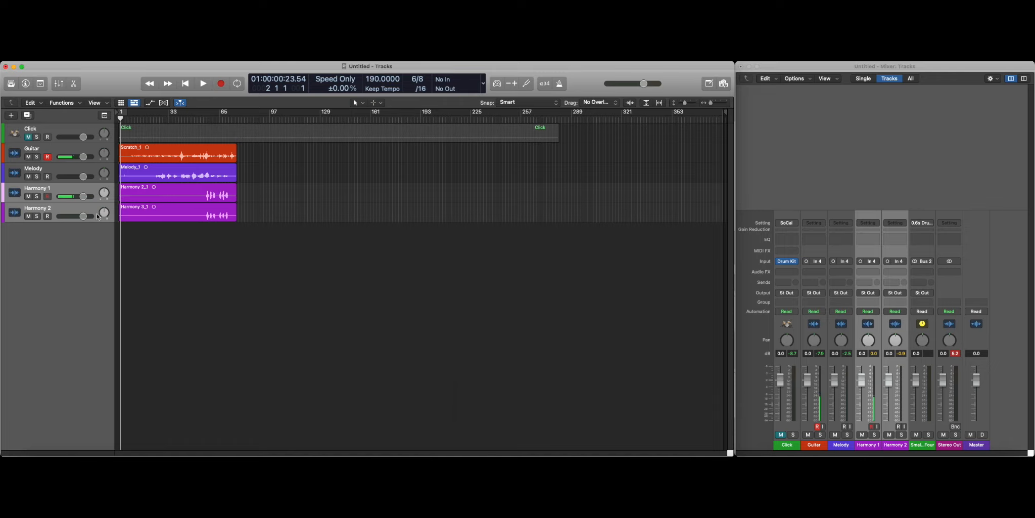
# - Play the song from bar 55 and lower the Harmony 1 and Harmony 2 volumes together to about -9.6 dB
pyautogui.click(60, 263)
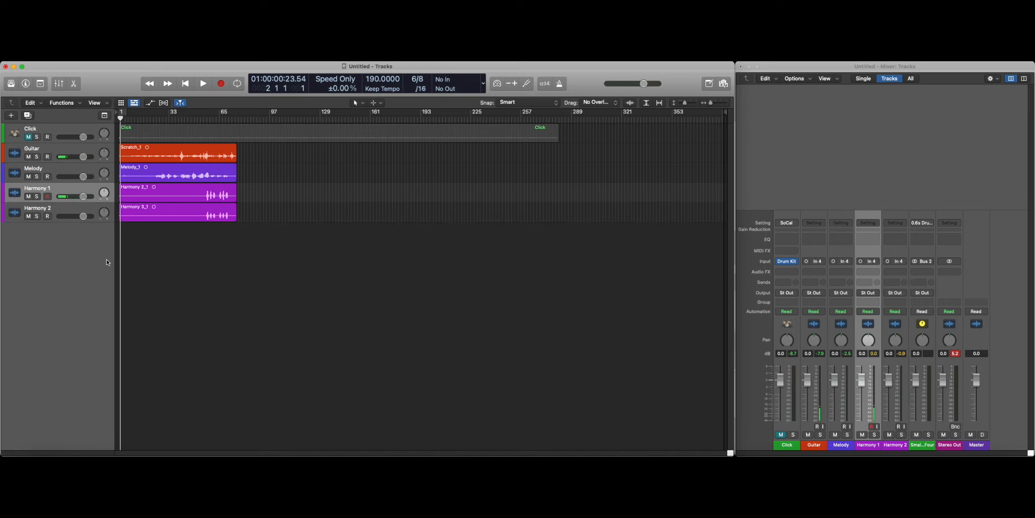
pyautogui.click(65, 208)
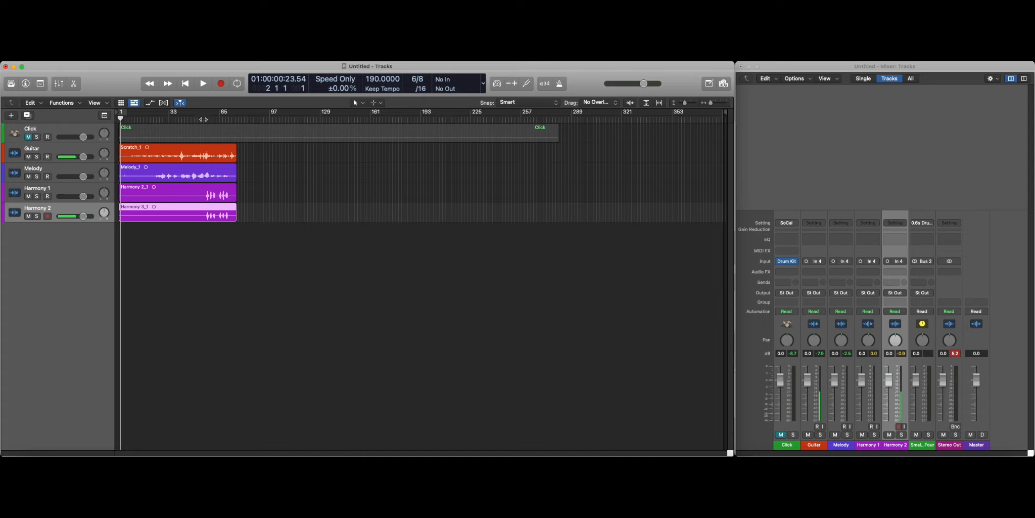
pyautogui.click(203, 119)
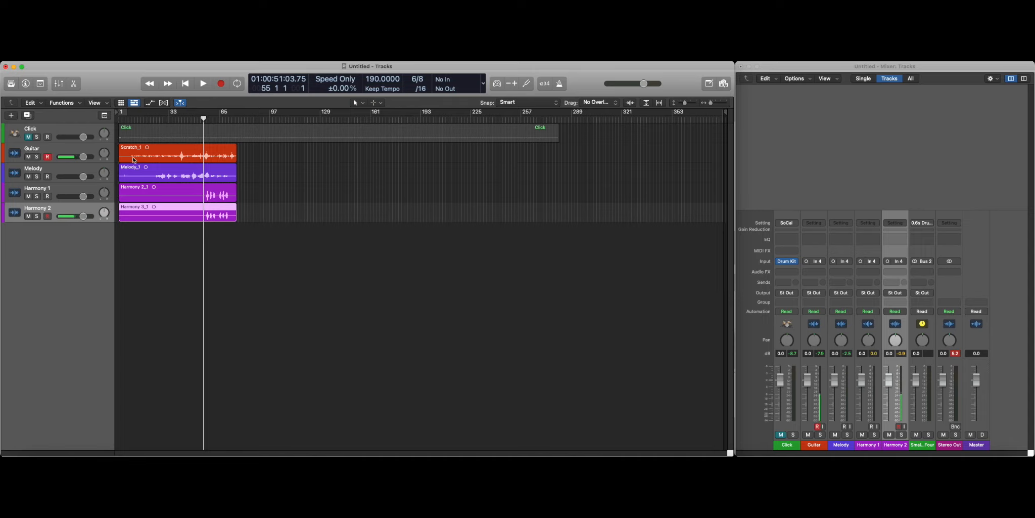
pyautogui.keyDown('shift'); pyautogui.click(62, 189); pyautogui.keyUp('shift')
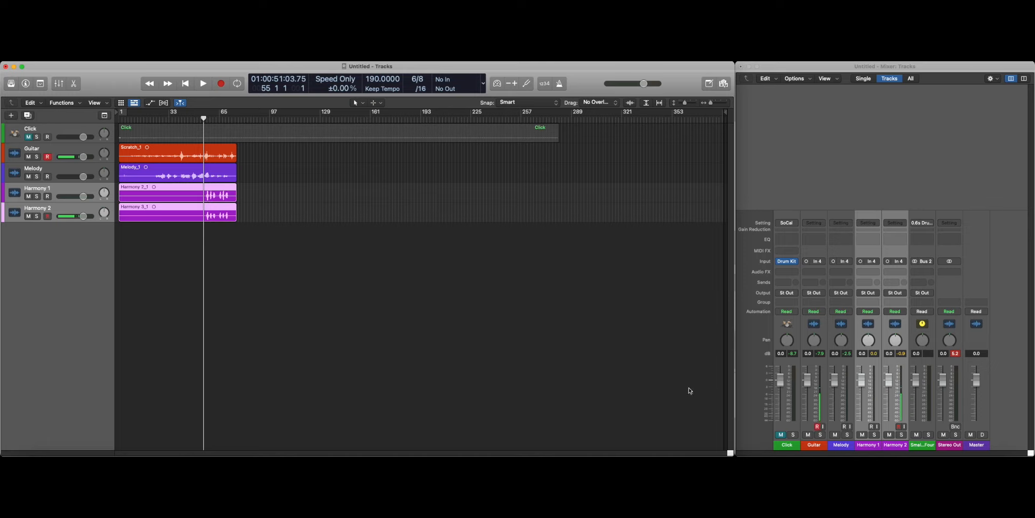
pyautogui.moveTo(861, 380)
pyautogui.mouseDown()
pyautogui.moveTo(869, 403)
pyautogui.moveTo(870, 378)
pyautogui.mouseUp()
pyautogui.moveTo(870, 378); pyautogui.dragTo(870, 379)
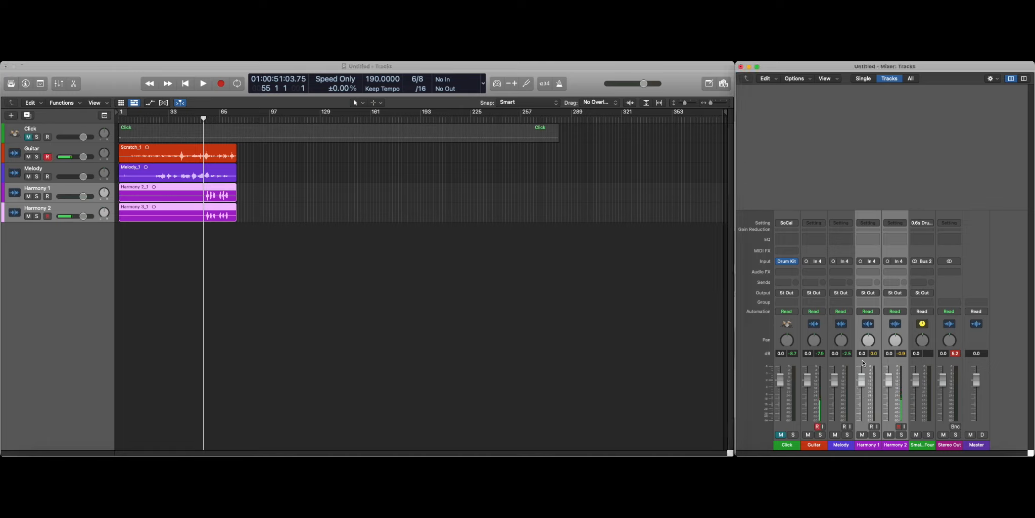
pyautogui.moveTo(864, 386)
pyautogui.mouseDown()
pyautogui.moveTo(864, 373)
pyautogui.moveTo(863, 383)
pyautogui.mouseUp()
pyautogui.click(203, 84)
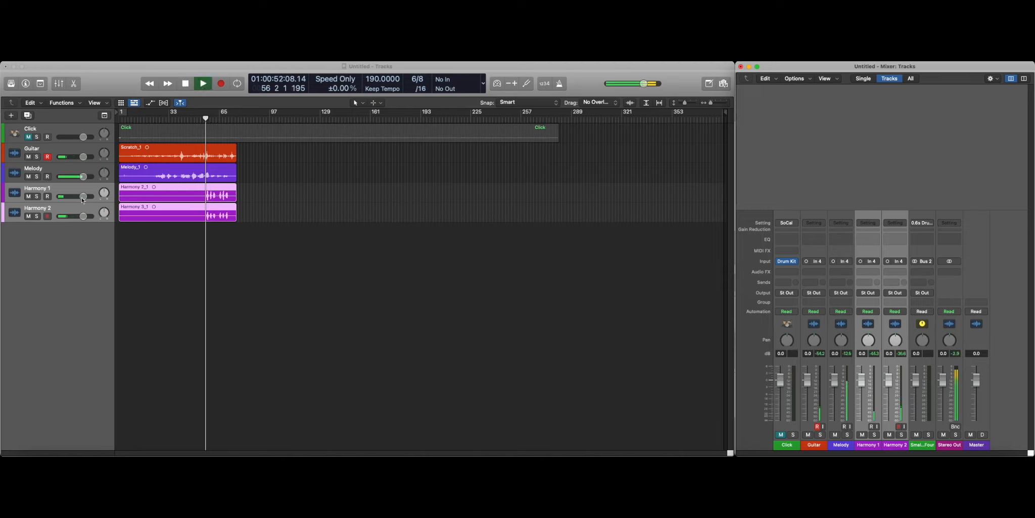
pyautogui.moveTo(83, 197); pyautogui.dragTo(51, 197)
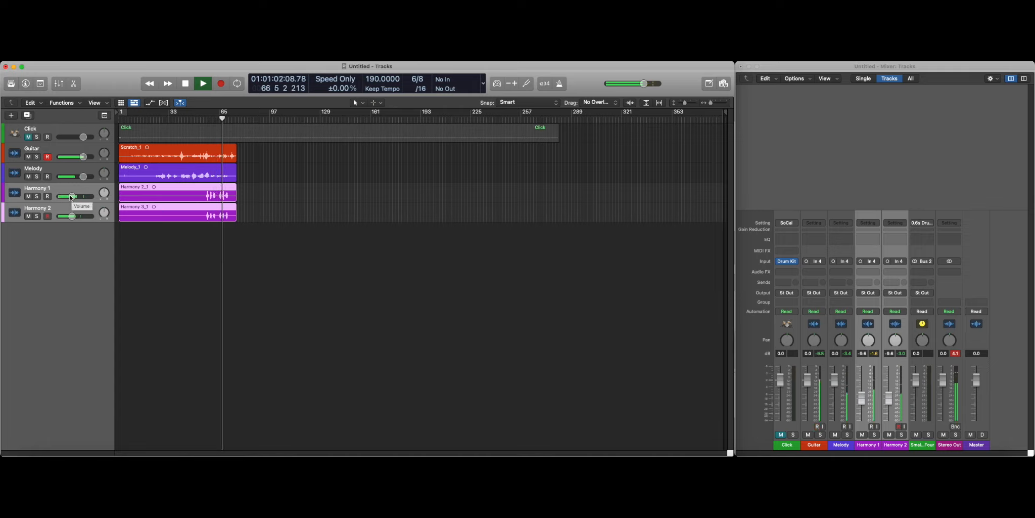
pyautogui.press('space')
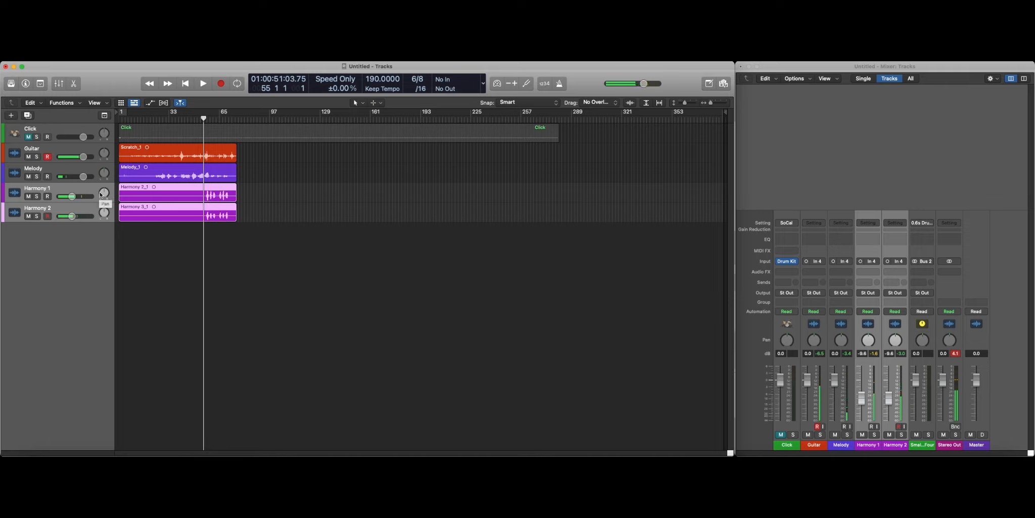
# - Pan Harmony 1 to -36 and Harmony 2 to +36, and listen to the section from bar 55
pyautogui.moveTo(100, 194); pyautogui.dragTo(100, 199)
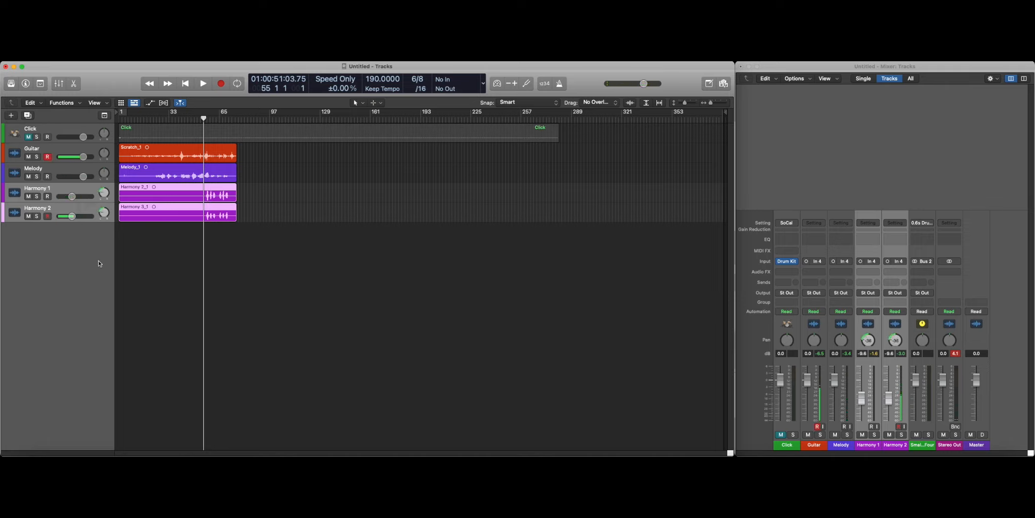
pyautogui.click(72, 211)
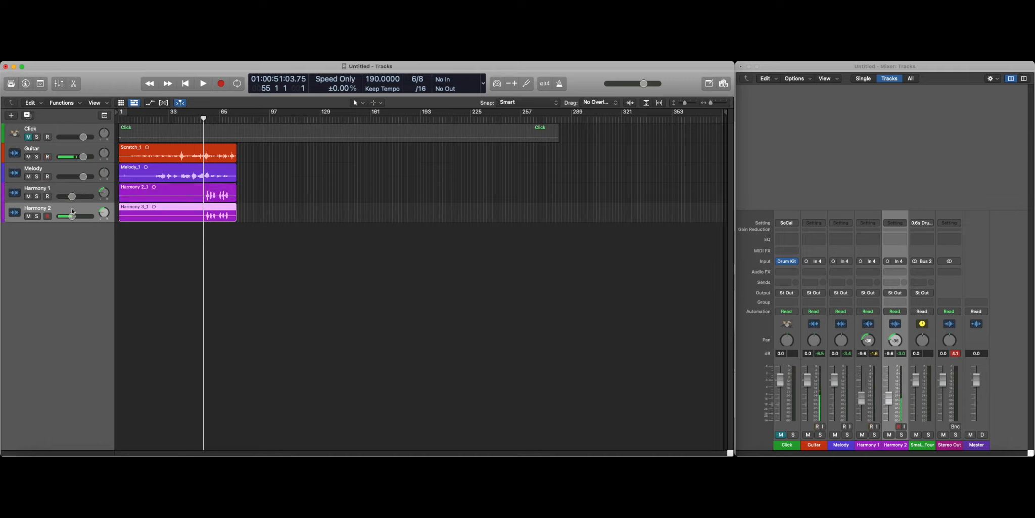
pyautogui.moveTo(102, 213); pyautogui.dragTo(97, 182)
pyautogui.click(103, 192)
pyautogui.click(103, 211)
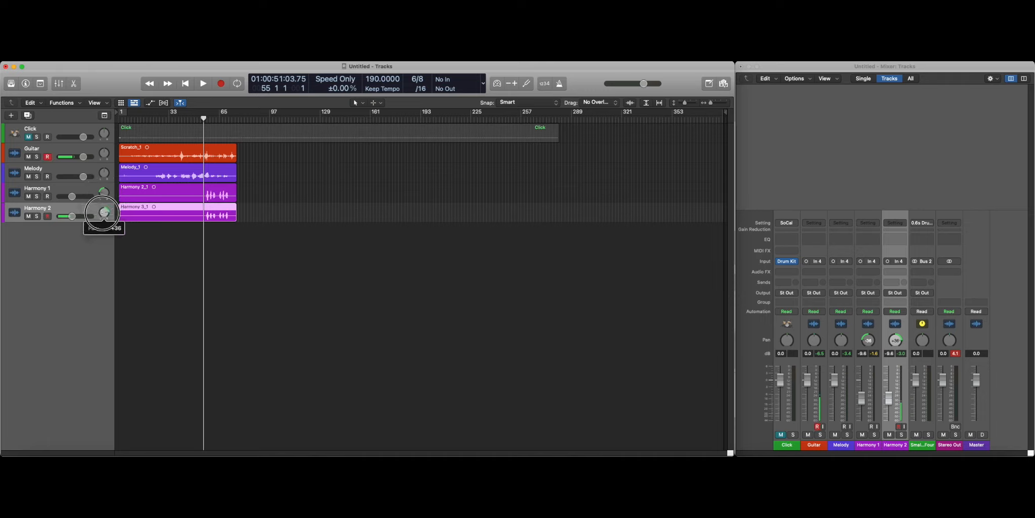
pyautogui.press('space')
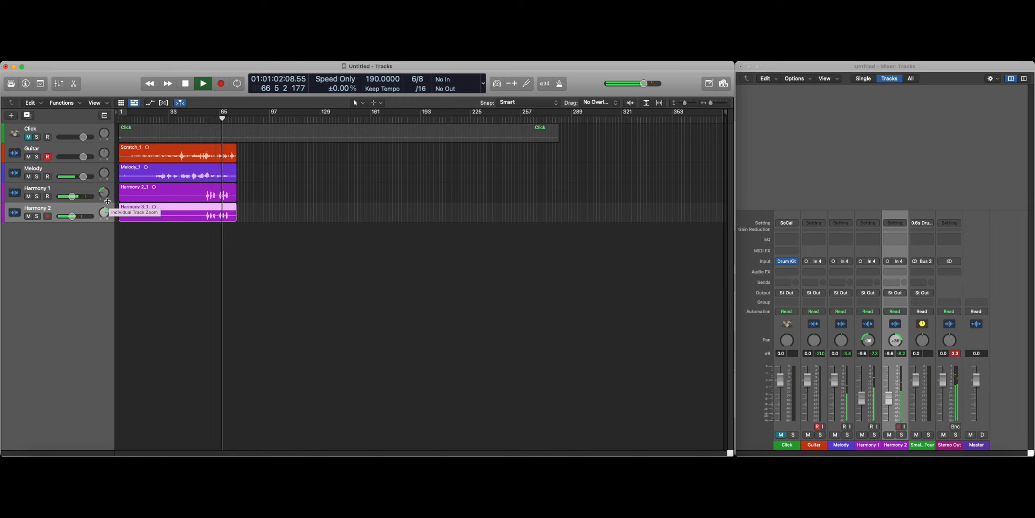
pyautogui.press('space')
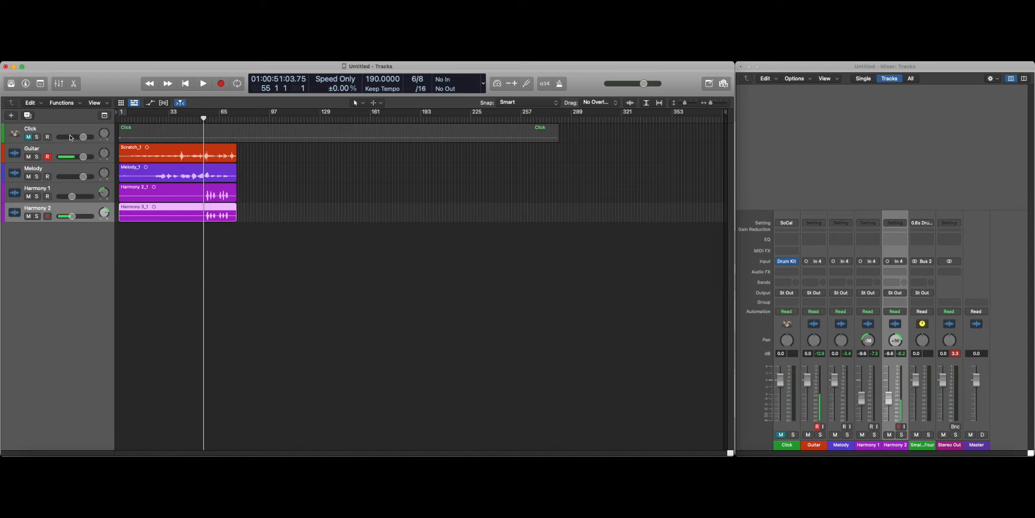
# - Examine the audio effect plug-in categories available for the Guitar channel without inserting one
pyautogui.click(57, 149)
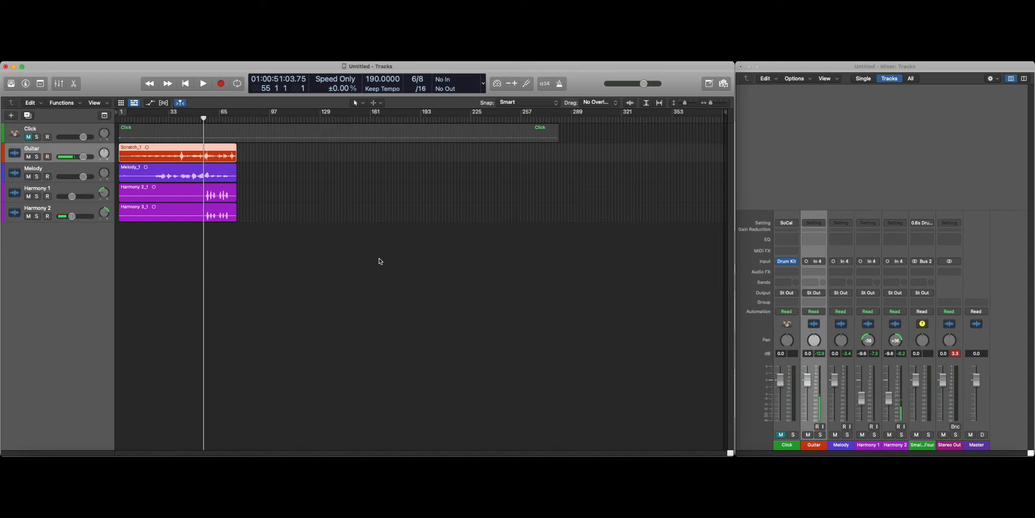
pyautogui.click(823, 273)
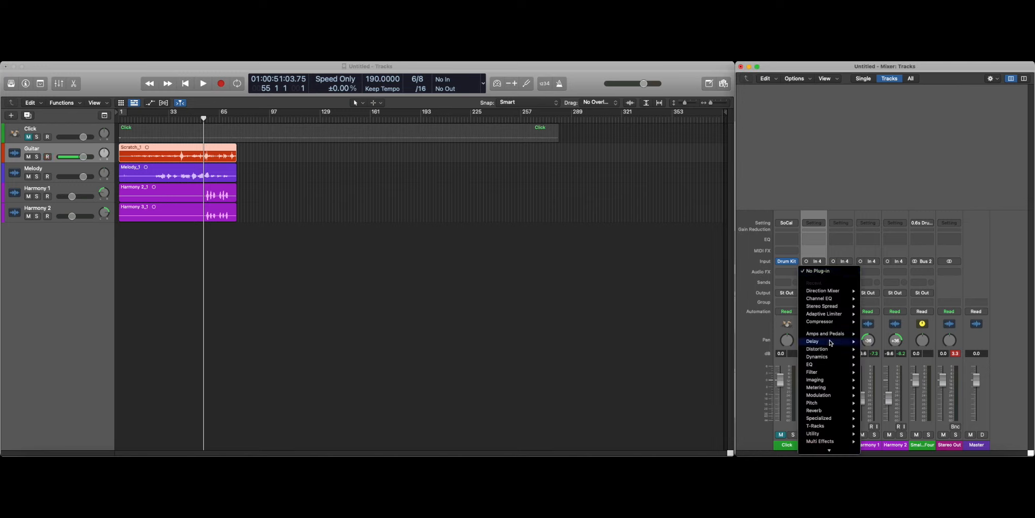
pyautogui.moveTo(829, 370)
pyautogui.moveTo(884, 368)
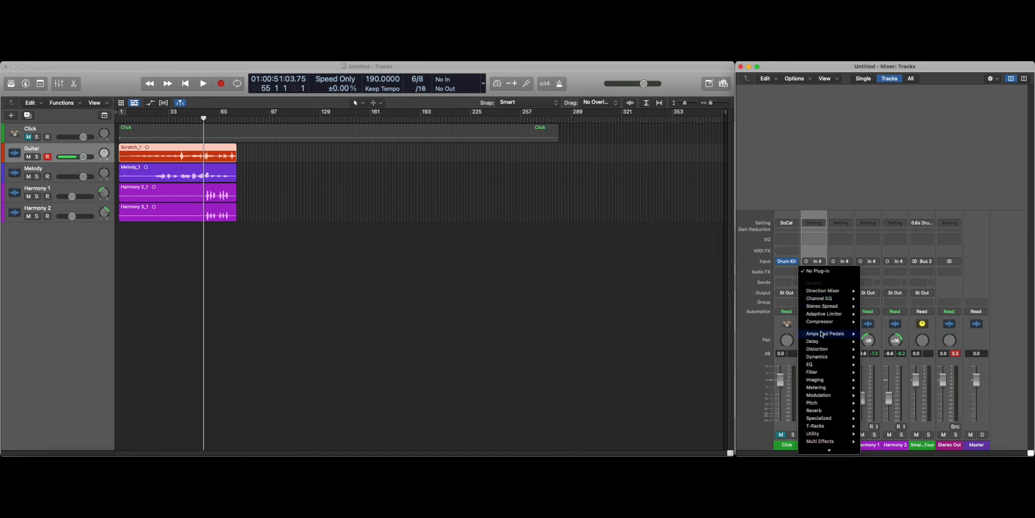
pyautogui.click(703, 313)
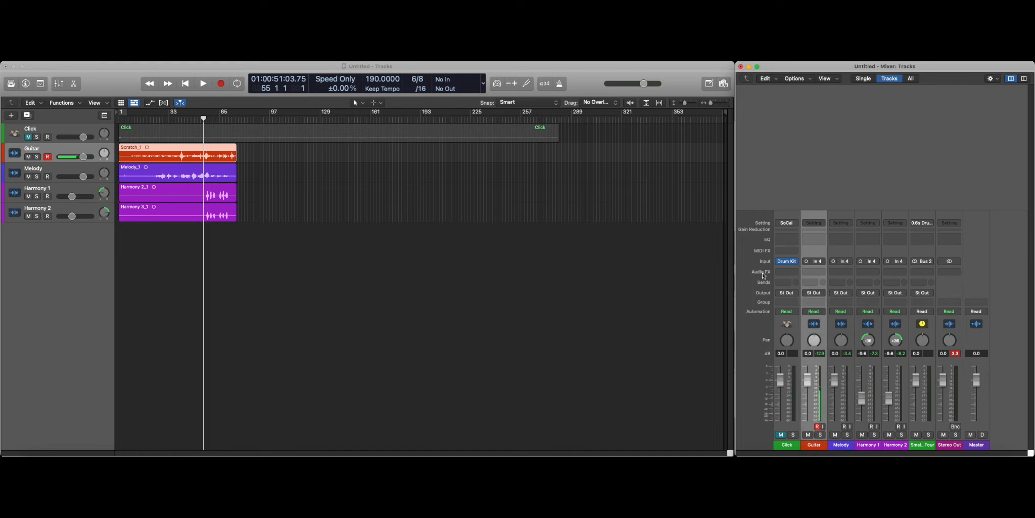
pyautogui.click(822, 272)
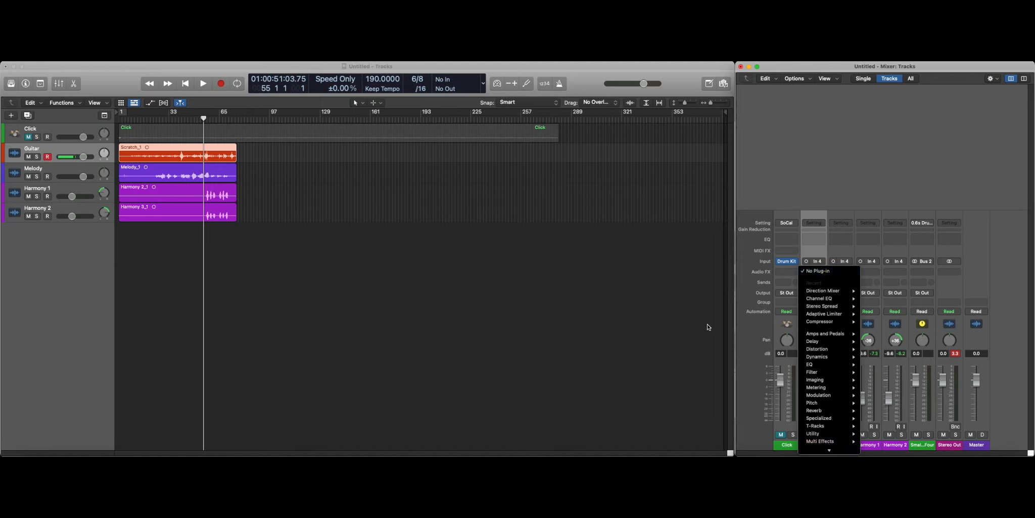
pyautogui.click(687, 305)
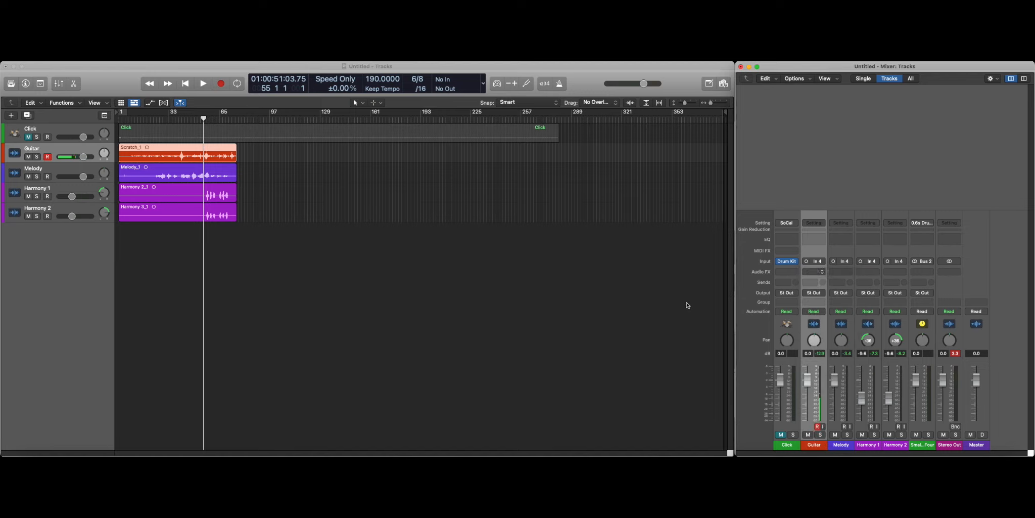
# - Insert a Channel EQ on the Guitar channel, try a wide boost near 1340 Hz, and return the curve to nearly flat
pyautogui.click(817, 242)
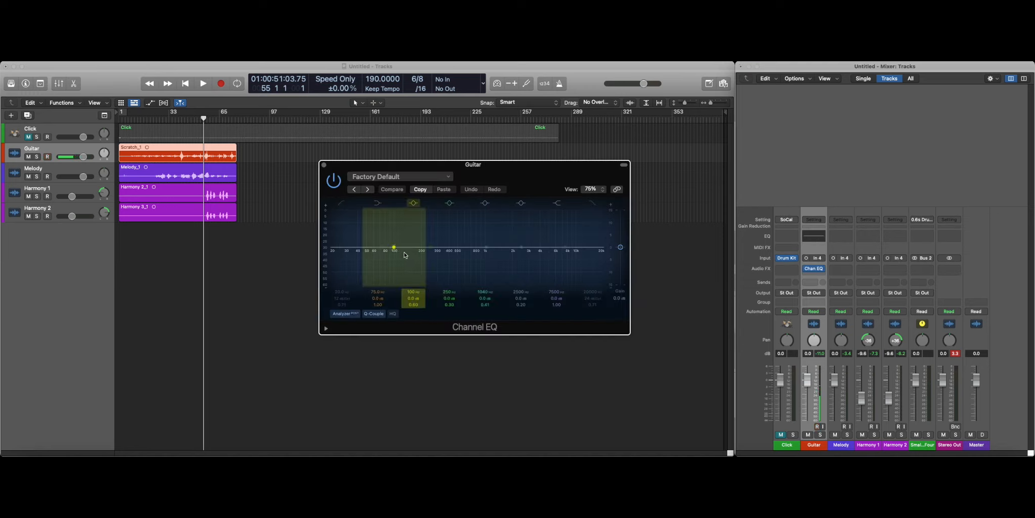
pyautogui.moveTo(489, 249); pyautogui.dragTo(497, 216)
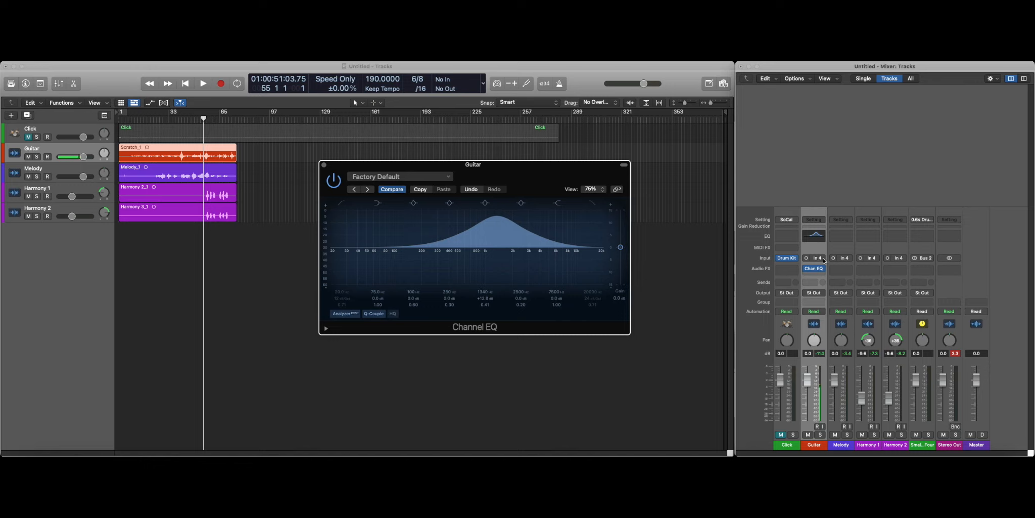
pyautogui.moveTo(815, 271)
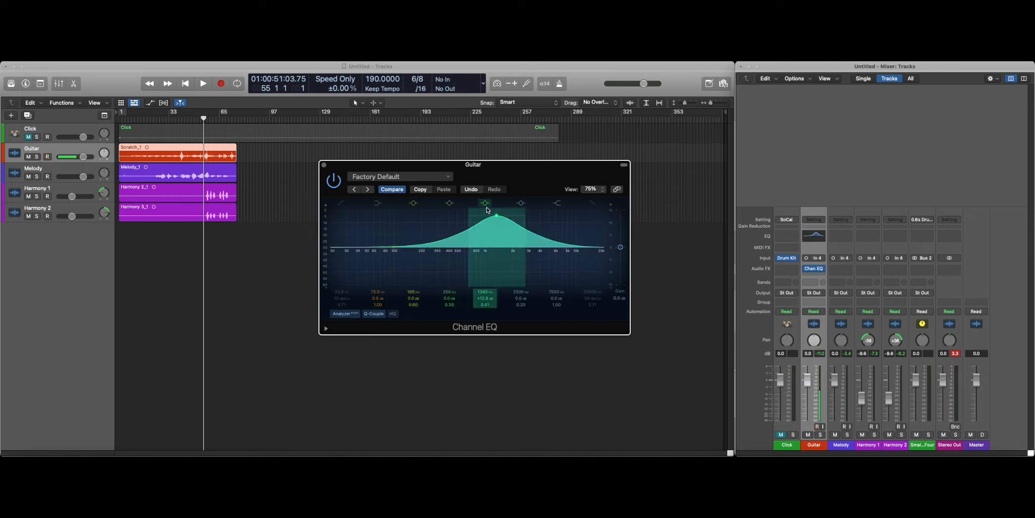
pyautogui.moveTo(497, 216); pyautogui.dragTo(498, 258)
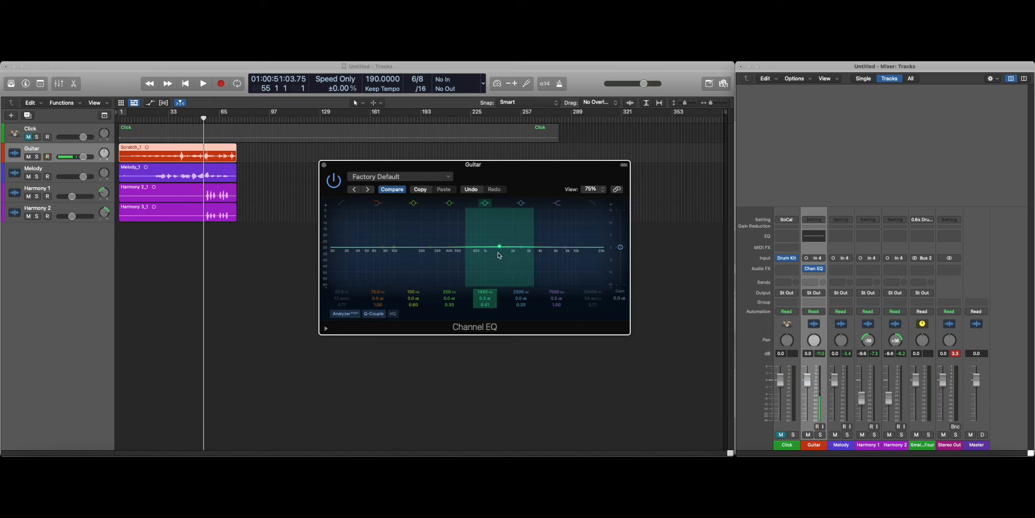
# - Solo the Guitar track, play it from bar 8, and boost its Channel EQ about 2.7 dB around 5900 Hz
pyautogui.click(37, 157)
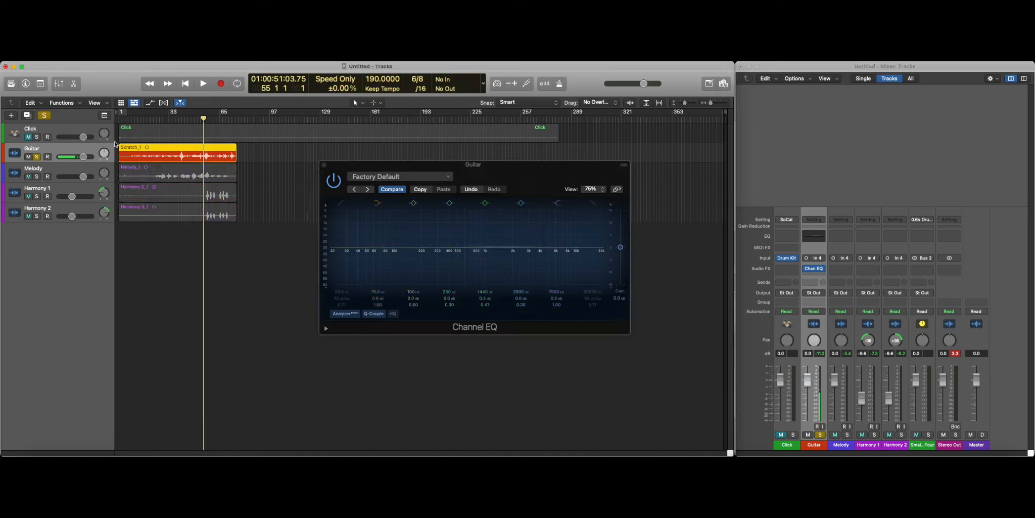
pyautogui.click(130, 118)
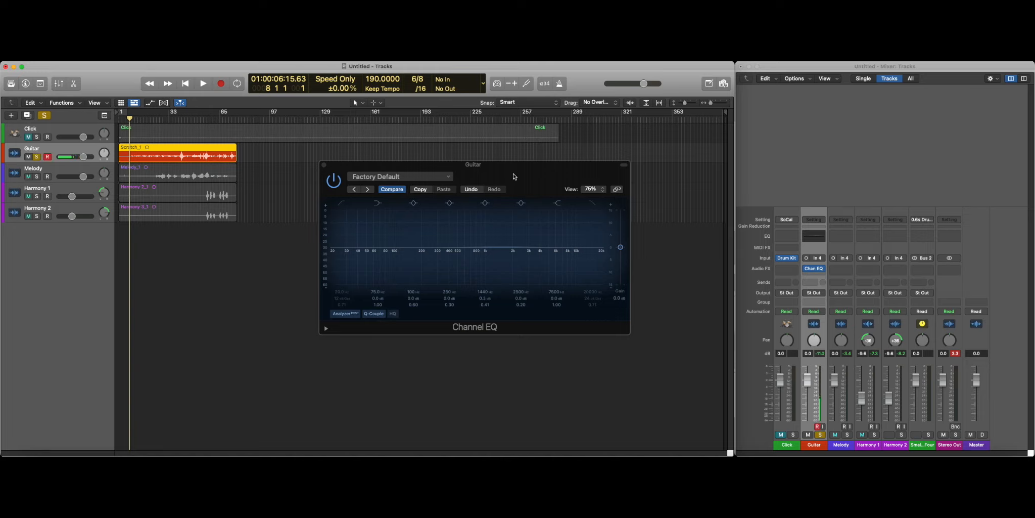
pyautogui.press('space')
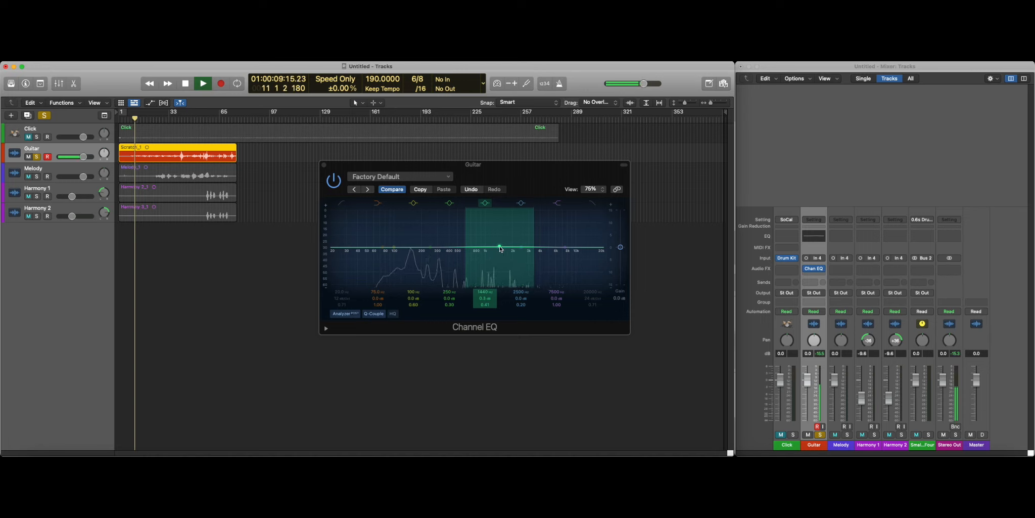
pyautogui.moveTo(499, 247); pyautogui.dragTo(555, 239)
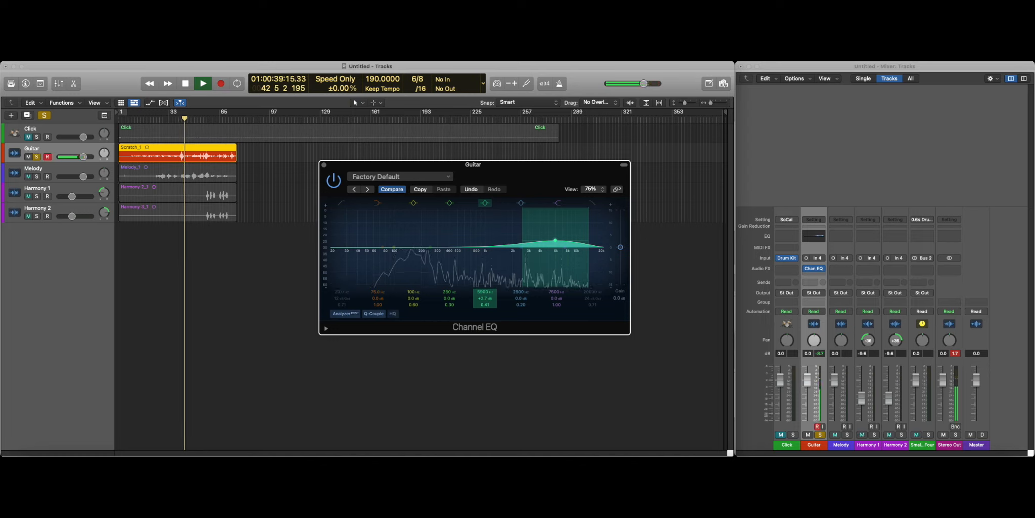
# - Try narrower and wider Q settings on the Guitar's 5900 Hz boost, settle on about 0.48, then bypass that band and stop playback
pyautogui.moveTo(485, 305); pyautogui.dragTo(486, 311)
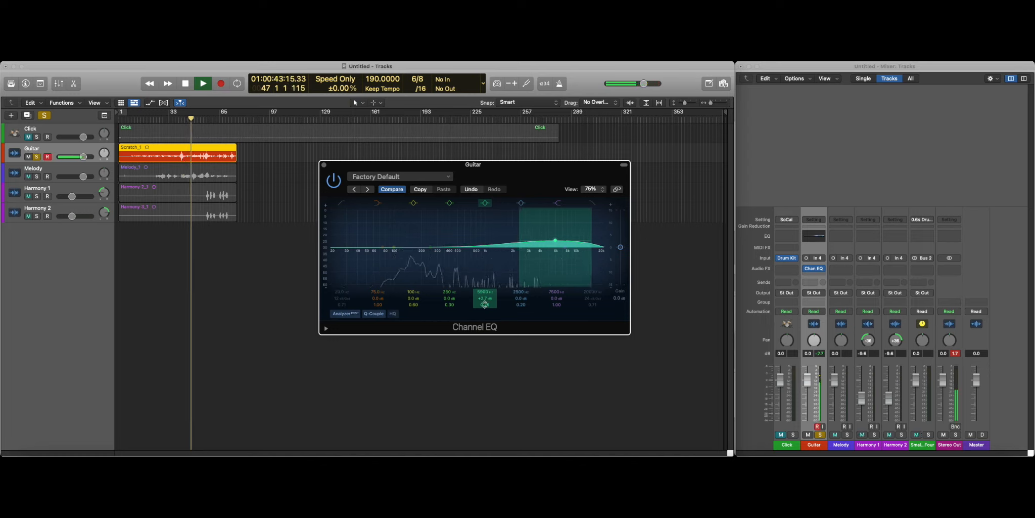
pyautogui.moveTo(485, 307); pyautogui.dragTo(485, 282)
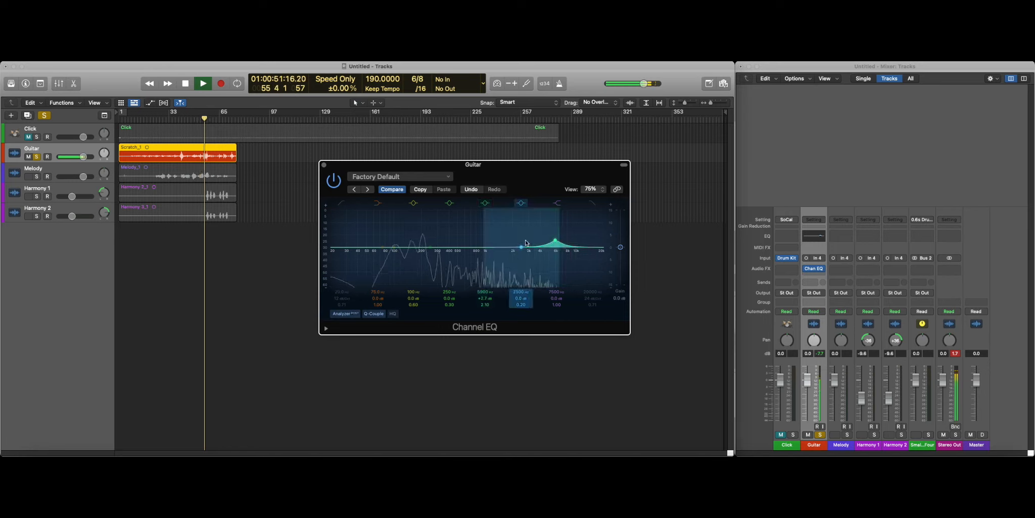
pyautogui.moveTo(533, 225)
pyautogui.mouseDown()
pyautogui.moveTo(516, 226)
pyautogui.moveTo(533, 227)
pyautogui.moveTo(524, 234)
pyautogui.mouseUp()
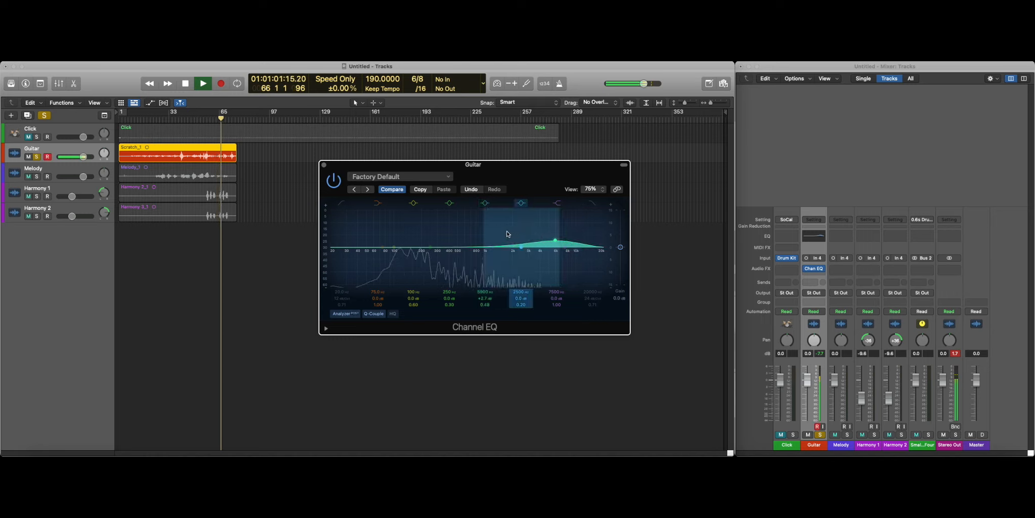
pyautogui.click(485, 205)
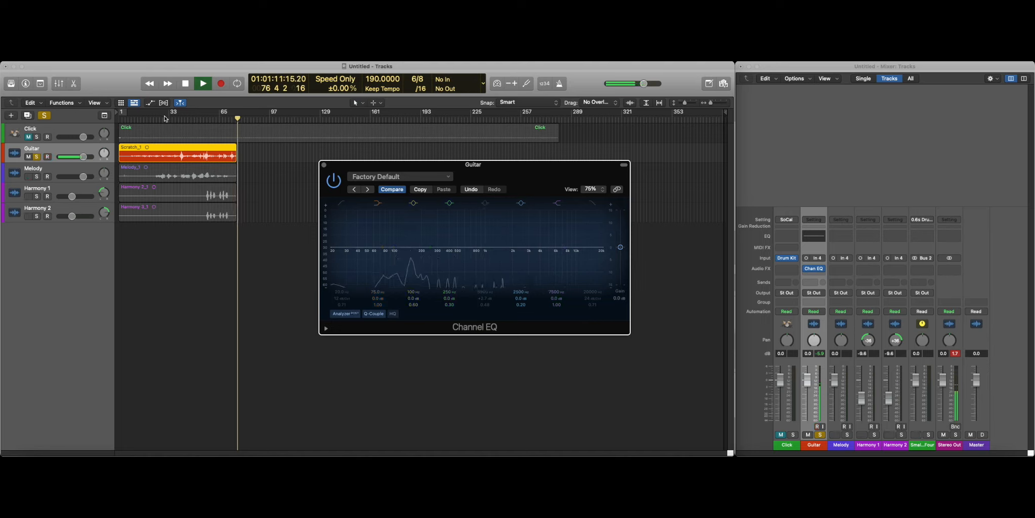
pyautogui.press('space')
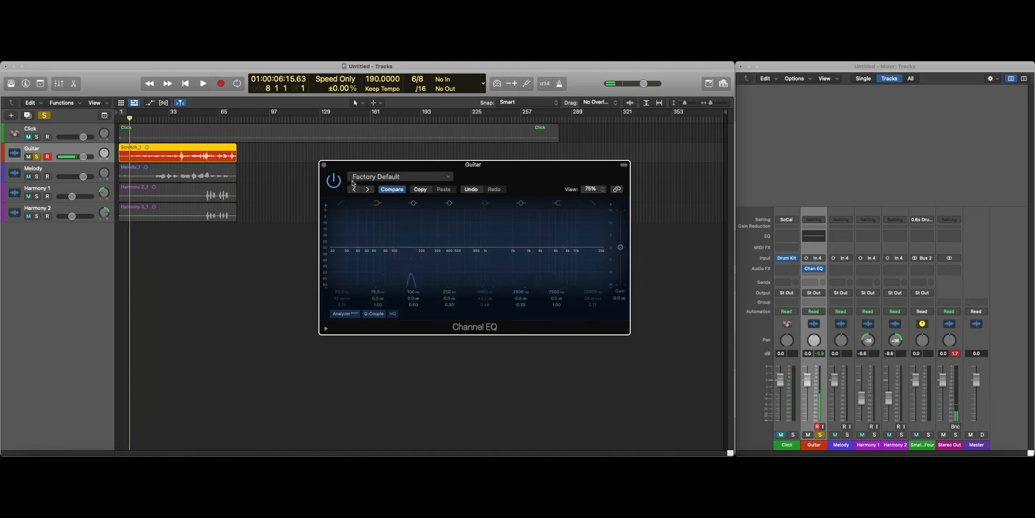
# - Enable the Guitar EQ's low cut, raise its cutoff frequency, and boost about 2.3 dB near 145 Hz during playback
pyautogui.click(339, 207)
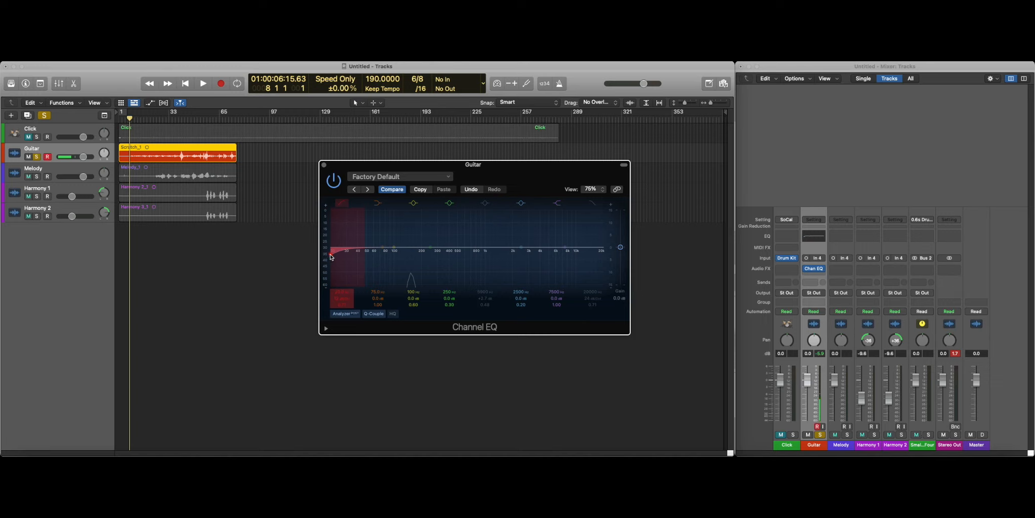
pyautogui.moveTo(330, 256); pyautogui.dragTo(381, 255)
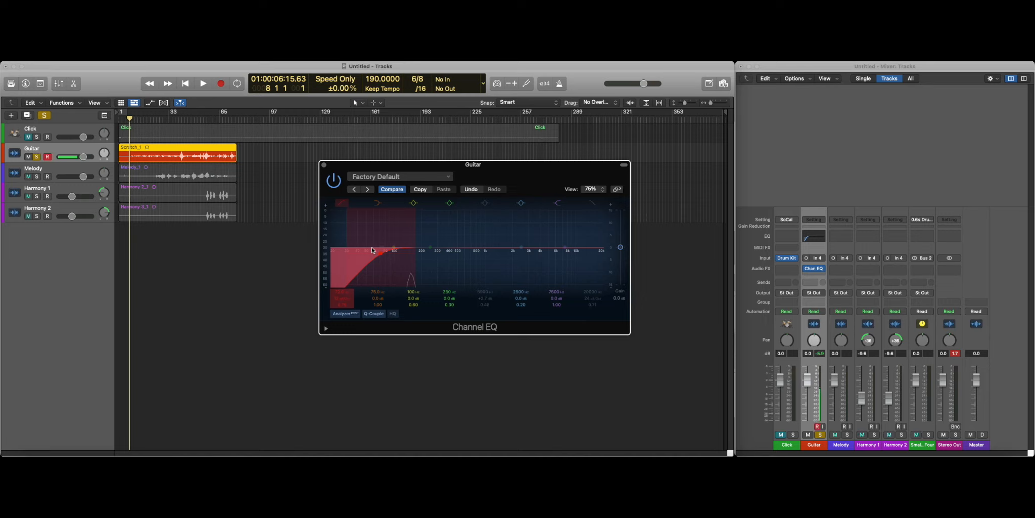
pyautogui.press('space')
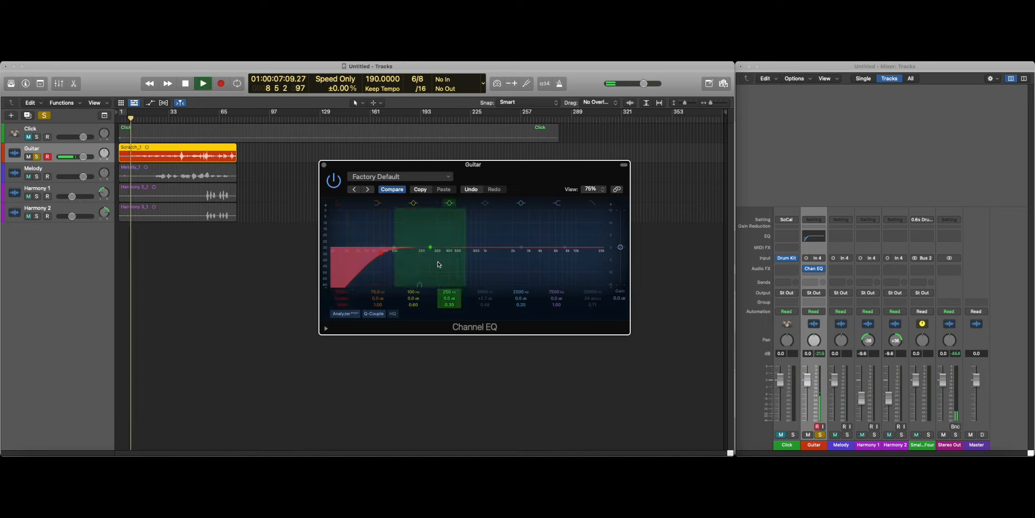
pyautogui.moveTo(414, 254)
pyautogui.mouseDown()
pyautogui.moveTo(430, 240)
pyautogui.moveTo(416, 249)
pyautogui.moveTo(418, 238)
pyautogui.moveTo(448, 233)
pyautogui.moveTo(410, 242)
pyautogui.mouseUp()
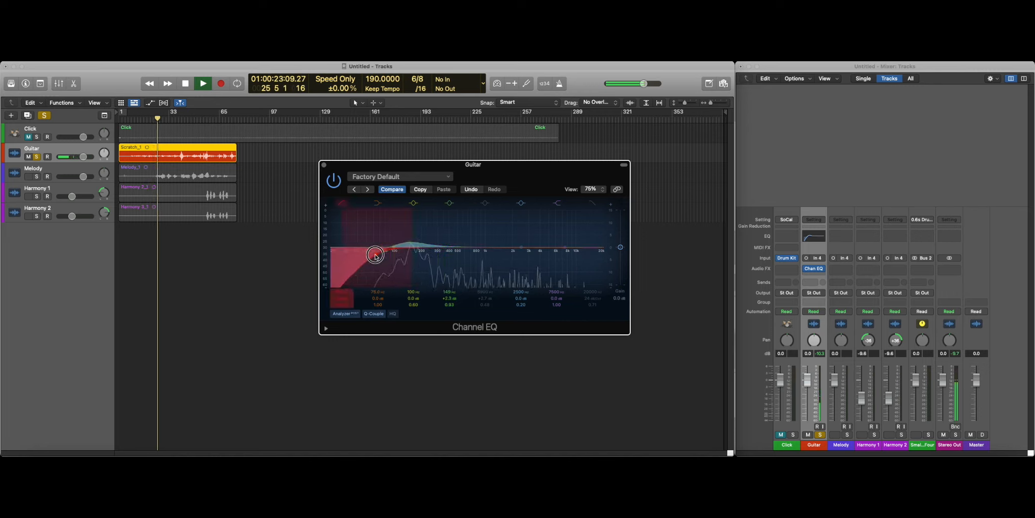
# - Re-enable the Guitar's high boost, shift it to about 6600 Hz, and close the EQ window
pyautogui.click(484, 203)
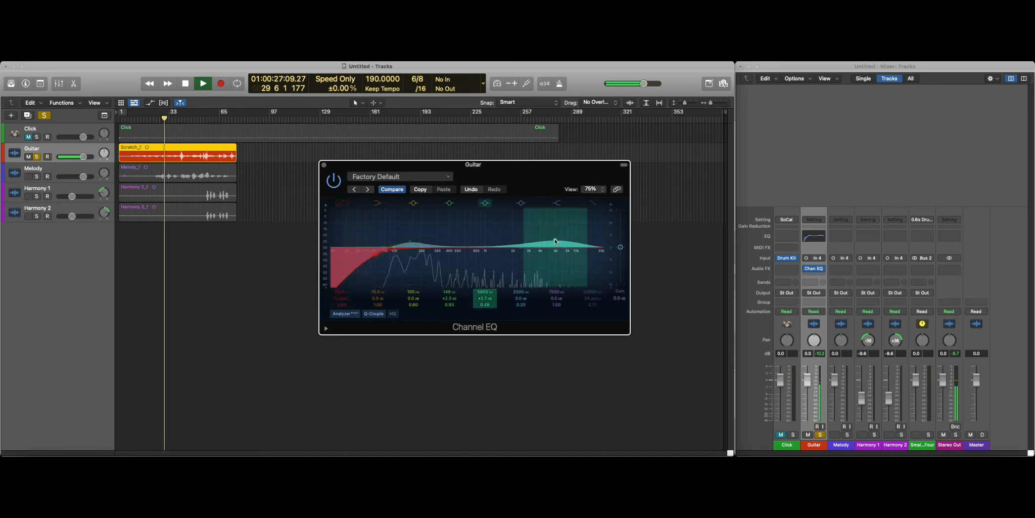
pyautogui.moveTo(555, 241); pyautogui.dragTo(561, 241)
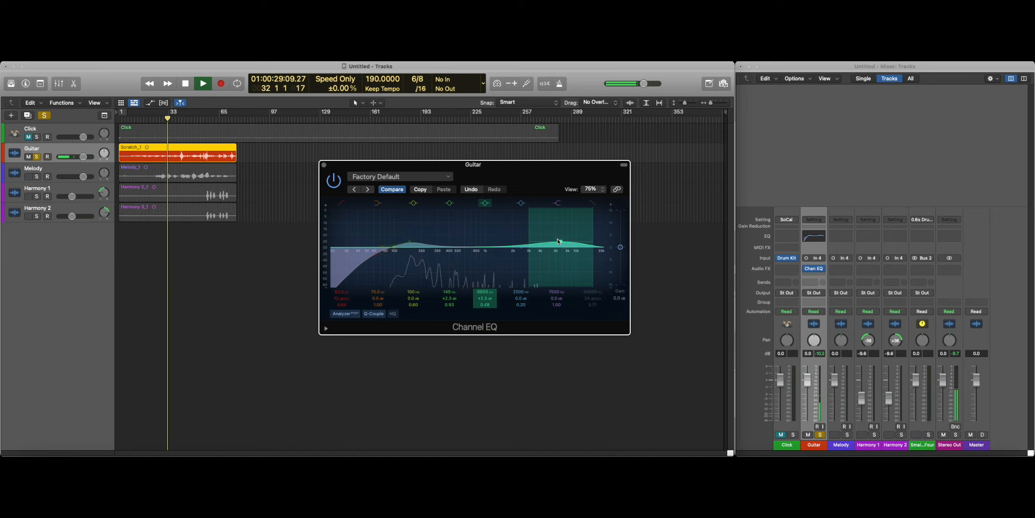
pyautogui.click(325, 165)
# - Unsolo the Guitar, lower its volume to -3.1 dB against the other parts, and stop playback
pyautogui.click(37, 157)
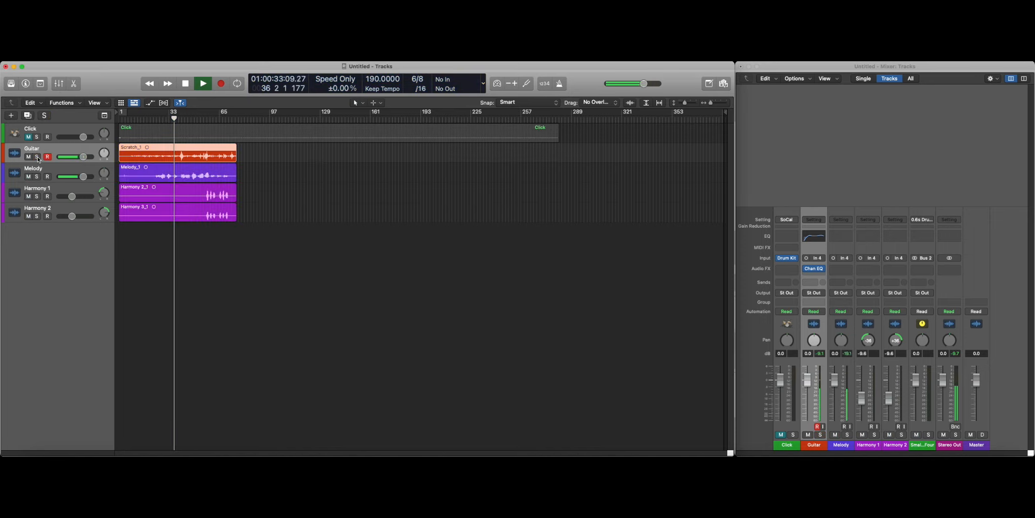
pyautogui.click(83, 156)
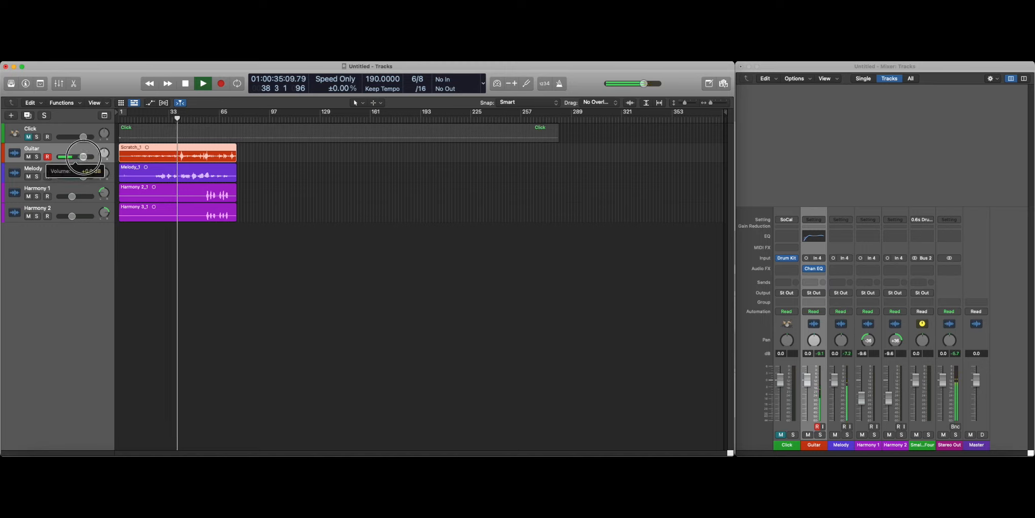
pyautogui.moveTo(83, 156); pyautogui.dragTo(73, 157)
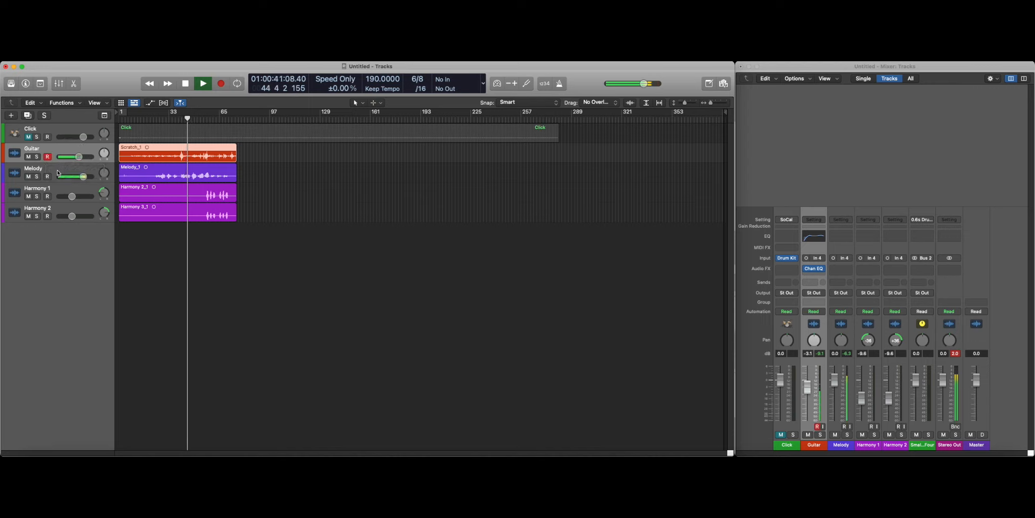
pyautogui.press('space')
# - Insert a Channel EQ on the Melody channel and, playing from bar 26, boost about 2.1 dB near 2040 Hz
pyautogui.click(57, 174)
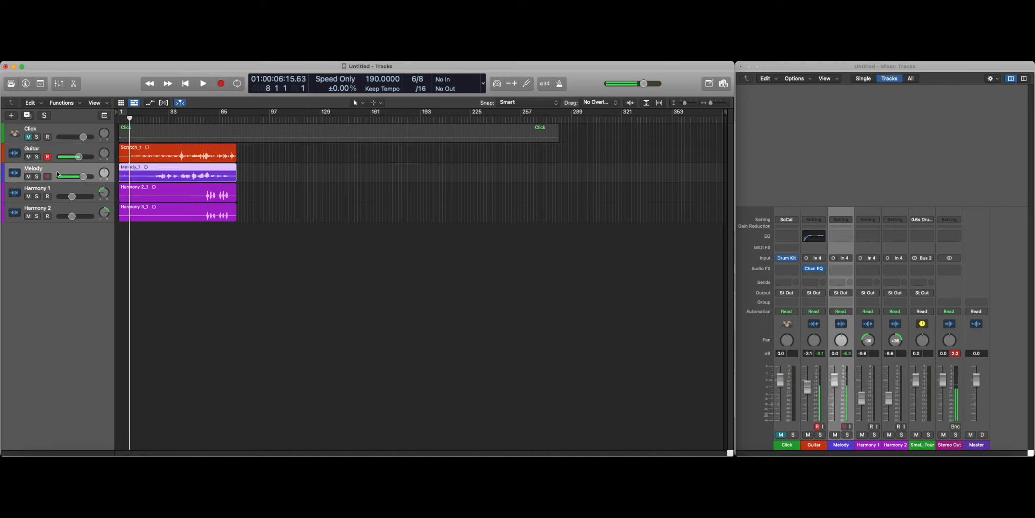
pyautogui.click(843, 239)
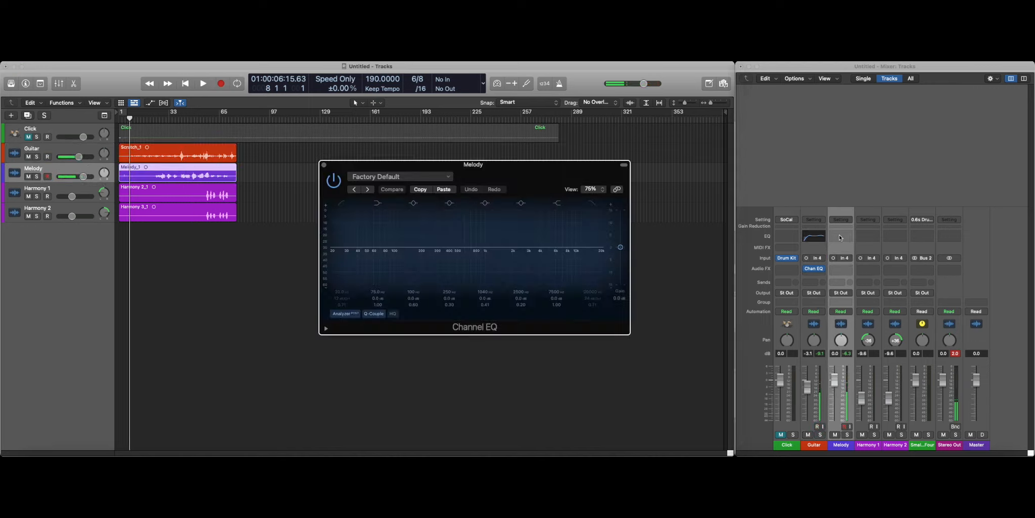
pyautogui.click(158, 120)
pyautogui.press('space')
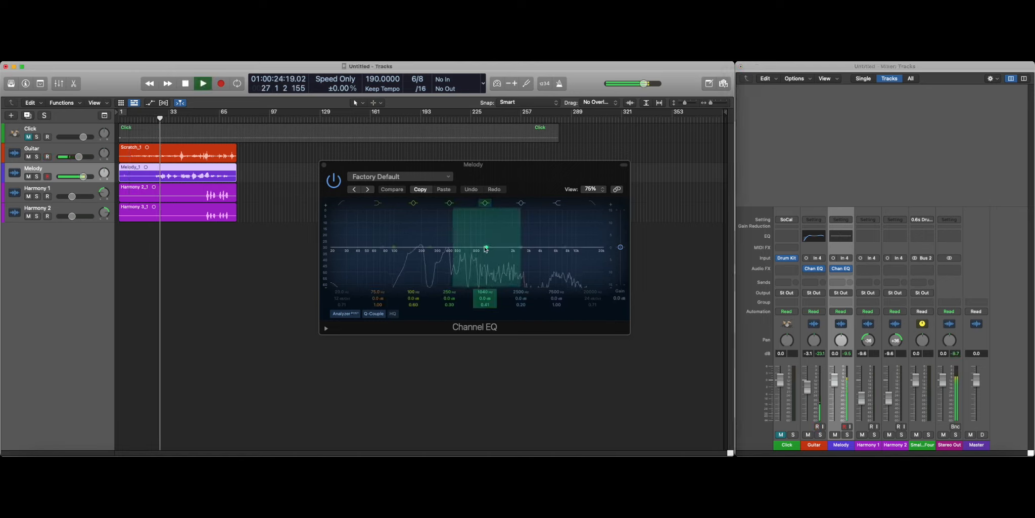
pyautogui.moveTo(485, 248); pyautogui.dragTo(512, 242)
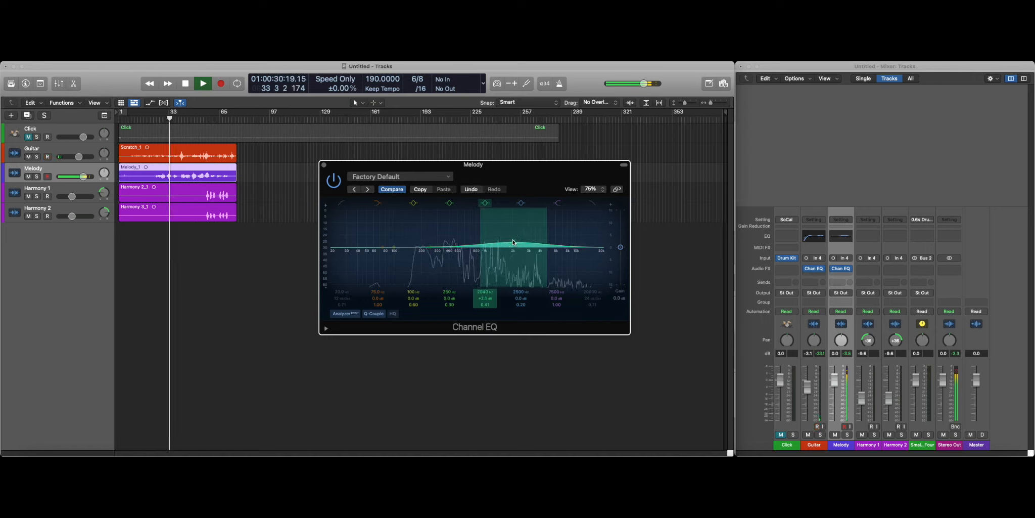
# - Compare the Melody boost at lower frequencies such as 900 Hz, then settle it at about +2.1 dB near 2080 Hz
pyautogui.moveTo(513, 242); pyautogui.dragTo(514, 245)
pyautogui.press('space')
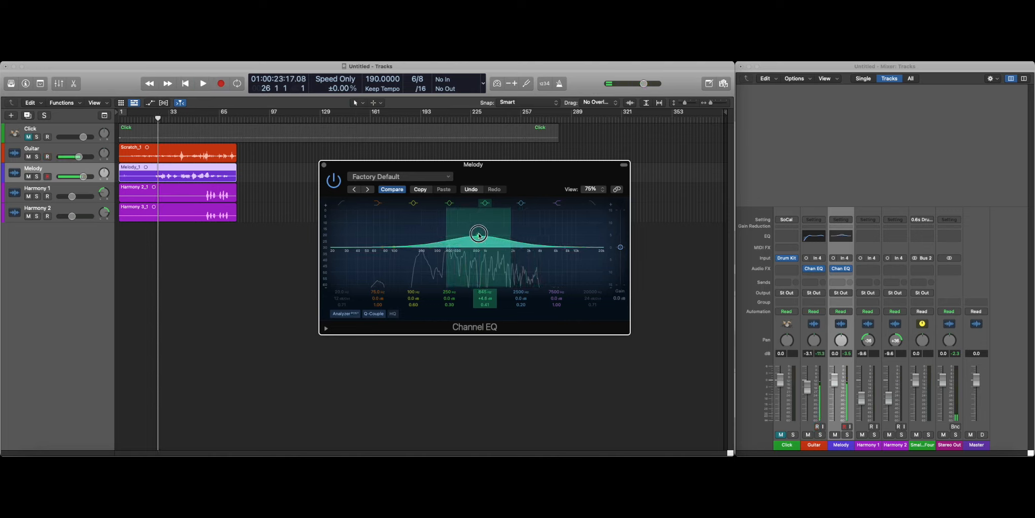
pyautogui.press('space')
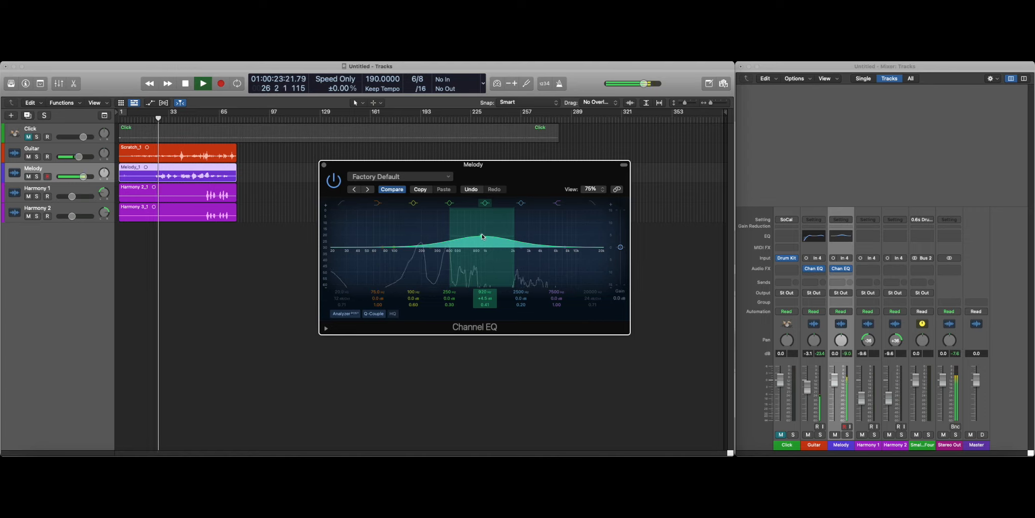
pyautogui.moveTo(483, 236); pyautogui.dragTo(515, 244)
pyautogui.press('space')
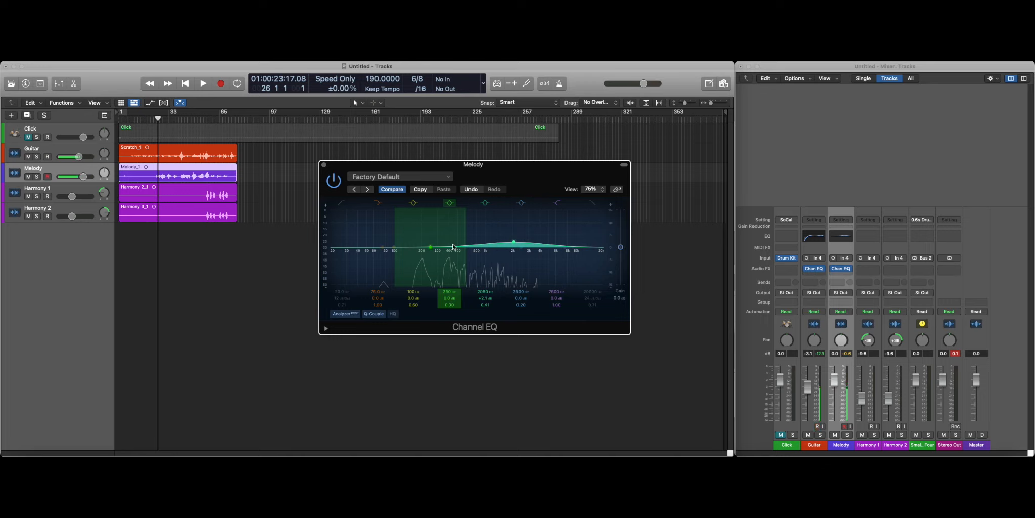
# - Enable a low cut on the Melody EQ at about 76 Hz and cut about 2.5 dB near 490 Hz during playback
pyautogui.click(343, 202)
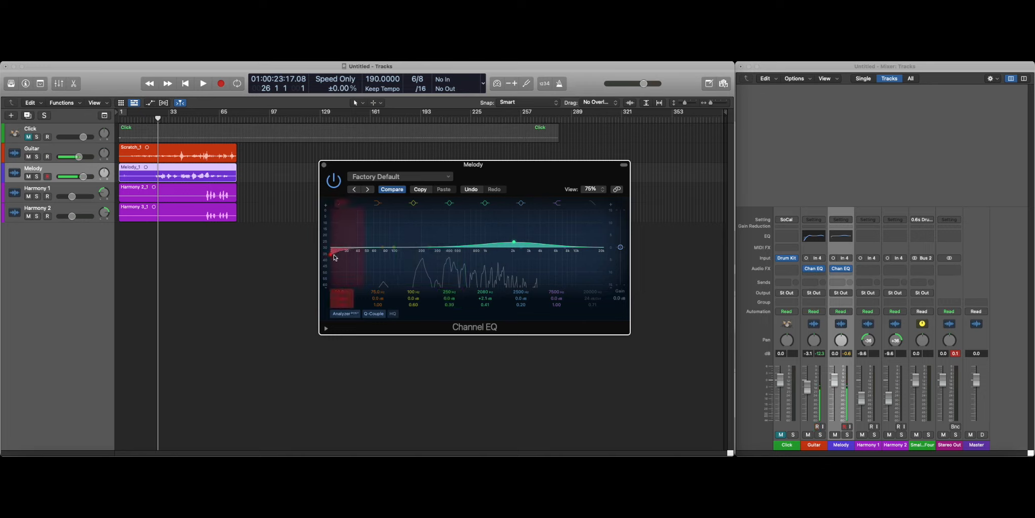
pyautogui.moveTo(334, 257); pyautogui.dragTo(384, 256)
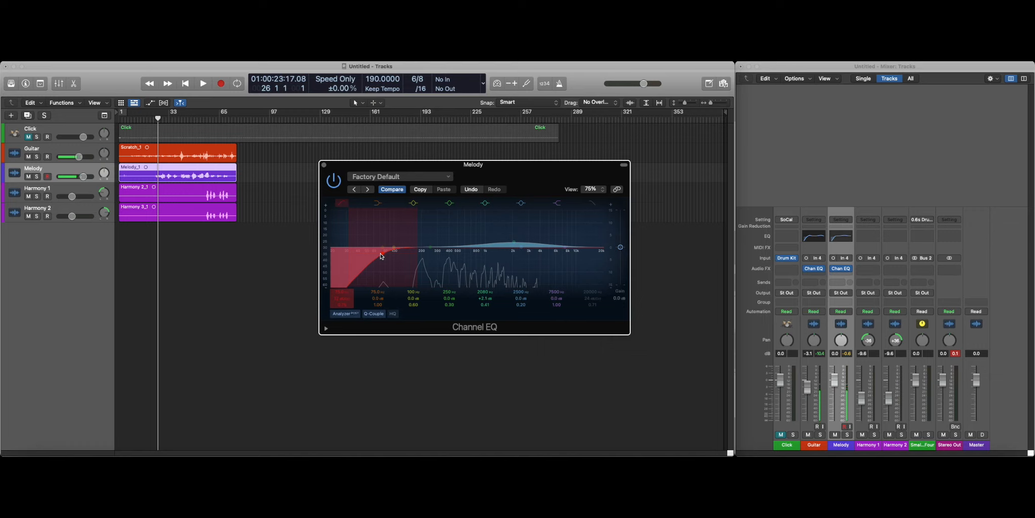
pyautogui.press('space')
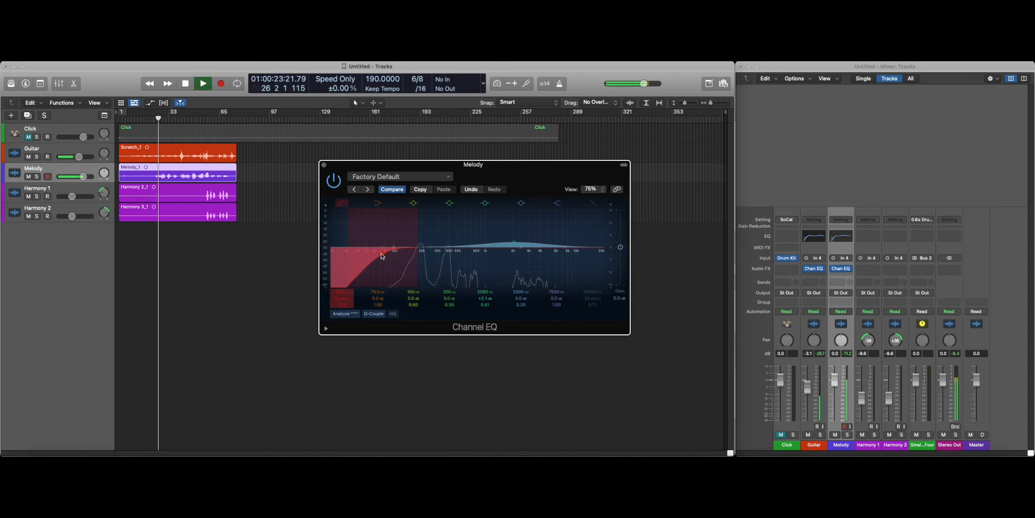
pyautogui.moveTo(381, 256); pyautogui.dragTo(460, 258)
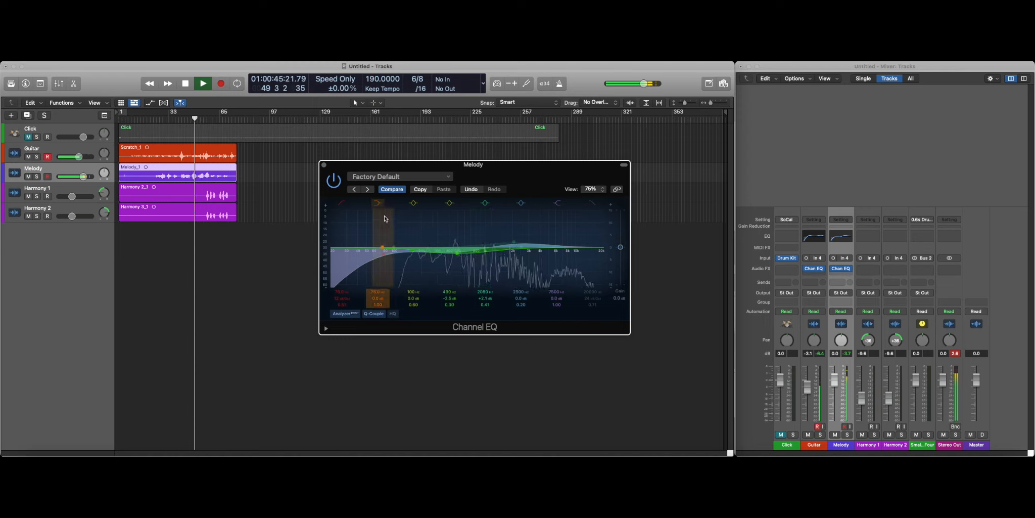
pyautogui.press('space')
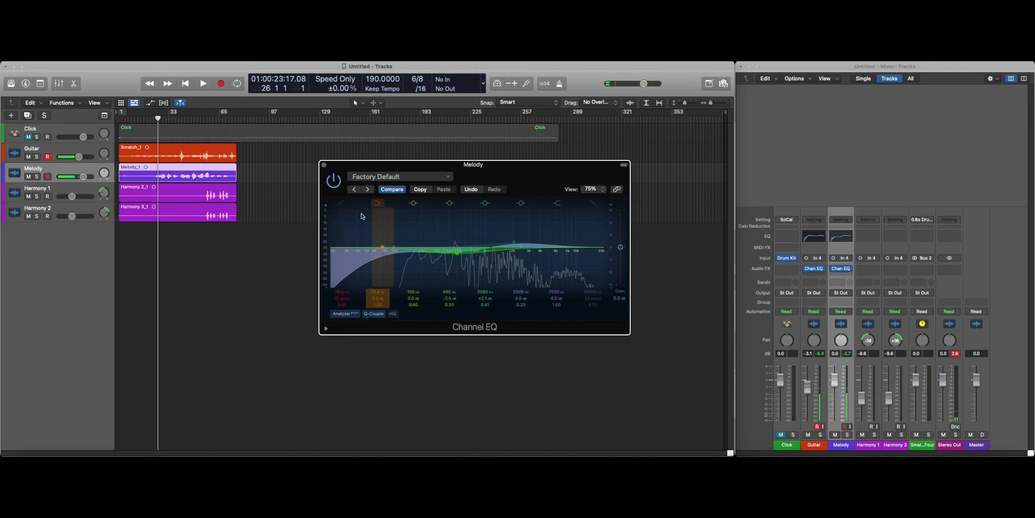
# - Switch off the Melody EQ's low cut, its 490 Hz cut and its 2500 Hz band
pyautogui.click(342, 203)
pyautogui.click(449, 203)
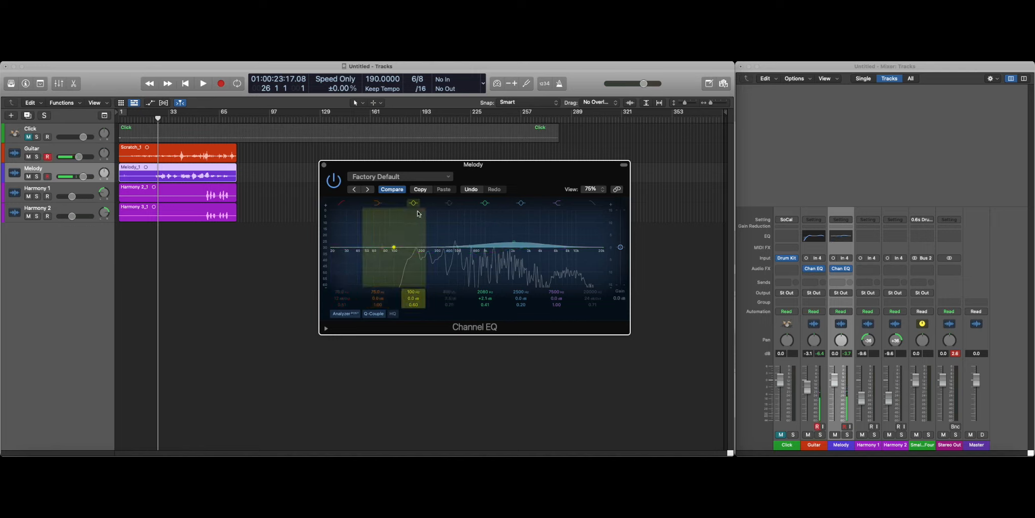
pyautogui.click(521, 203)
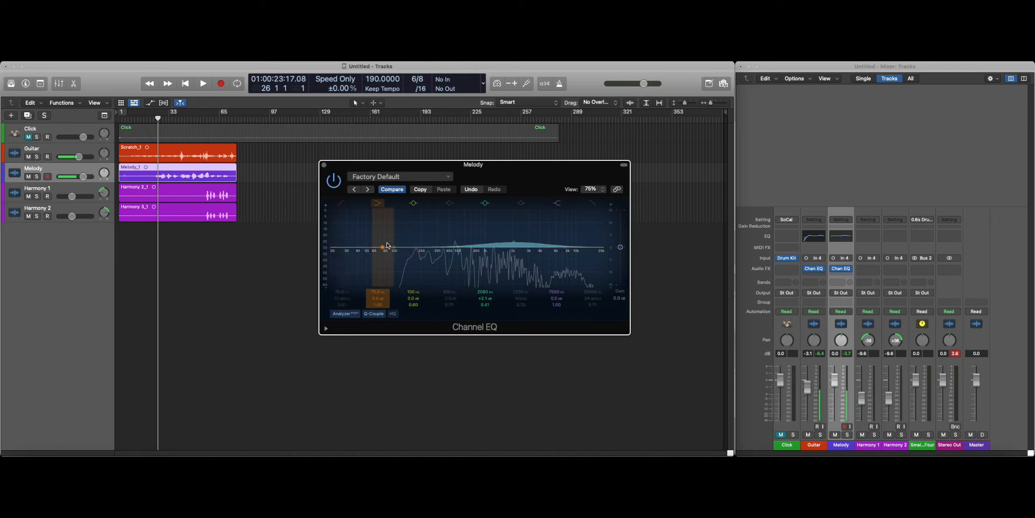
# - Try shifting the Melody EQ's low shelf in gain and frequency, and switch that band off
pyautogui.moveTo(384, 249); pyautogui.dragTo(380, 268)
pyautogui.moveTo(383, 244)
pyautogui.mouseDown()
pyautogui.moveTo(412, 242)
pyautogui.moveTo(393, 278)
pyautogui.moveTo(397, 256)
pyautogui.mouseUp()
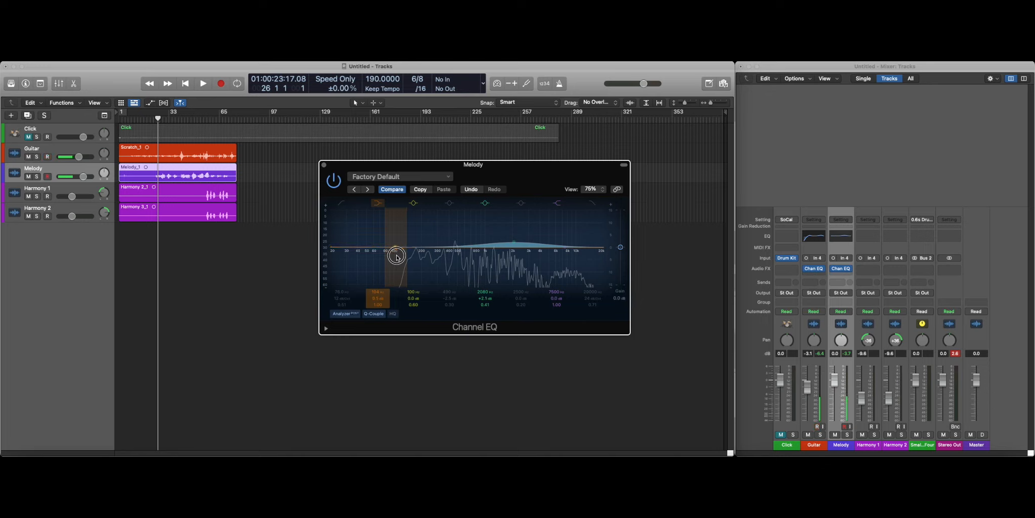
pyautogui.click(377, 203)
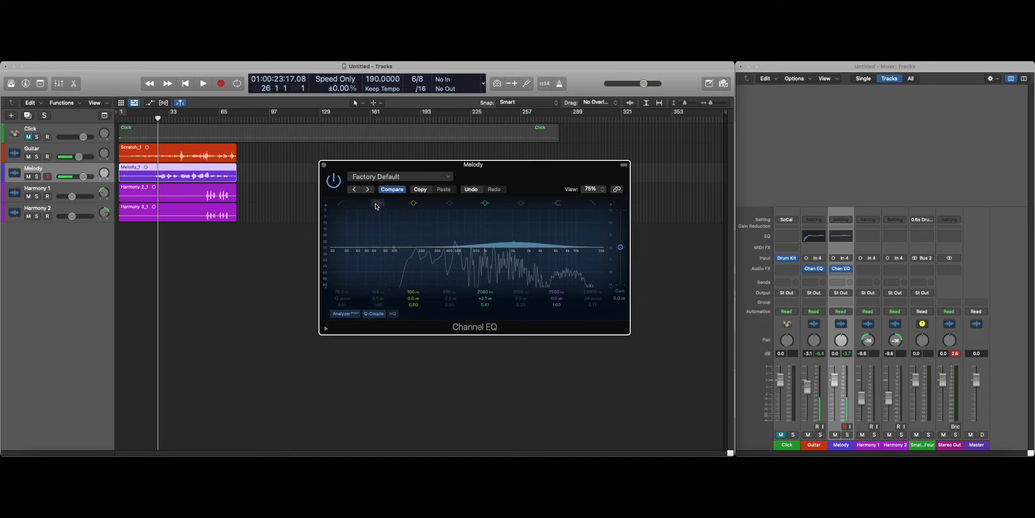
# - Switch the Melody EQ's low cut and 490 Hz cut back on
pyautogui.click(342, 204)
pyautogui.click(448, 203)
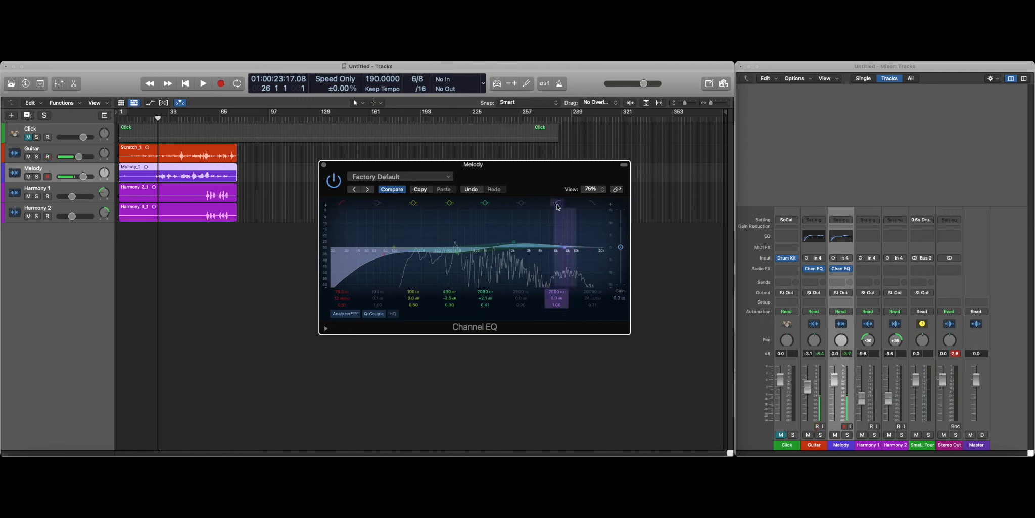
# - Try cutting the Melody EQ's high shelf by about 4 dB, return it to roughly flat and switch that band off
pyautogui.moveTo(567, 249); pyautogui.dragTo(515, 261)
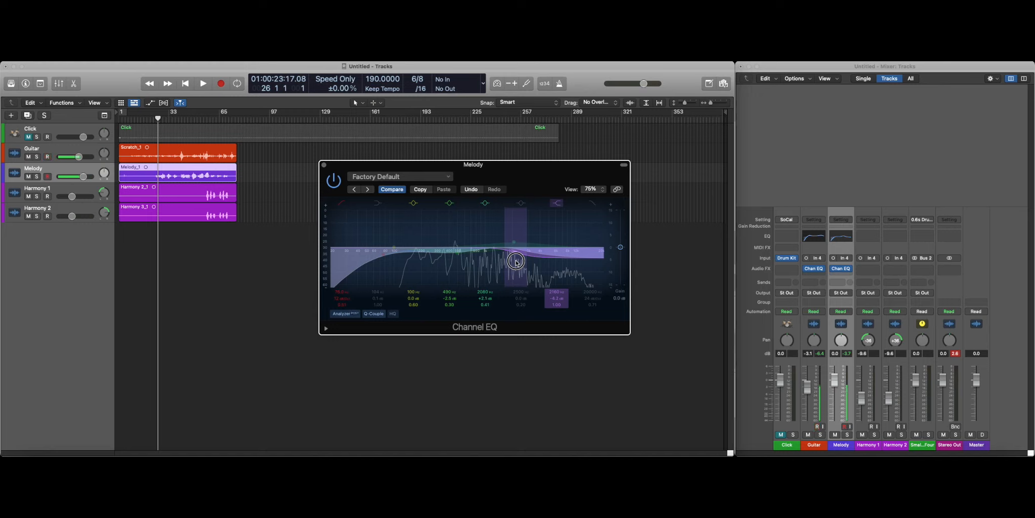
pyautogui.moveTo(516, 261); pyautogui.dragTo(543, 249)
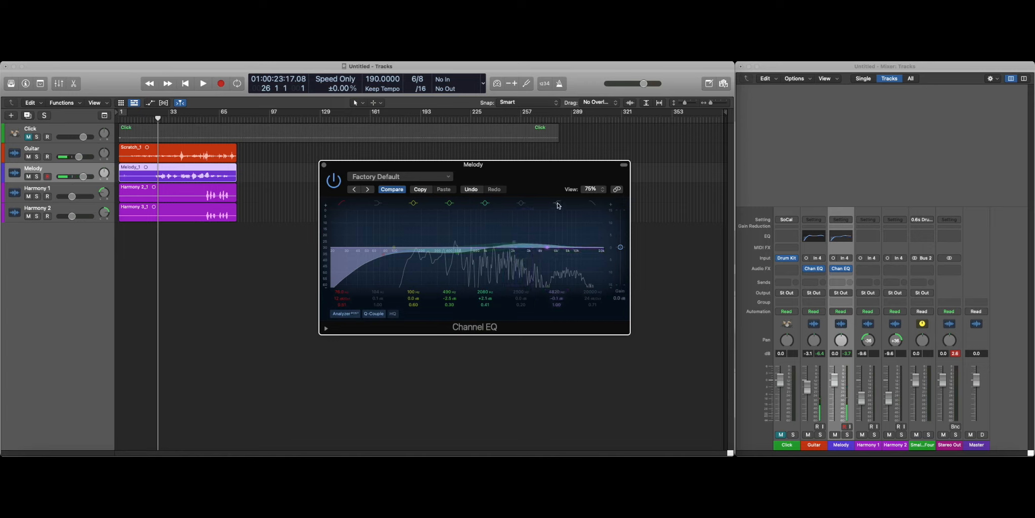
# - Try a high cut near 2800 Hz and a low shelf cut of about 13.8 dB on the Melody EQ during playback, and switch both off
pyautogui.click(595, 206)
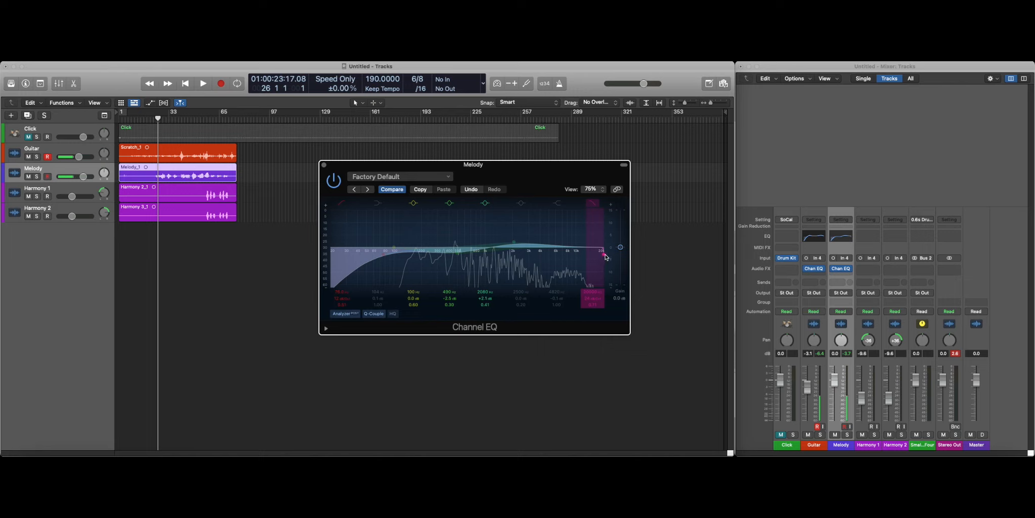
pyautogui.moveTo(606, 257); pyautogui.dragTo(526, 258)
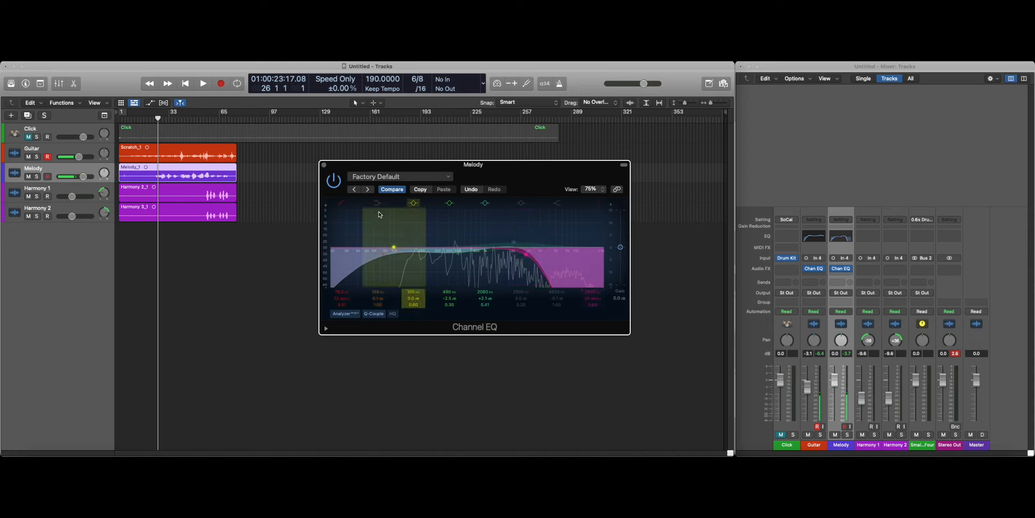
pyautogui.moveTo(396, 249); pyautogui.dragTo(453, 288)
pyautogui.press('space')
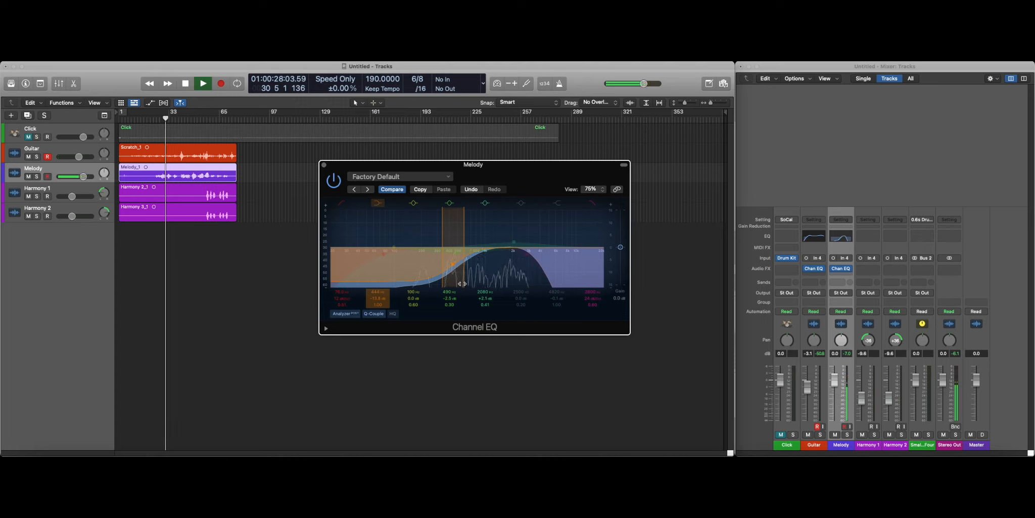
pyautogui.press('space')
pyautogui.click(378, 204)
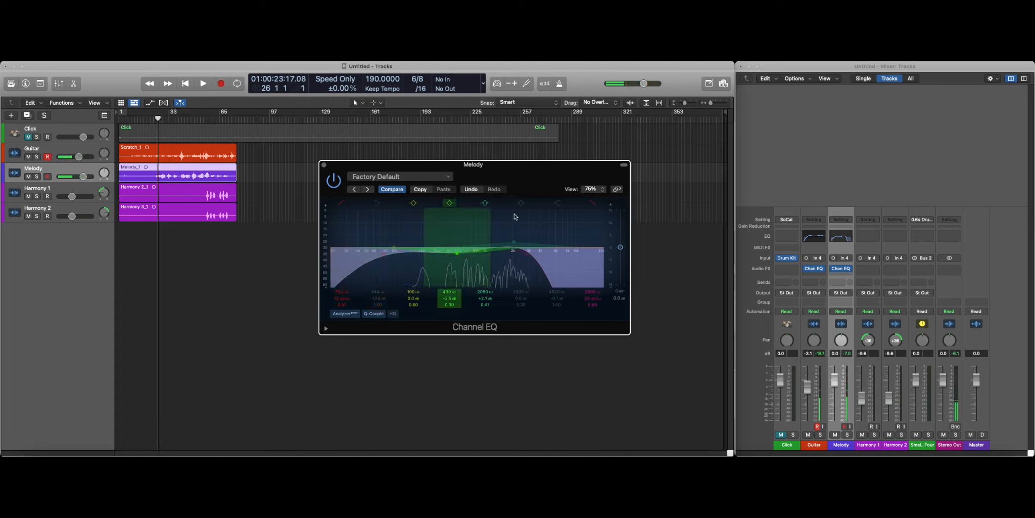
pyautogui.click(590, 204)
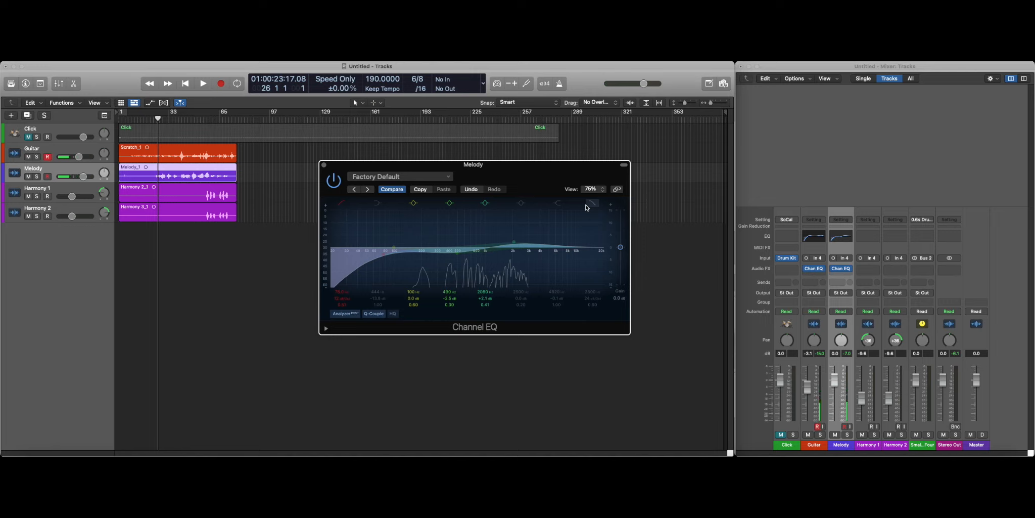
# - Compare the Melody with its EQ bypassed and active during playback, leave the EQ on and close its window
pyautogui.press('space')
pyautogui.click(334, 181)
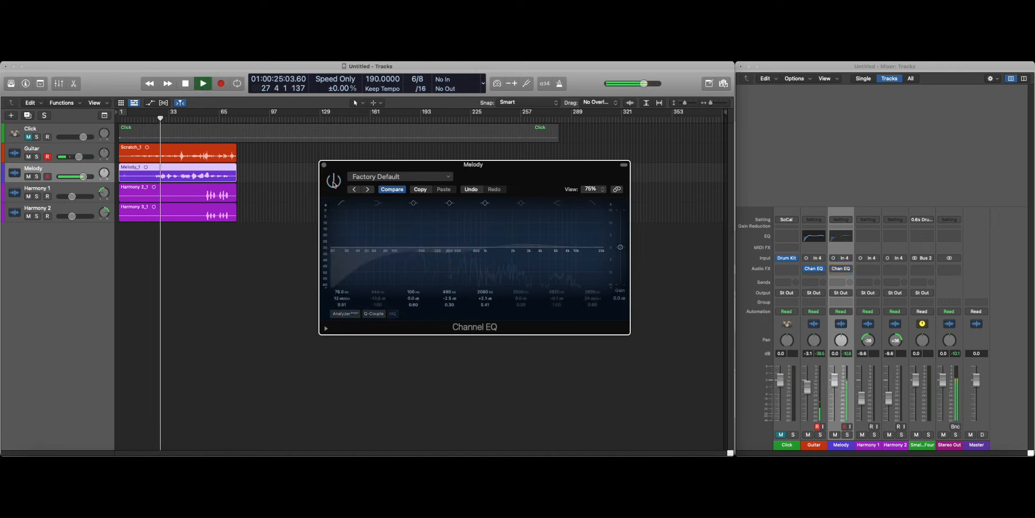
pyautogui.click(333, 182)
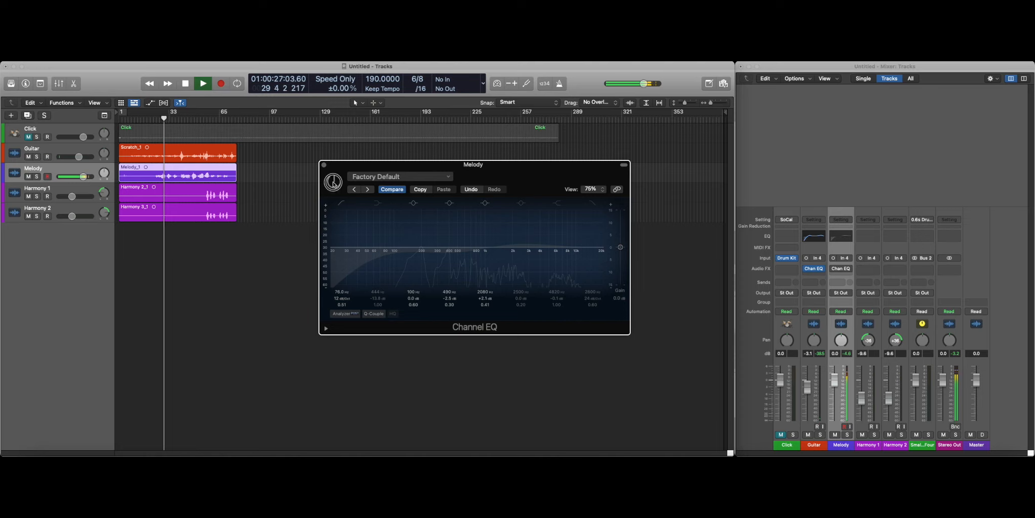
pyautogui.click(333, 182)
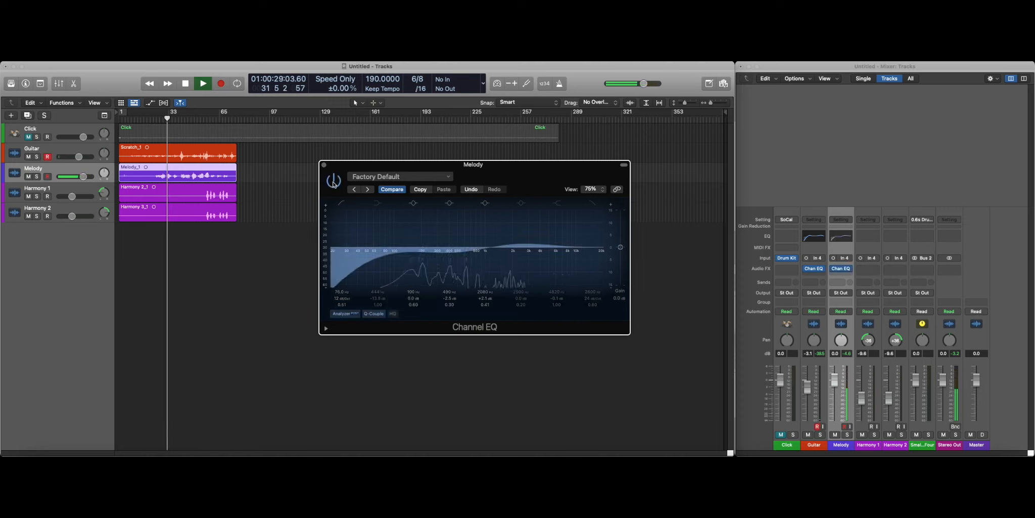
pyautogui.click(334, 182)
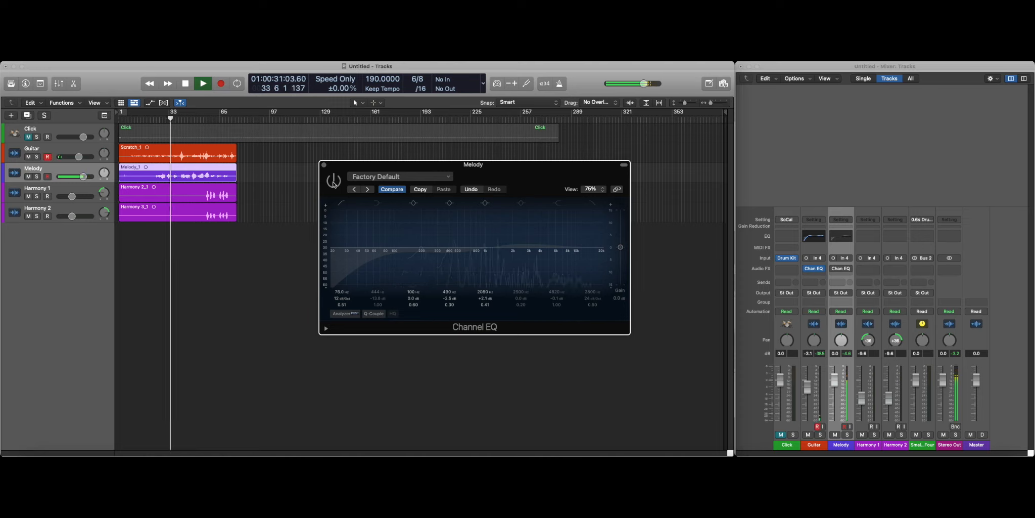
pyautogui.click(334, 182)
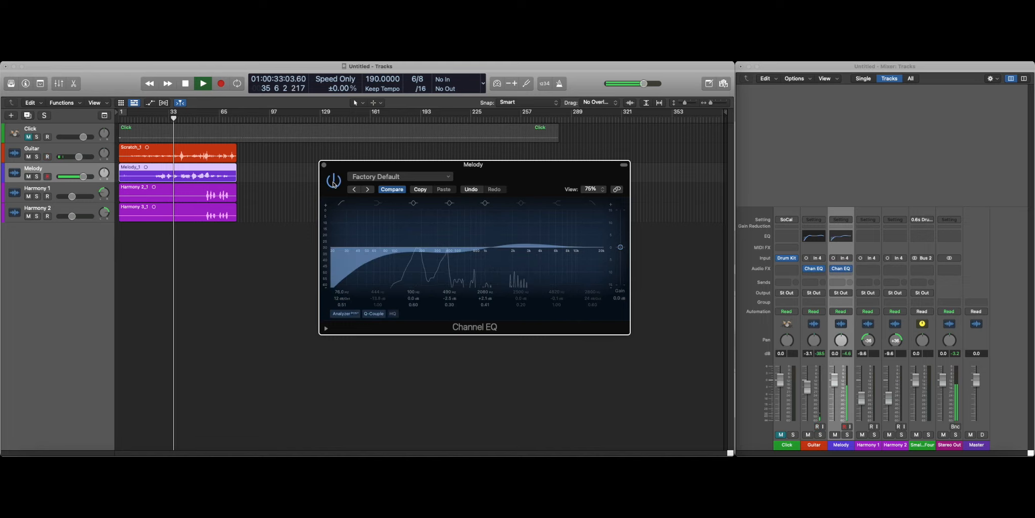
pyautogui.press('space')
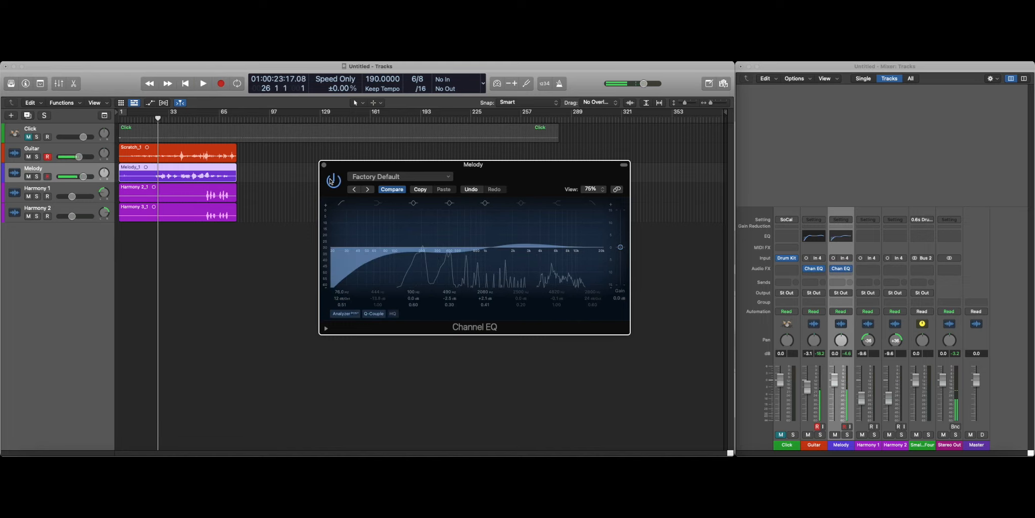
pyautogui.click(324, 164)
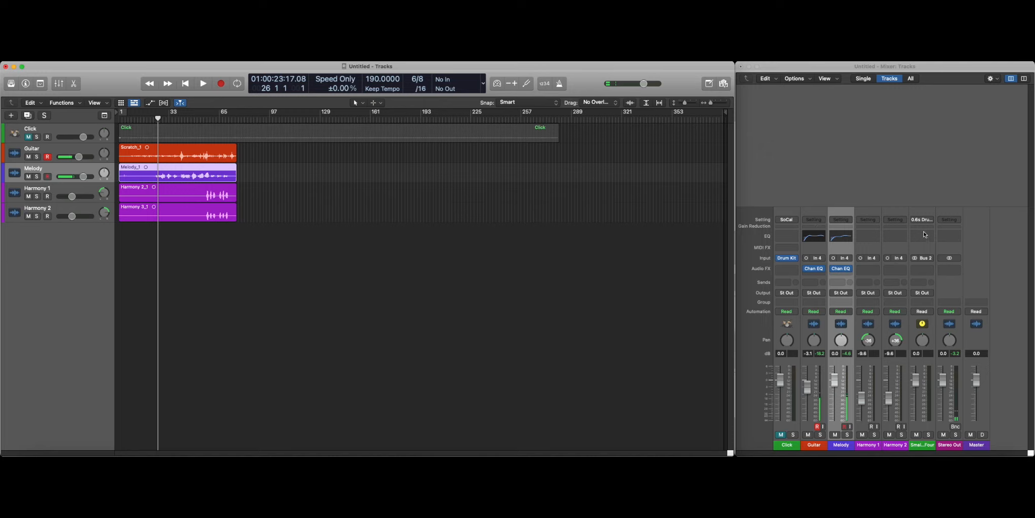
# - Move the playhead to bar 57, where the harmony parts come in
pyautogui.moveTo(838, 271)
pyautogui.click(206, 118)
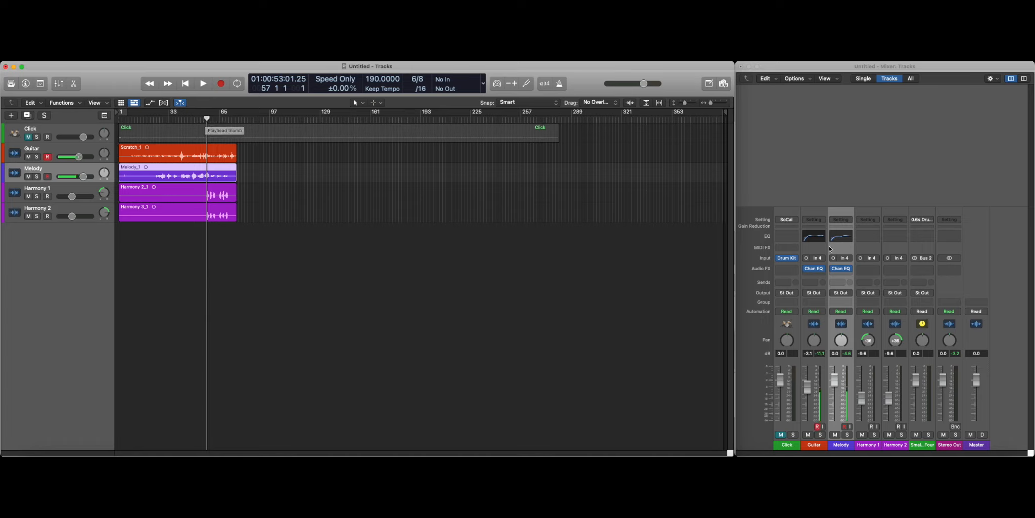
# - Try copying the Melody's Channel EQ onto Harmony 1, and remove the copy again
pyautogui.click(842, 270)
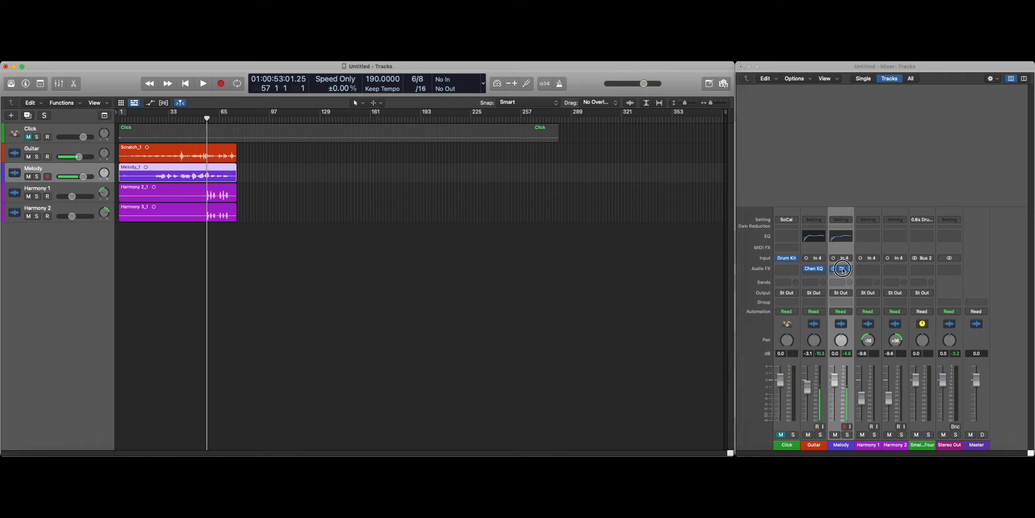
pyautogui.moveTo(842, 271); pyautogui.dragTo(874, 270)
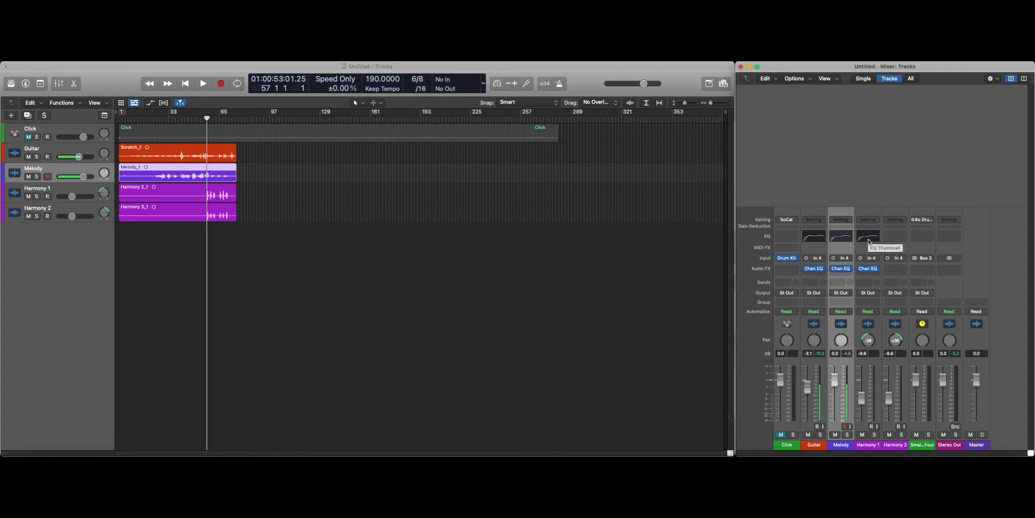
pyautogui.click(877, 271)
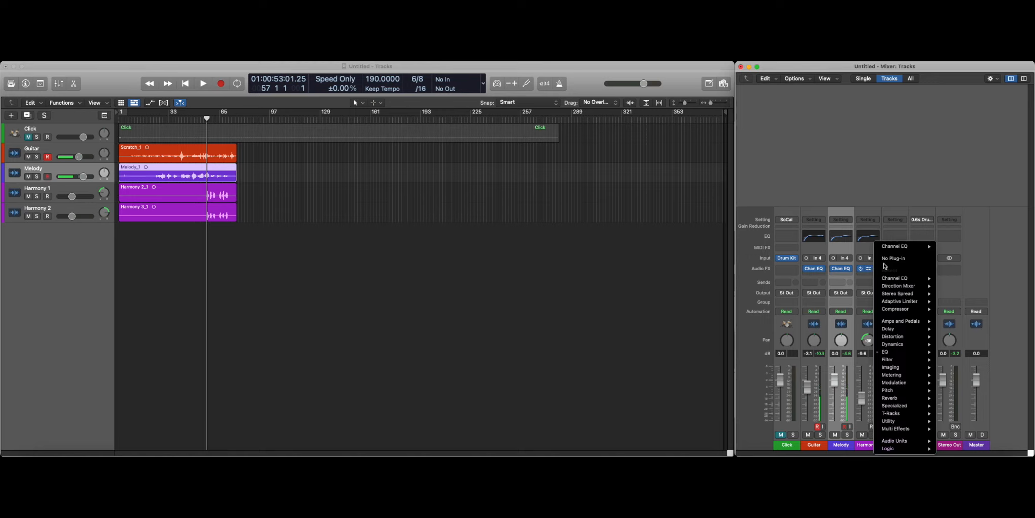
pyautogui.click(894, 258)
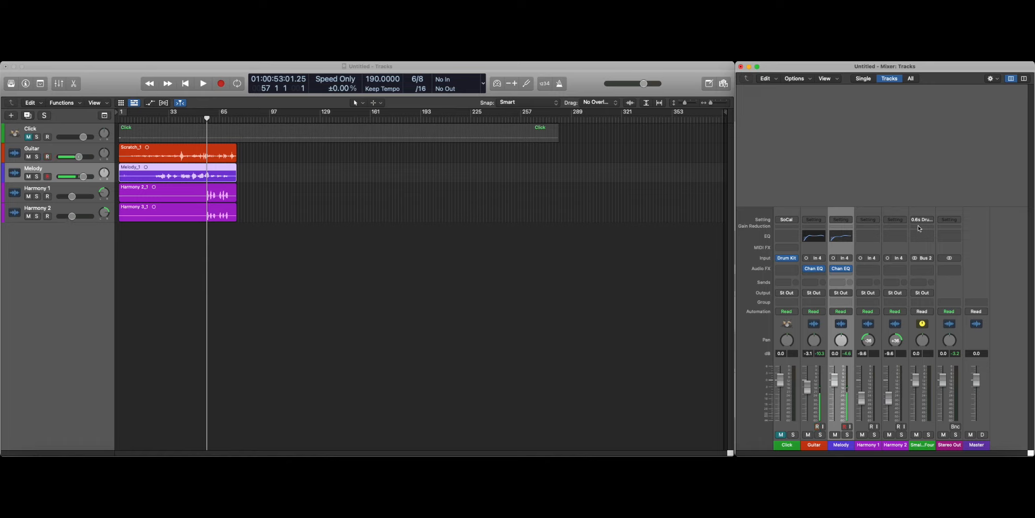
# - Insert Channel EQs on Harmony 1 and Harmony 2 separately, and select both tracks to remove the two EQs together
pyautogui.click(868, 237)
pyautogui.click(894, 237)
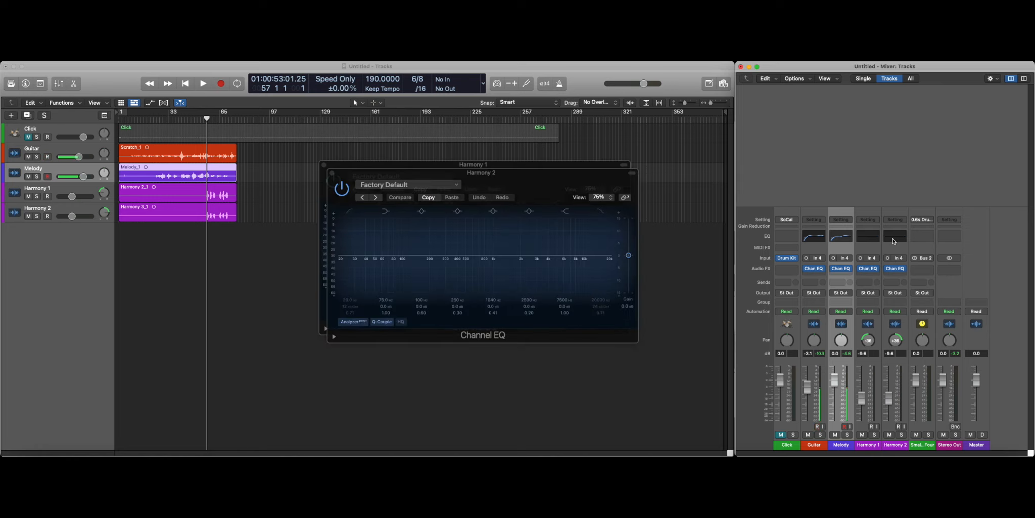
pyautogui.click(44, 189)
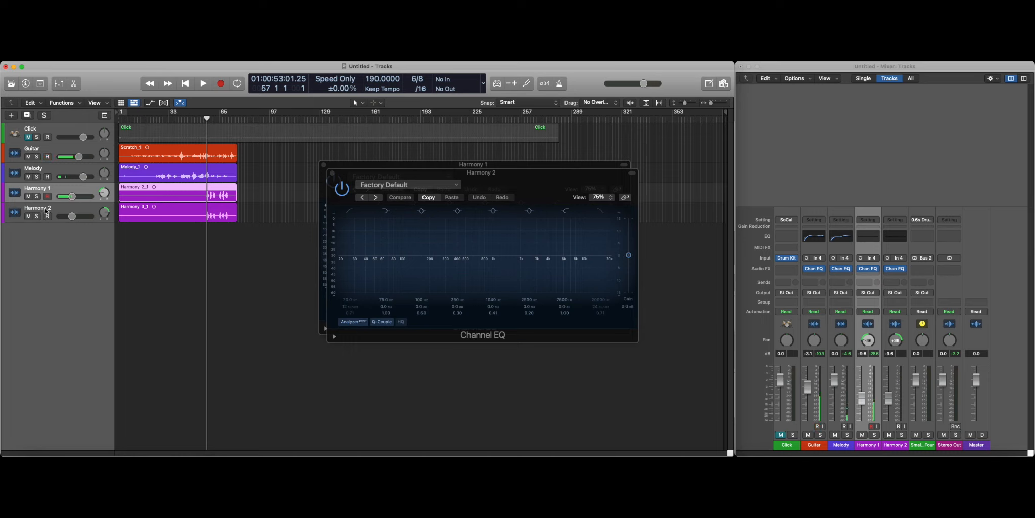
pyautogui.keyDown('shift'); pyautogui.click(45, 212); pyautogui.keyUp('shift')
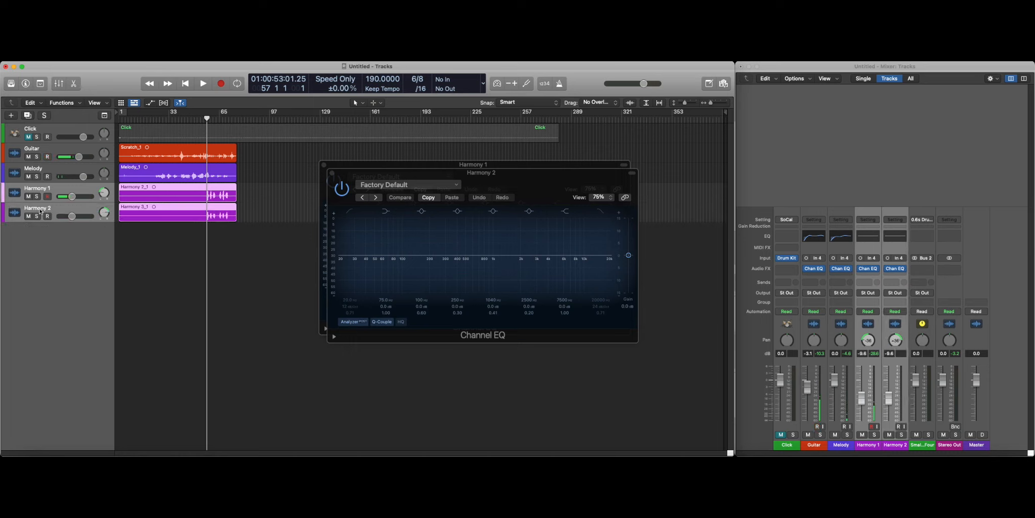
pyautogui.click(877, 270)
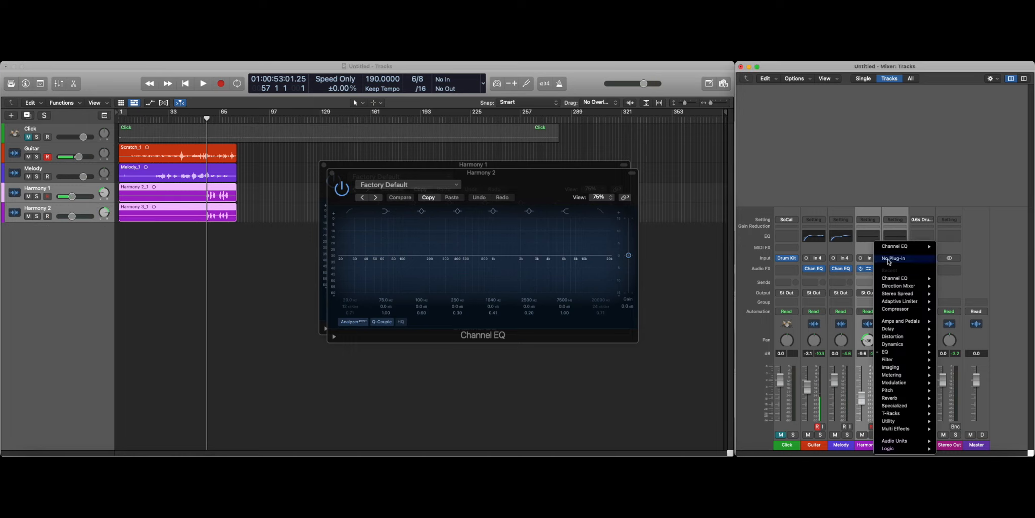
pyautogui.click(889, 258)
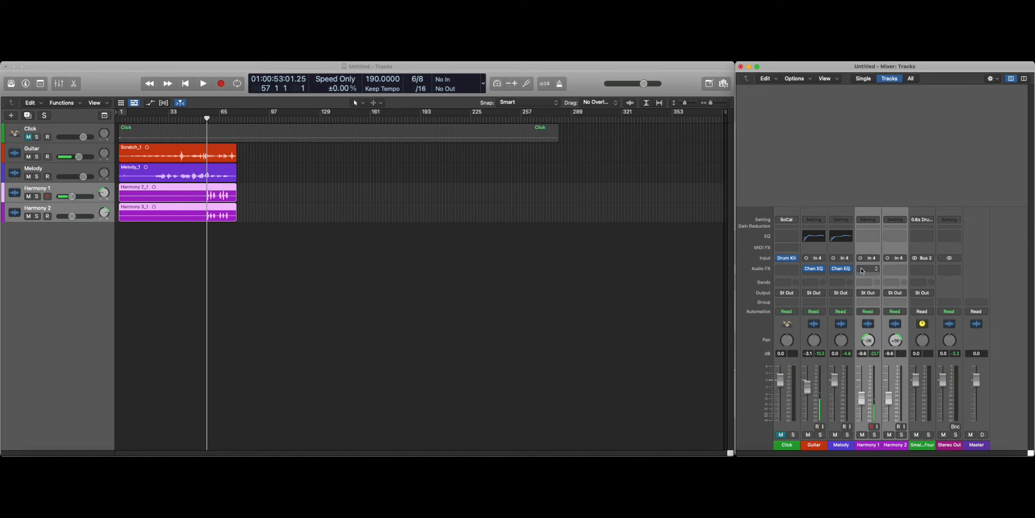
# - Insert a Channel EQ on the selected Harmony 1 and Harmony 2 channels at once
pyautogui.click(872, 270)
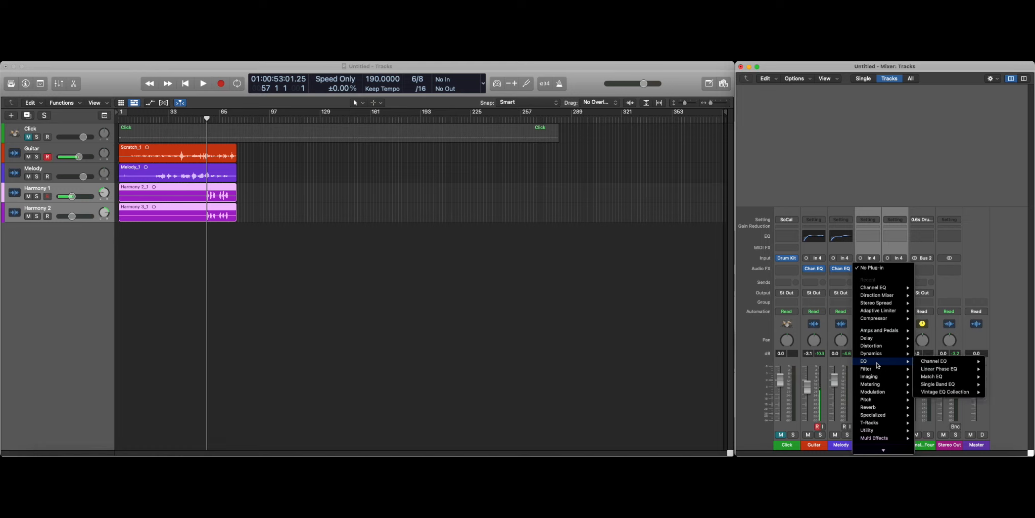
pyautogui.click(1003, 247)
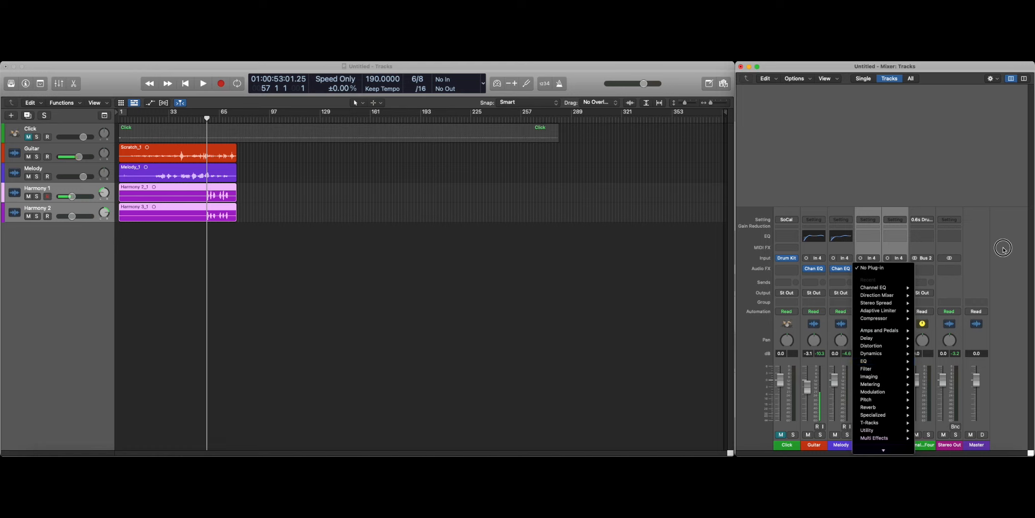
pyautogui.click(874, 236)
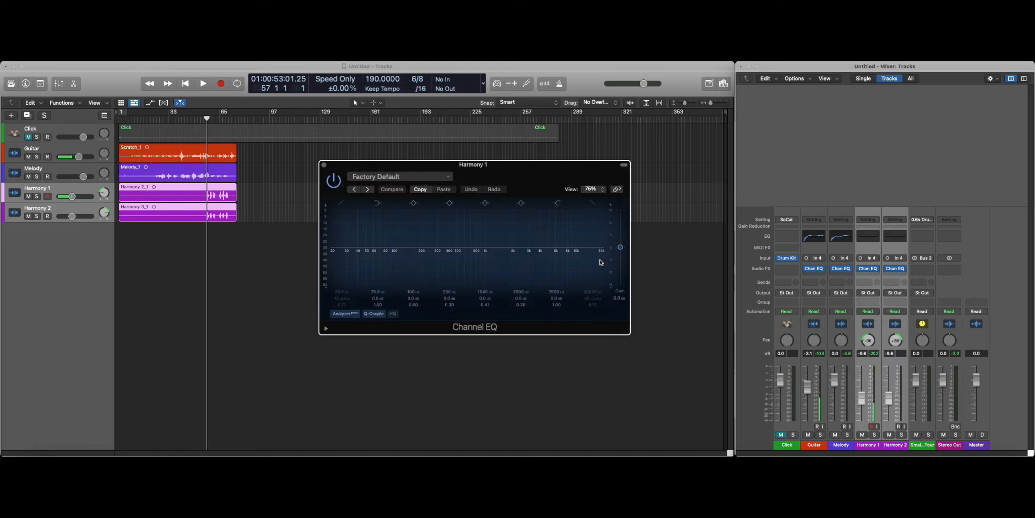
# - Try boosting the Harmony 1 EQ's upper-mid band by about 10 dB near 2900 Hz, and return it to 0 dB
pyautogui.moveTo(523, 249); pyautogui.dragTo(528, 218)
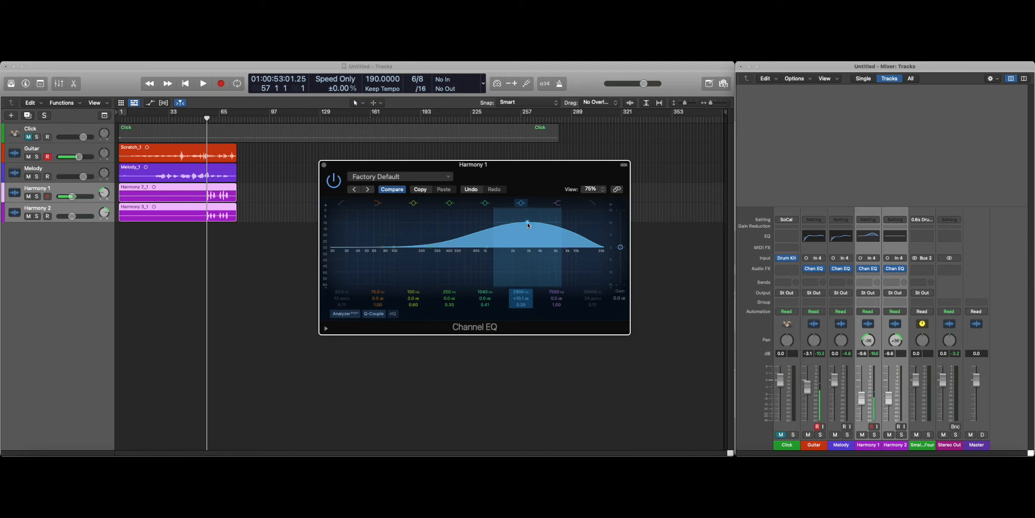
pyautogui.moveTo(528, 224); pyautogui.dragTo(526, 253)
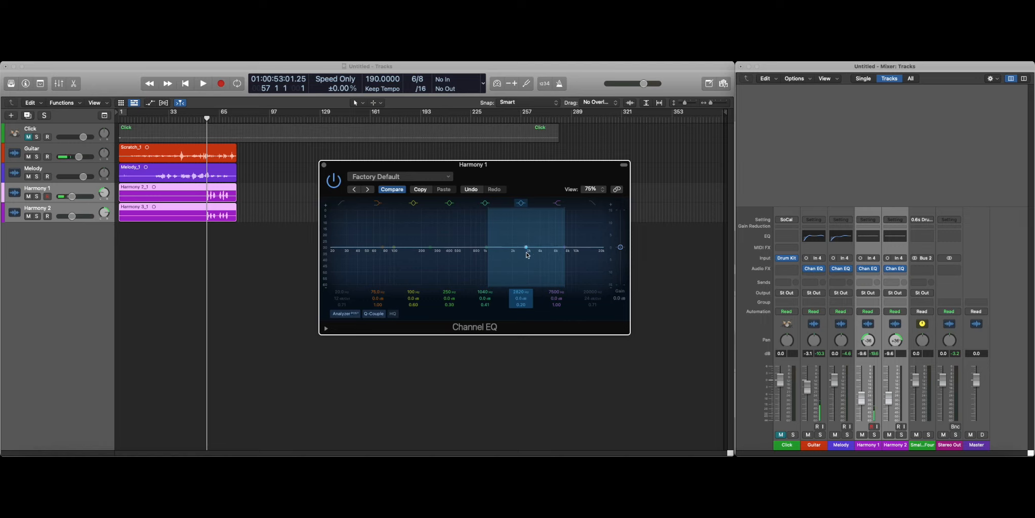
# - Play the harmonies, and cut Harmony 1's high shelf about 20 dB near 5 kHz and its low shelf about 17 dB near 320 Hz
pyautogui.press('space')
pyautogui.click(161, 156)
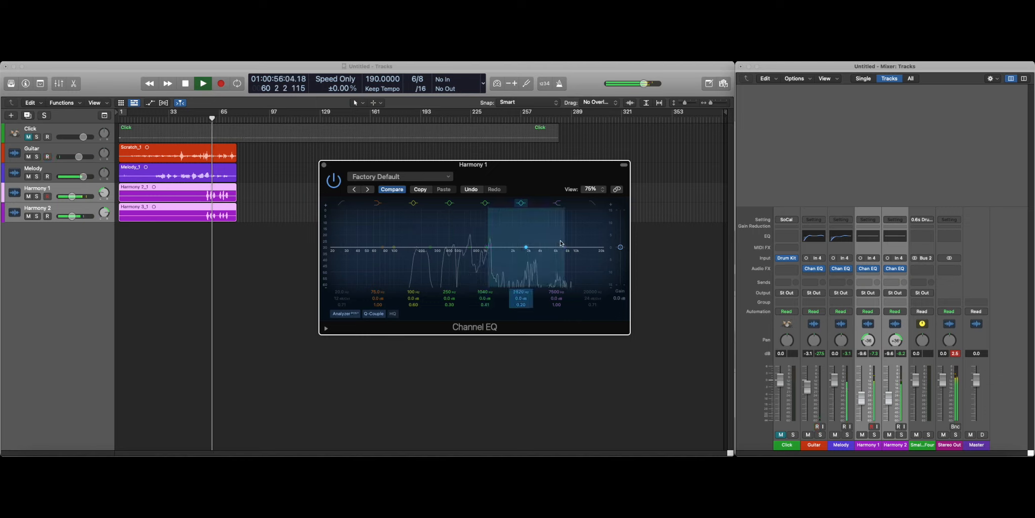
pyautogui.press('space')
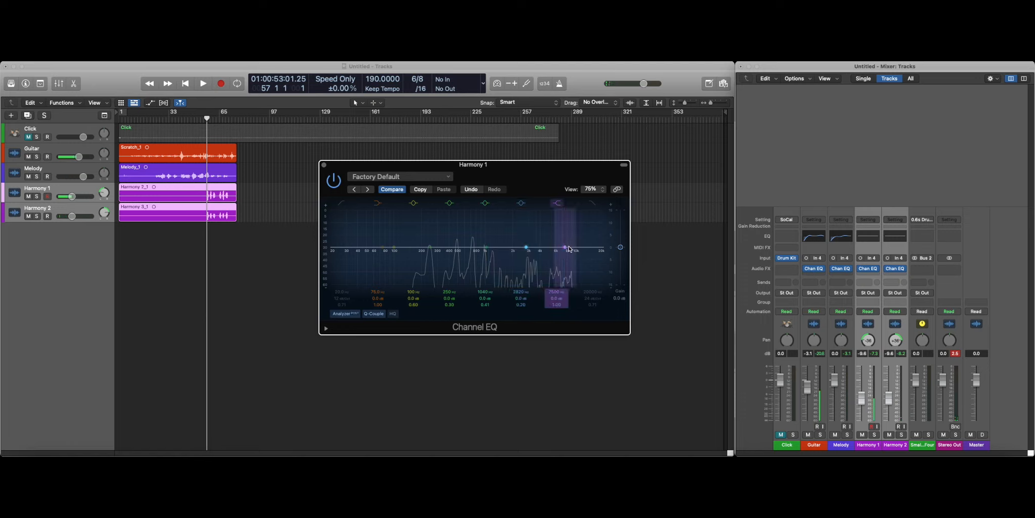
pyautogui.moveTo(569, 249); pyautogui.dragTo(559, 305)
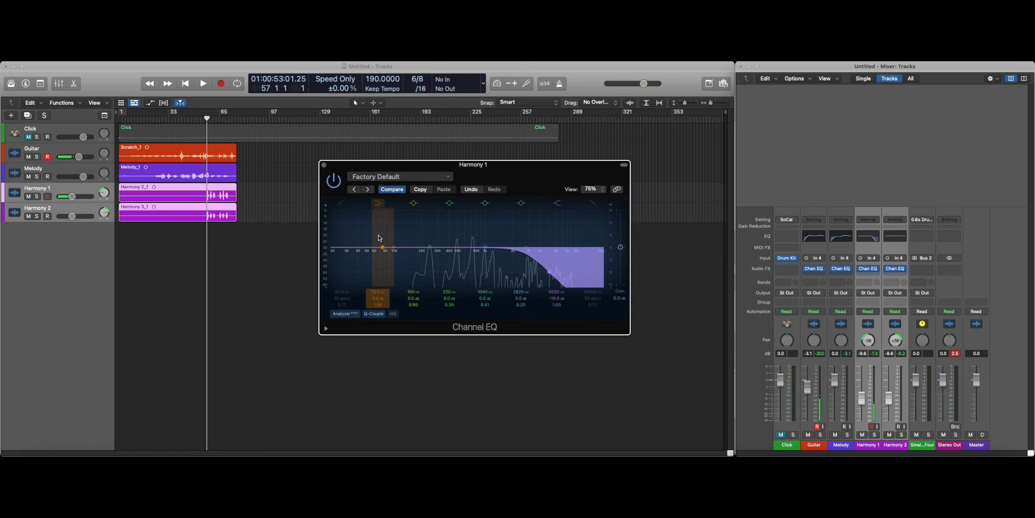
pyautogui.moveTo(384, 250); pyautogui.dragTo(440, 268)
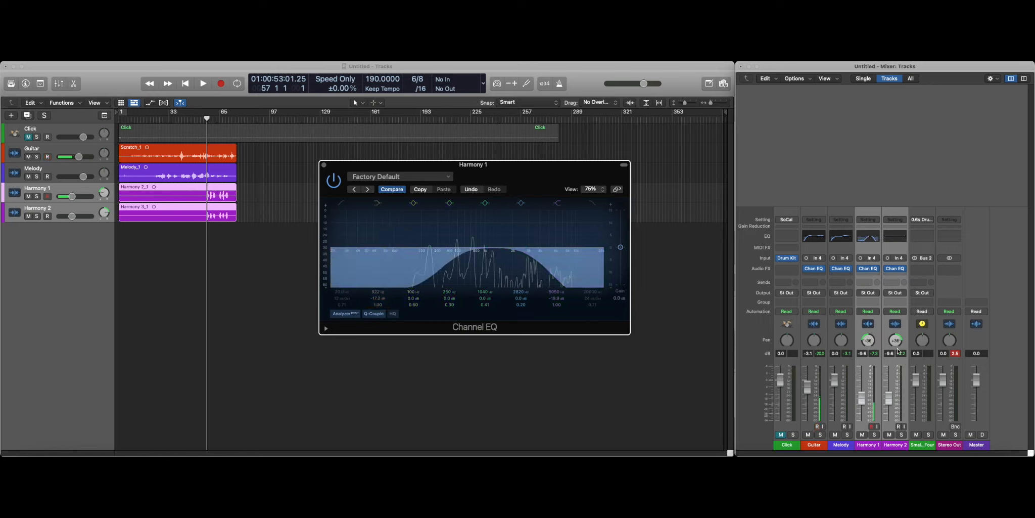
# - Select Harmony 2 alone and remove its Channel EQ
pyautogui.click(895, 446)
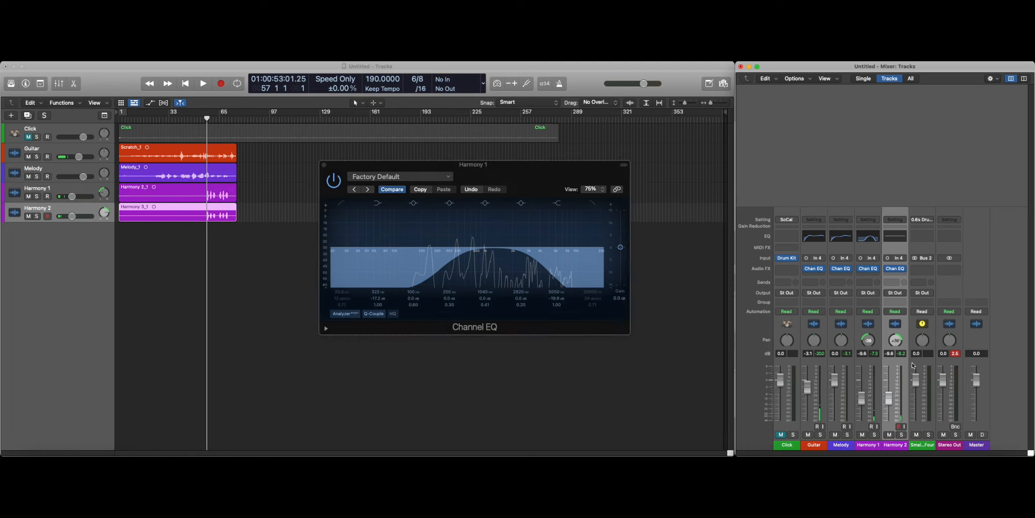
pyautogui.click(903, 270)
pyautogui.click(931, 259)
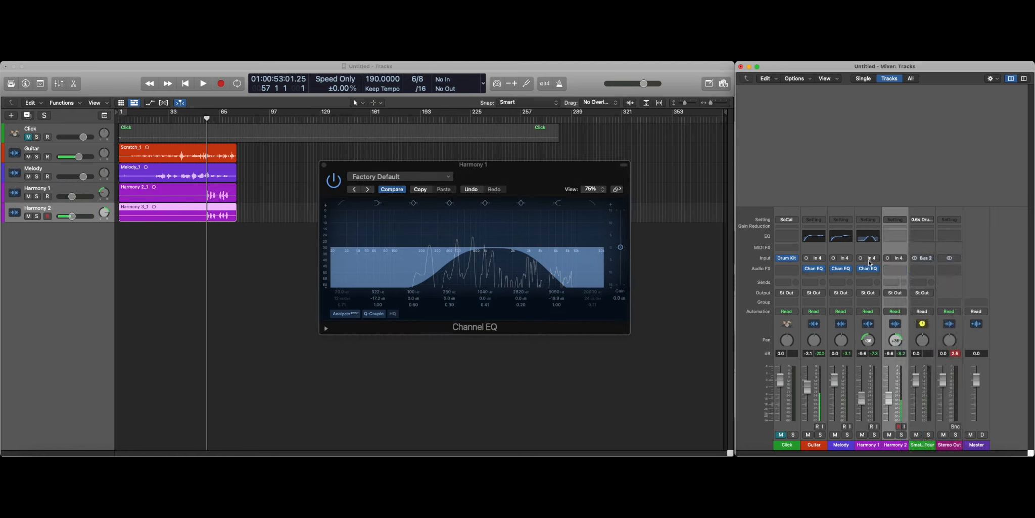
# - Copy Harmony 1's Channel EQ onto Harmony 2, and during playback move Harmony 1's low shelf to about 254 Hz and high shelf to about 4280 Hz
pyautogui.moveTo(870, 268); pyautogui.dragTo(903, 270)
pyautogui.press('space')
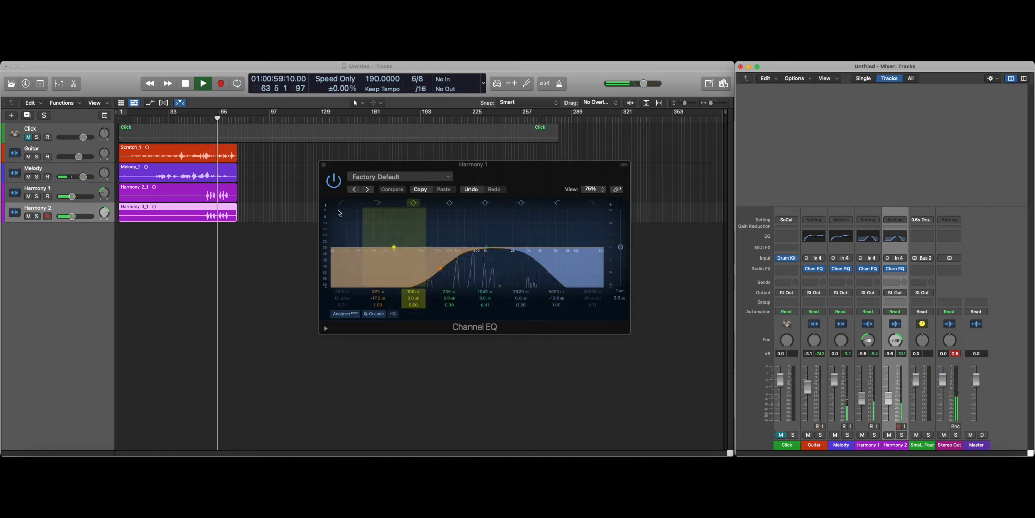
pyautogui.moveTo(442, 268); pyautogui.dragTo(431, 272)
pyautogui.moveTo(549, 272); pyautogui.dragTo(540, 273)
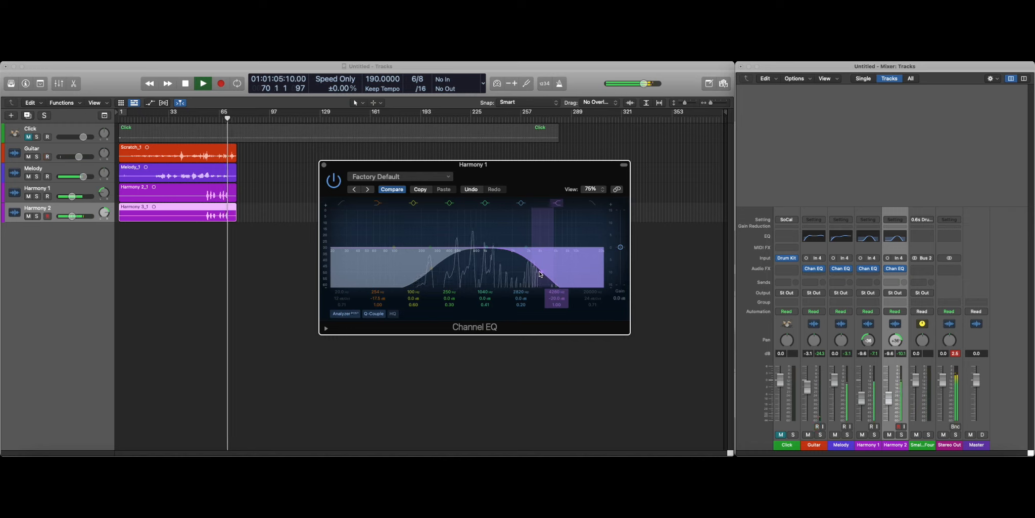
pyautogui.press('space')
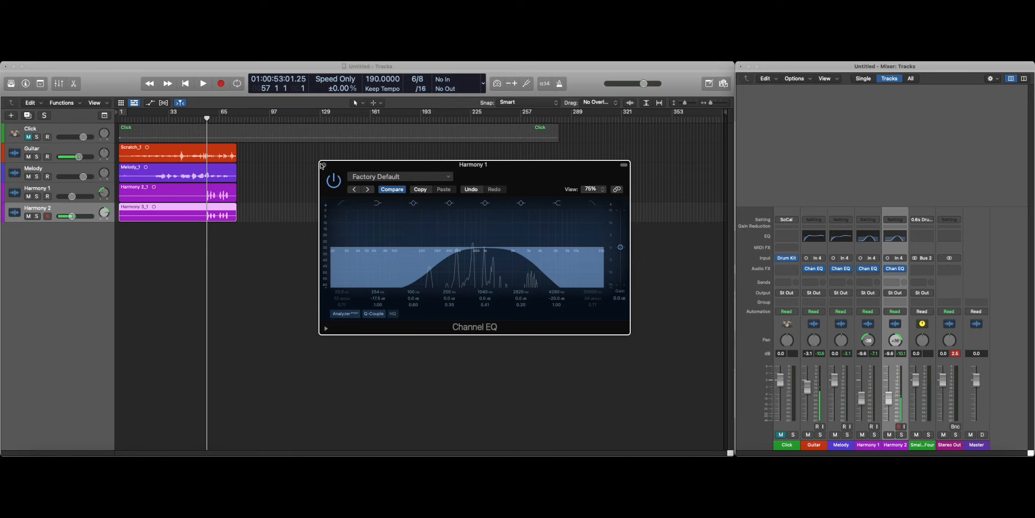
# - Play the harmony section in a cycle while switching off Harmony 1's 1040 Hz EQ band, and close the EQ and end cycling
pyautogui.moveTo(401, 171); pyautogui.dragTo(563, 178)
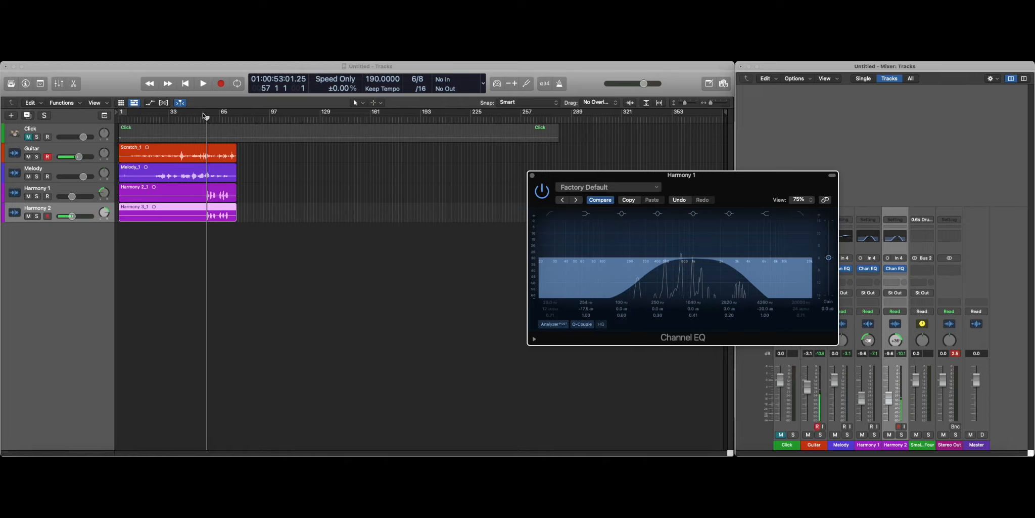
pyautogui.moveTo(211, 116)
pyautogui.mouseDown()
pyautogui.moveTo(273, 113)
pyautogui.moveTo(198, 113)
pyautogui.moveTo(207, 112)
pyautogui.mouseUp()
pyautogui.press('space')
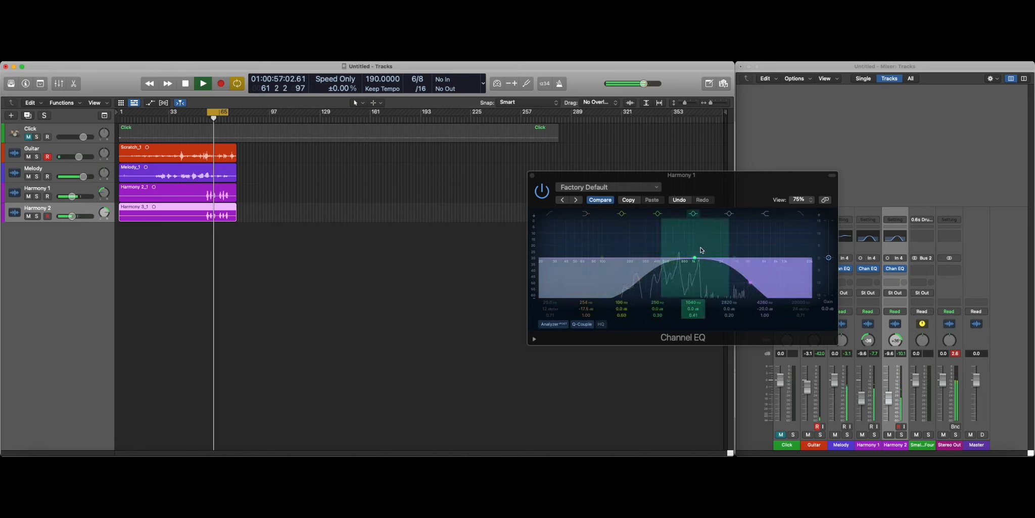
pyautogui.moveTo(696, 258)
pyautogui.mouseDown()
pyautogui.moveTo(696, 209)
pyautogui.moveTo(692, 223)
pyautogui.moveTo(583, 224)
pyautogui.moveTo(588, 248)
pyautogui.moveTo(694, 259)
pyautogui.mouseUp()
pyautogui.click(694, 214)
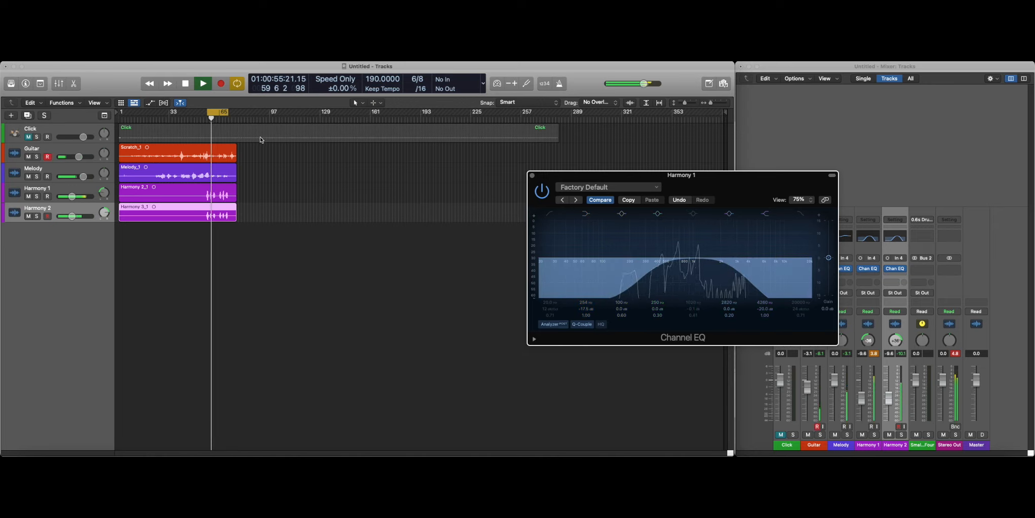
pyautogui.press('space')
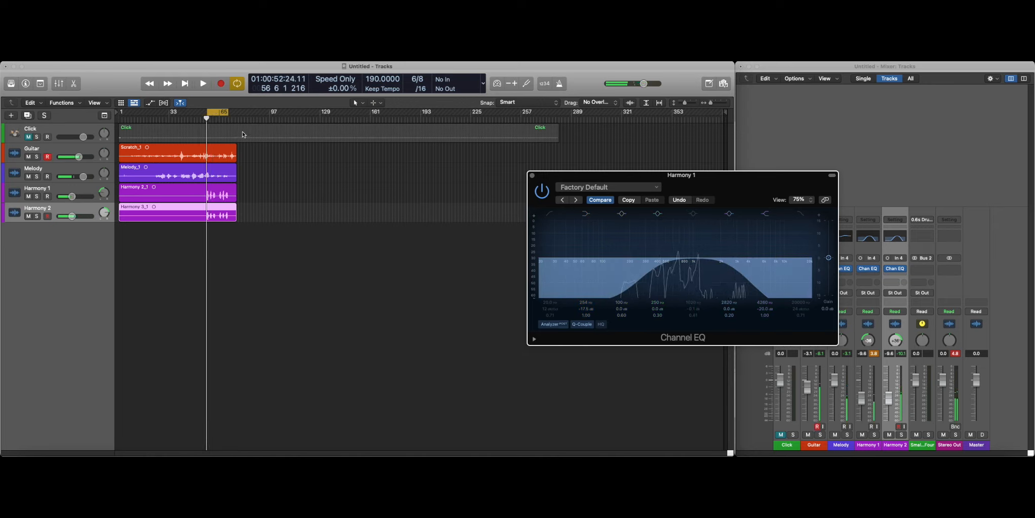
pyautogui.click(532, 176)
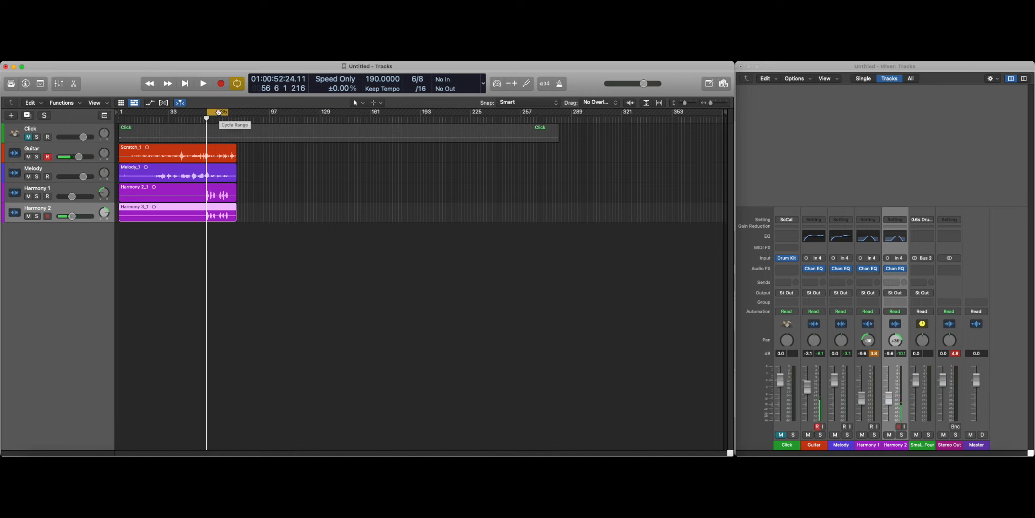
pyautogui.click(219, 112)
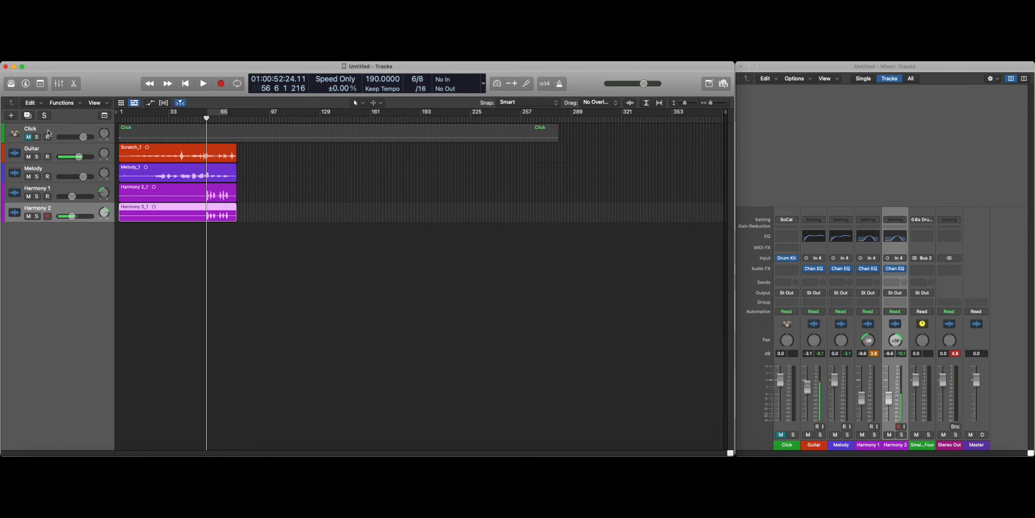
# - Select the Guitar, Melody, Harmony 1 and Harmony 2 tracks and insert a mono Compressor on all of them at once
pyautogui.click(51, 149)
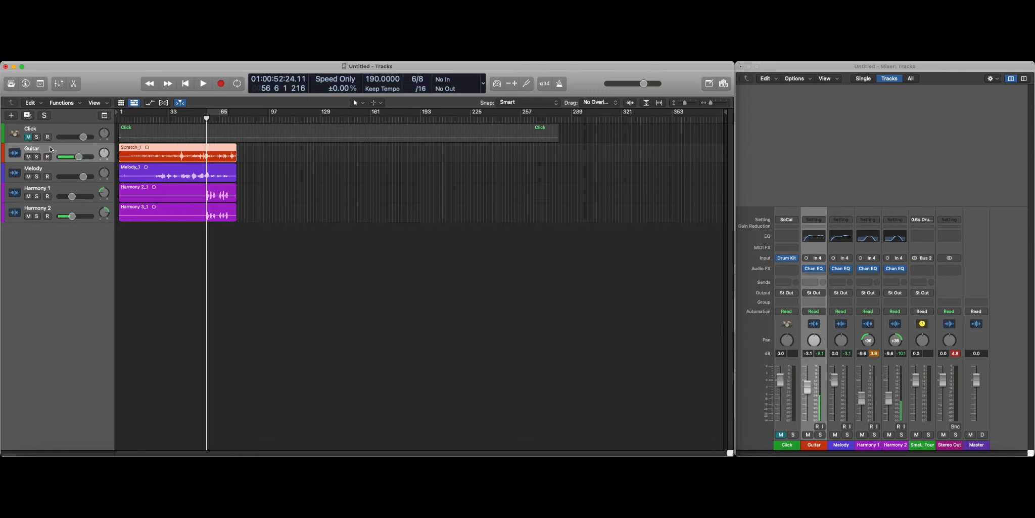
pyautogui.keyDown('shift'); pyautogui.click(60, 208); pyautogui.keyUp('shift')
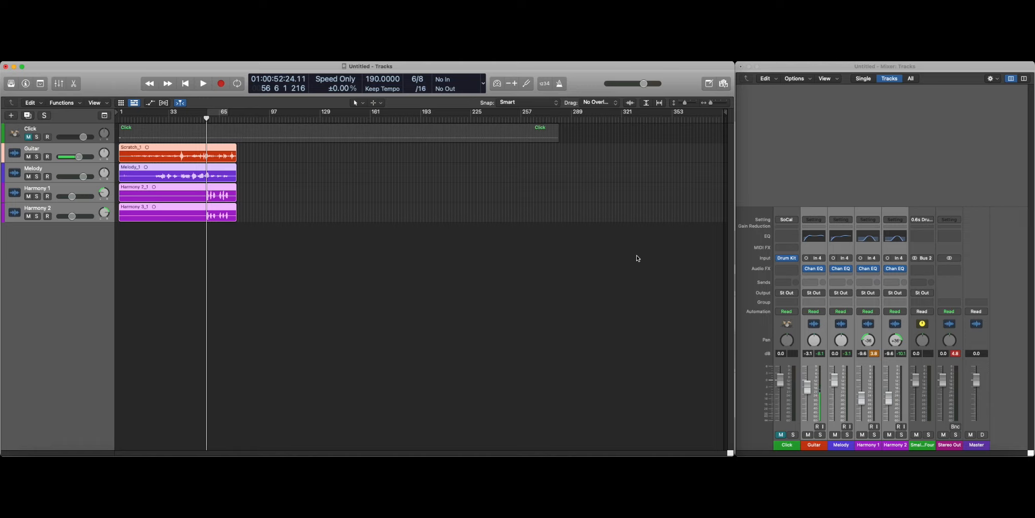
pyautogui.click(822, 274)
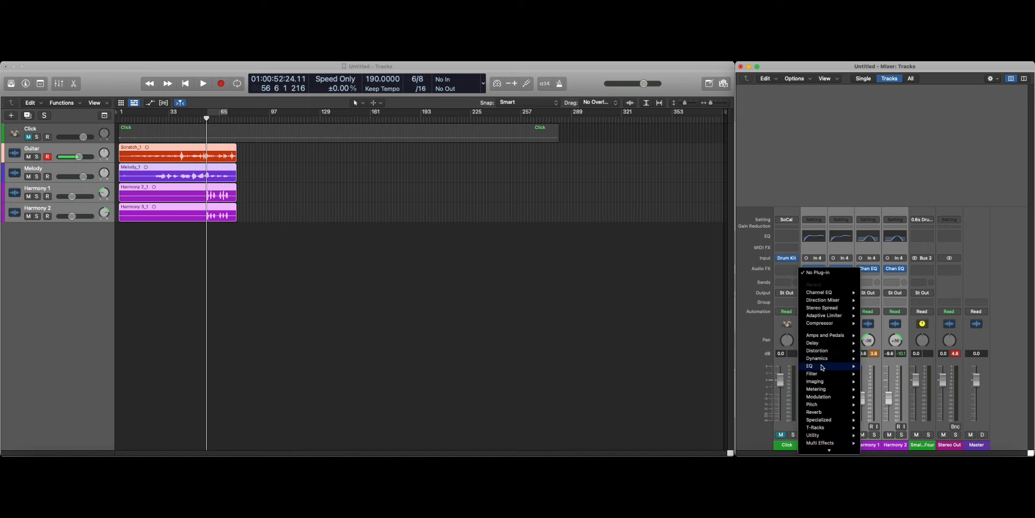
pyautogui.moveTo(822, 367)
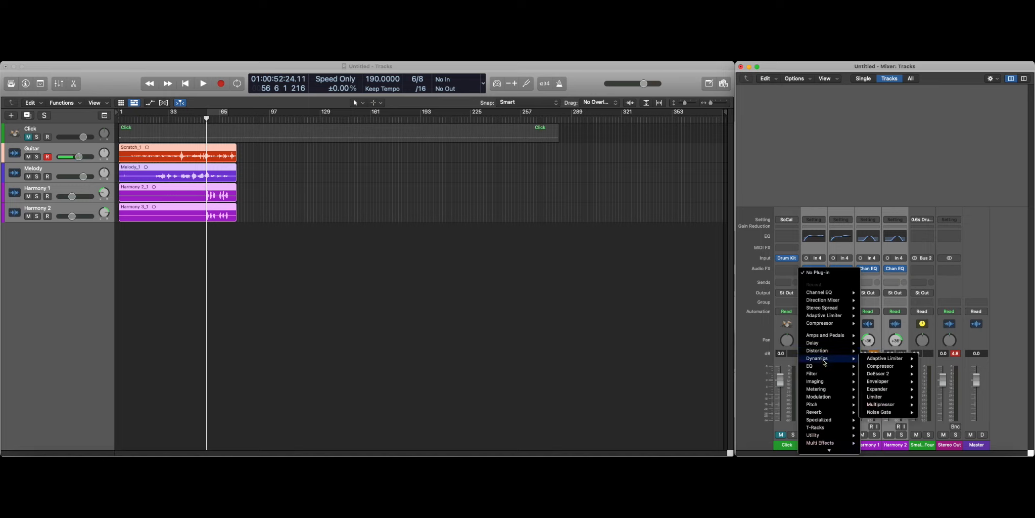
pyautogui.moveTo(900, 367)
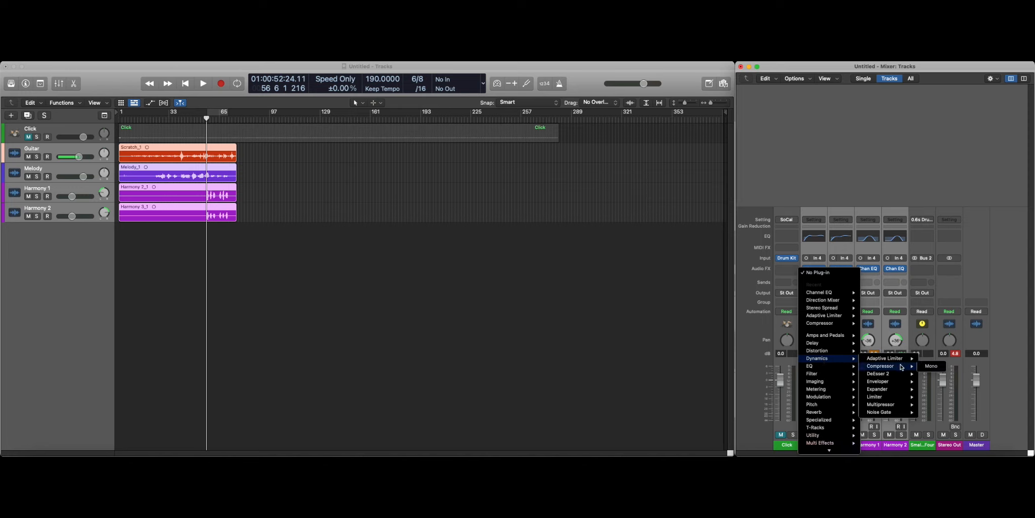
pyautogui.click(931, 365)
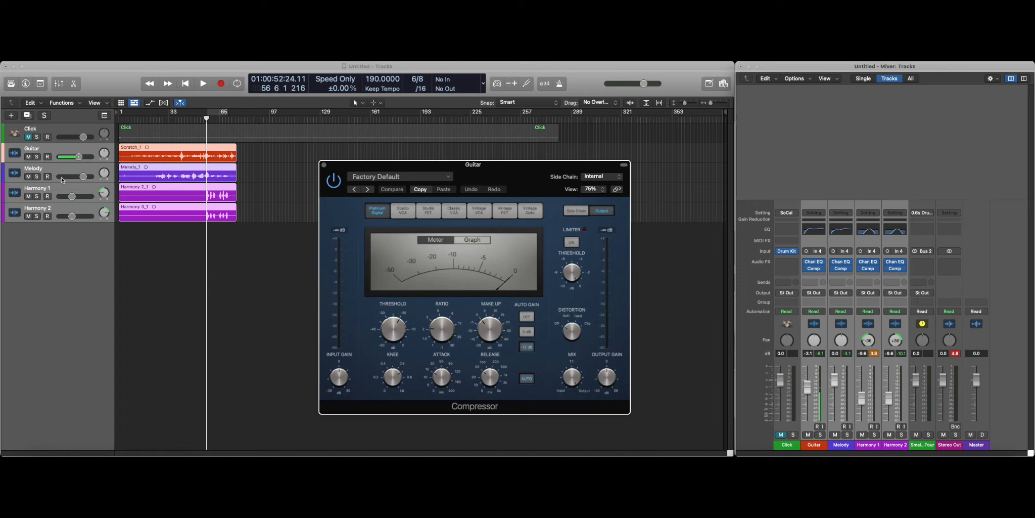
# - Select only the Guitar track and bypass the Compressor on Melody, Harmony 1 and Harmony 2
pyautogui.click(49, 149)
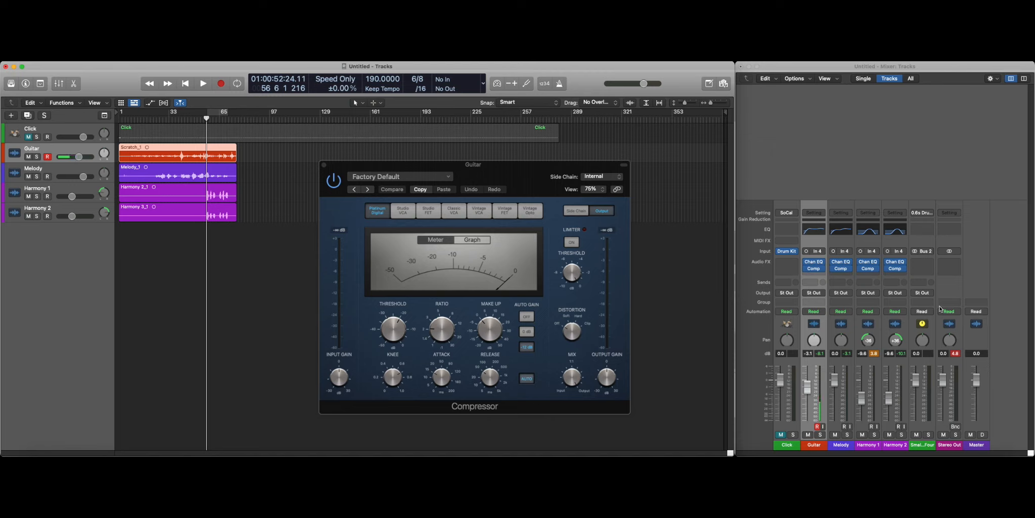
pyautogui.click(848, 270)
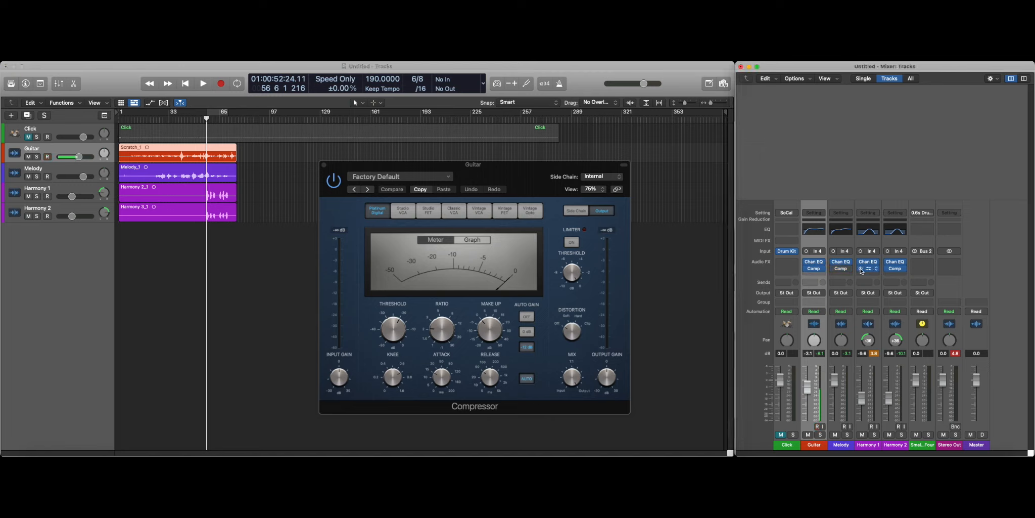
pyautogui.click(861, 270)
pyautogui.click(888, 271)
# - Load the Acoustic Guitar preset from the Guitars category in the Guitar track's Compressor
pyautogui.click(436, 178)
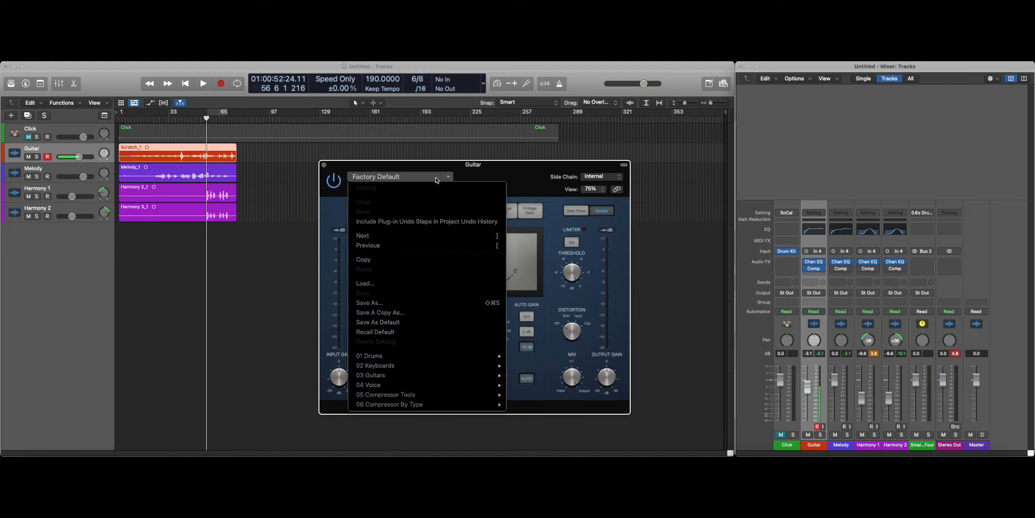
pyautogui.moveTo(422, 366)
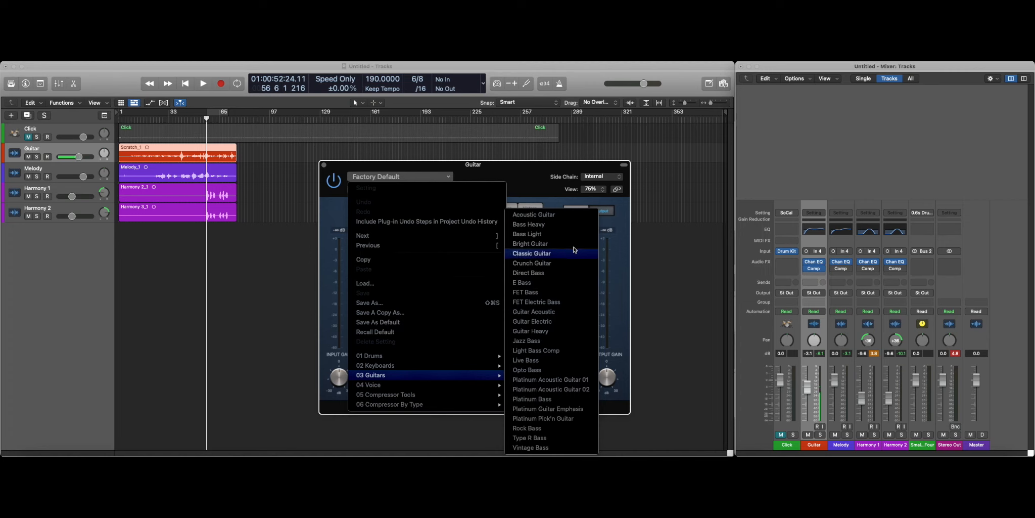
pyautogui.click(559, 216)
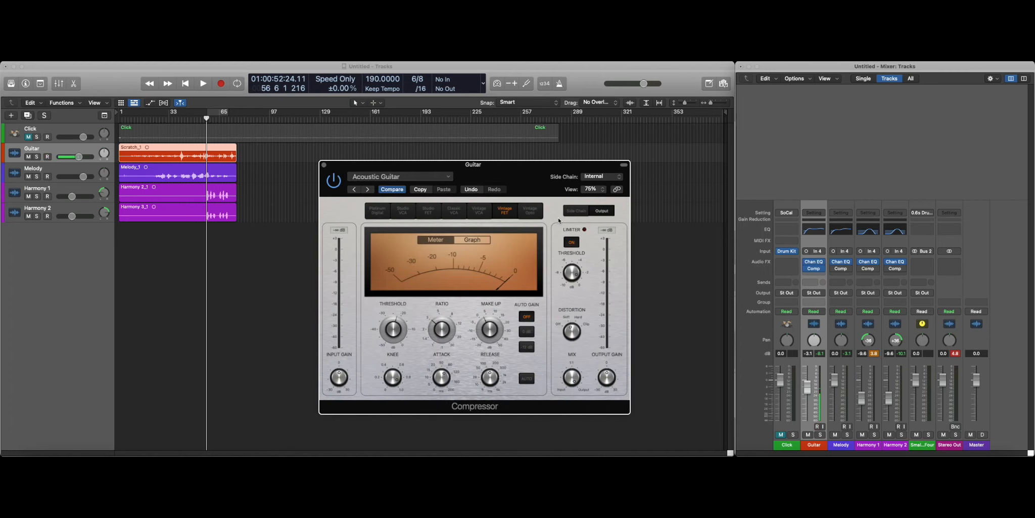
# - Play the song from bar 6 and again from bar 50 to check the Compressor's effect on the Guitar
pyautogui.click(127, 119)
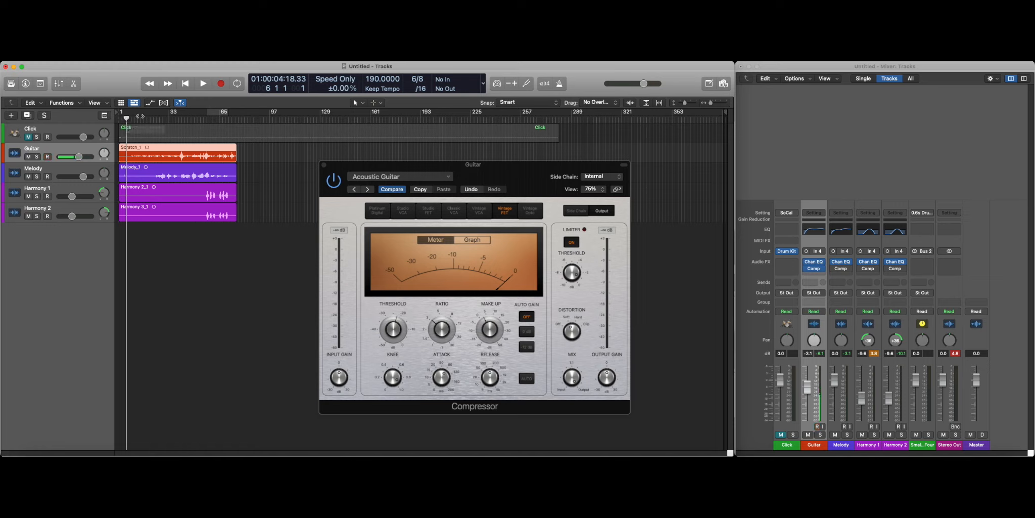
pyautogui.press('space')
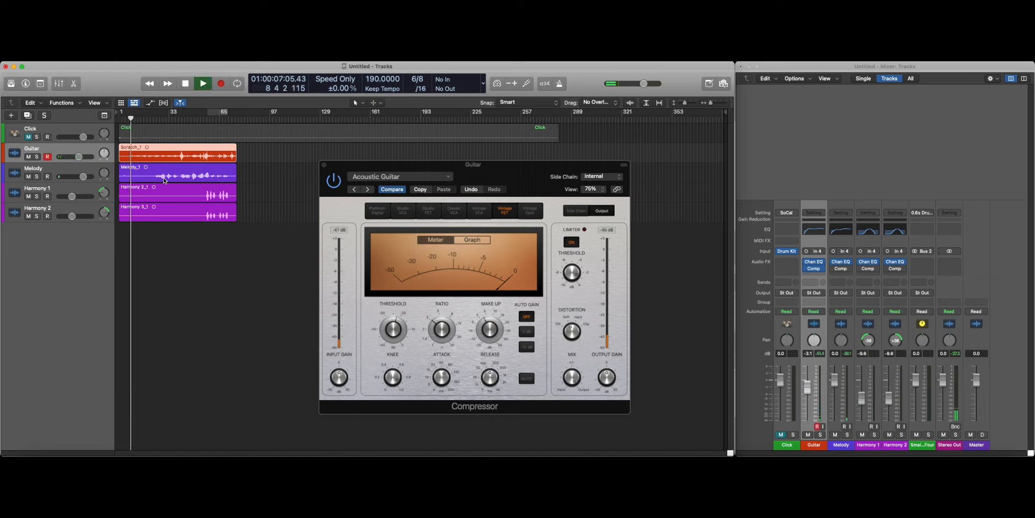
pyautogui.click(47, 157)
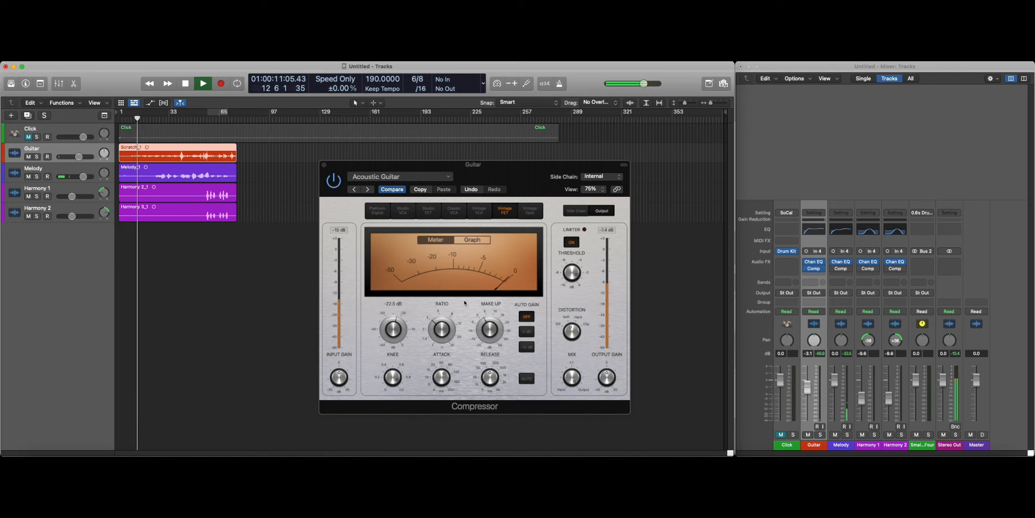
pyautogui.moveTo(395, 326)
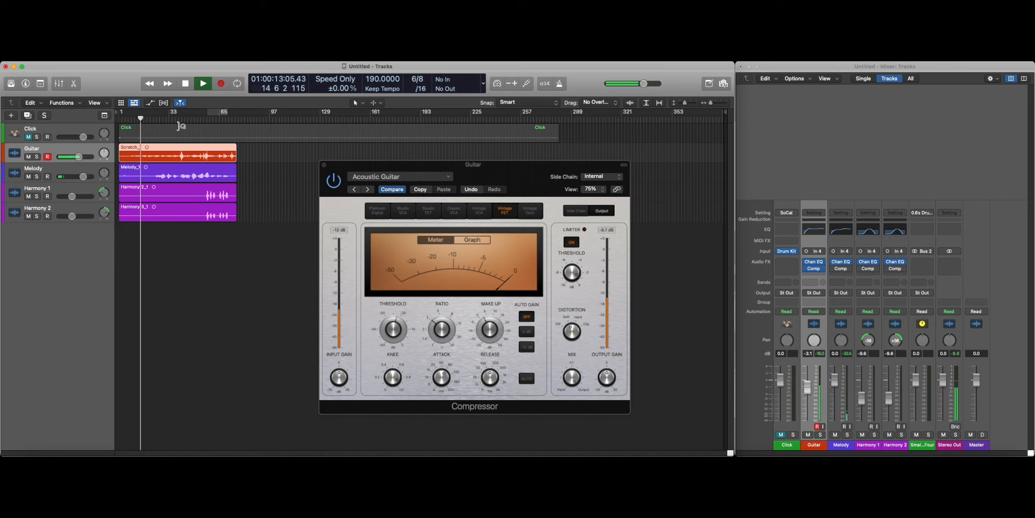
pyautogui.press('space')
pyautogui.click(196, 119)
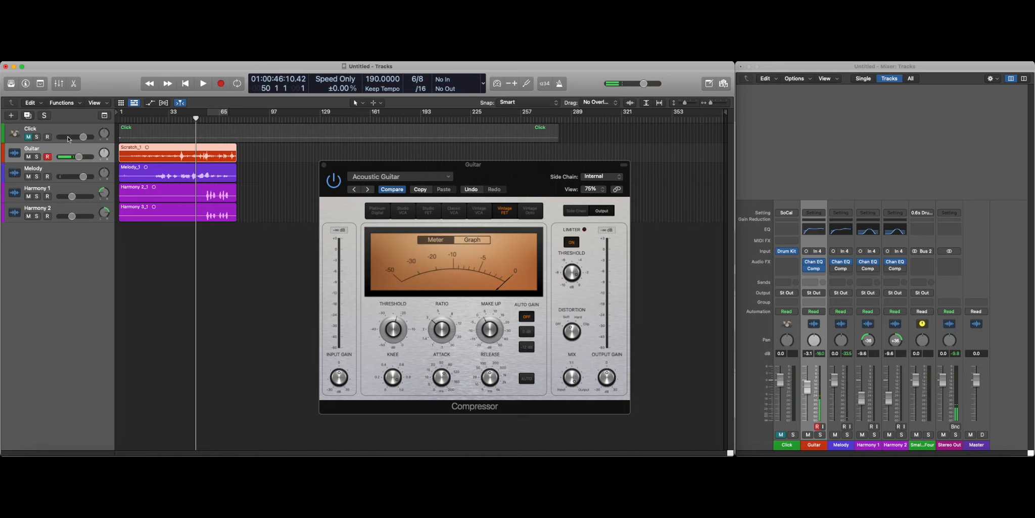
pyautogui.press('space')
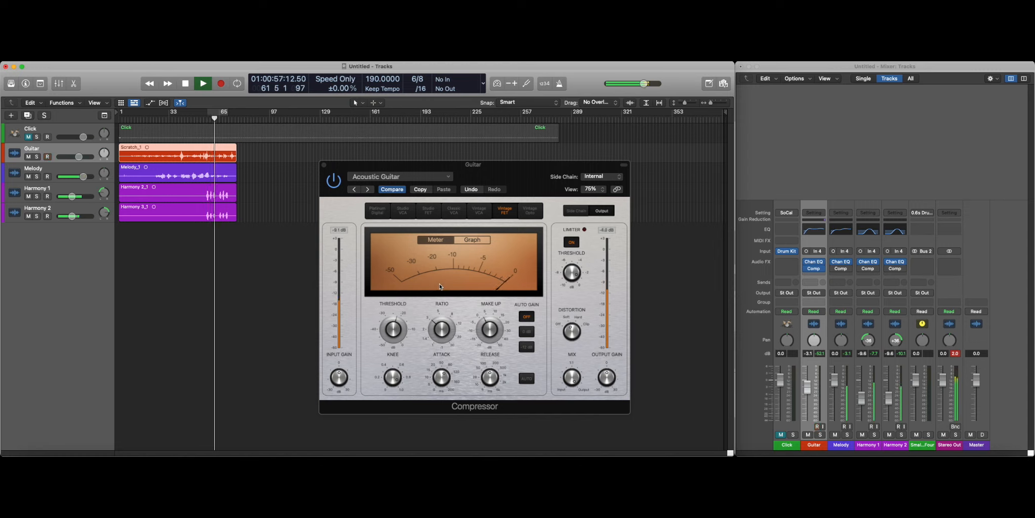
pyautogui.press('space')
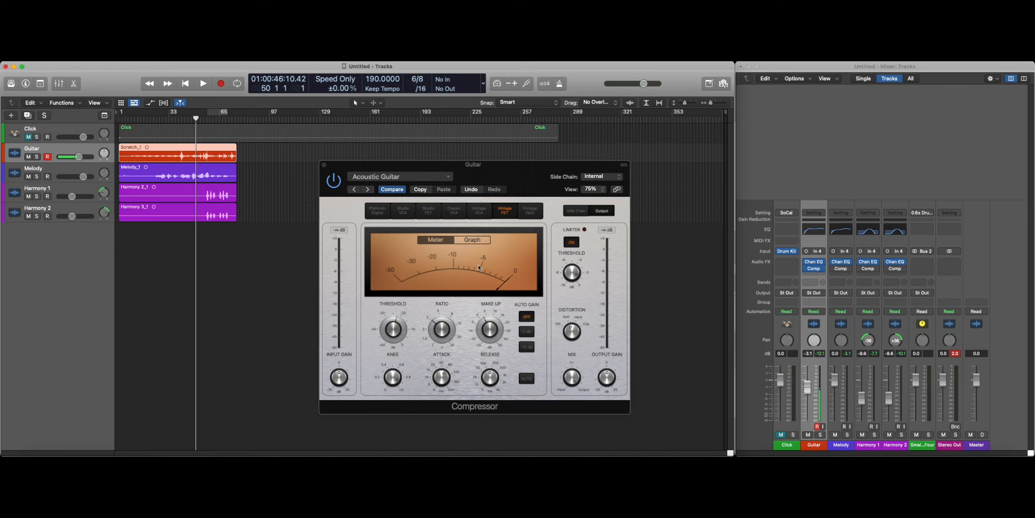
# - Lower the Guitar Compressor's threshold to -24 dB and play the section from bar 50
pyautogui.moveTo(389, 330)
pyautogui.moveTo(389, 329); pyautogui.dragTo(388, 332)
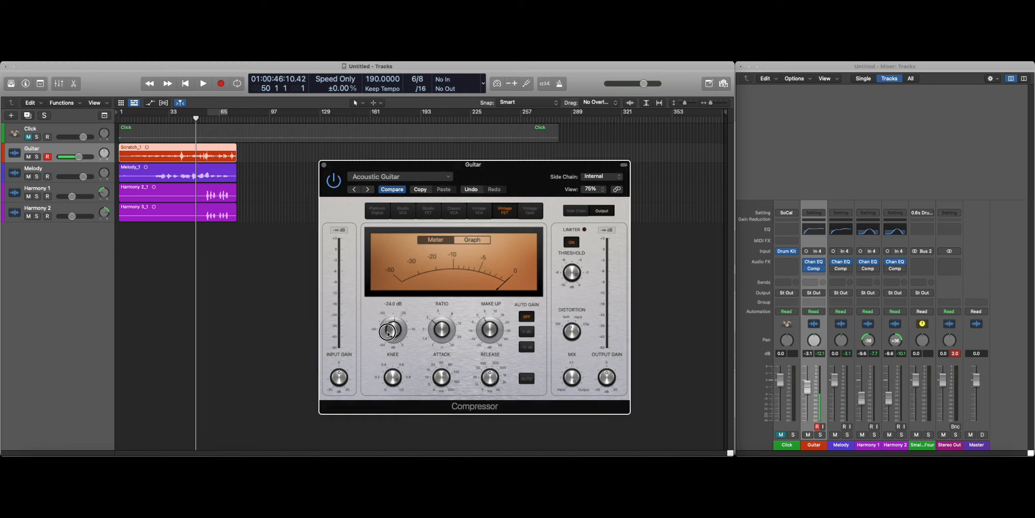
pyautogui.press('space')
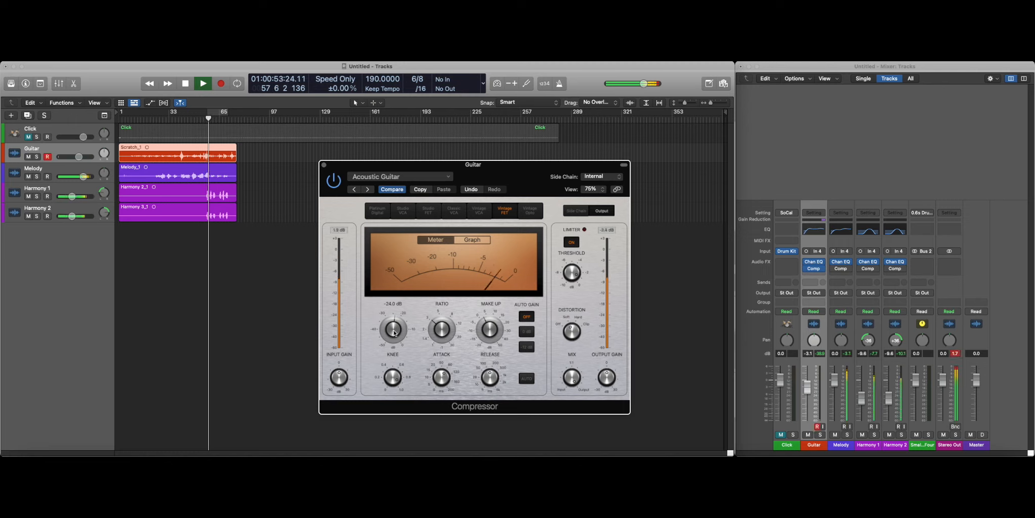
pyautogui.press('space')
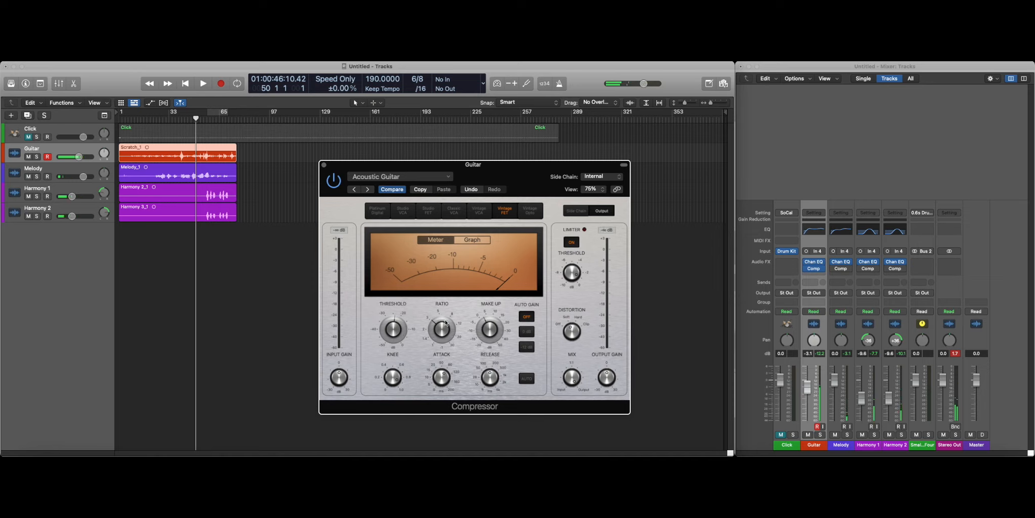
pyautogui.moveTo(442, 321)
pyautogui.moveTo(410, 331)
pyautogui.moveTo(468, 332)
pyautogui.moveTo(436, 332); pyautogui.dragTo(420, 296)
# - Mute the Melody, Harmony 1 and Harmony 2 tracks, and unmute all three again
pyautogui.moveTo(28, 176); pyautogui.dragTo(27, 206)
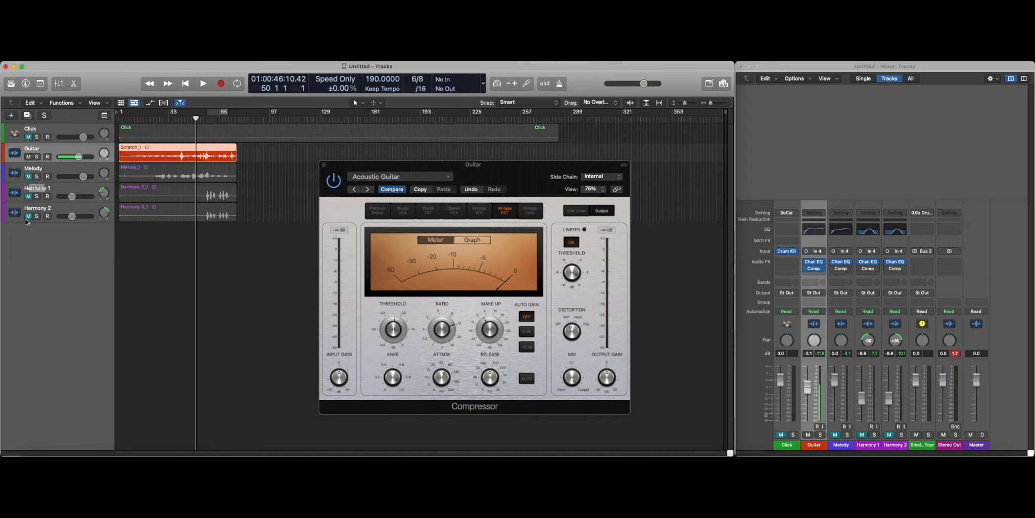
pyautogui.moveTo(28, 177); pyautogui.dragTo(32, 221)
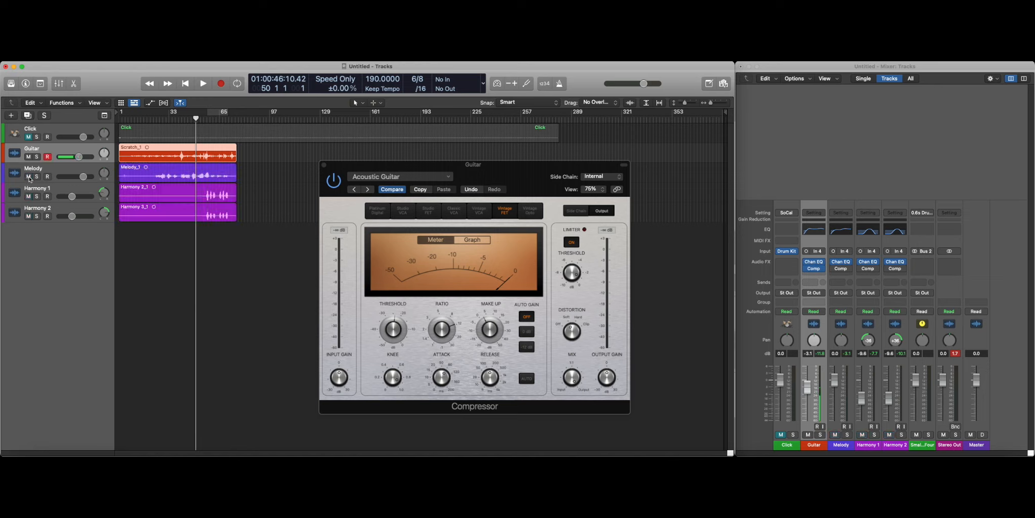
# - Mute the Melody, Harmony 1 and Harmony 2 tracks and play the Guitar track by itself
pyautogui.moveTo(28, 177); pyautogui.dragTo(24, 219)
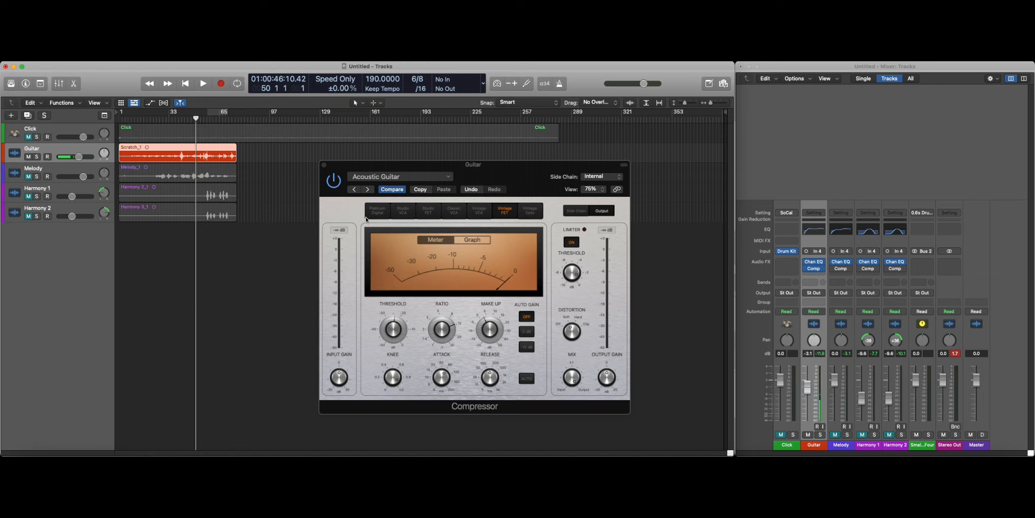
pyautogui.press('space')
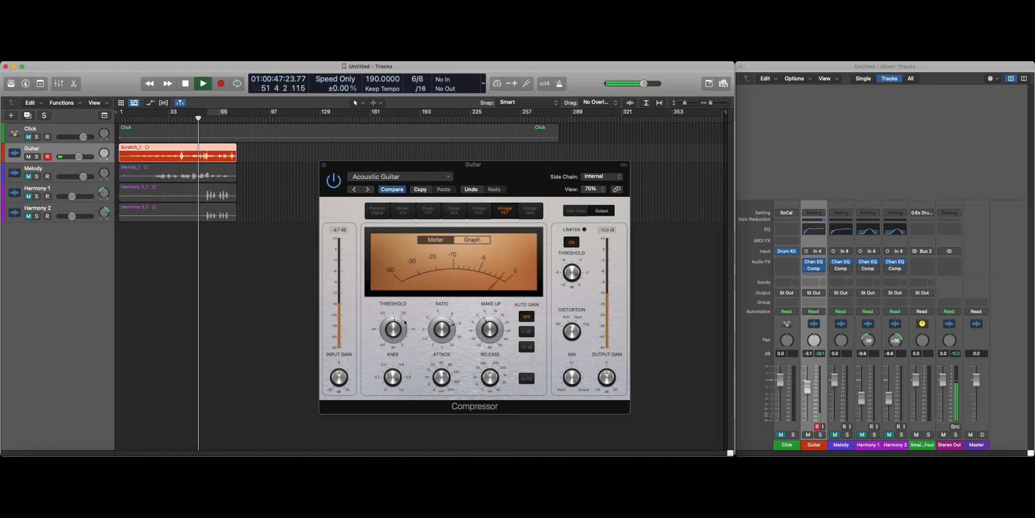
# - Set the Guitar compressor's ratio to 3.2:1 and audition the guitar with it
pyautogui.moveTo(428, 331)
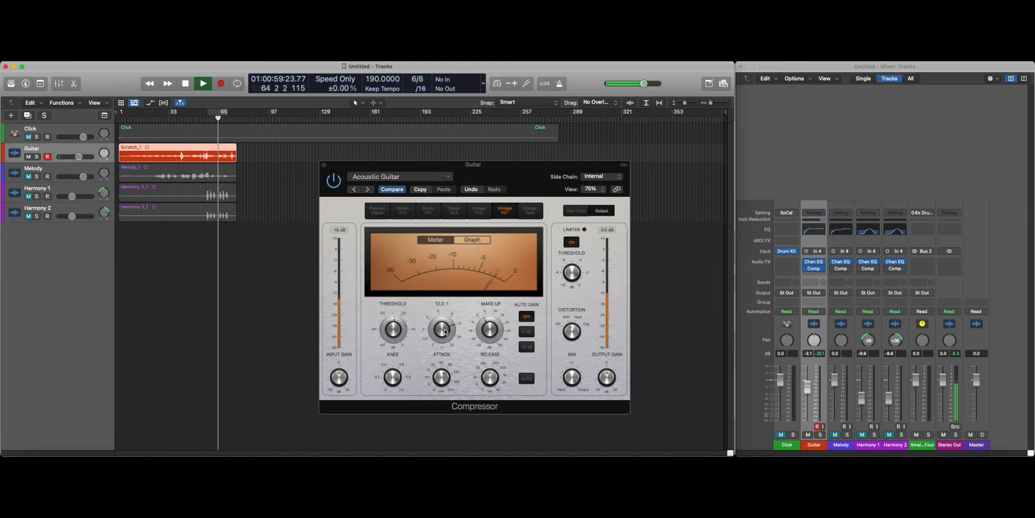
pyautogui.press('space')
pyautogui.moveTo(445, 331); pyautogui.dragTo(434, 367)
pyautogui.press('space')
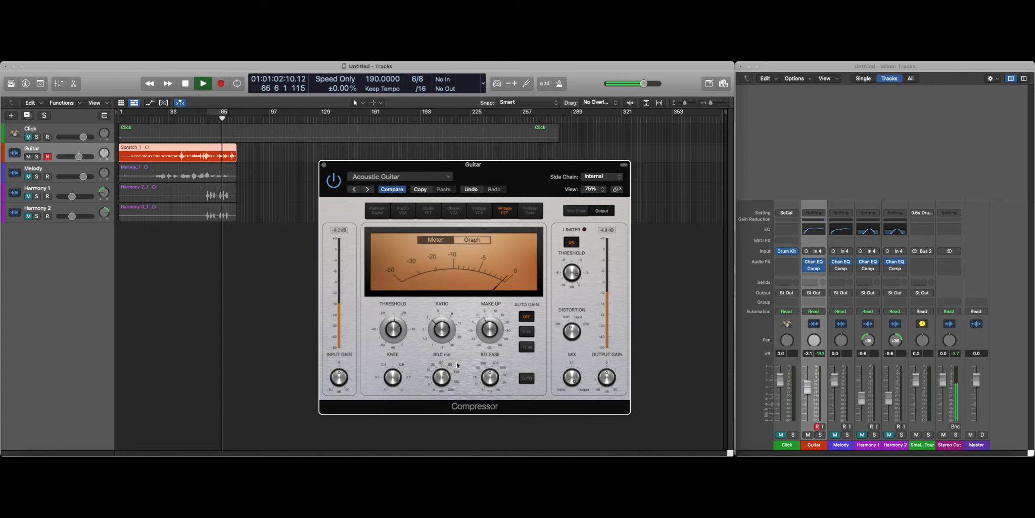
pyautogui.press('space')
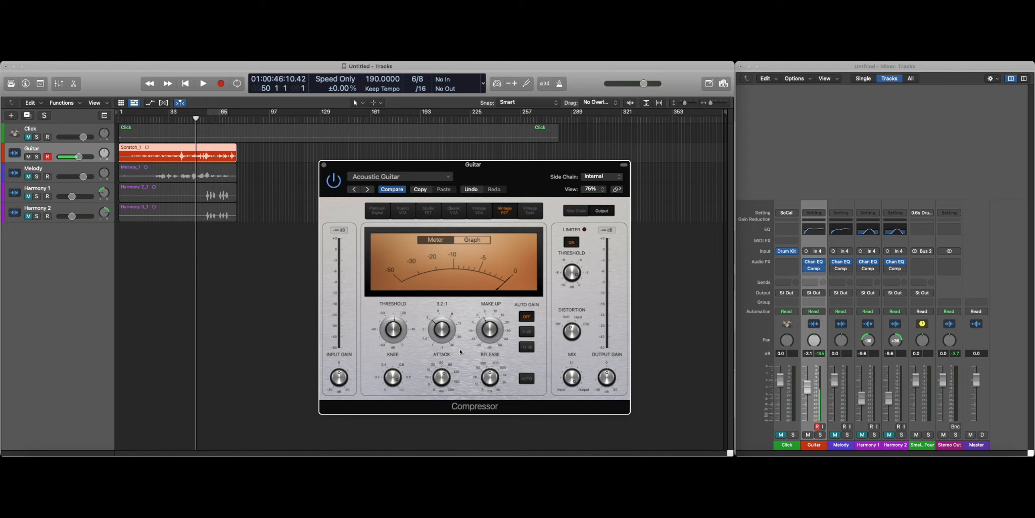
# - Set the Guitar compressor's make-up gain to 0 dB while auditioning the track
pyautogui.moveTo(479, 329)
pyautogui.press('space')
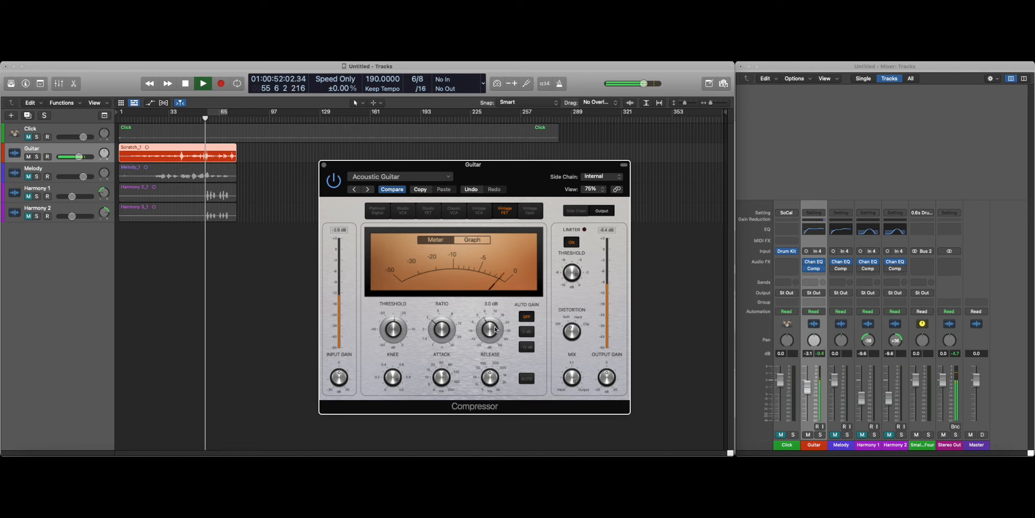
pyautogui.moveTo(495, 330); pyautogui.dragTo(488, 331)
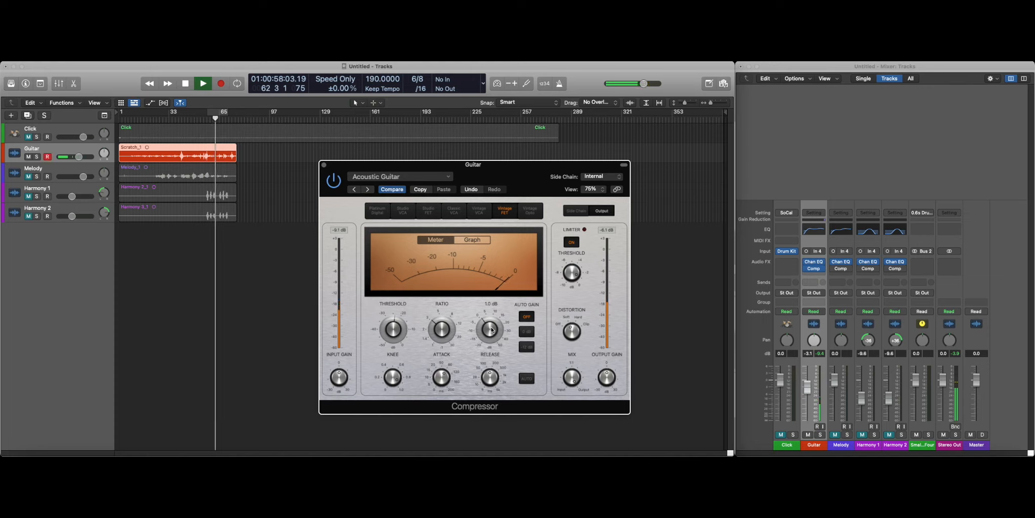
pyautogui.moveTo(492, 329); pyautogui.dragTo(491, 330)
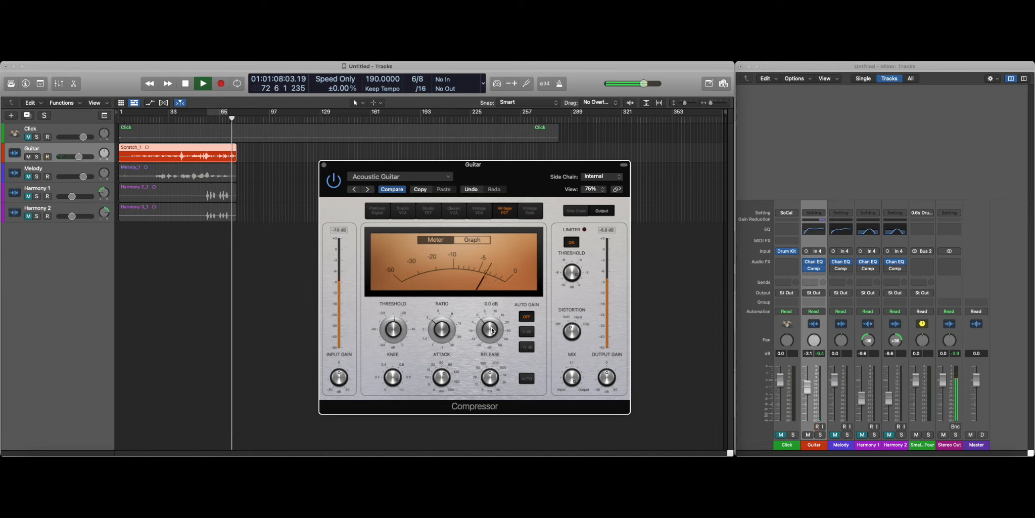
pyautogui.press('space')
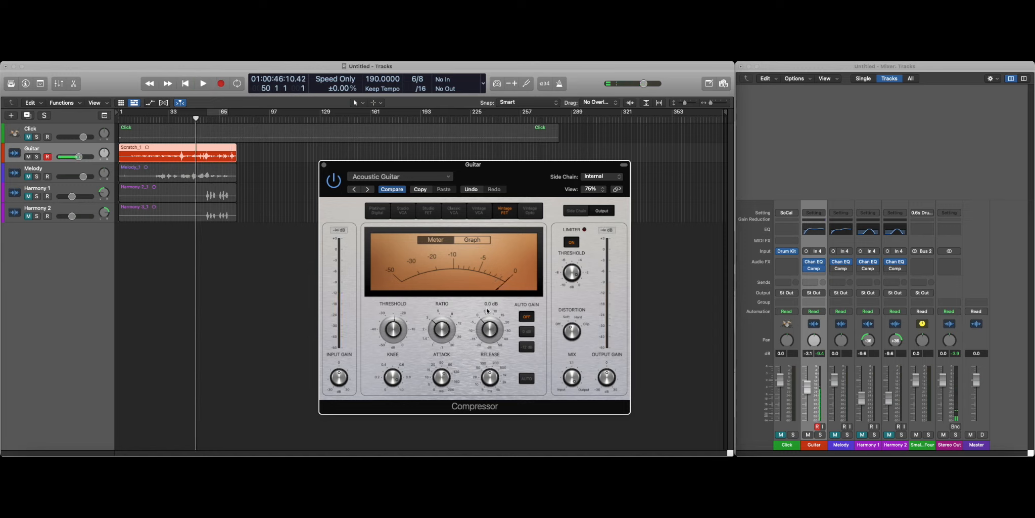
# - Compare how the guitar sounds with the compressor's attack at 7.5 ms and back at 80 ms
pyautogui.moveTo(447, 381)
pyautogui.moveTo(444, 379); pyautogui.dragTo(436, 406)
pyautogui.press('space')
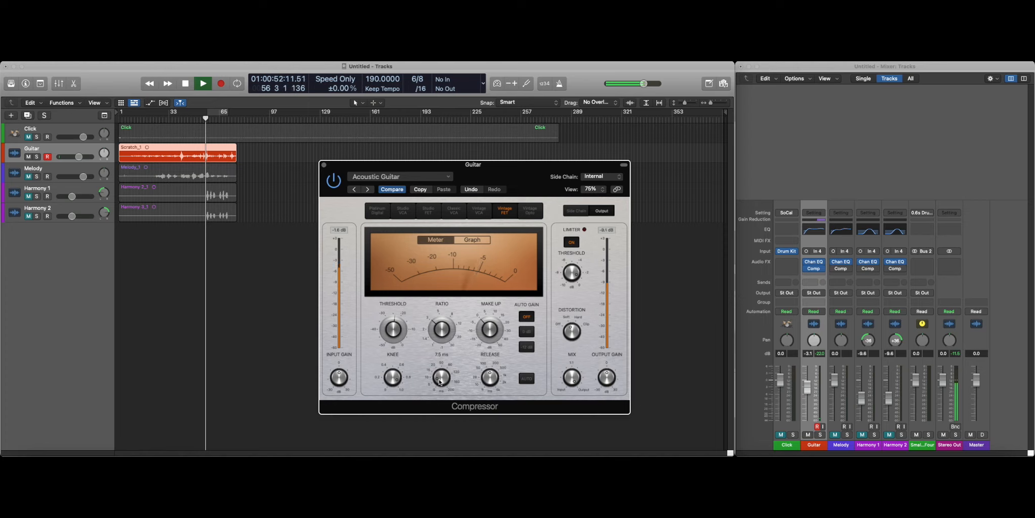
pyautogui.press('space')
pyautogui.moveTo(440, 382); pyautogui.dragTo(438, 355)
pyautogui.press('space')
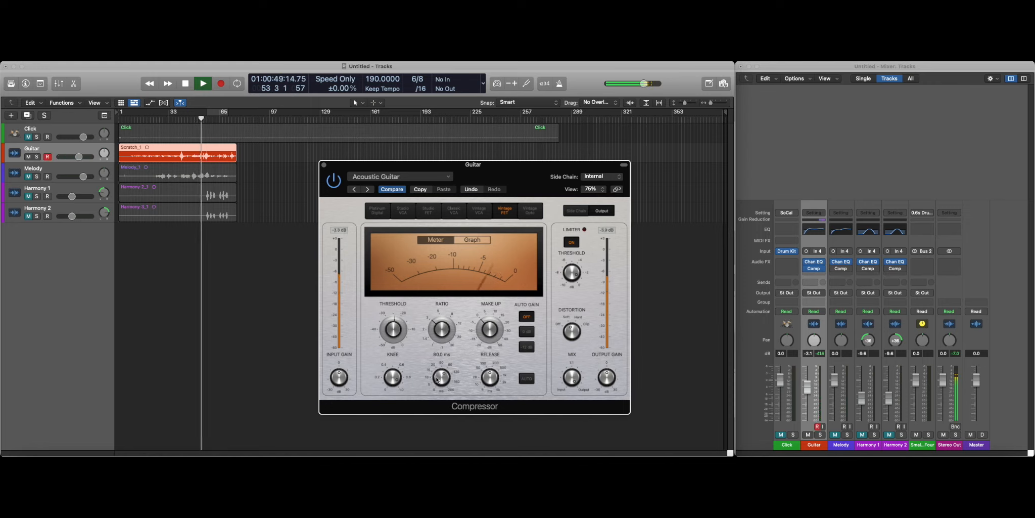
pyautogui.press('space')
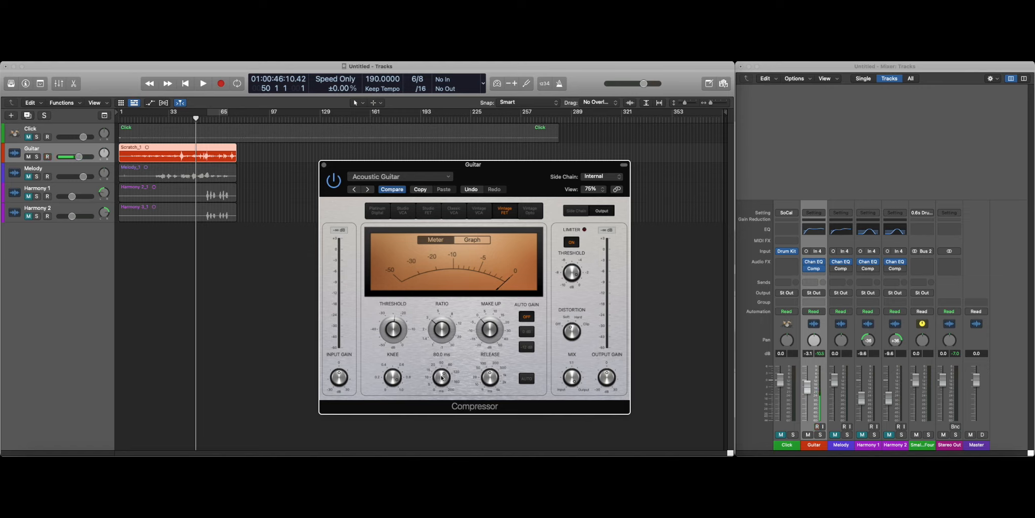
# - Set the Guitar compressor's release to about 1600 ms and audition the guitar
pyautogui.moveTo(487, 382)
pyautogui.press('space')
pyautogui.moveTo(489, 379); pyautogui.dragTo(488, 383)
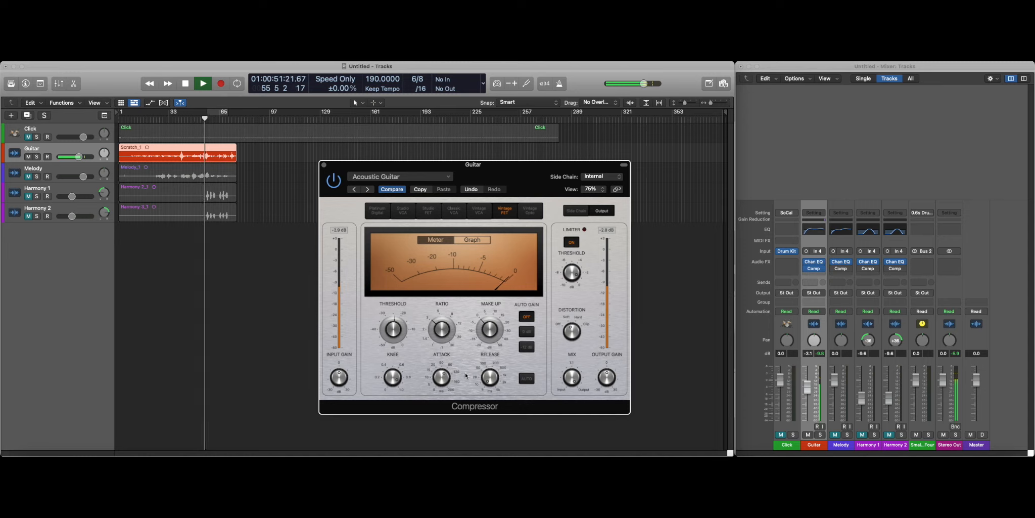
pyautogui.press('space')
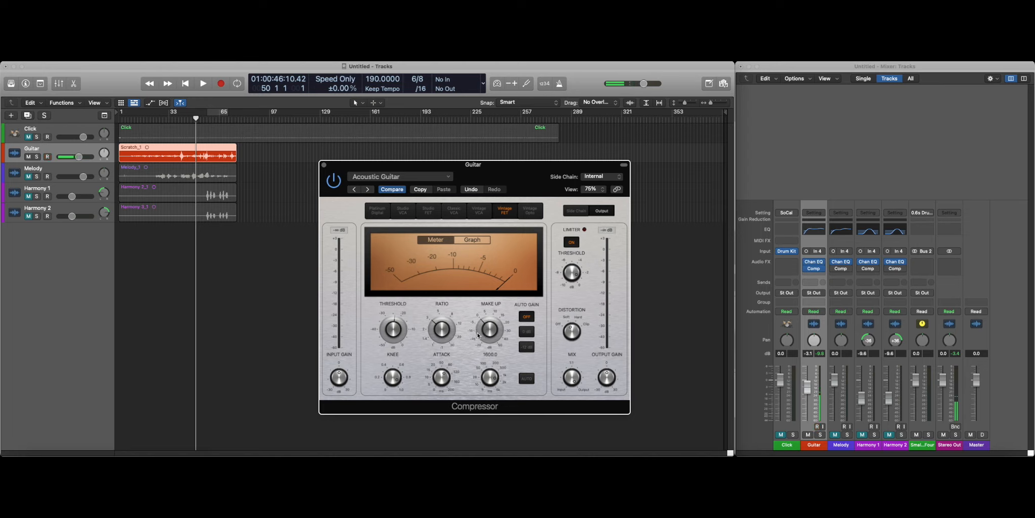
pyautogui.press('space')
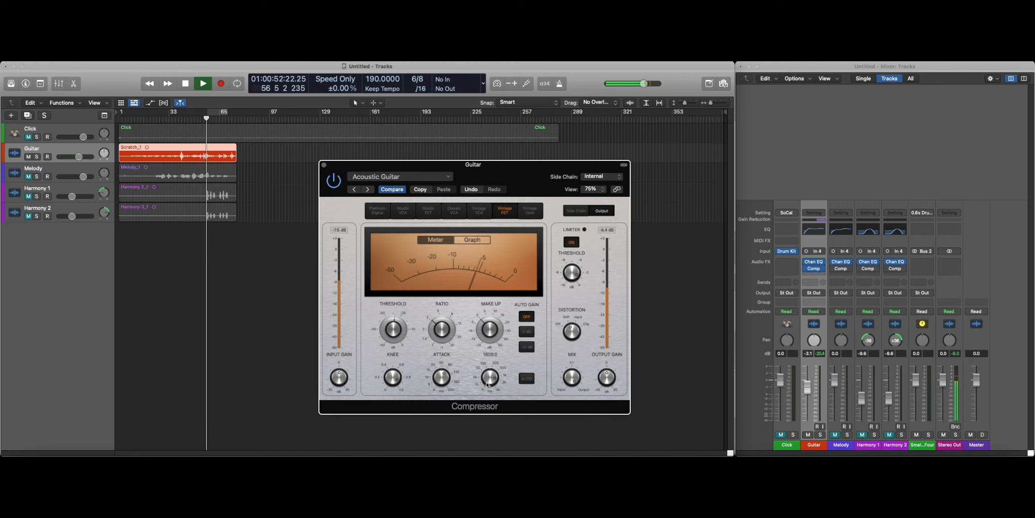
pyautogui.press('space')
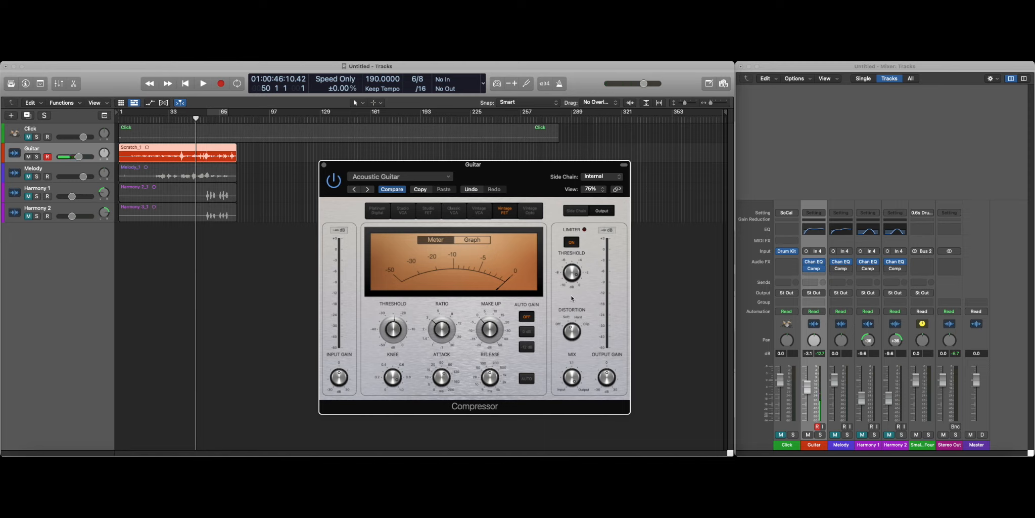
# - Try different distortion settings on the Guitar compressor while the track plays
pyautogui.moveTo(572, 286)
pyautogui.press('space')
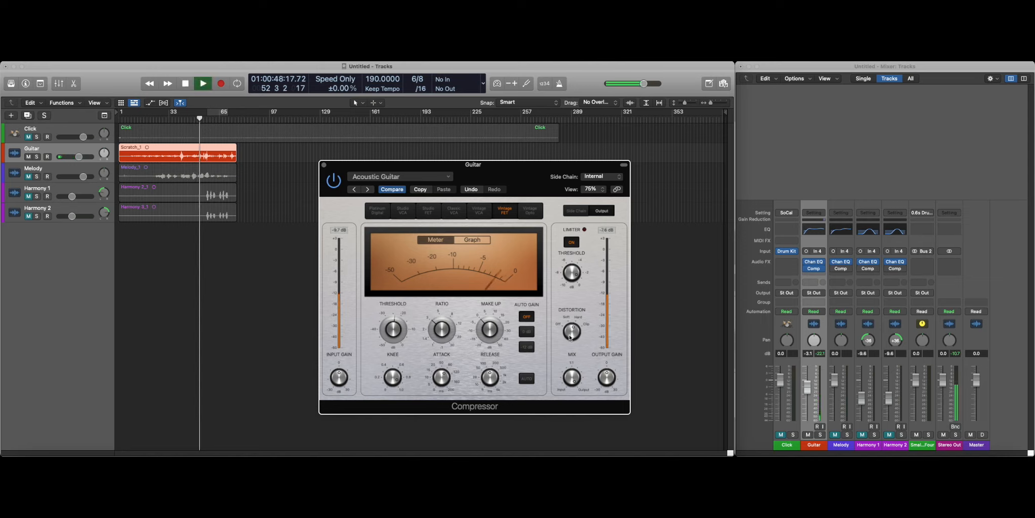
pyautogui.moveTo(571, 326); pyautogui.dragTo(570, 331)
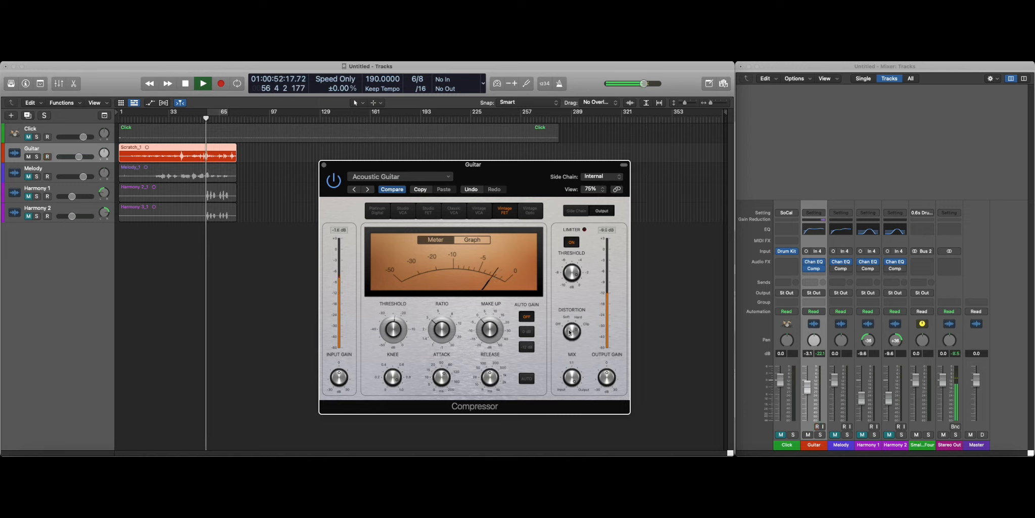
pyautogui.moveTo(569, 331); pyautogui.dragTo(572, 354)
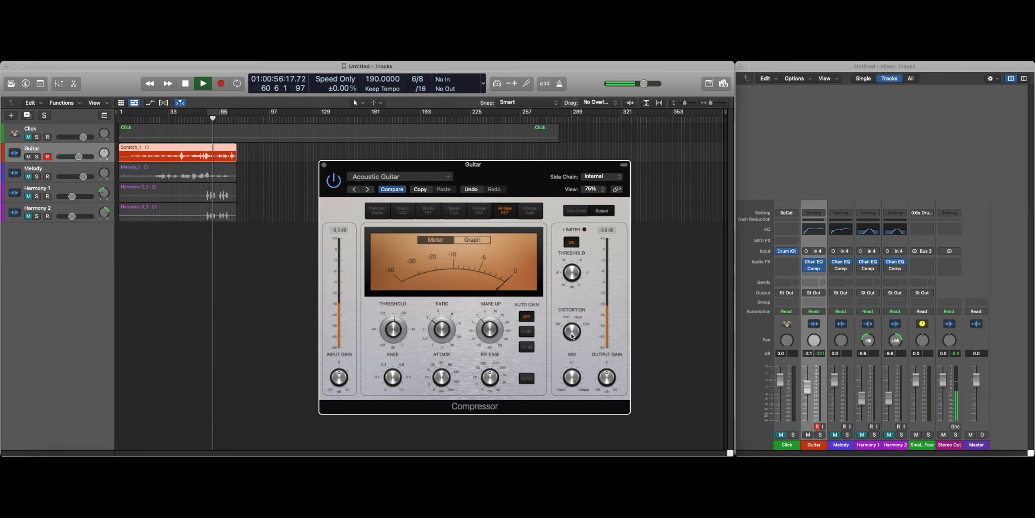
pyautogui.press('space')
pyautogui.moveTo(571, 332); pyautogui.dragTo(569, 329)
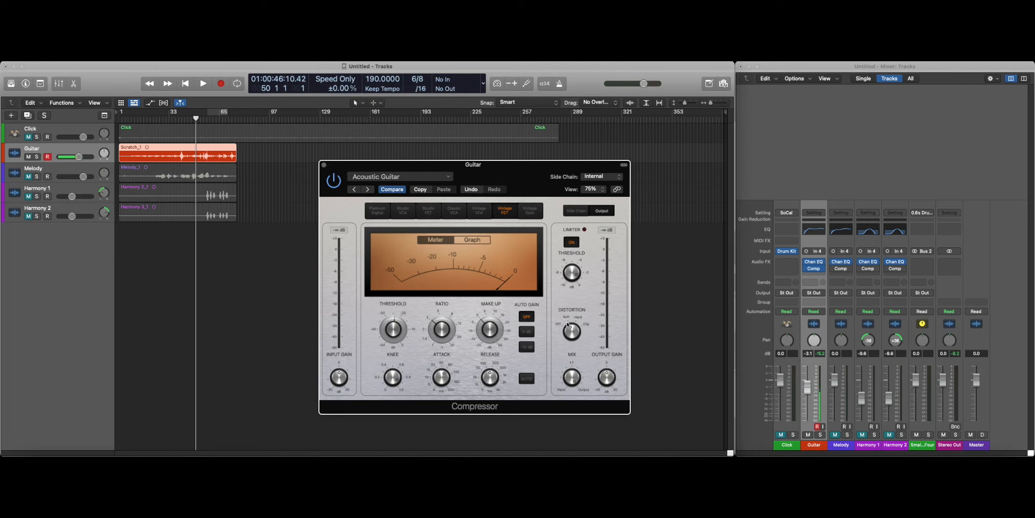
# - Try shifting the Guitar compressor's input/output mix and returning it, and audition the guitar
pyautogui.moveTo(576, 378)
pyautogui.moveTo(572, 376); pyautogui.dragTo(563, 406)
pyautogui.moveTo(564, 406); pyautogui.dragTo(550, 354)
pyautogui.moveTo(607, 379)
pyautogui.press('space')
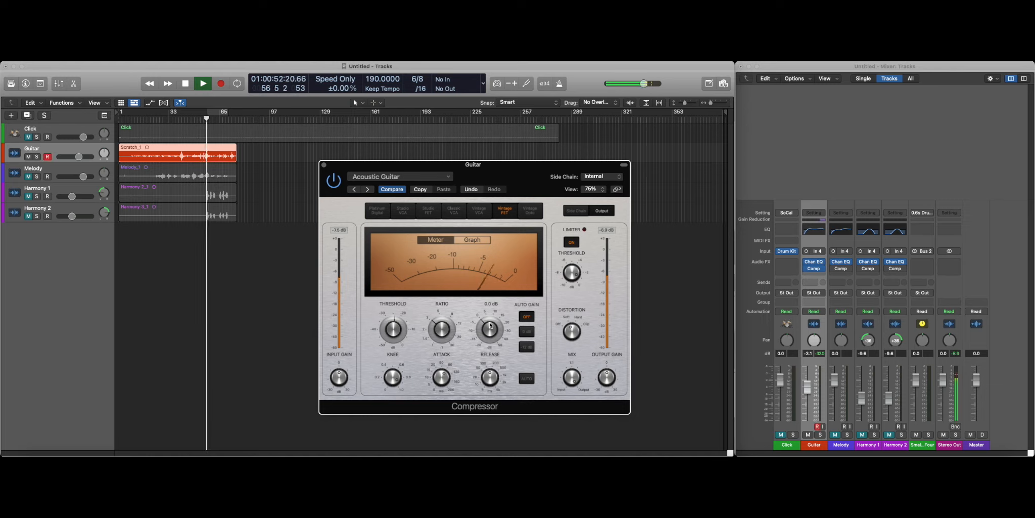
pyautogui.press('space')
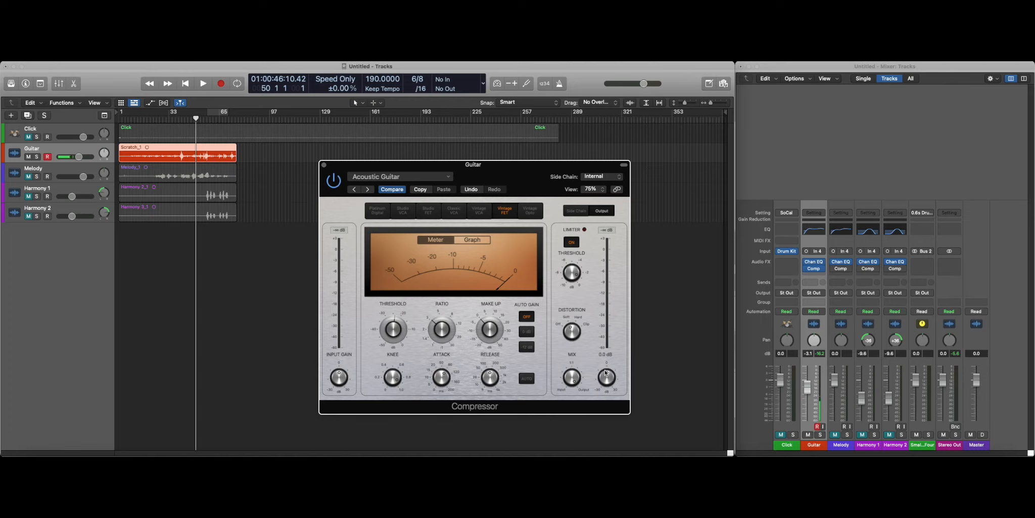
# - Close the Guitar compressor and unmute the Melody track
pyautogui.click(324, 165)
pyautogui.click(74, 172)
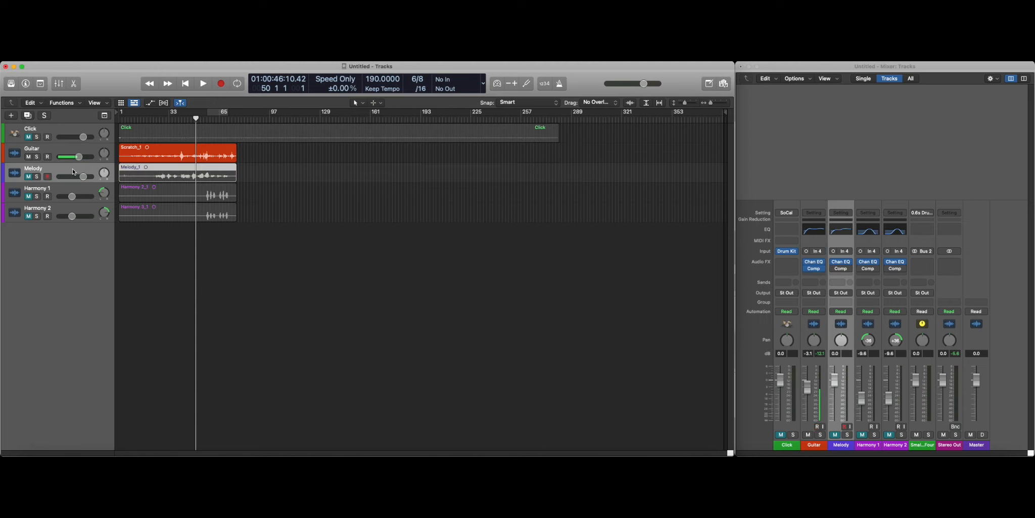
pyautogui.click(29, 177)
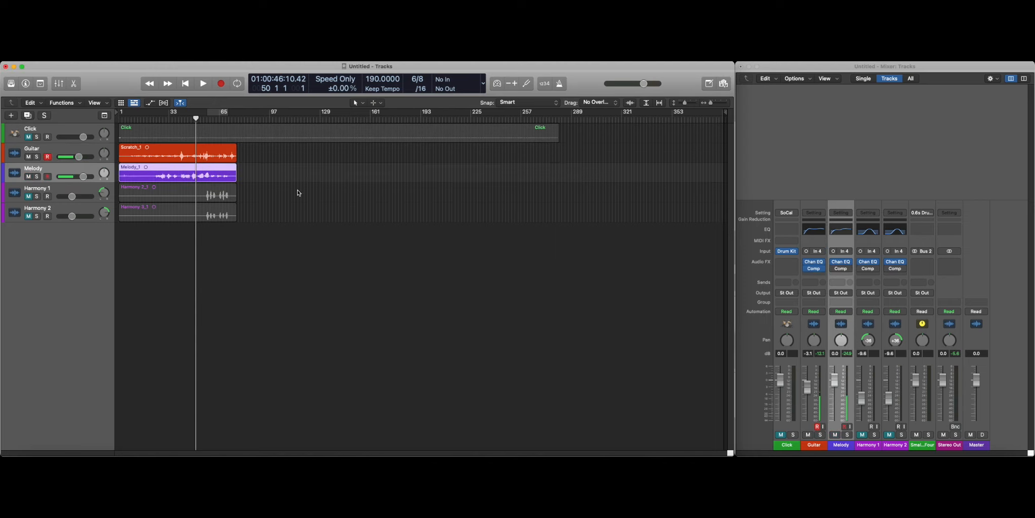
# - Open the Melody track's compressor and load the Light Vocal preset from the Voice category
pyautogui.click(841, 268)
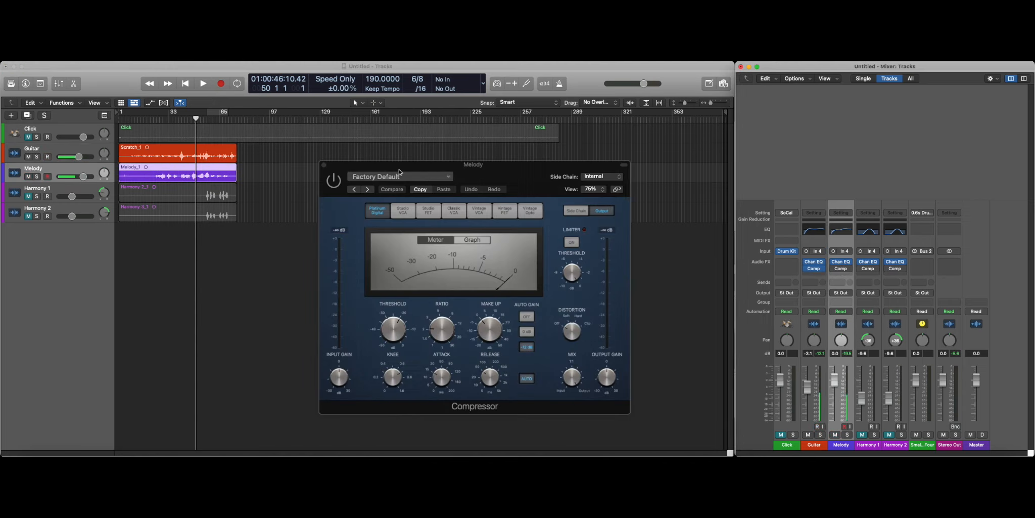
pyautogui.click(370, 176)
pyautogui.moveTo(380, 377)
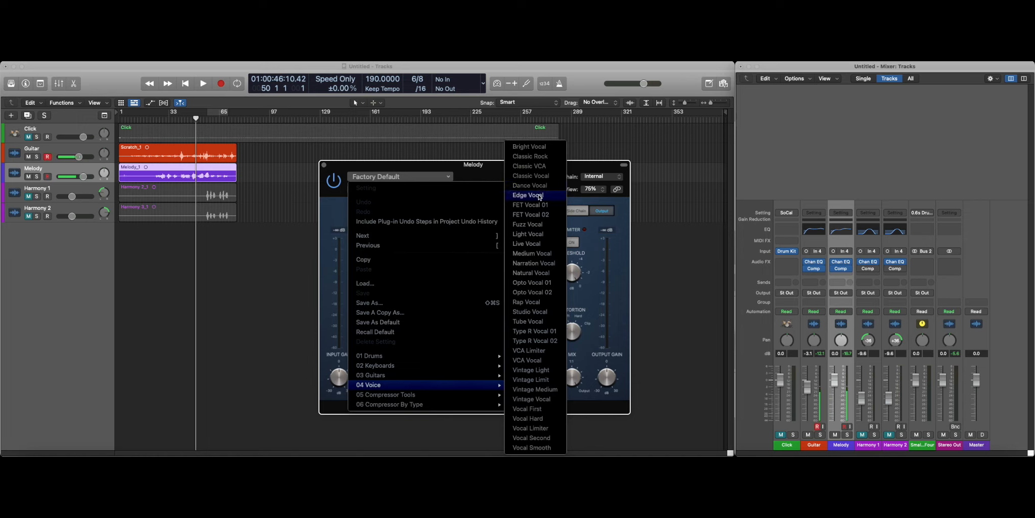
pyautogui.click(528, 234)
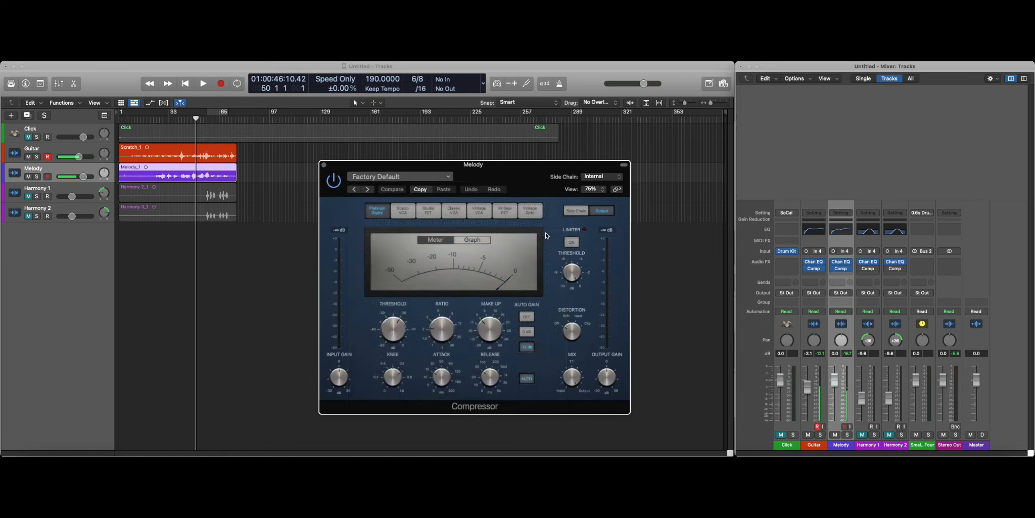
# - Lower the Melody compressor's output gain and set its threshold to -22.5 dB while auditioning the mix
pyautogui.press('space')
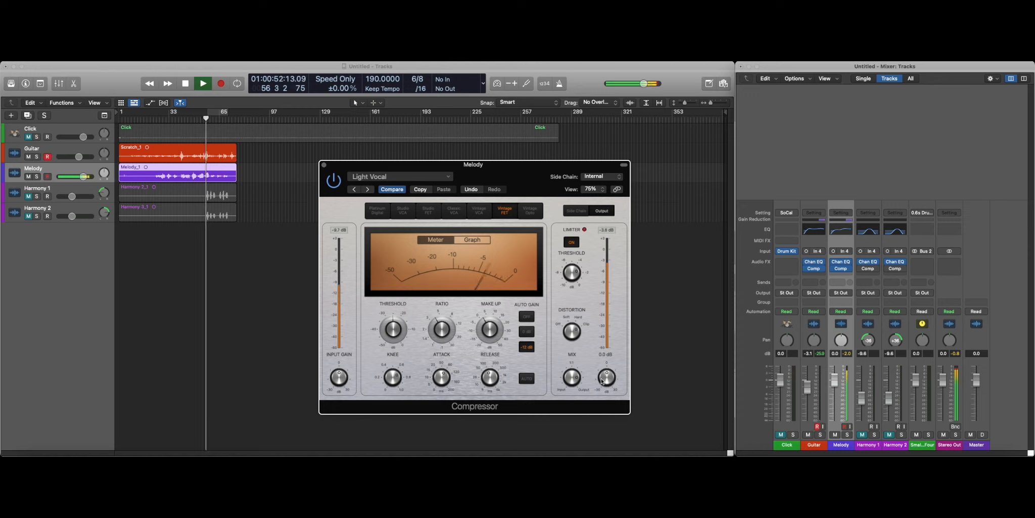
pyautogui.moveTo(609, 381); pyautogui.dragTo(603, 387)
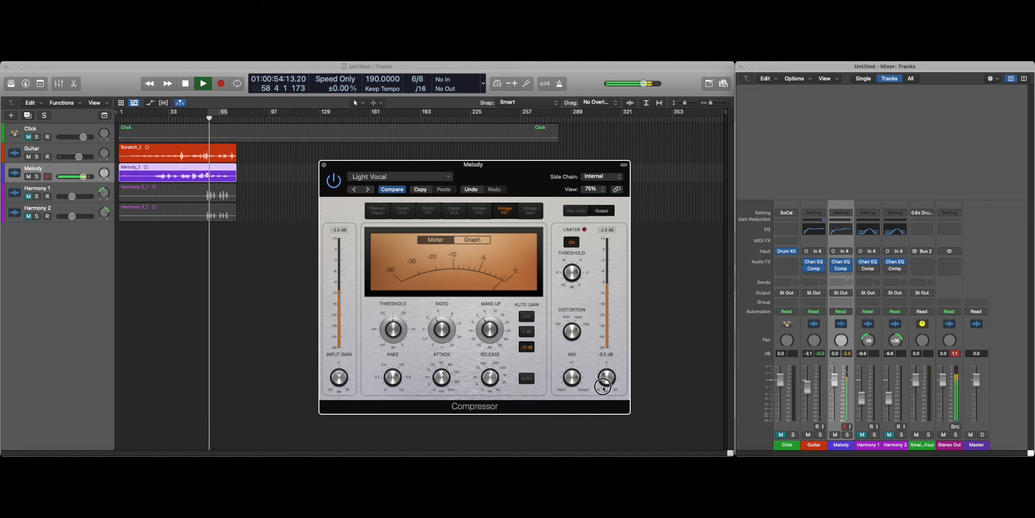
pyautogui.moveTo(394, 332); pyautogui.dragTo(393, 328)
pyautogui.press('space')
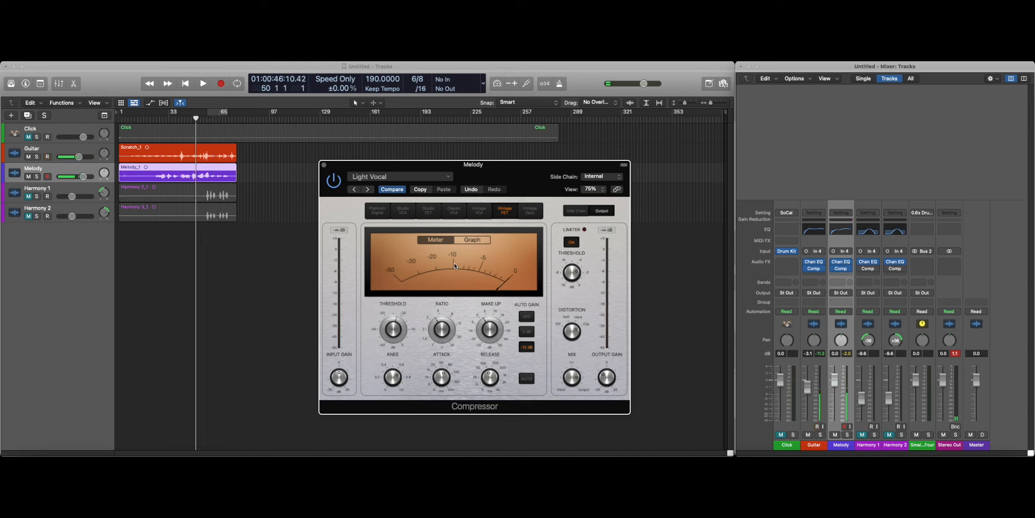
pyautogui.moveTo(400, 326)
pyautogui.press('space')
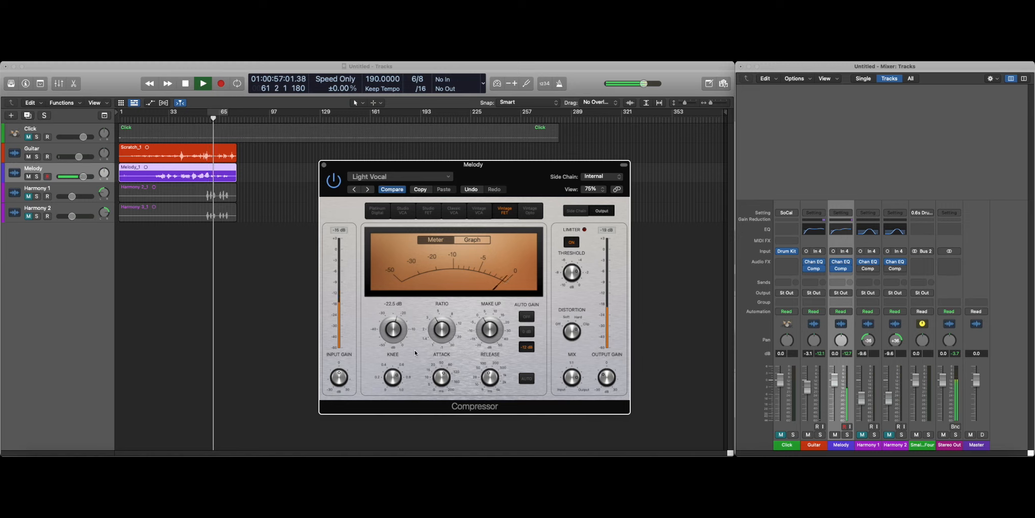
pyautogui.press('space')
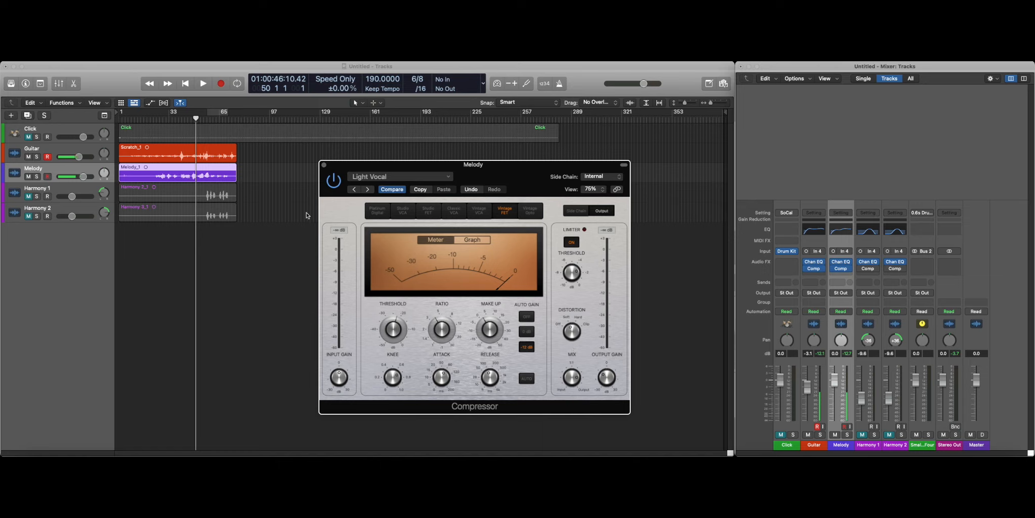
# - Play the section once more to check the compressed melody, and close the Melody compressor
pyautogui.press('space')
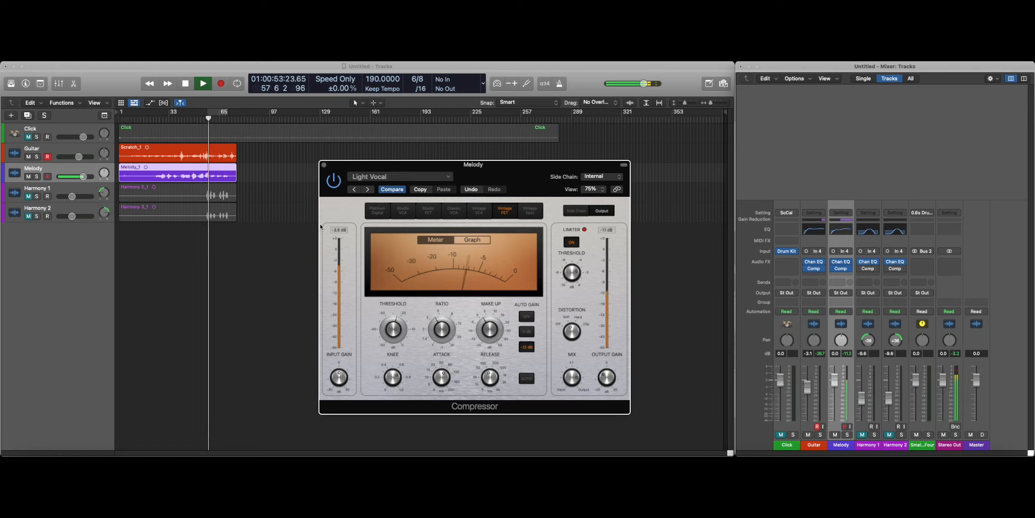
pyautogui.press('space')
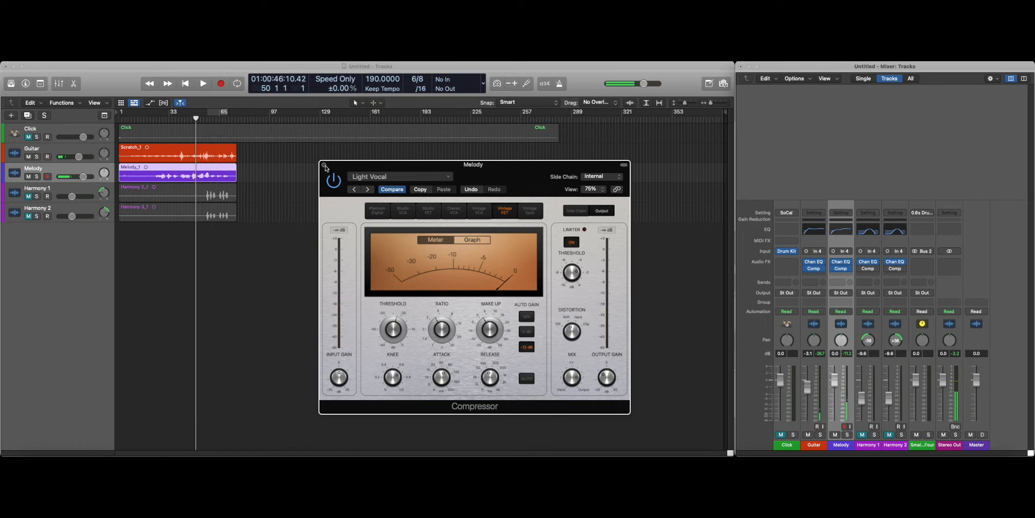
pyautogui.click(324, 165)
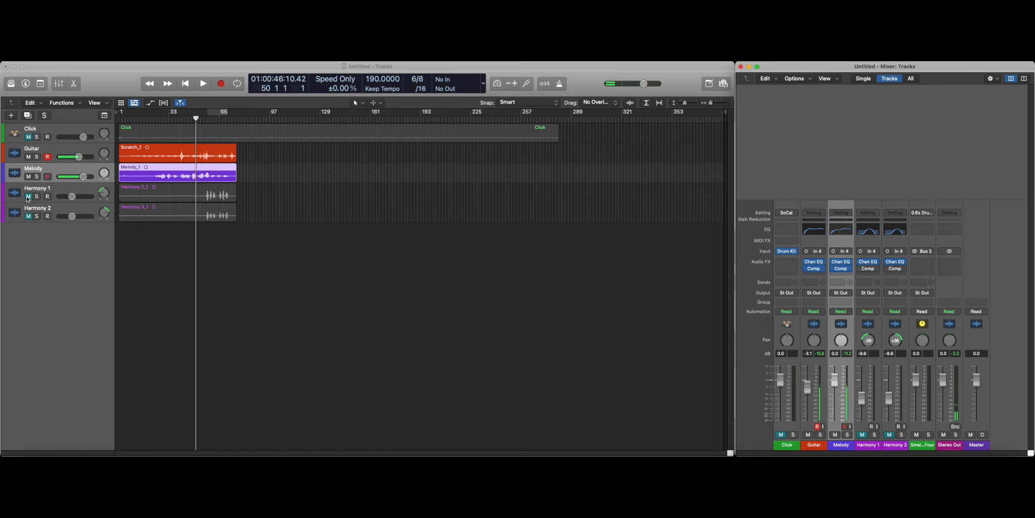
# - Unmute the Harmony 1 and Harmony 2 tracks and audition the full mix from bar 55
pyautogui.moveTo(28, 196); pyautogui.dragTo(28, 214)
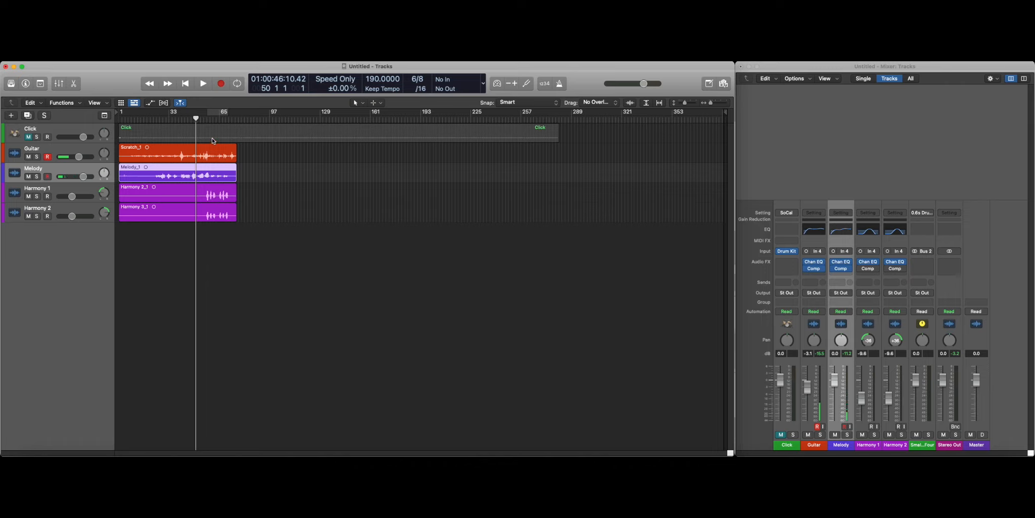
pyautogui.click(204, 118)
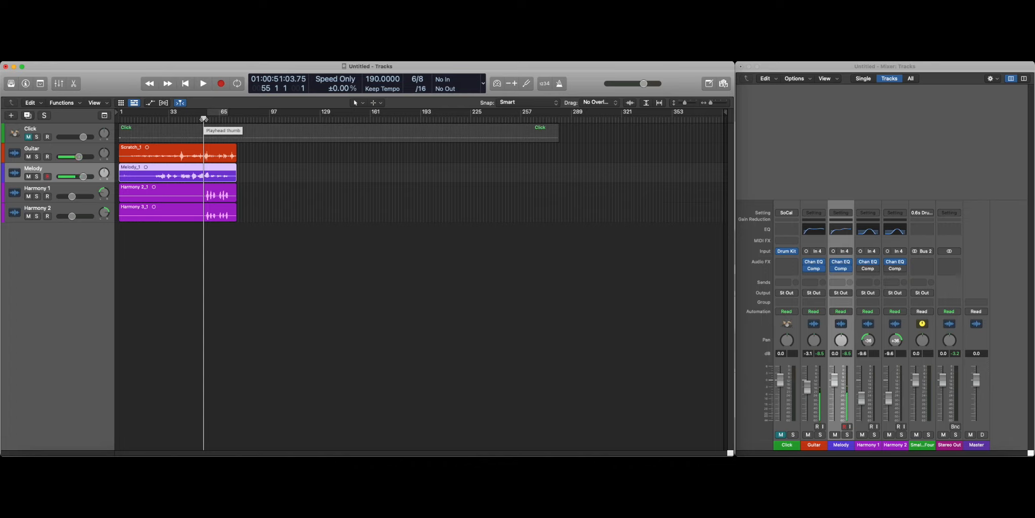
pyautogui.press('space')
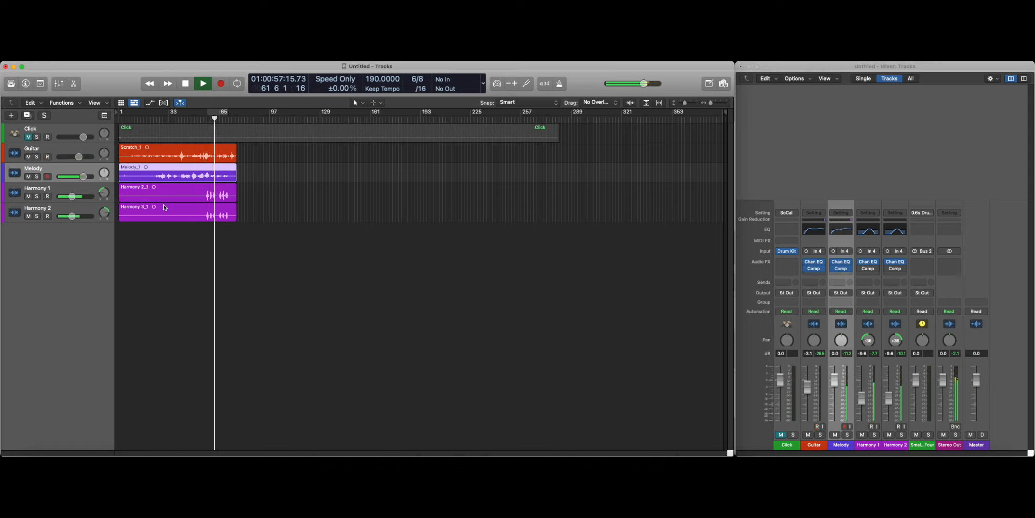
pyautogui.press('space')
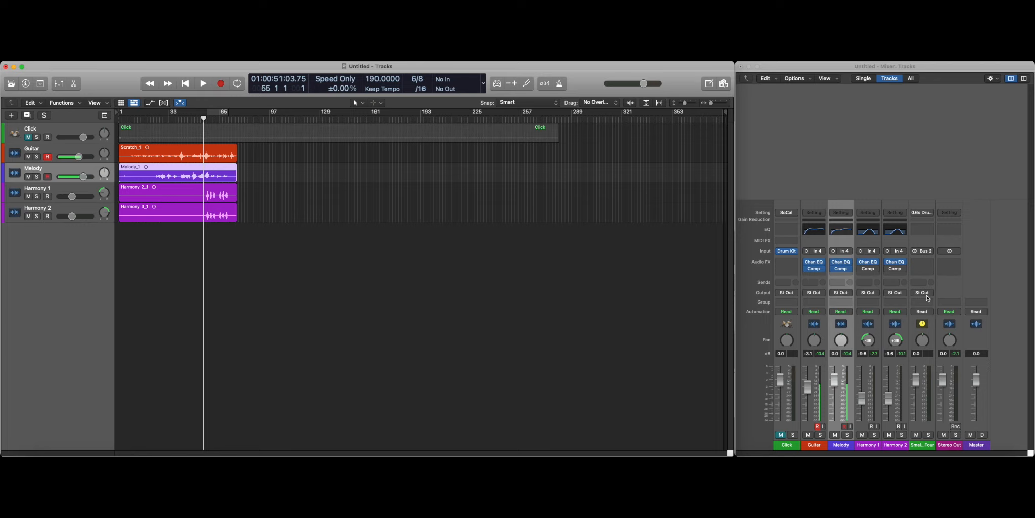
pyautogui.click(815, 274)
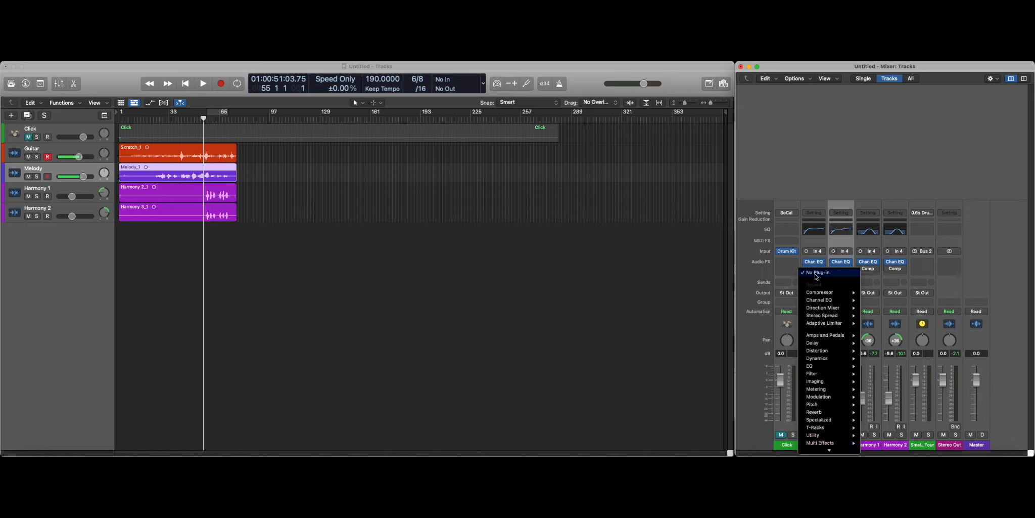
pyautogui.moveTo(821, 413)
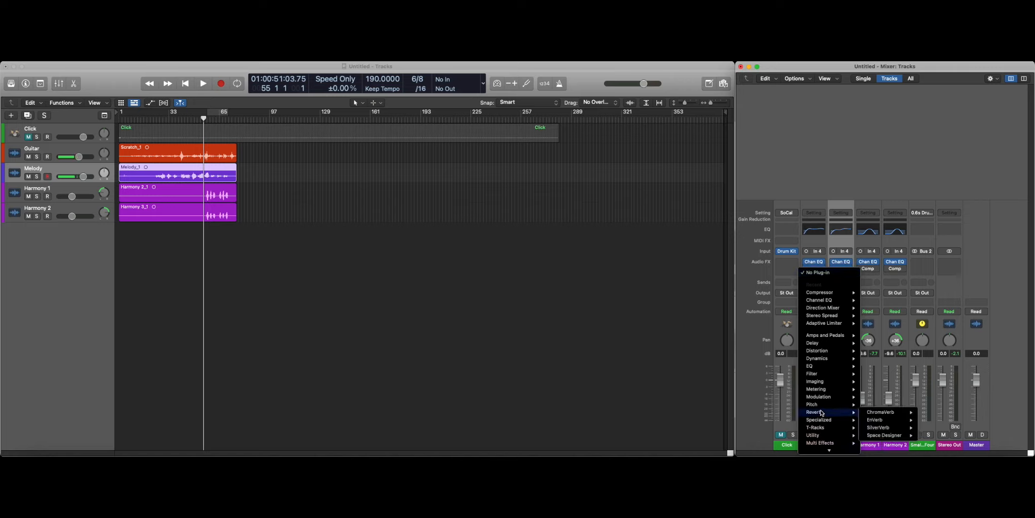
pyautogui.moveTo(892, 438)
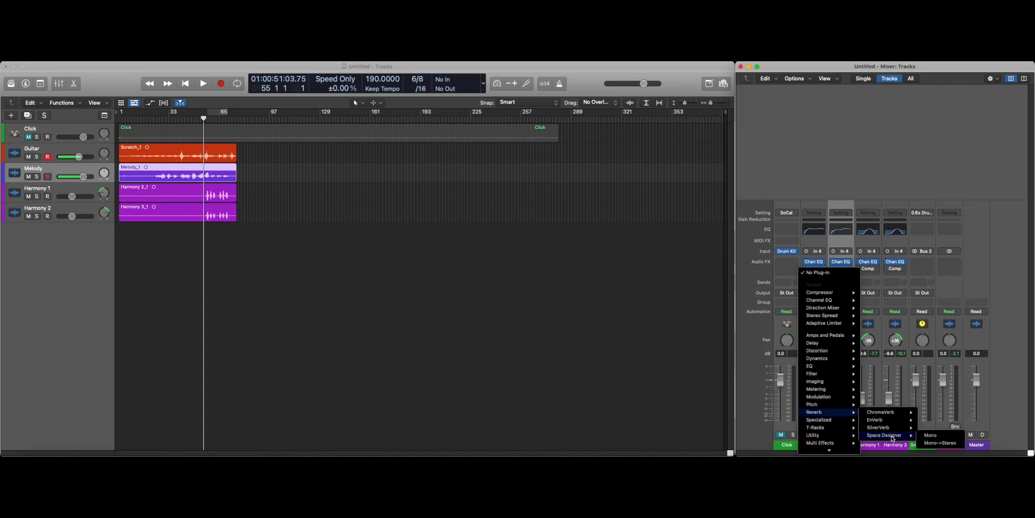
pyautogui.click(742, 340)
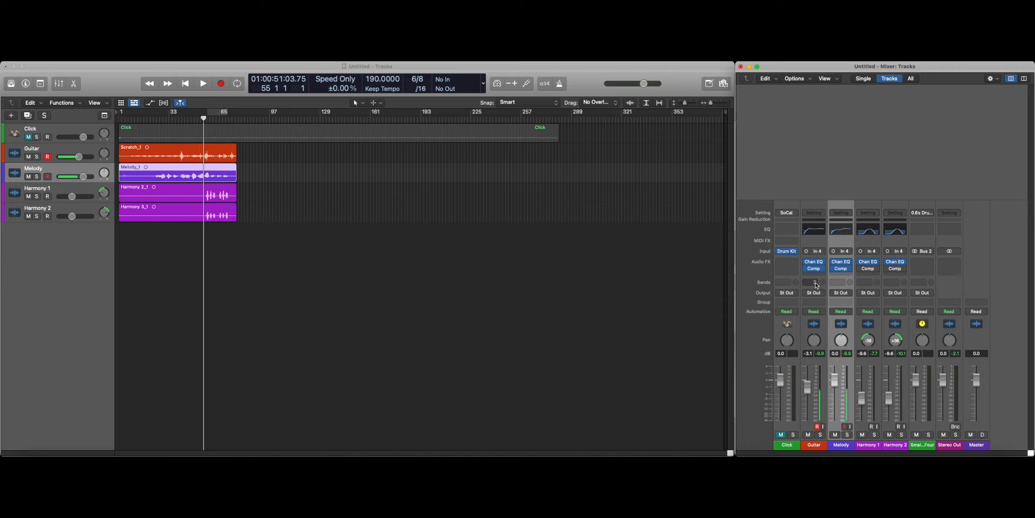
# - Create a track for the Small Room aux channel below Harmony 2, and delete it to remove the aux from the mixer
pyautogui.rightClick(923, 445)
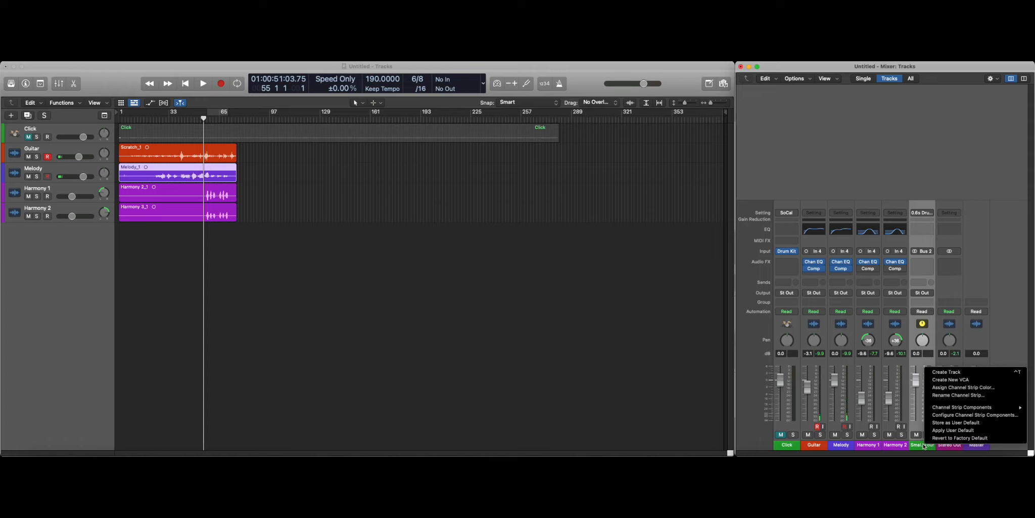
pyautogui.click(956, 373)
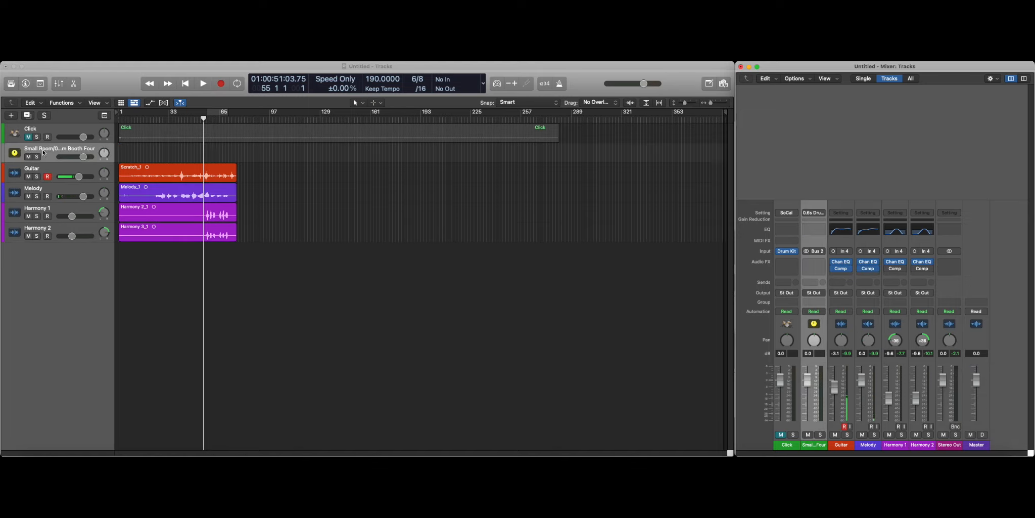
pyautogui.moveTo(44, 150); pyautogui.dragTo(58, 237)
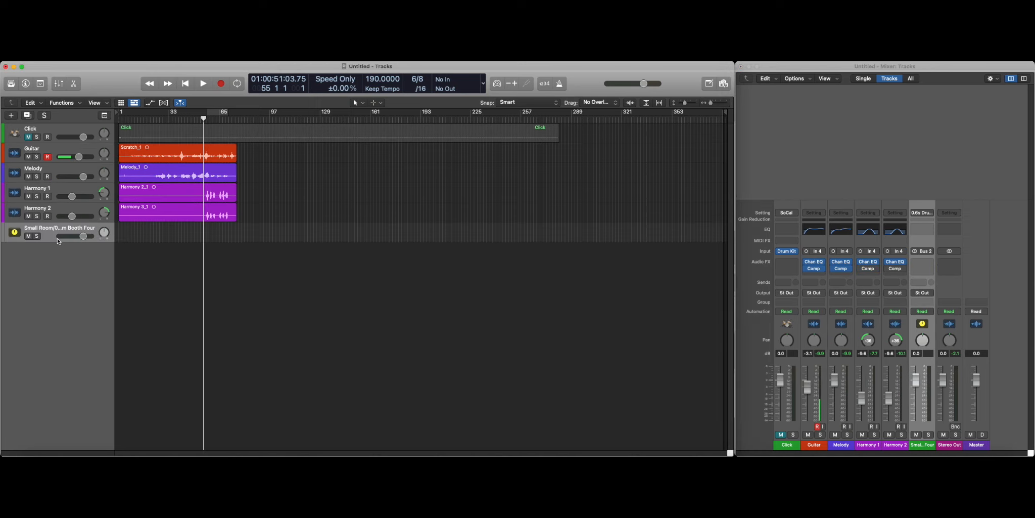
pyautogui.rightClick(45, 231)
pyautogui.moveTo(48, 232)
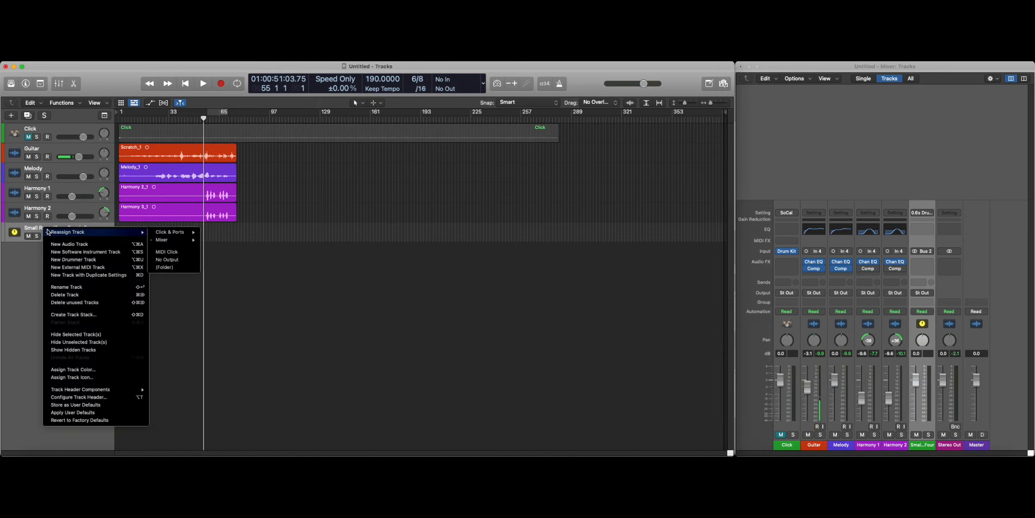
pyautogui.click(68, 295)
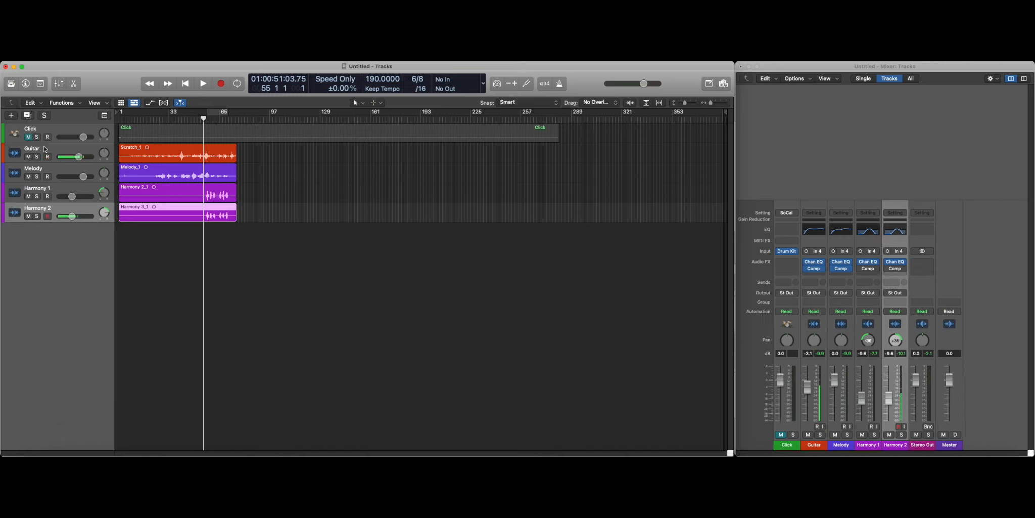
# - Try adding a new track with the Melody track's duplicate settings, and delete the copy
pyautogui.rightClick(58, 170)
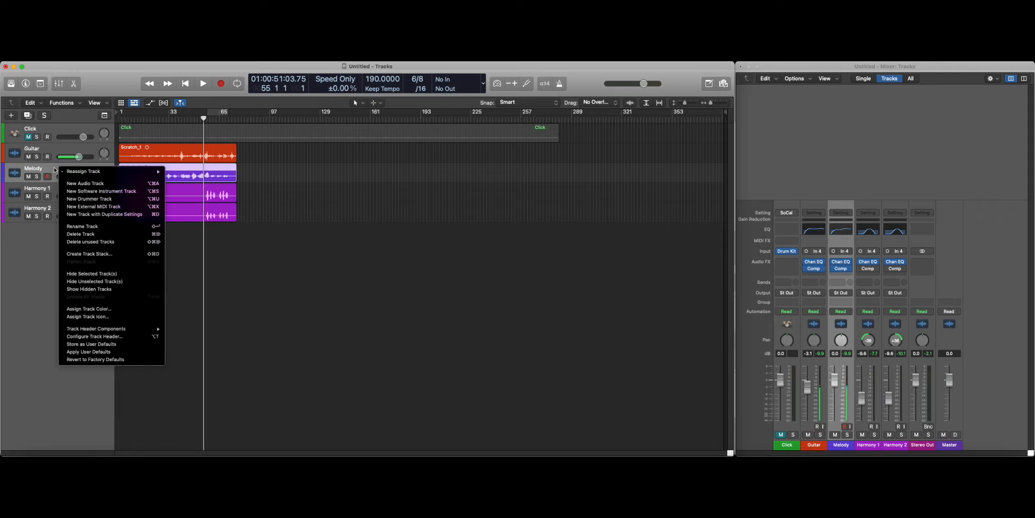
pyautogui.click(90, 215)
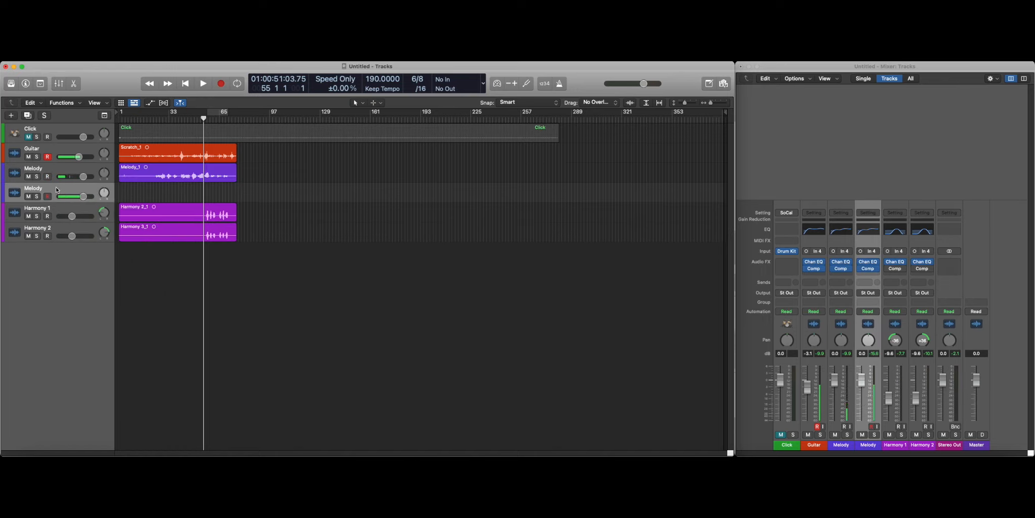
pyautogui.rightClick(149, 174)
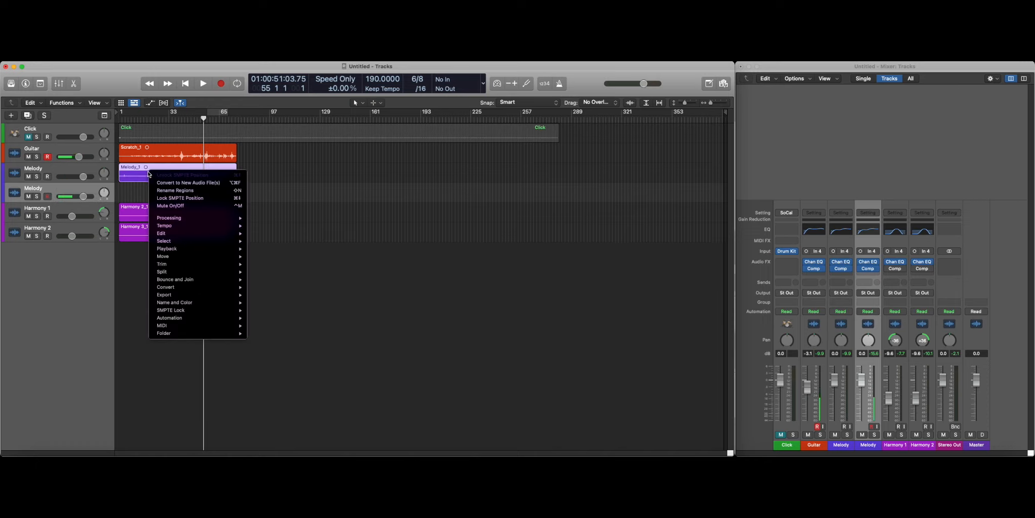
pyautogui.click(142, 174)
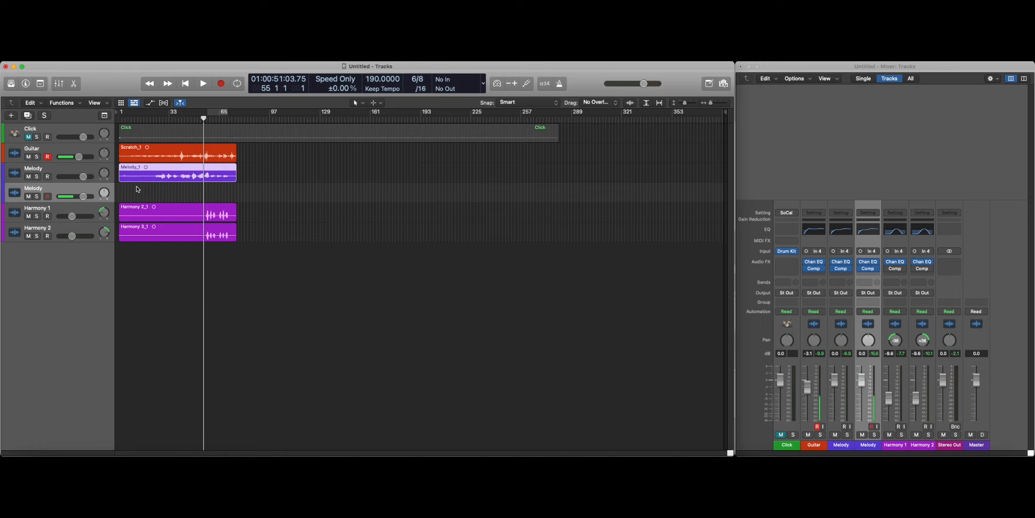
pyautogui.click(64, 192)
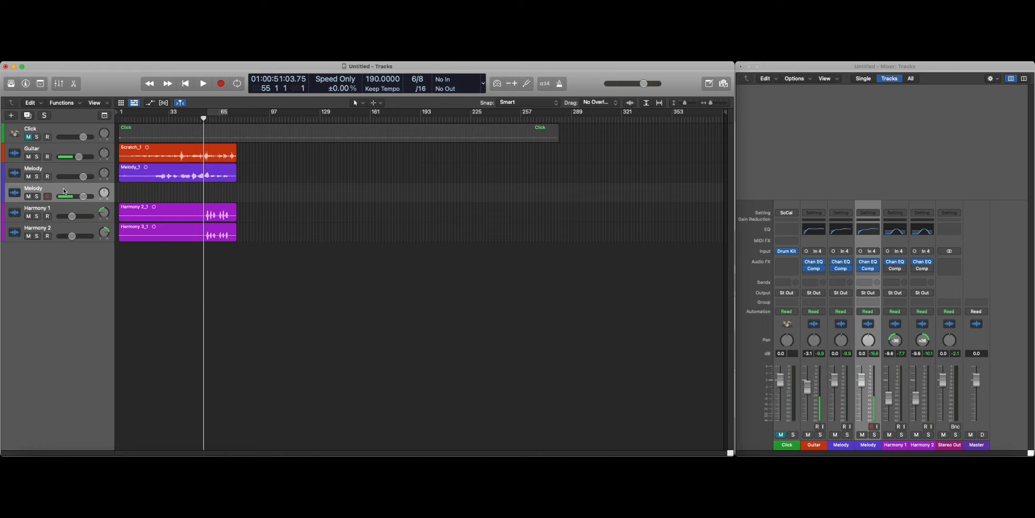
pyautogui.rightClick(64, 191)
pyautogui.click(82, 253)
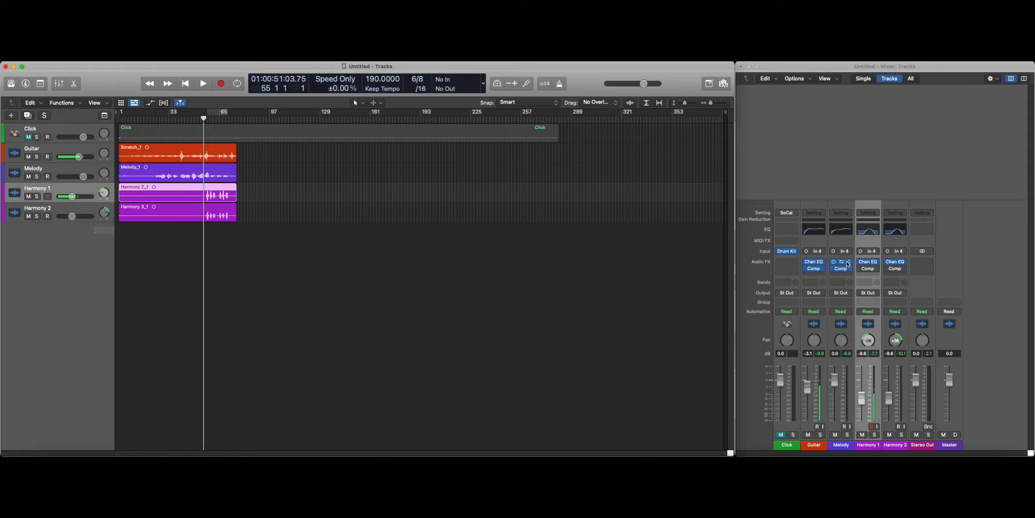
# - Add a Bus 1 send to the Melody channel and rename the new aux channel as Room
pyautogui.click(842, 282)
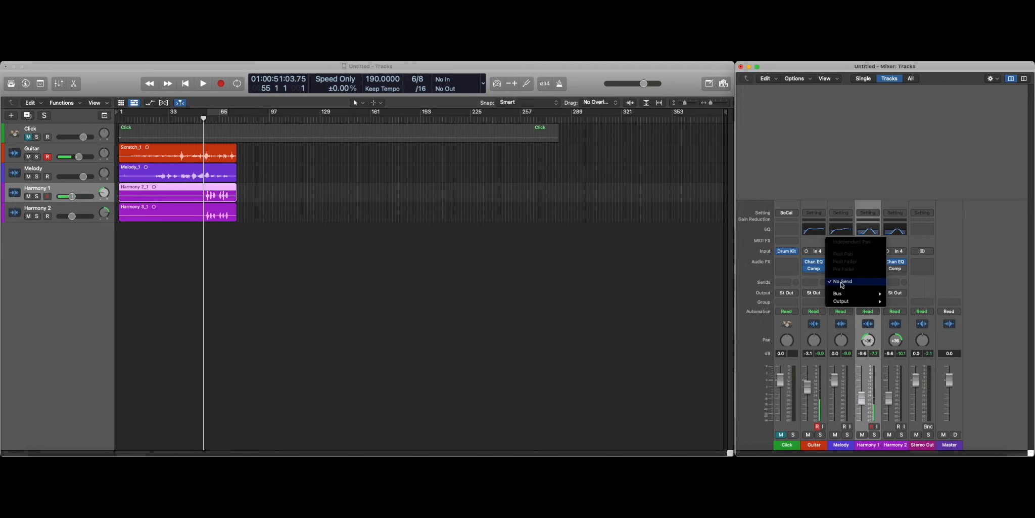
pyautogui.moveTo(849, 299)
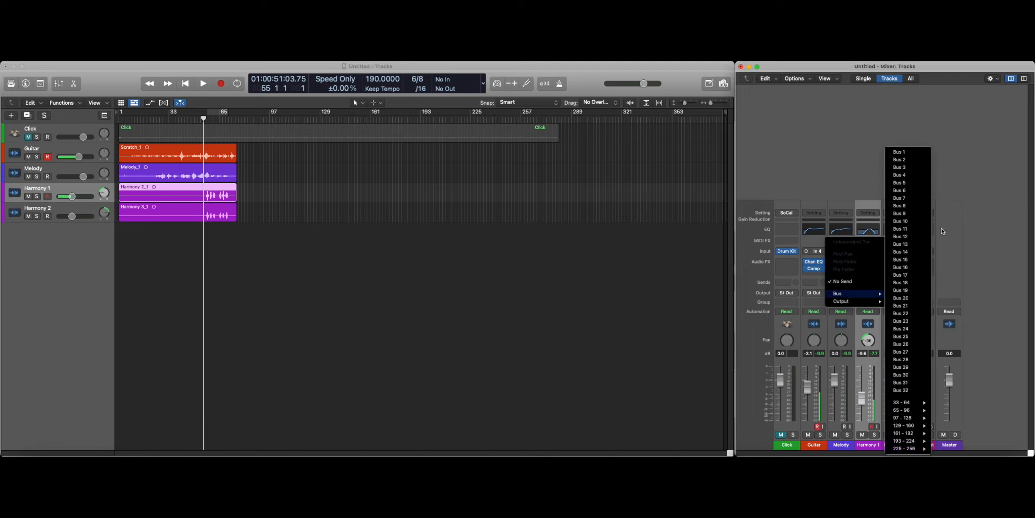
pyautogui.click(914, 152)
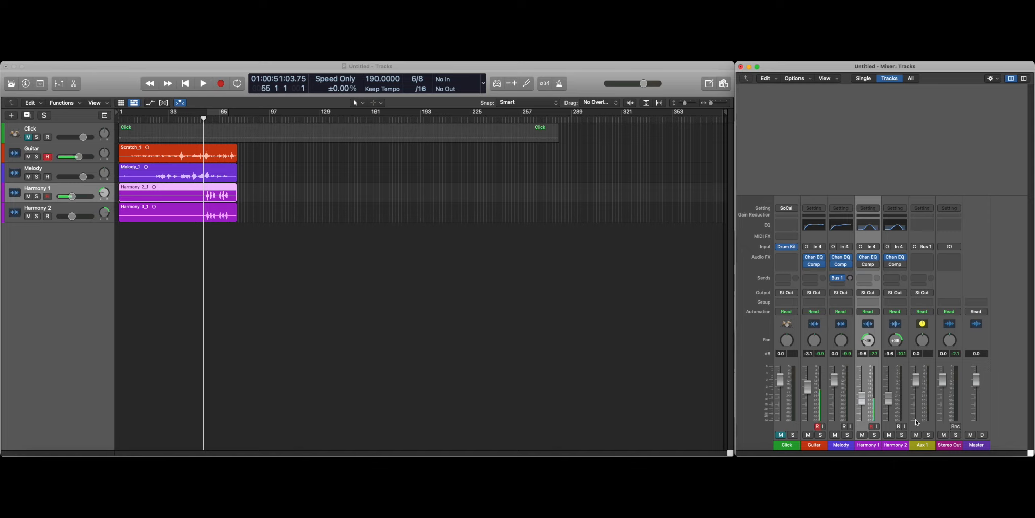
pyautogui.doubleClick(923, 445)
pyautogui.write('Room')
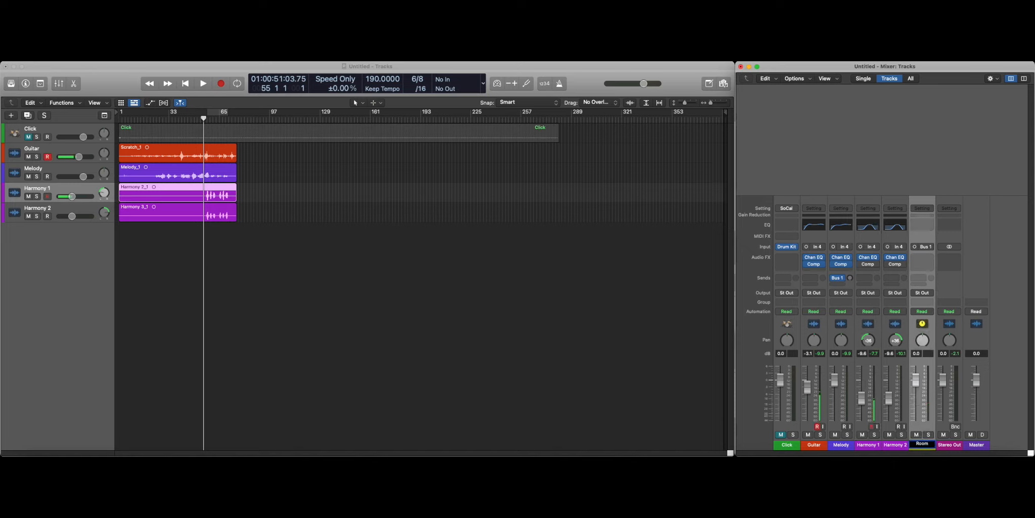
pyautogui.press('Return')
# - Insert a Space Designer reverb on the Room aux and load the 0.4s Live Chamber preset from the Small Spaces rooms
pyautogui.click(923, 259)
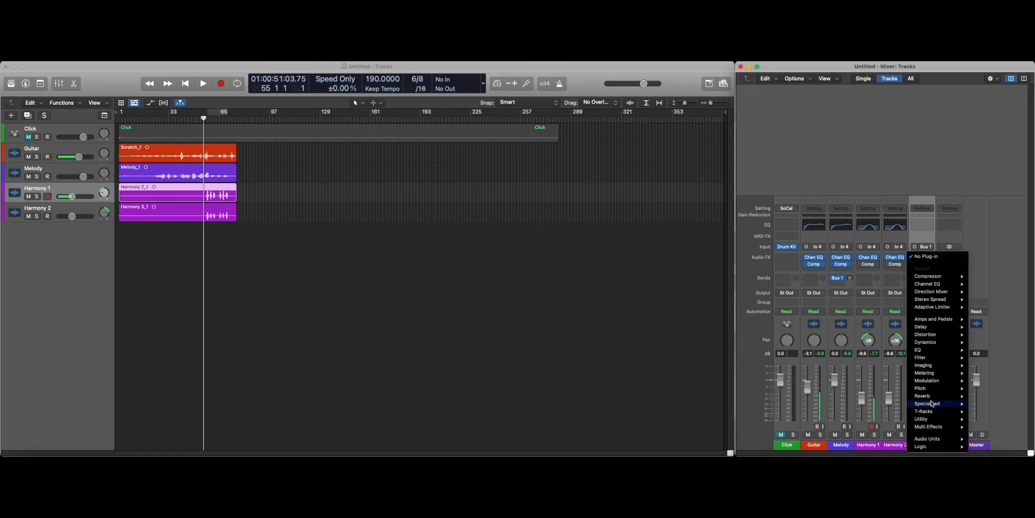
pyautogui.moveTo(933, 396)
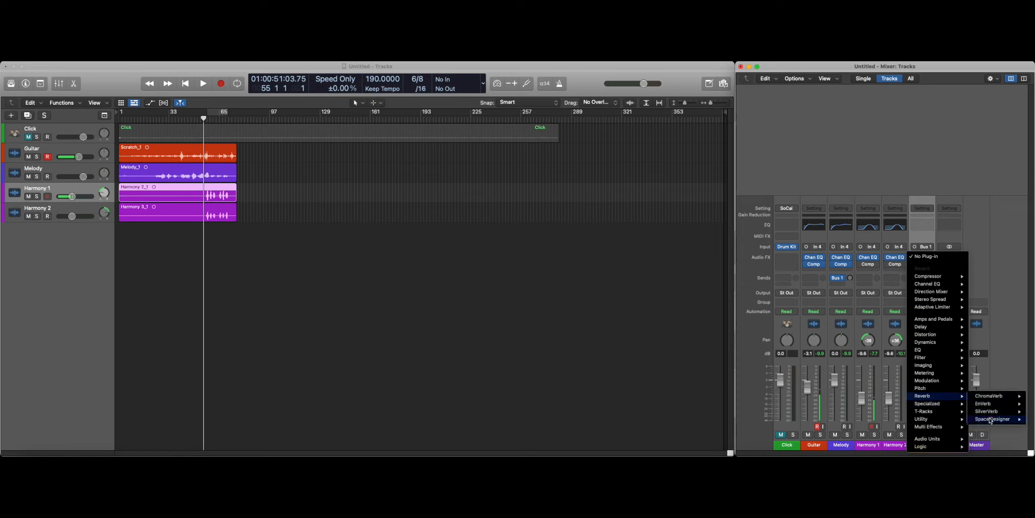
pyautogui.moveTo(991, 422)
pyautogui.click(944, 426)
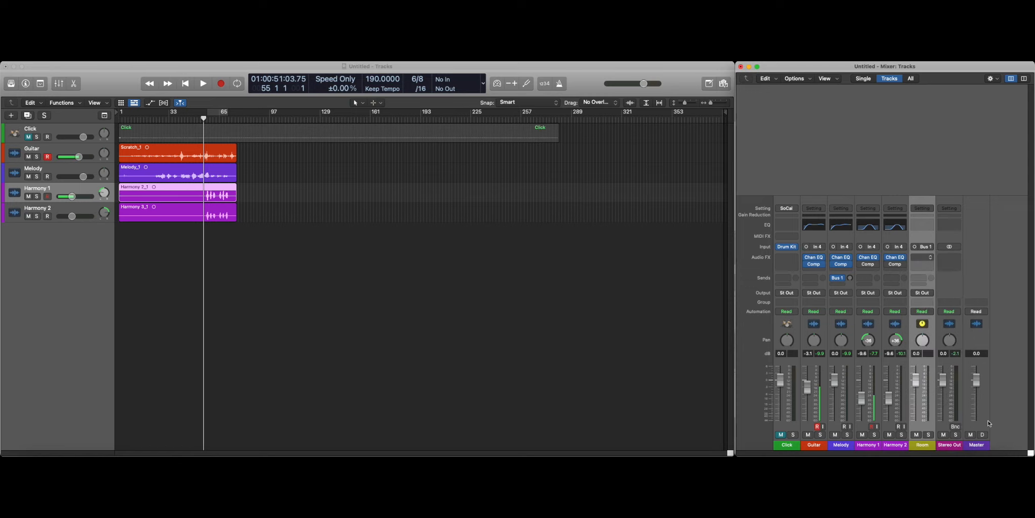
pyautogui.click(437, 179)
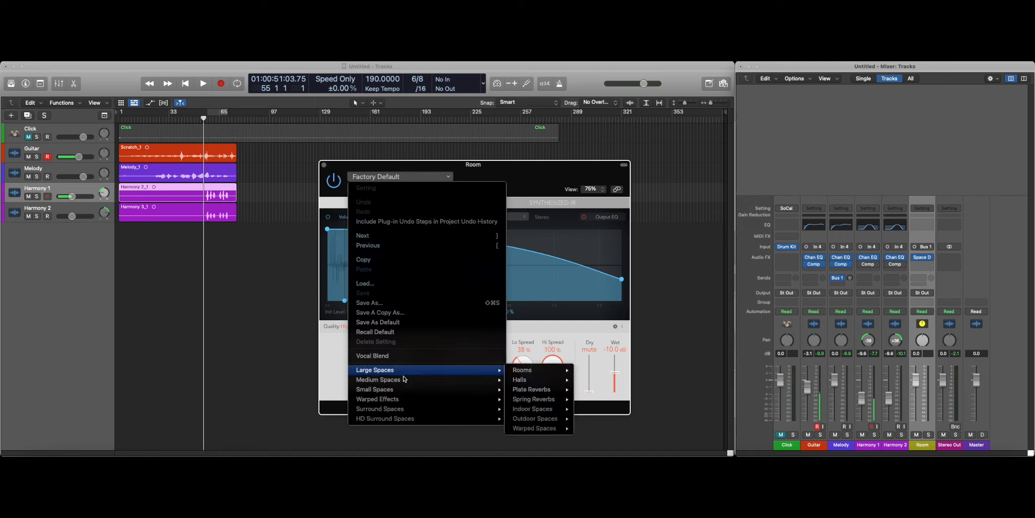
pyautogui.moveTo(398, 389)
pyautogui.moveTo(544, 383)
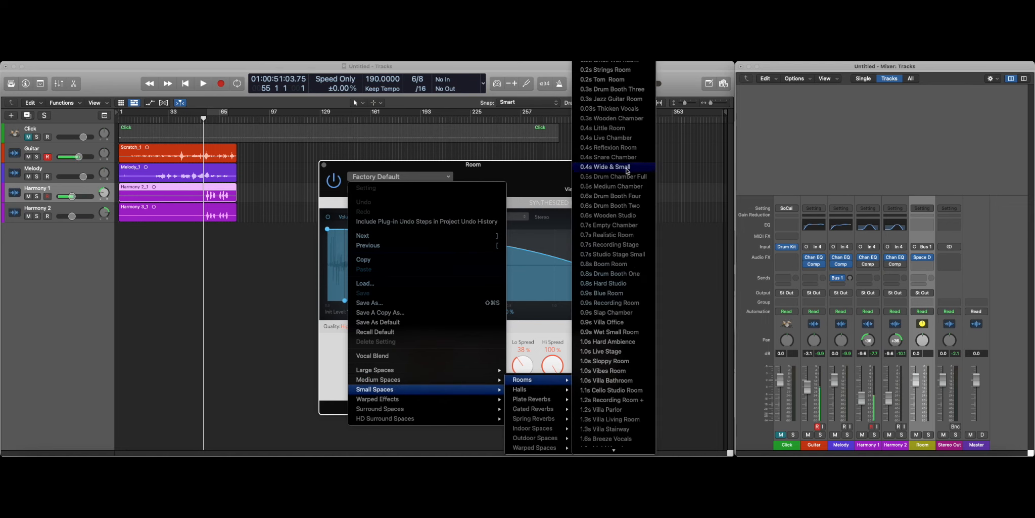
pyautogui.click(605, 137)
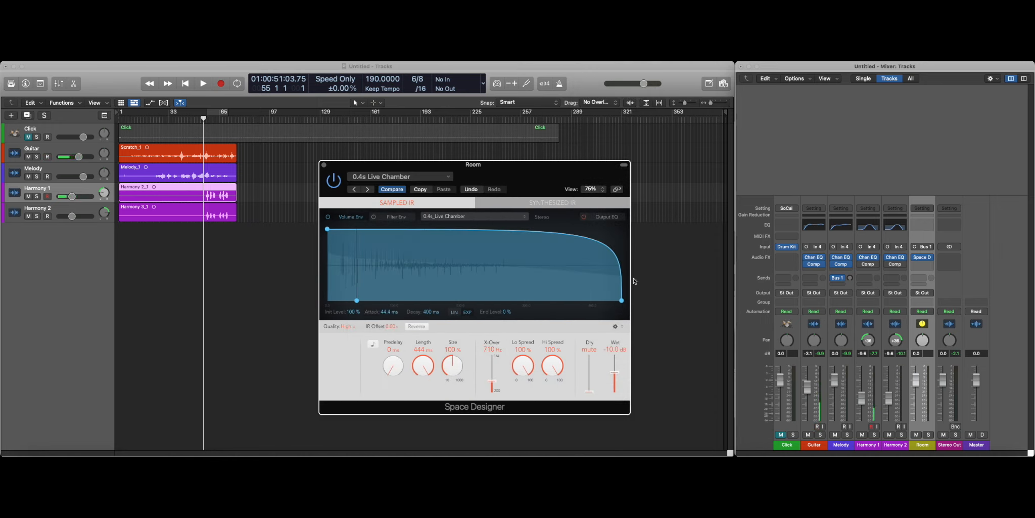
# - Select the Guitar through Harmony 2 tracks together and send them all to Bus 1, the Room reverb
pyautogui.click(50, 149)
pyautogui.keyDown('shift'); pyautogui.click(48, 203); pyautogui.keyUp('shift')
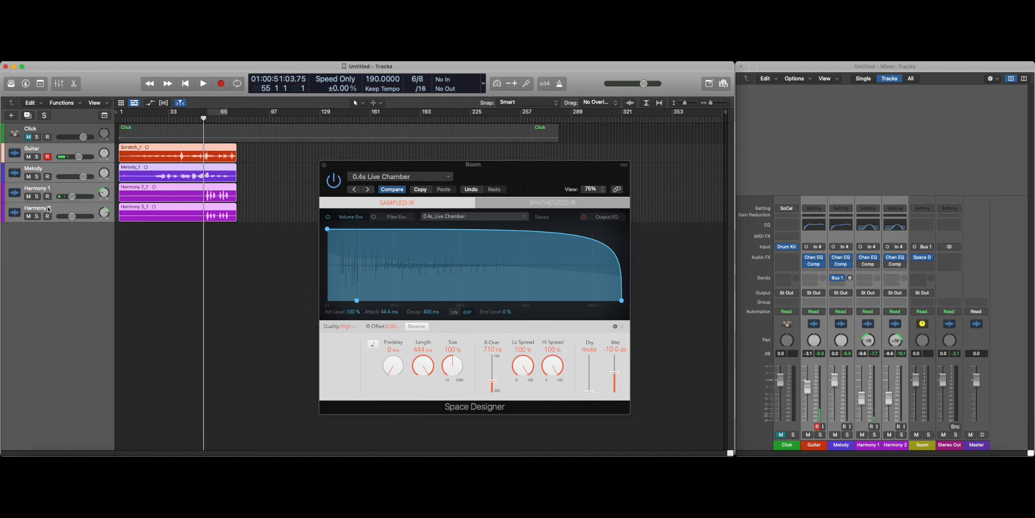
pyautogui.click(815, 282)
pyautogui.moveTo(829, 288)
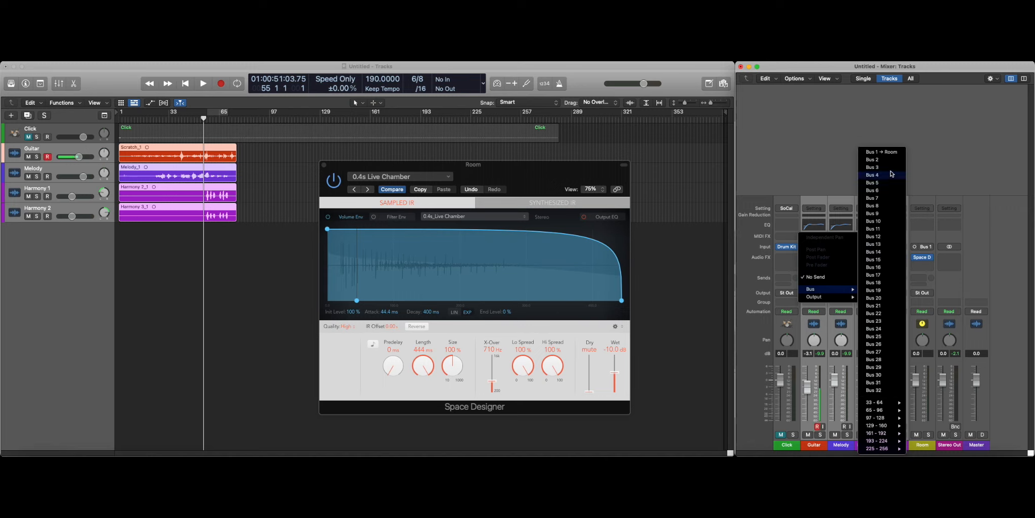
pyautogui.click(886, 152)
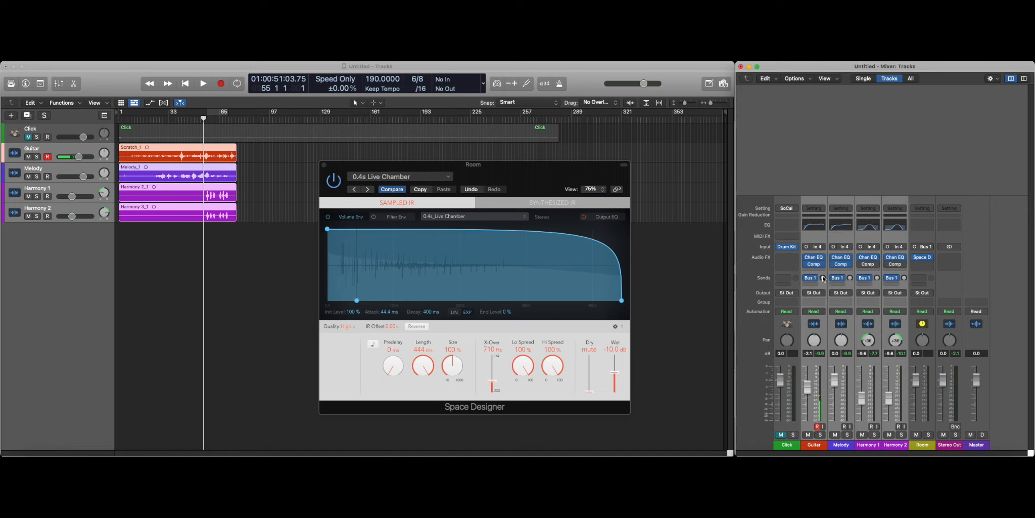
# - Raise the Bus 1 send level on the four selected tracks while auditioning the reverb from bar 55
pyautogui.moveTo(824, 279); pyautogui.dragTo(822, 265)
pyautogui.press('space')
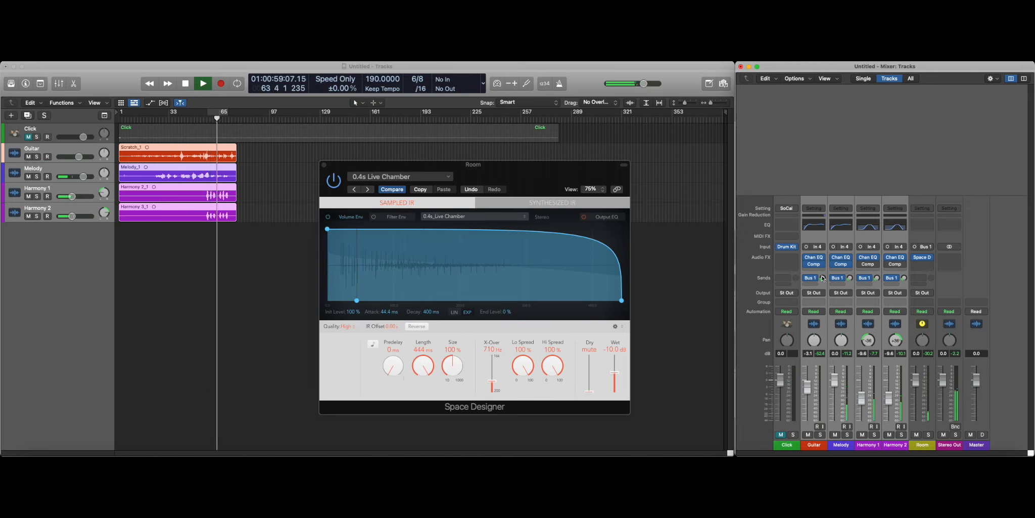
pyautogui.press('space')
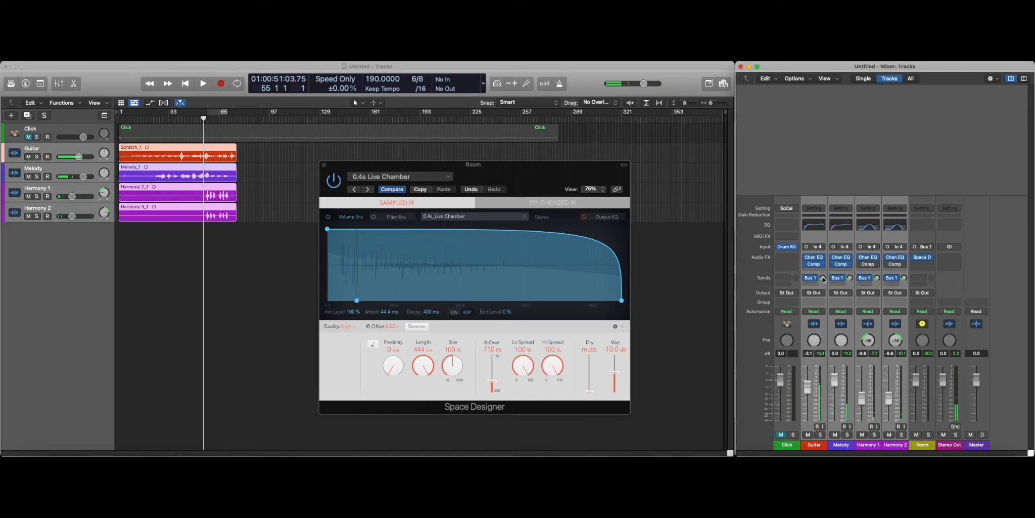
pyautogui.press('space')
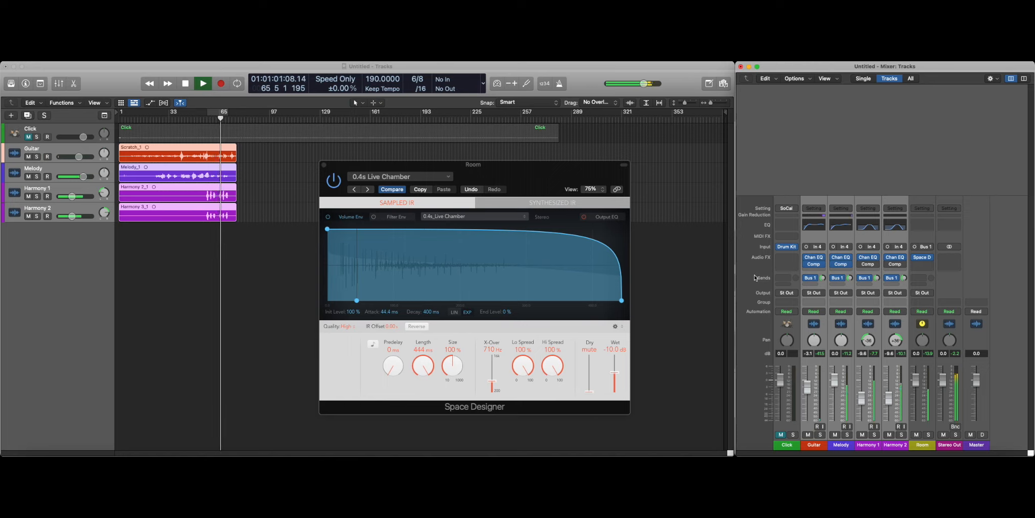
# - Set the Room reverb's predelay to 13 ms and audition it in the mix from bar 55
pyautogui.press('space')
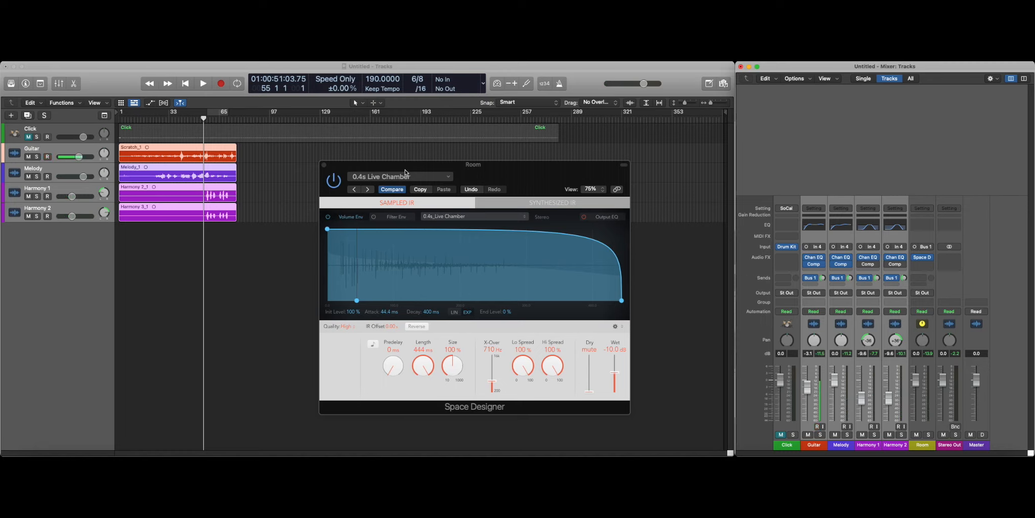
pyautogui.click(390, 369)
pyautogui.moveTo(390, 369); pyautogui.dragTo(391, 368)
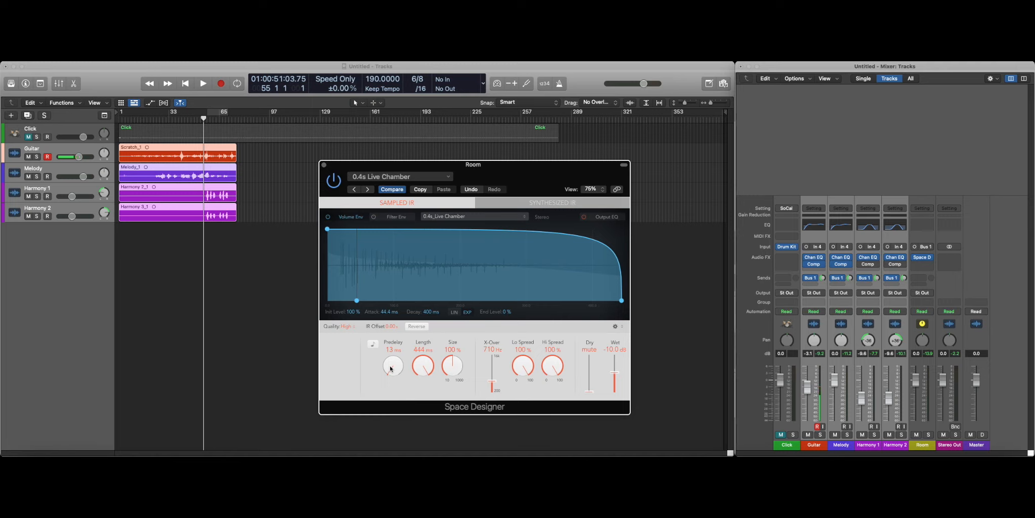
pyautogui.press('space')
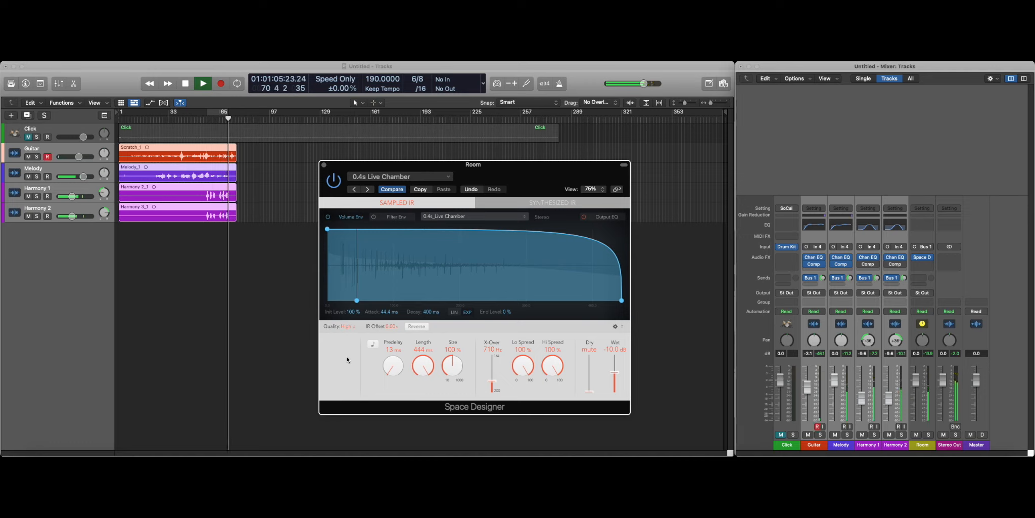
pyautogui.press('space')
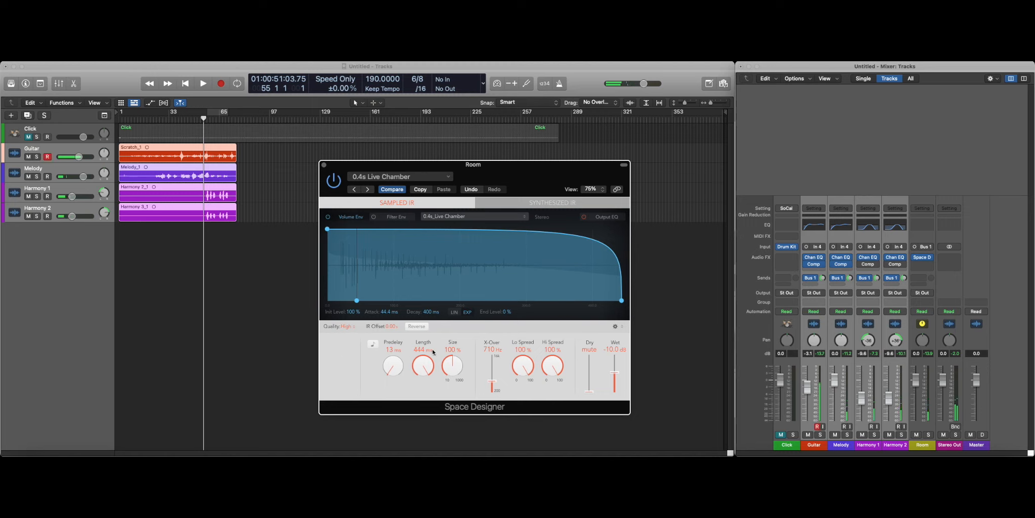
# - Solo the Room aux and reduce the individual Bus 1 sends during playback: Guitar to -17.4 dB, Harmony 1 to -12.1 dB, and Harmony 2
pyautogui.click(808, 174)
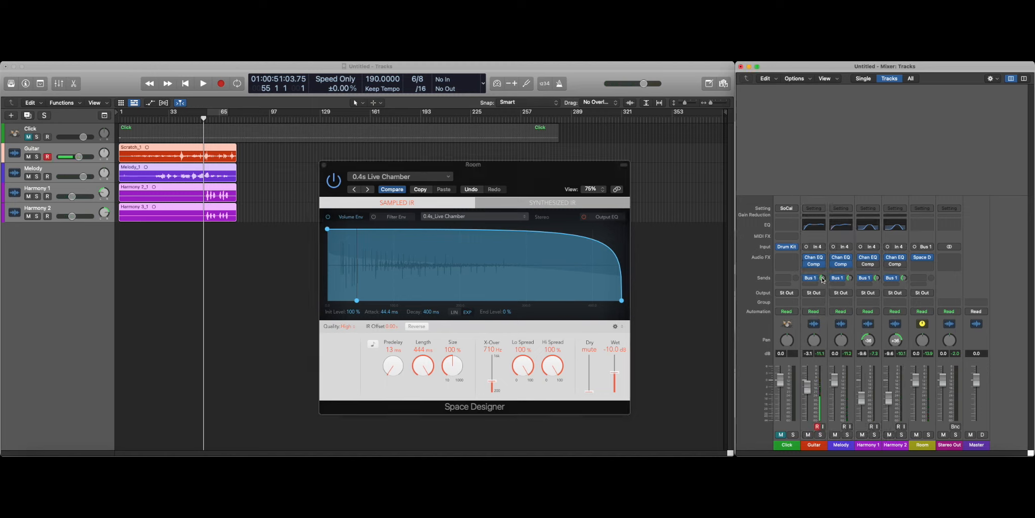
pyautogui.click(929, 434)
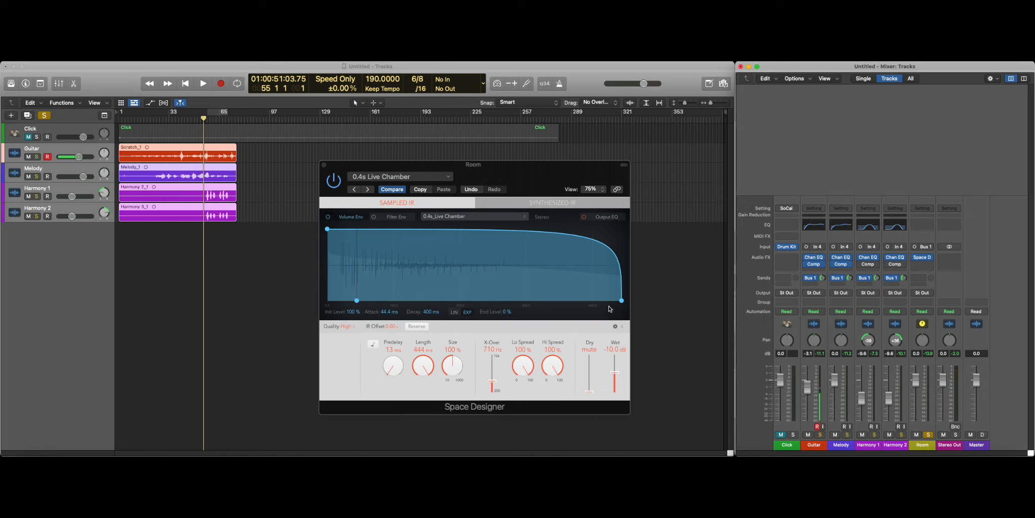
pyautogui.press('space')
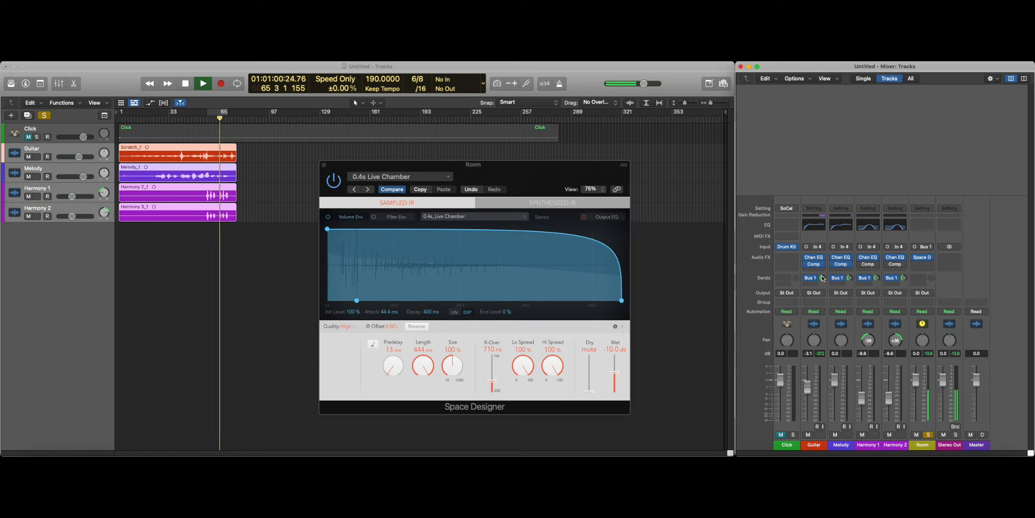
pyautogui.moveTo(822, 278); pyautogui.dragTo(822, 291)
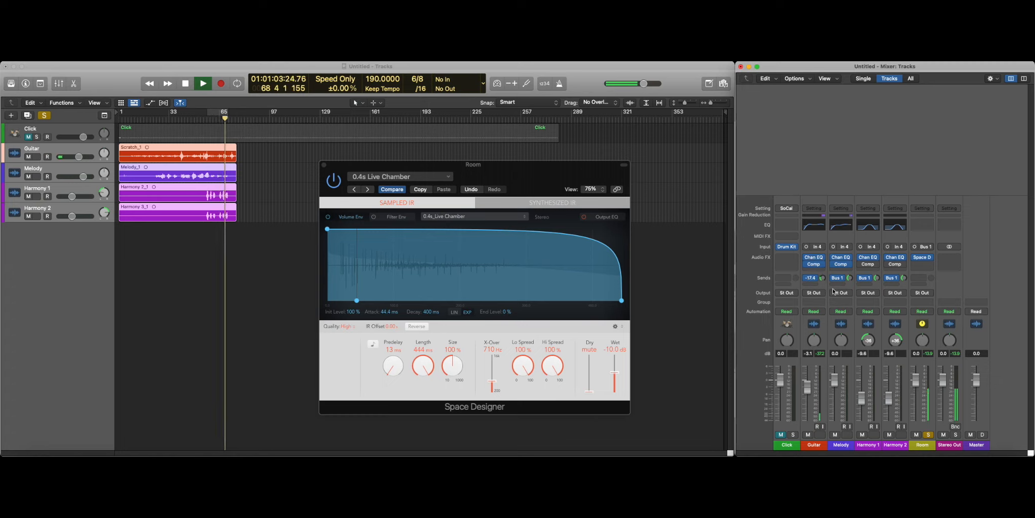
pyautogui.click(876, 279)
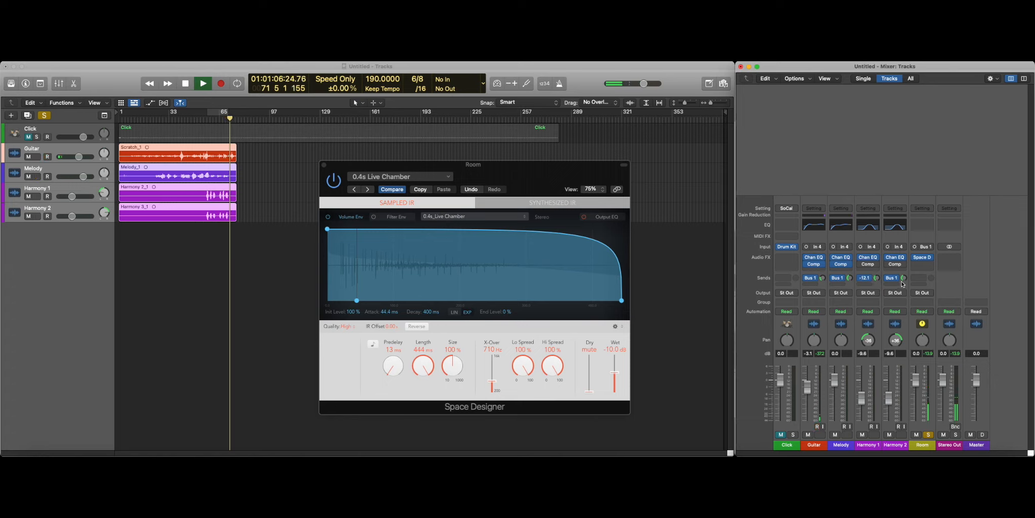
pyautogui.moveTo(904, 279); pyautogui.dragTo(904, 285)
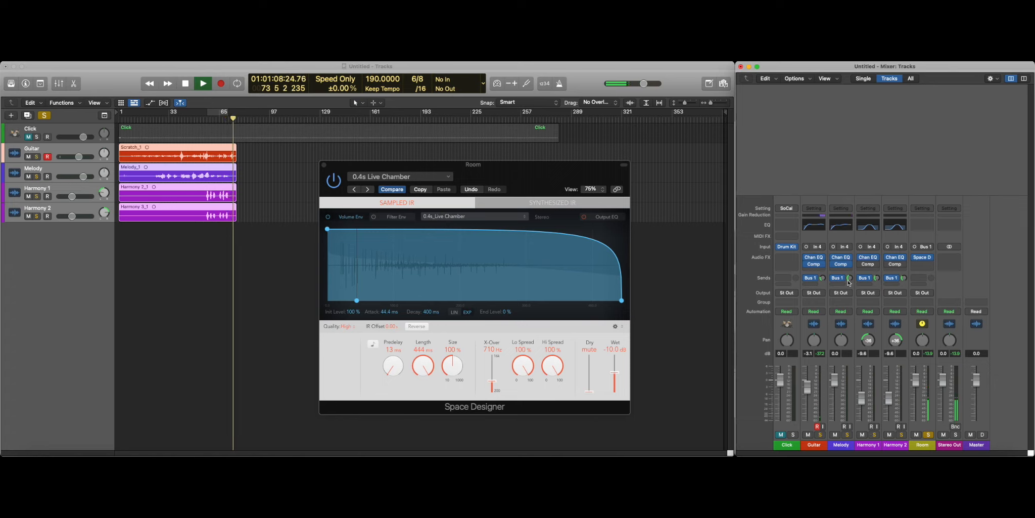
pyautogui.press('space')
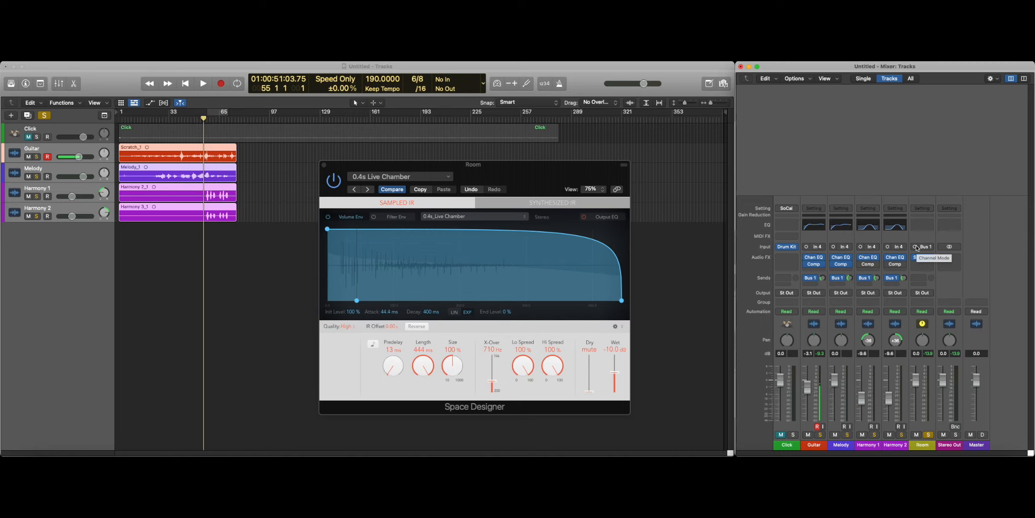
# - Switch the Room aux's input from mono to stereo, auditioning the soloed reverb before and after the change
pyautogui.press('space')
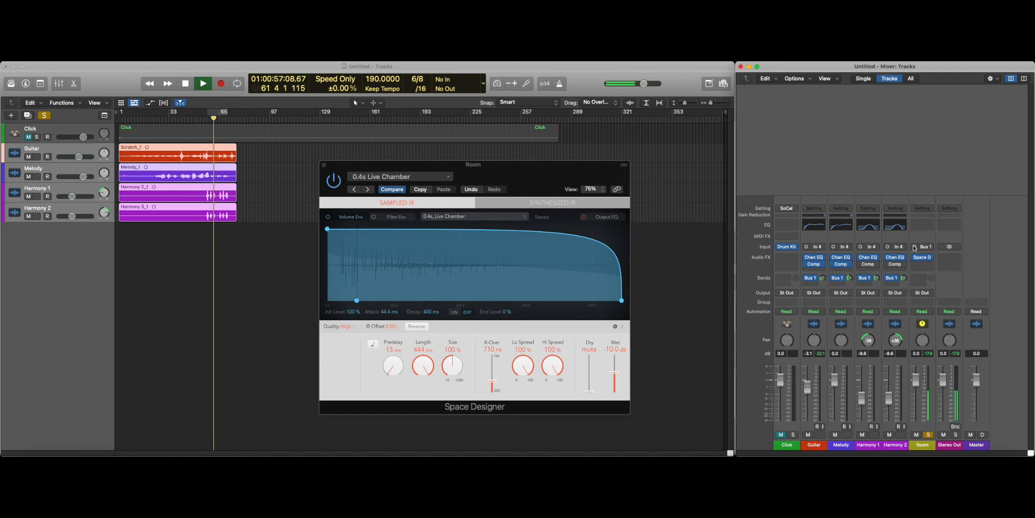
pyautogui.press('space')
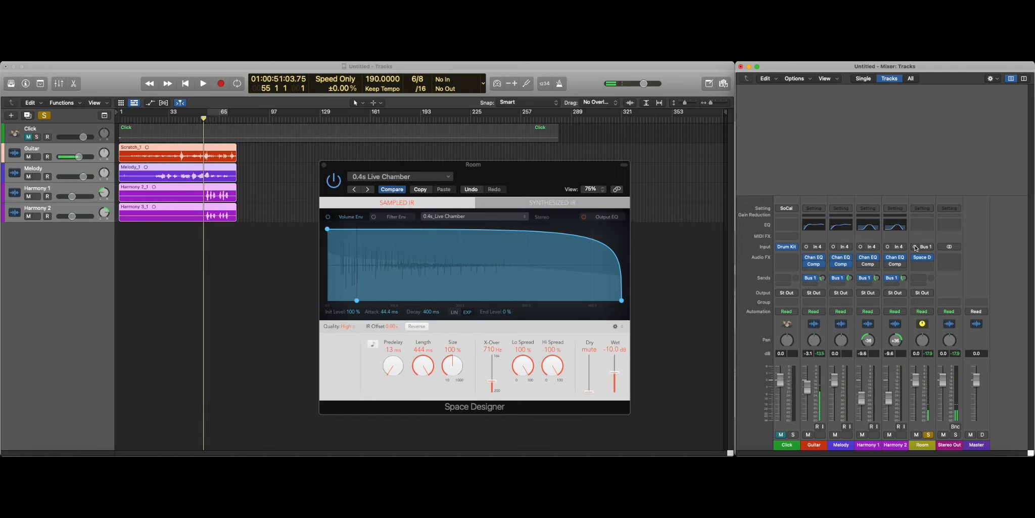
pyautogui.click(915, 247)
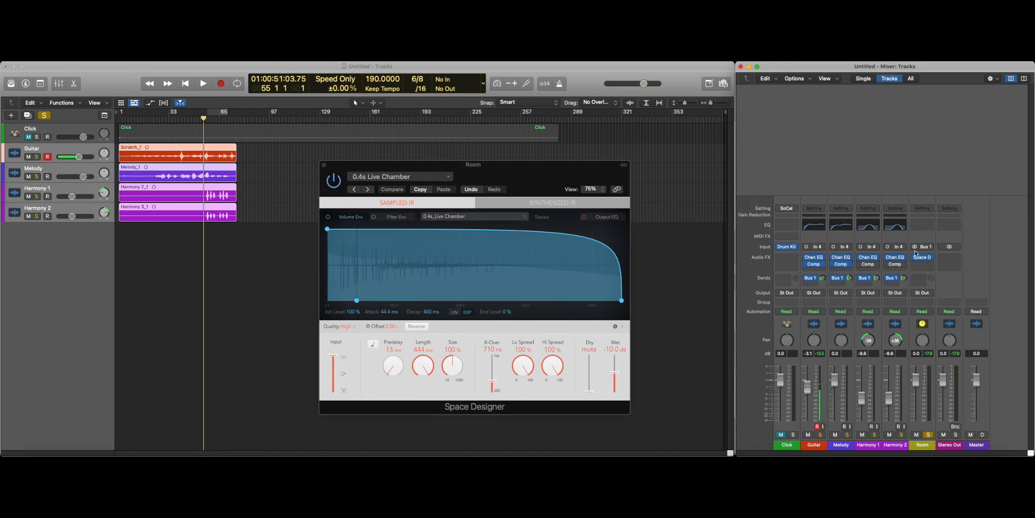
pyautogui.press('space')
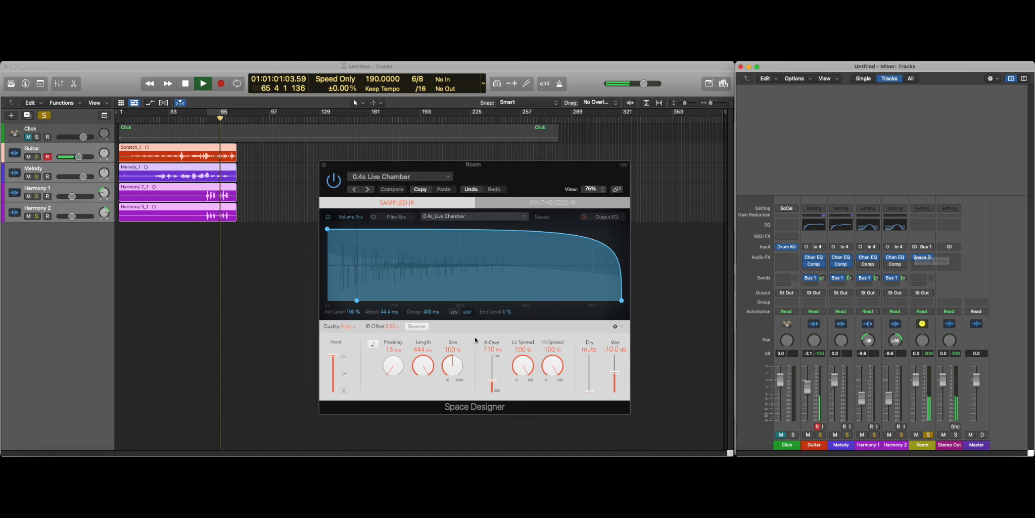
pyautogui.press('space')
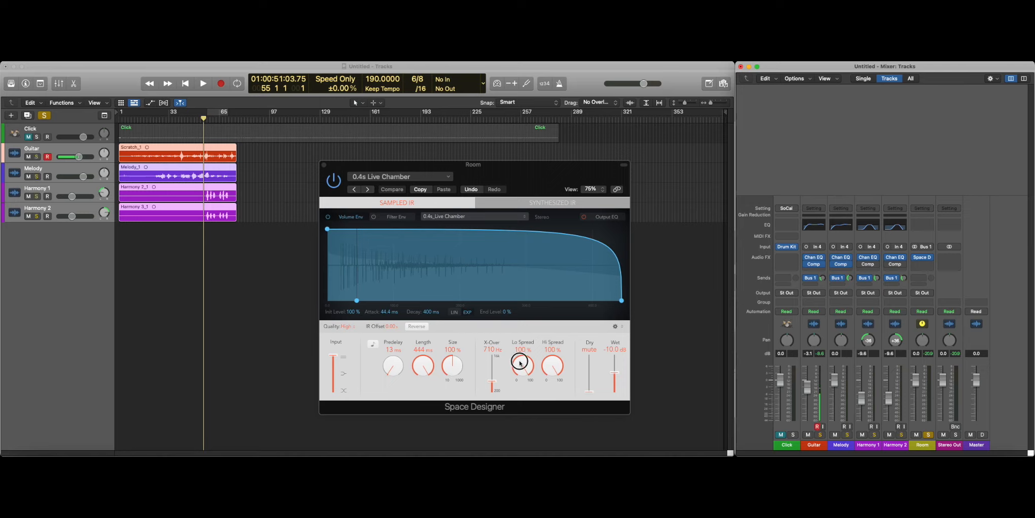
pyautogui.moveTo(520, 362)
pyautogui.mouseDown()
pyautogui.moveTo(517, 435)
pyautogui.moveTo(505, 352)
pyautogui.mouseUp()
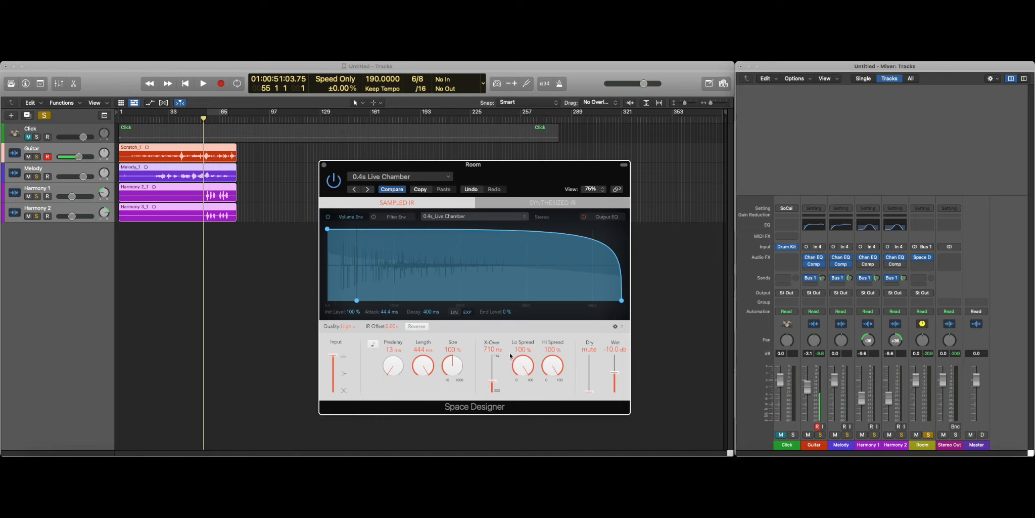
pyautogui.moveTo(590, 393)
pyautogui.mouseDown()
pyautogui.moveTo(590, 370)
pyautogui.moveTo(590, 397)
pyautogui.mouseUp()
# - Pull the Room fader fully down, unsolo the aux, and bring its level up to -3.1 dB while the mix plays
pyautogui.moveTo(916, 383); pyautogui.dragTo(916, 419)
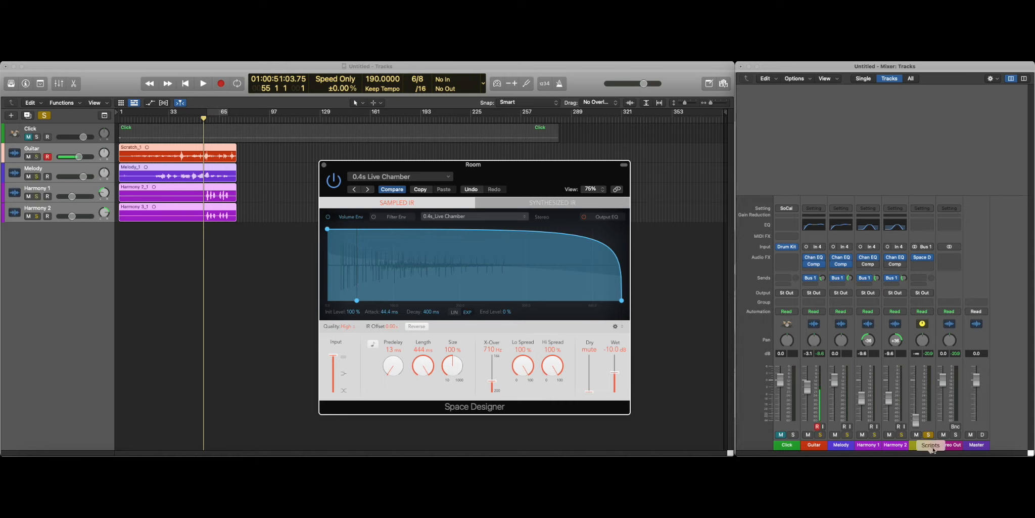
pyautogui.click(929, 435)
pyautogui.press('space')
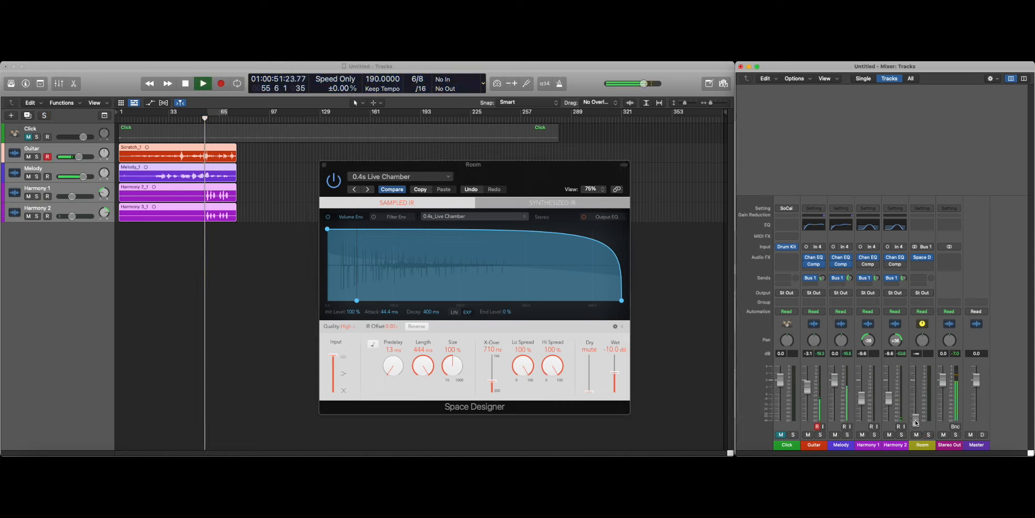
pyautogui.moveTo(916, 420); pyautogui.dragTo(912, 384)
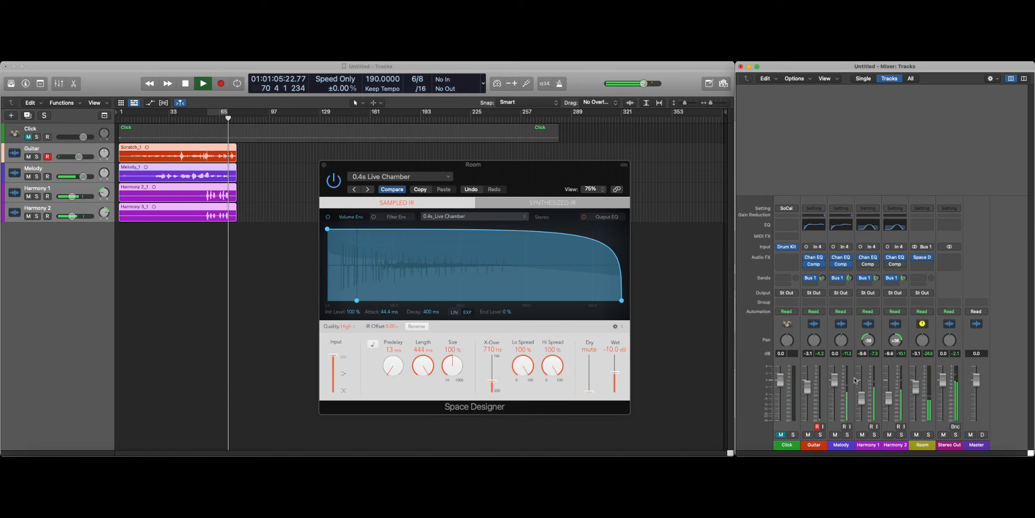
pyautogui.press('space')
# - Select the Harmony 1 and Harmony 2 tracks together and lower their volume to -12.2 dB
pyautogui.click(64, 186)
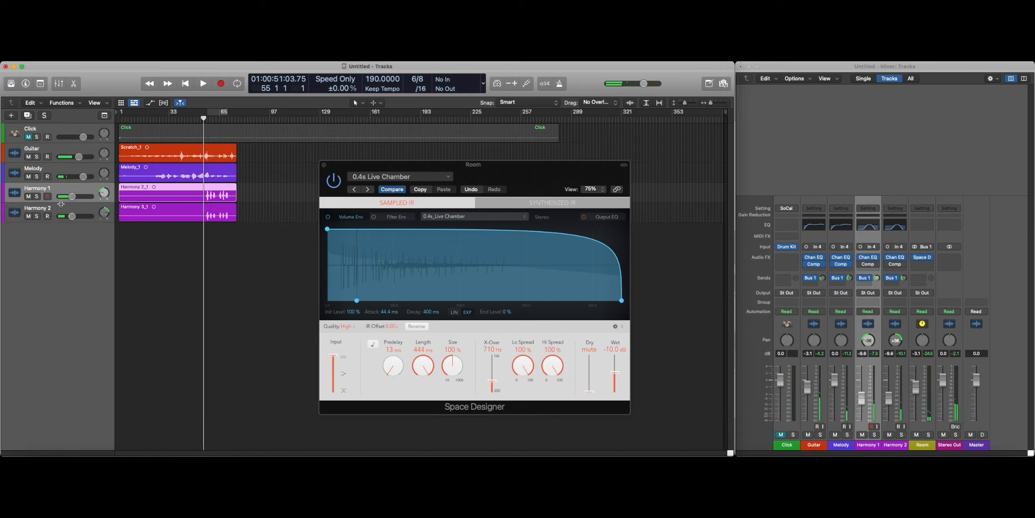
pyautogui.keyDown('shift'); pyautogui.click(61, 207); pyautogui.keyUp('shift')
pyautogui.moveTo(73, 198); pyautogui.dragTo(65, 202)
# - Rebalance the Room aux's fader during playback, resetting it to 0 dB and settling on -2.0 dB
pyautogui.press('space')
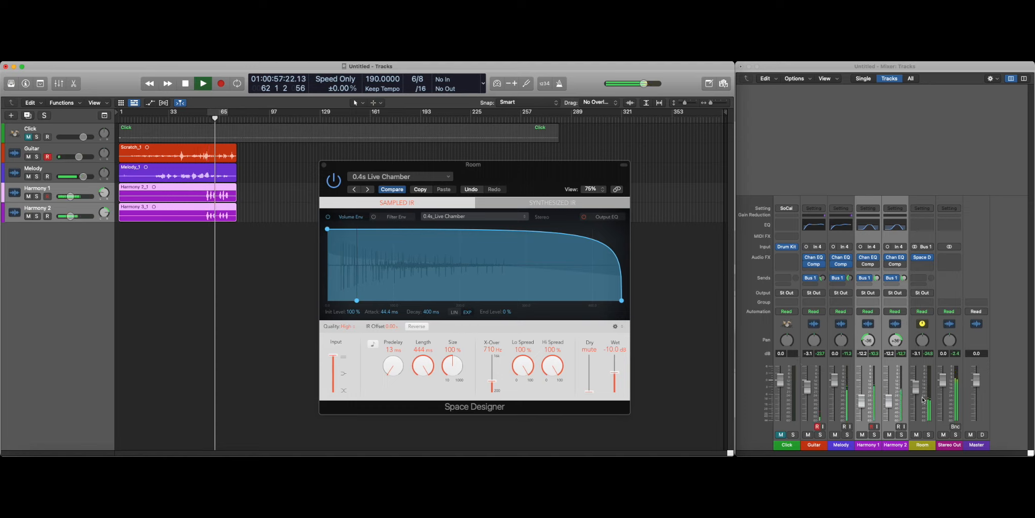
pyautogui.moveTo(917, 387); pyautogui.dragTo(919, 380)
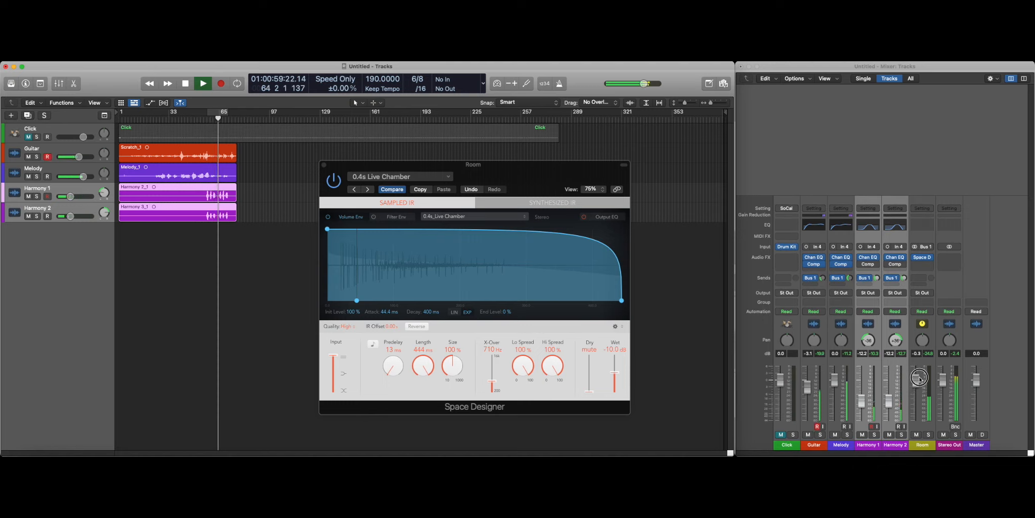
pyautogui.press('space')
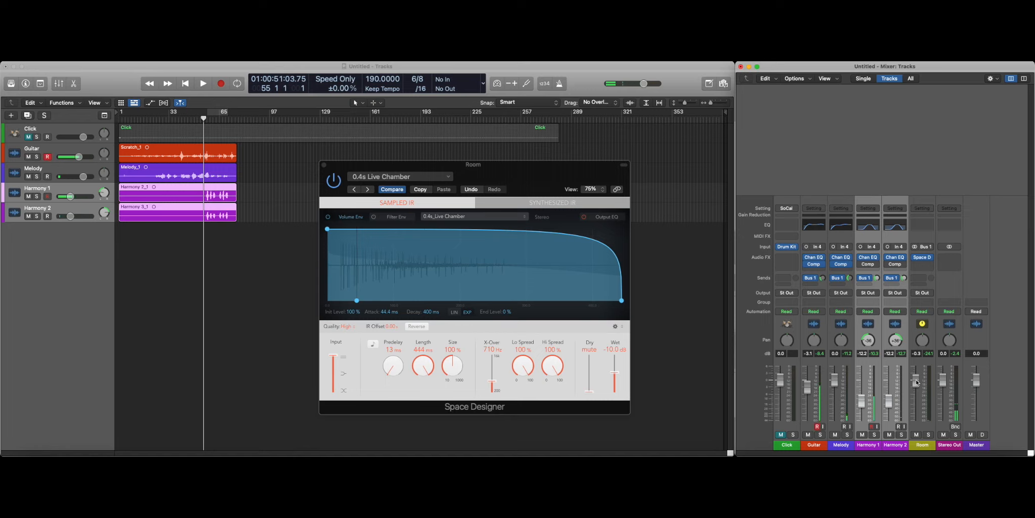
pyautogui.keyDown('alt'); pyautogui.click(916, 382); pyautogui.keyUp('alt')
pyautogui.press('space')
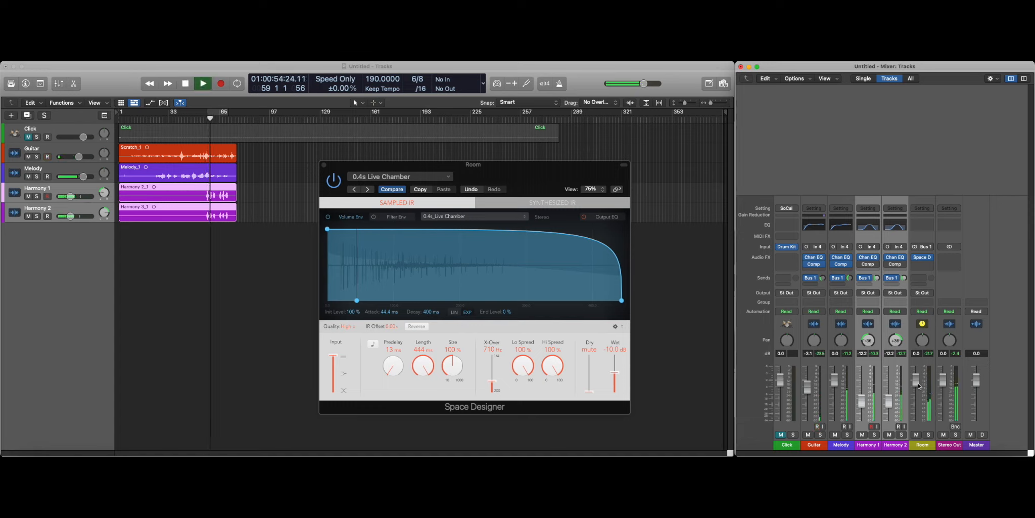
pyautogui.moveTo(919, 385); pyautogui.dragTo(916, 389)
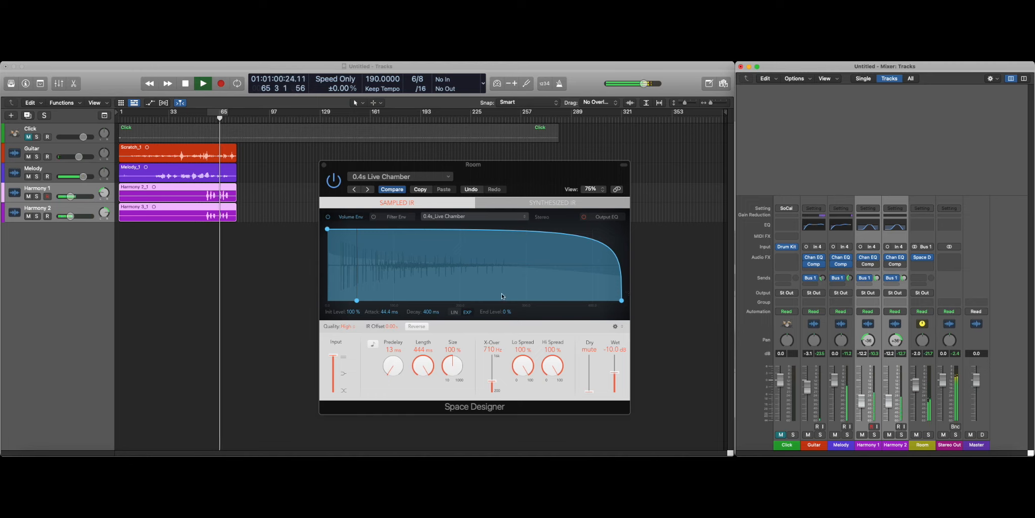
pyautogui.press('space')
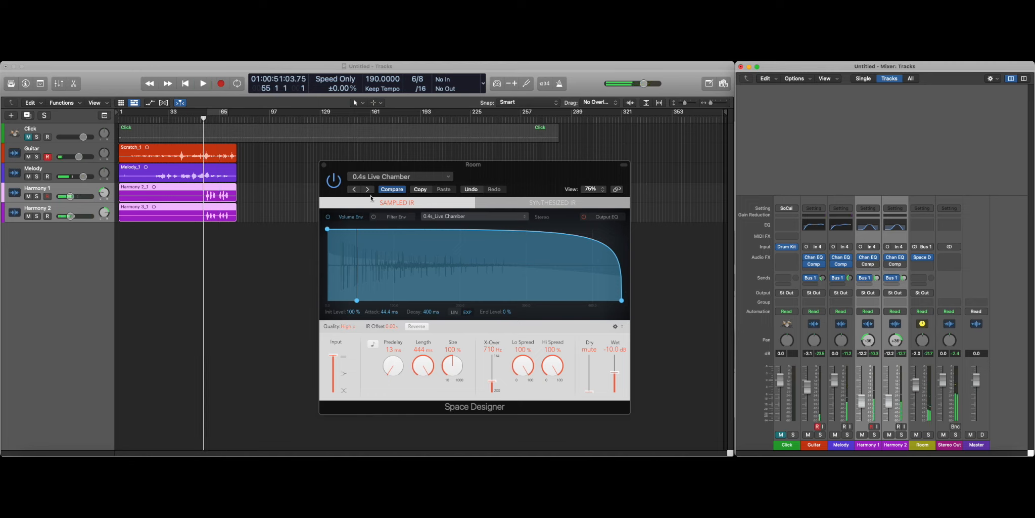
# - Compare the mix from bar 55 with Space Designer bypassed and re-enabled on the Room aux
pyautogui.click(338, 182)
pyautogui.press('space')
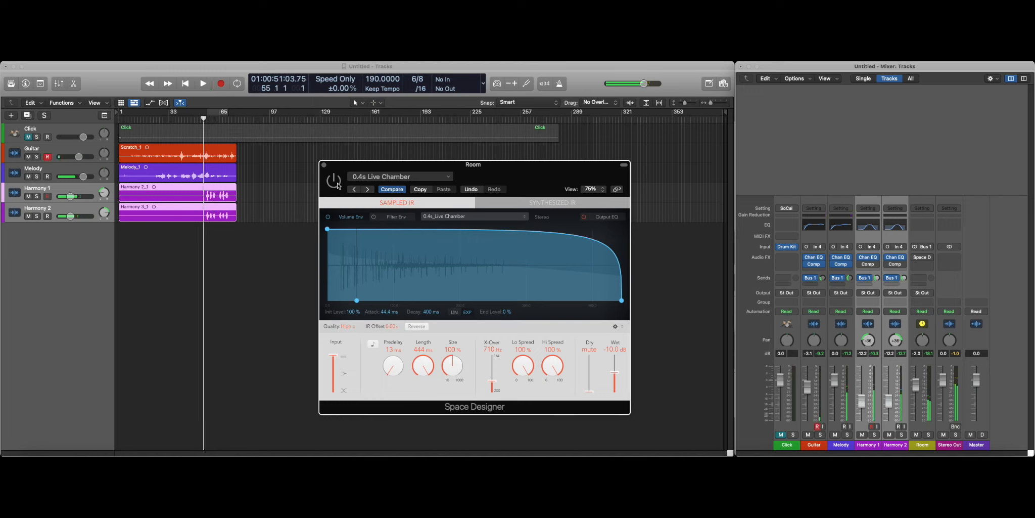
pyautogui.click(334, 181)
pyautogui.press('space')
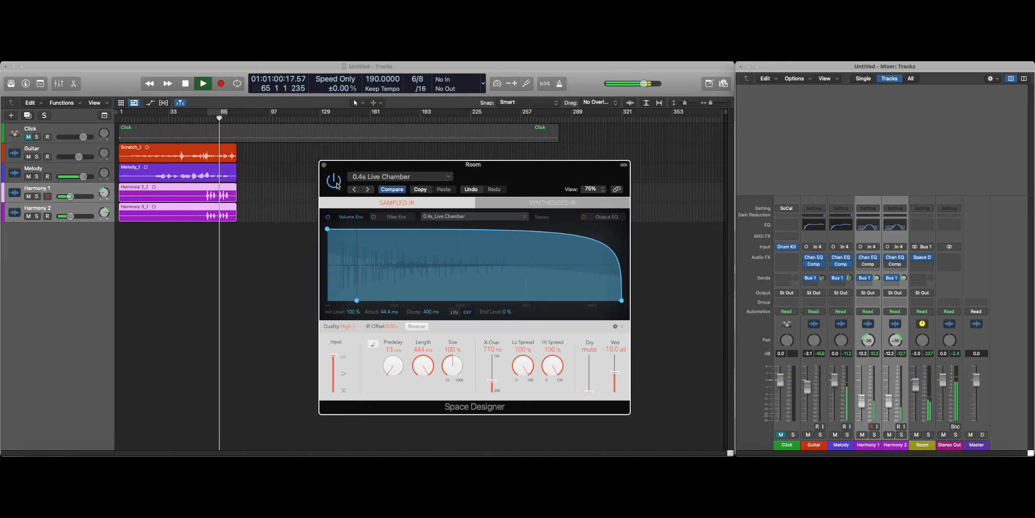
pyautogui.press('space')
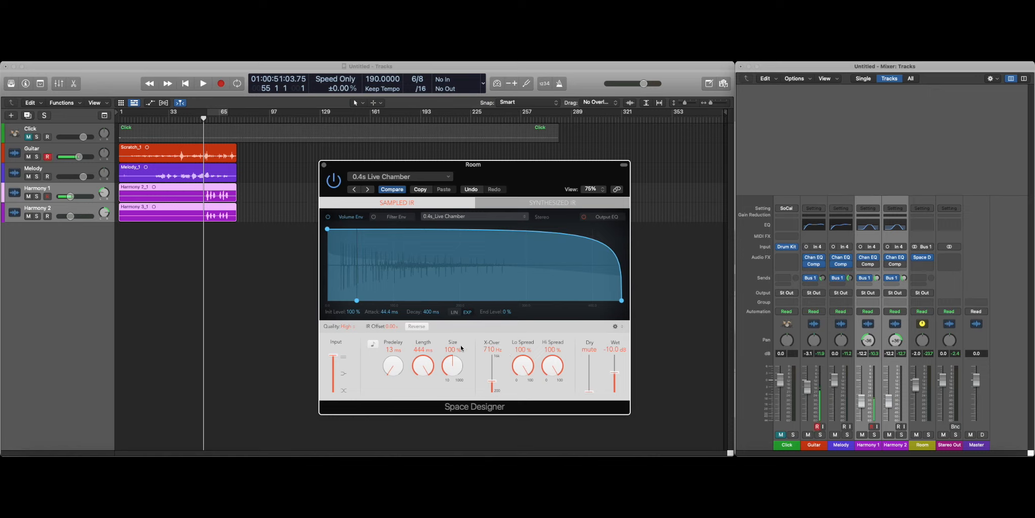
# - Close the Space Designer window, select the Guitar through Harmony 2 tracks, and add a Bus 2 send to all of them
pyautogui.click(323, 165)
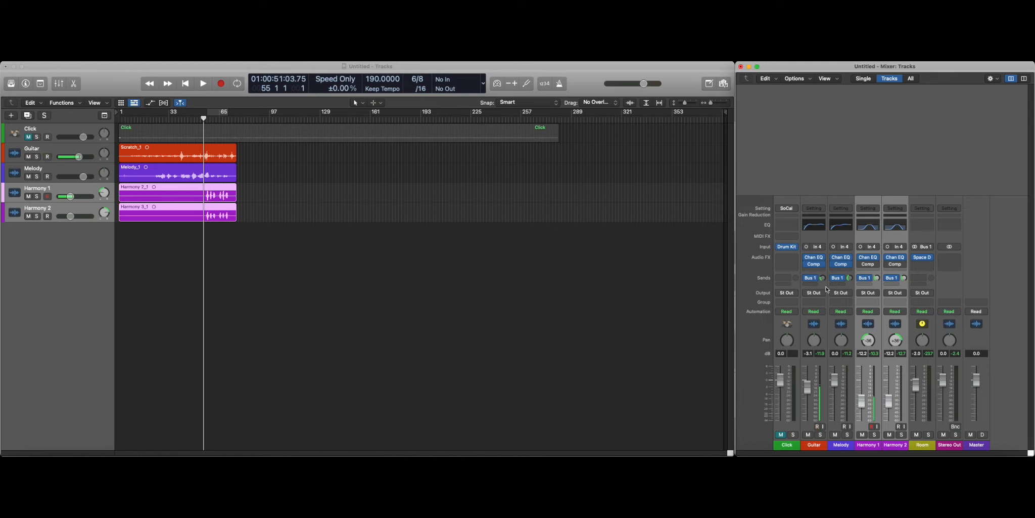
pyautogui.click(58, 157)
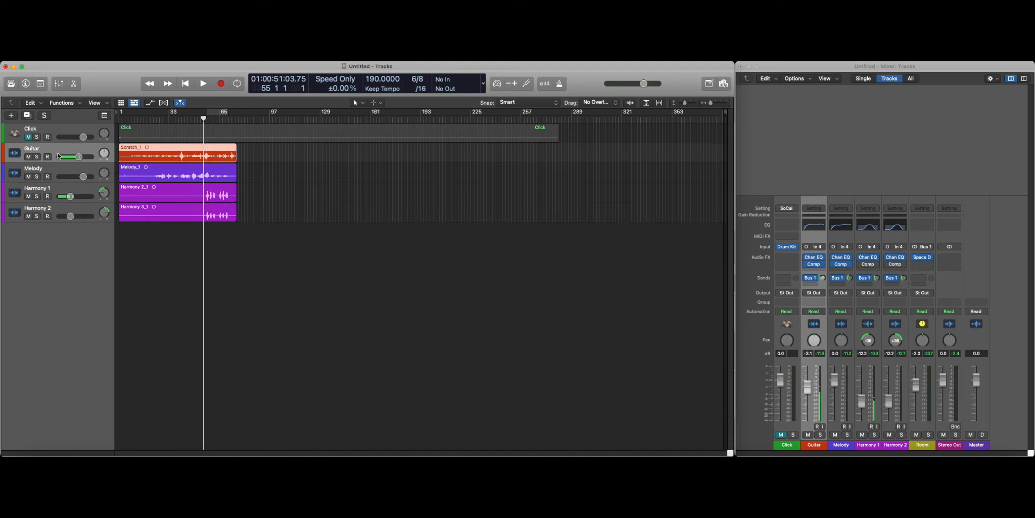
pyautogui.keyDown('shift'); pyautogui.click(55, 211); pyautogui.keyUp('shift')
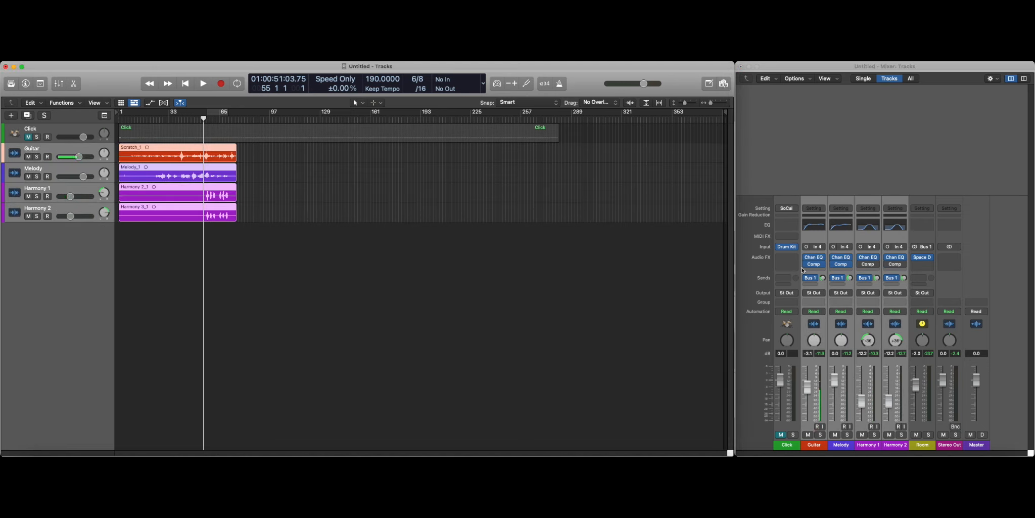
pyautogui.click(811, 283)
pyautogui.moveTo(815, 296)
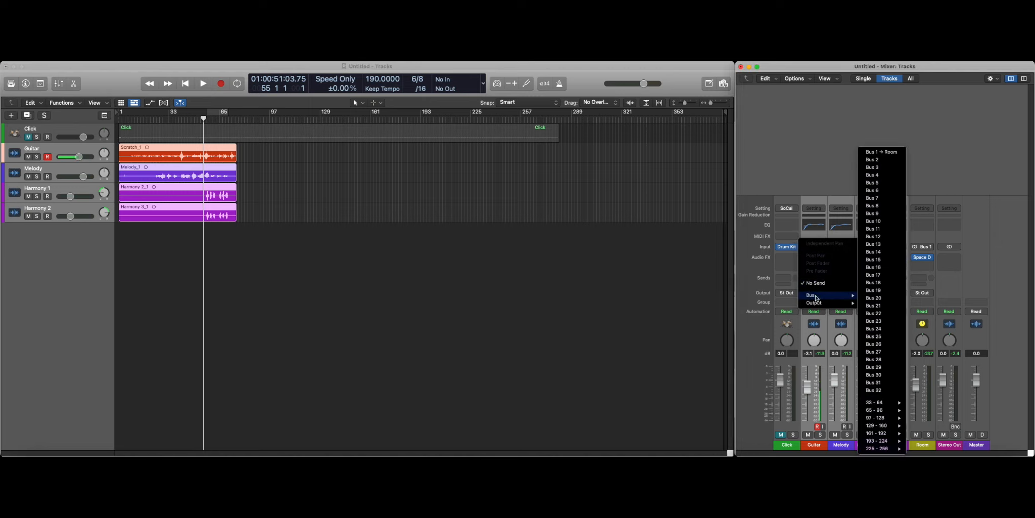
pyautogui.click(882, 160)
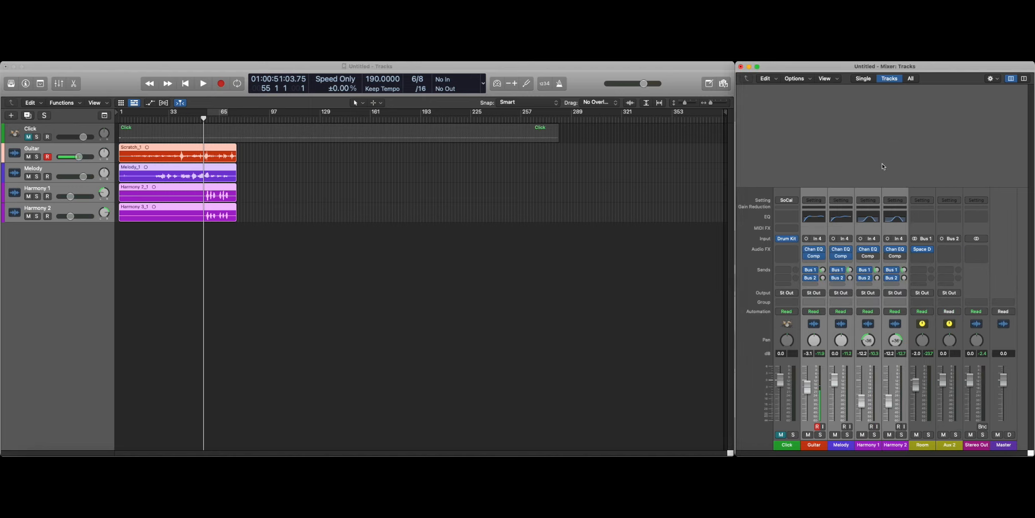
# - Rename the Bus 2 aux channel as Space
pyautogui.doubleClick(951, 446)
pyautogui.write('Space')
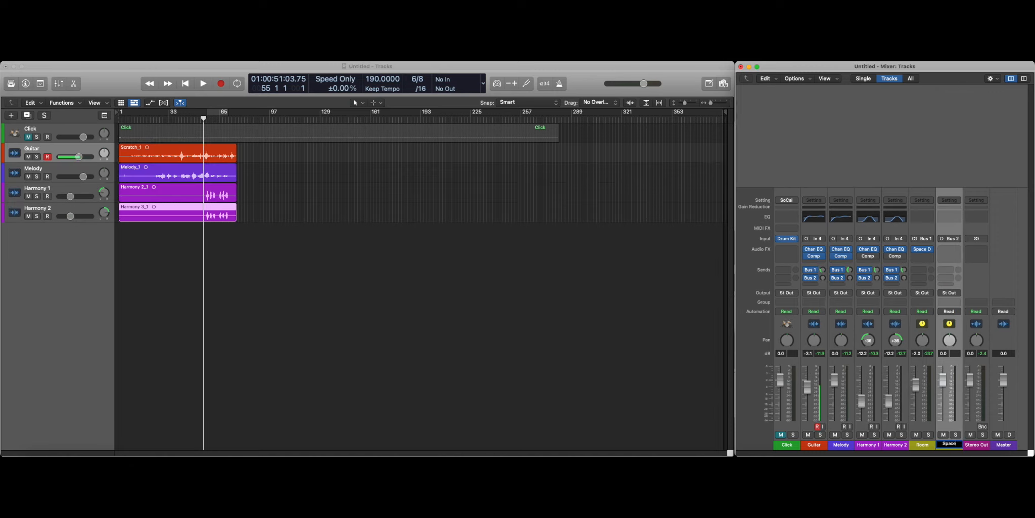
pyautogui.press('Return')
# - Copy the Space Designer plug-in from the Room aux to the Space aux and open the copy
pyautogui.moveTo(924, 253)
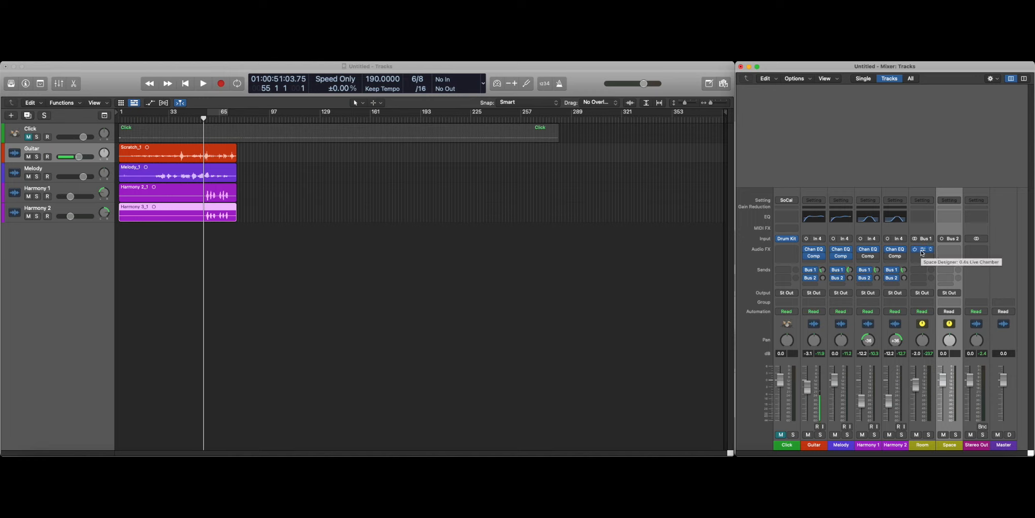
pyautogui.click(959, 249)
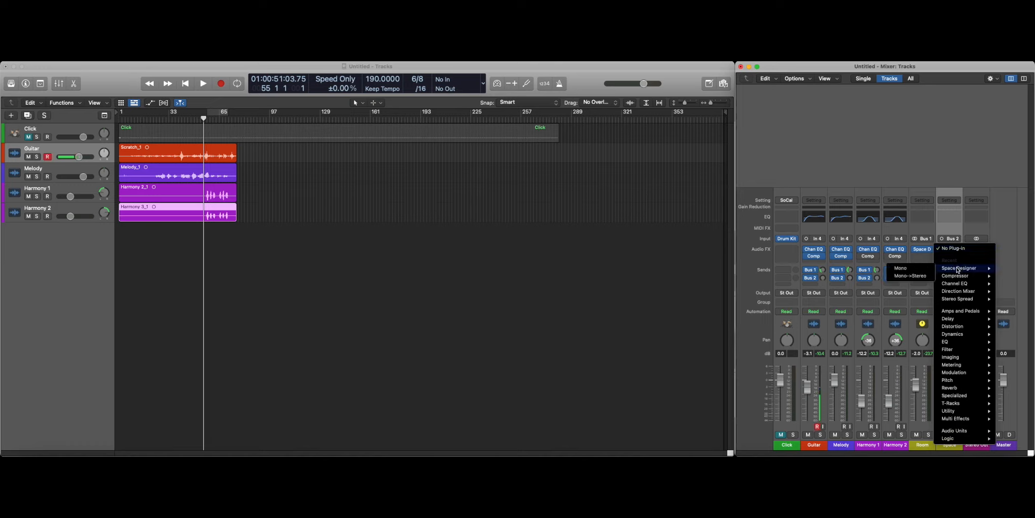
pyautogui.click(923, 259)
pyautogui.hotkey('ctrl', 'r')
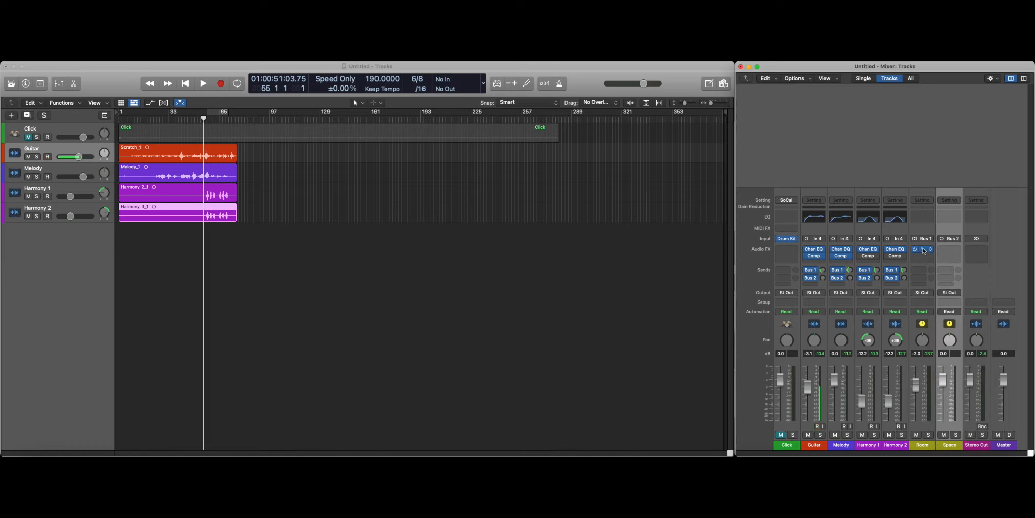
pyautogui.moveTo(924, 251); pyautogui.dragTo(945, 250)
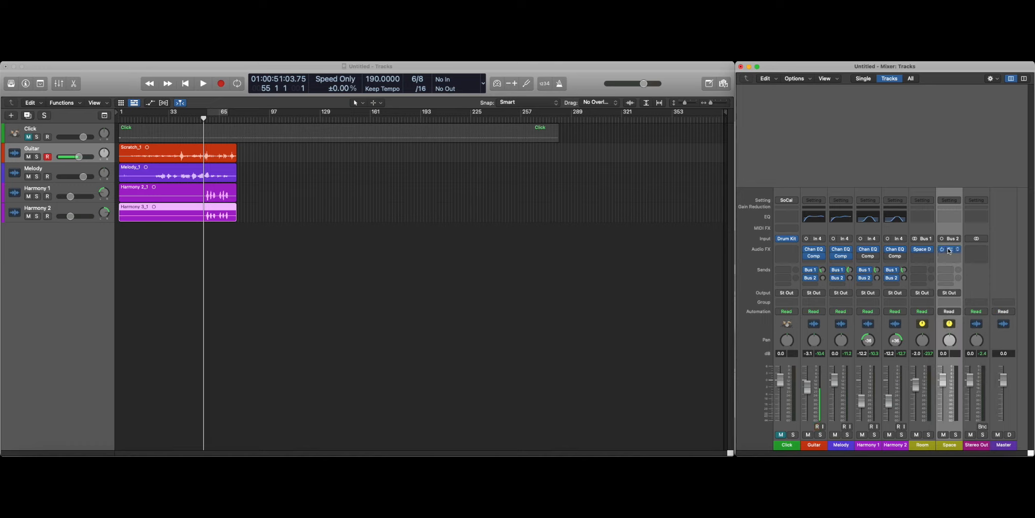
pyautogui.click(950, 250)
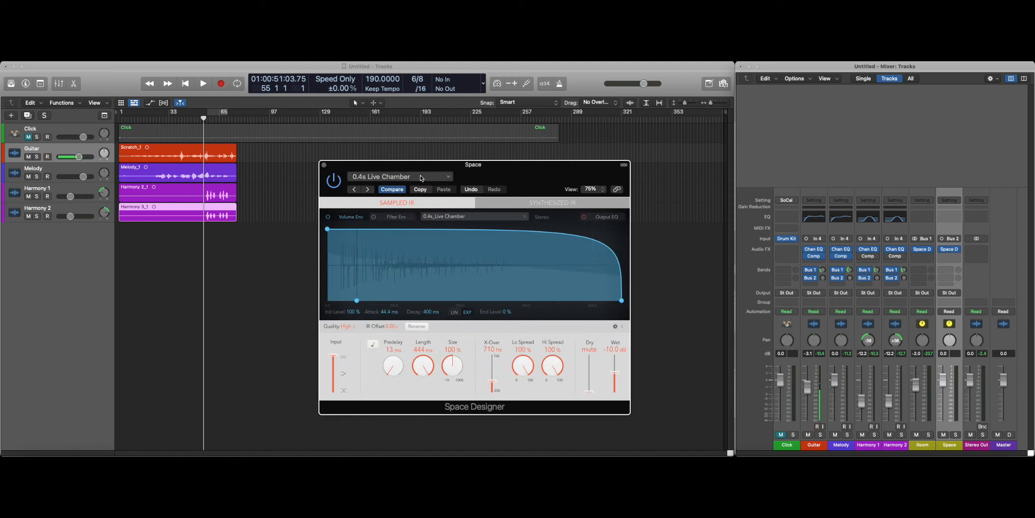
# - Load the 1.8s Midnight Hall preset from the medium halls in the Space aux's Space Designer
pyautogui.click(440, 177)
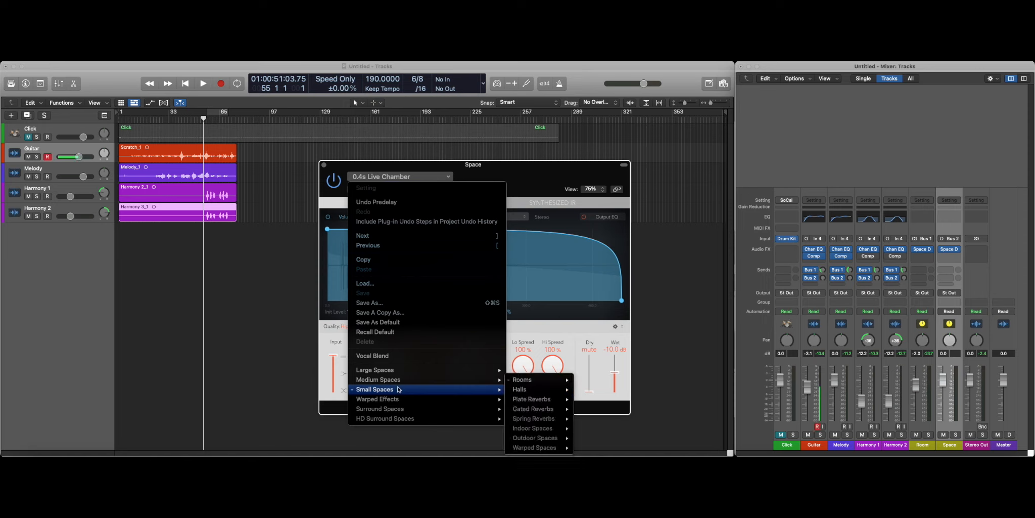
pyautogui.moveTo(399, 380)
pyautogui.moveTo(524, 392)
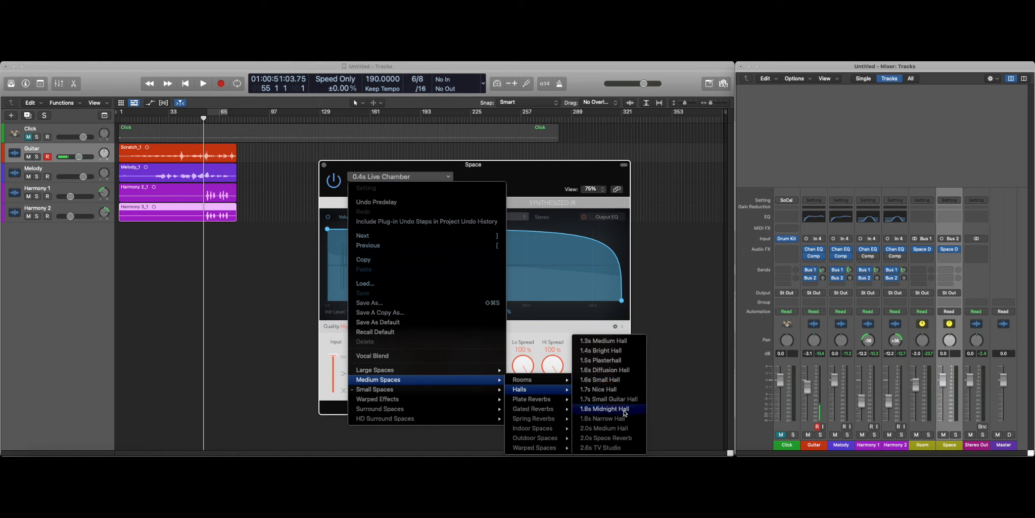
pyautogui.click(626, 408)
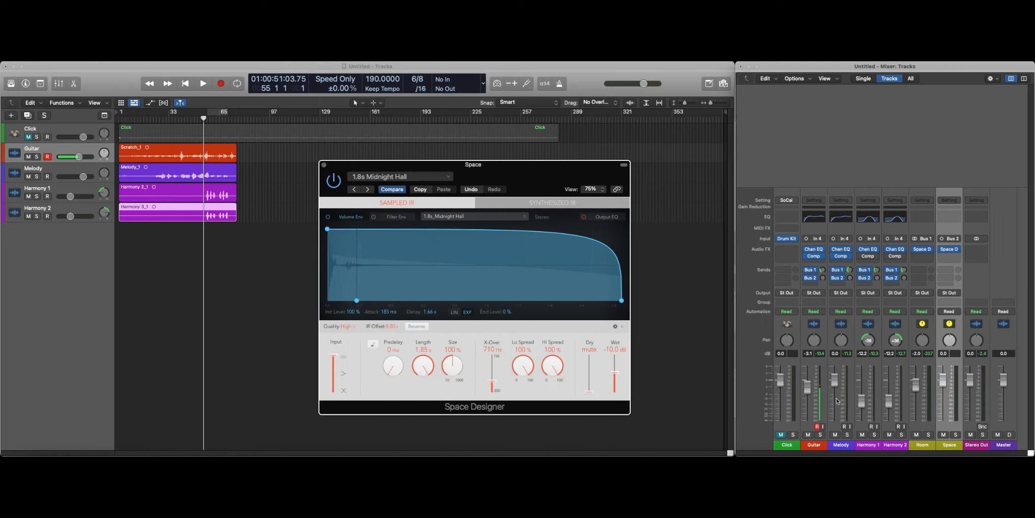
# - With the Space aux temporarily soloed, raise the Bus 2 sends of the Guitar through Harmony 2 tracks together to -15.8 dB
pyautogui.click(956, 435)
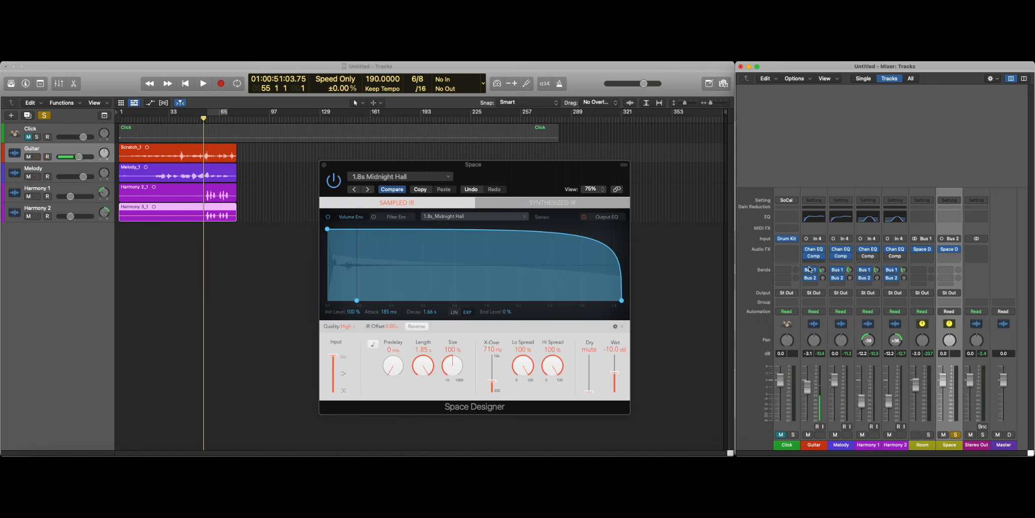
pyautogui.keyDown('shift'); pyautogui.click(54, 207); pyautogui.keyUp('shift')
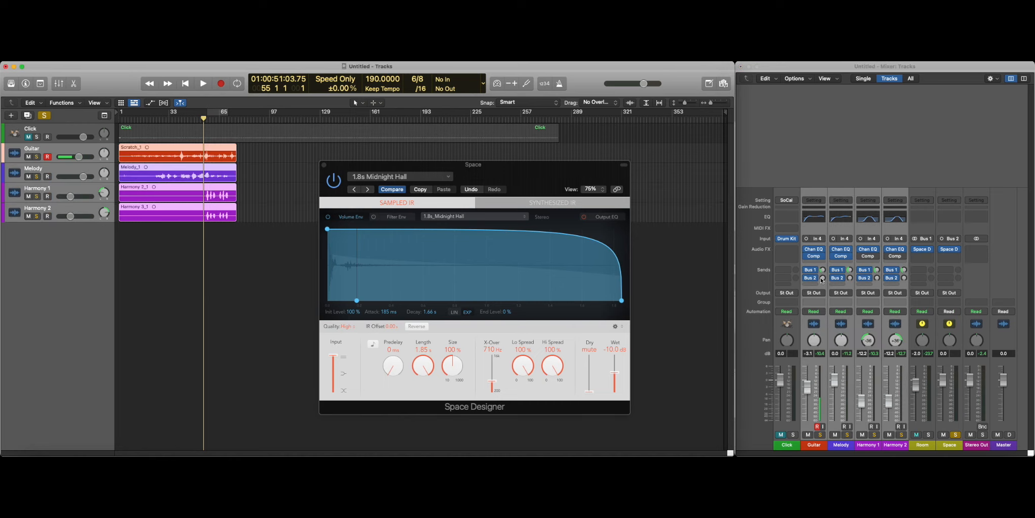
pyautogui.moveTo(822, 280); pyautogui.dragTo(824, 256)
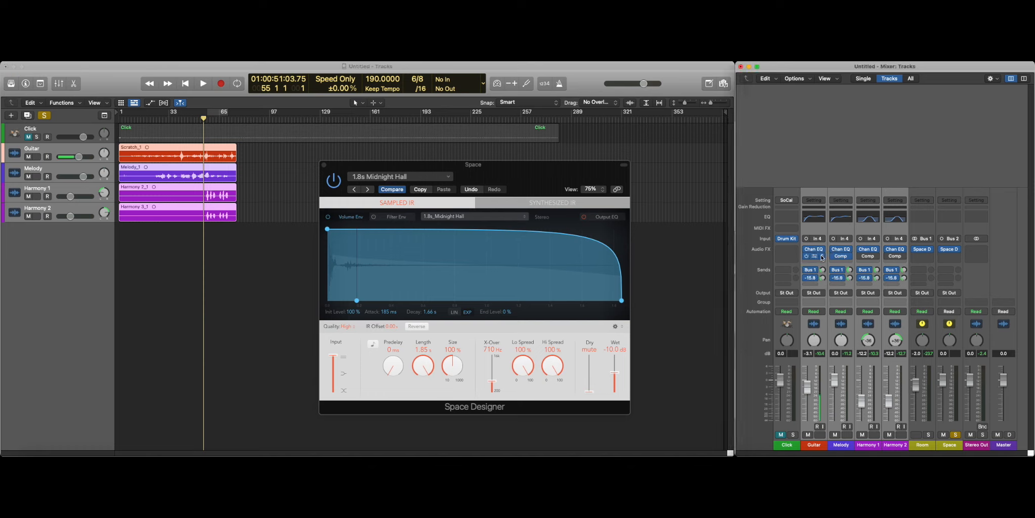
pyautogui.click(956, 435)
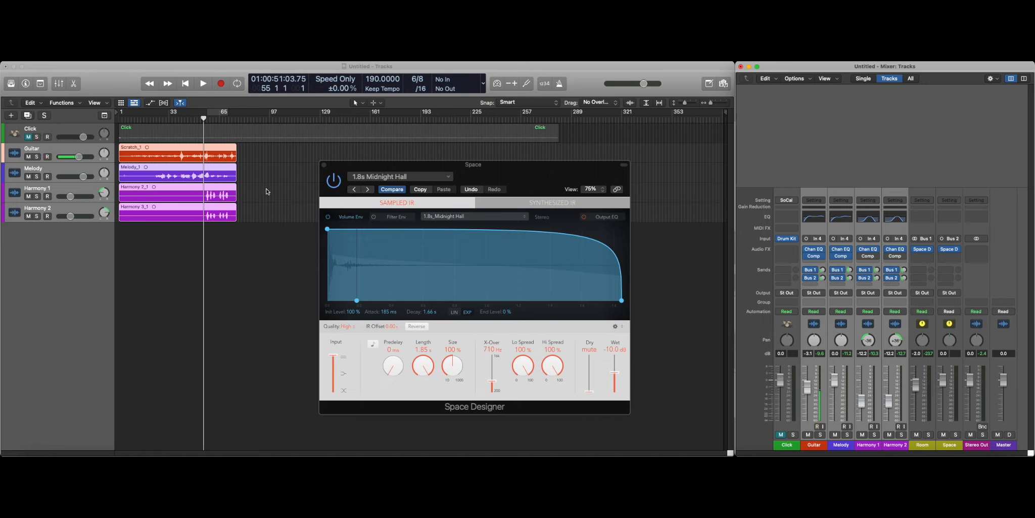
# - Play the mix from bar 55, solo the Space aux, and readjust the selected tracks' Bus 2 sends by ear
pyautogui.press('space')
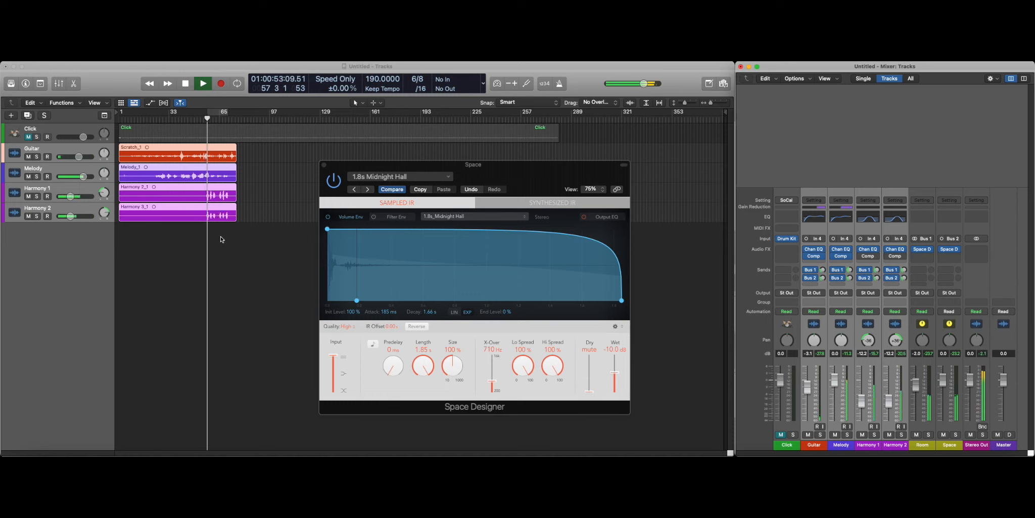
pyautogui.click(956, 435)
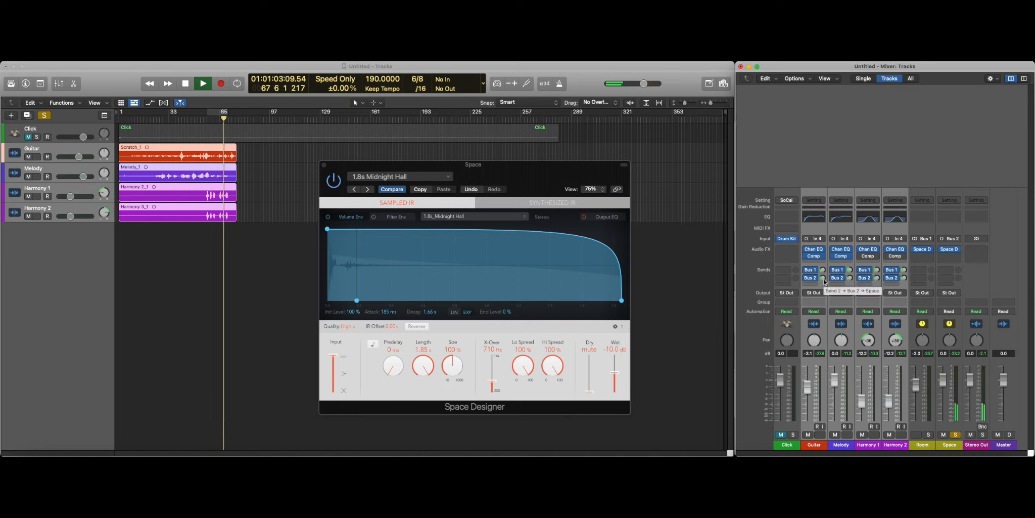
pyautogui.moveTo(823, 277); pyautogui.dragTo(822, 276)
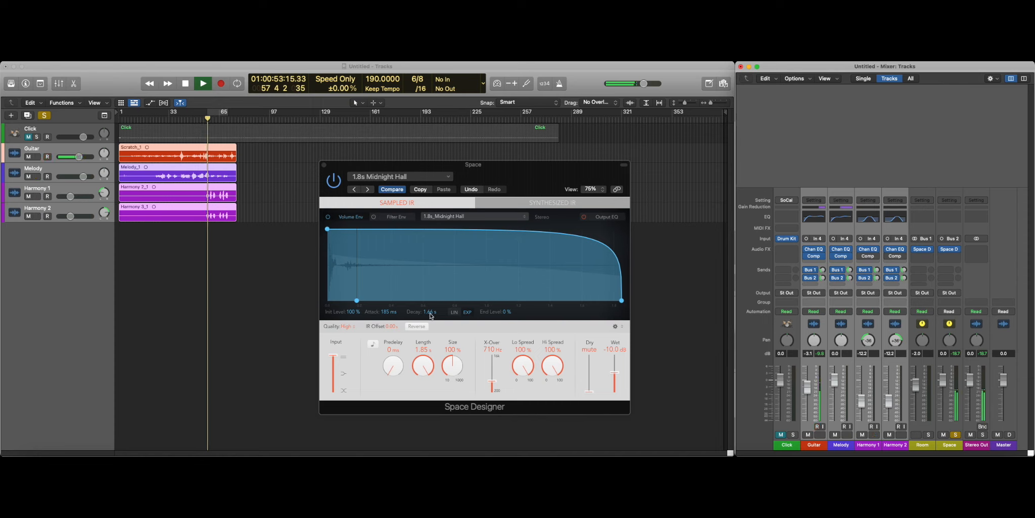
pyautogui.press('space')
# - Solo the Melody track instead of the Space aux and set Space Designer's predelay to 59 ms during playback
pyautogui.click(34, 168)
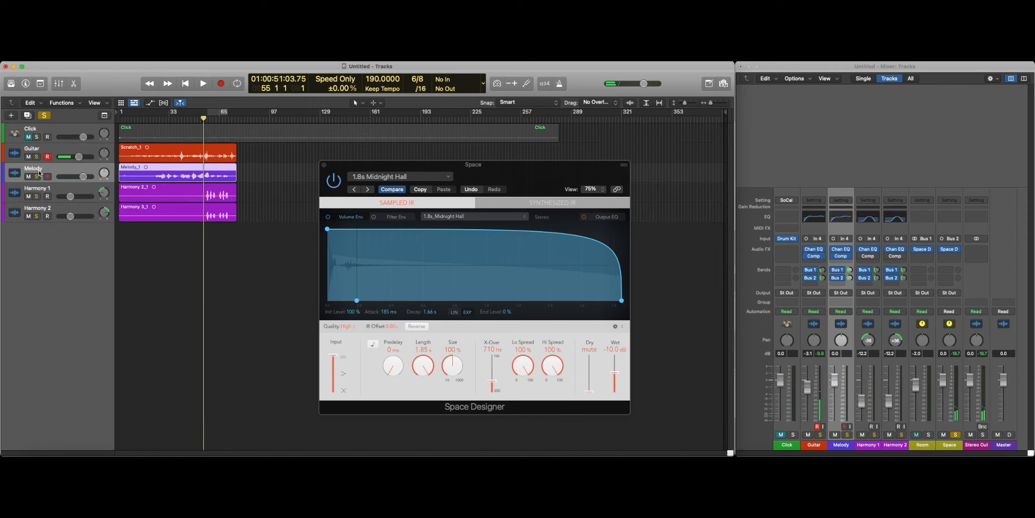
pyautogui.click(36, 176)
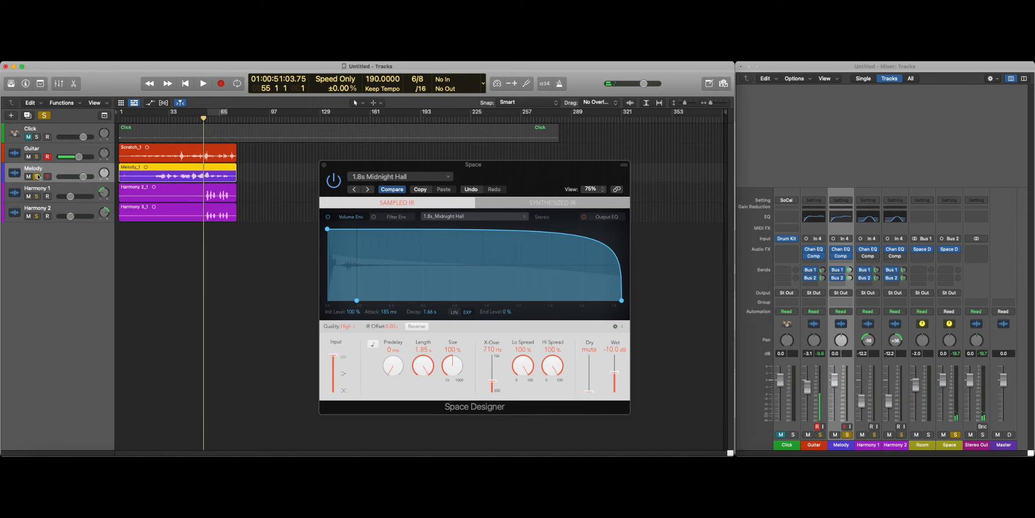
pyautogui.click(956, 435)
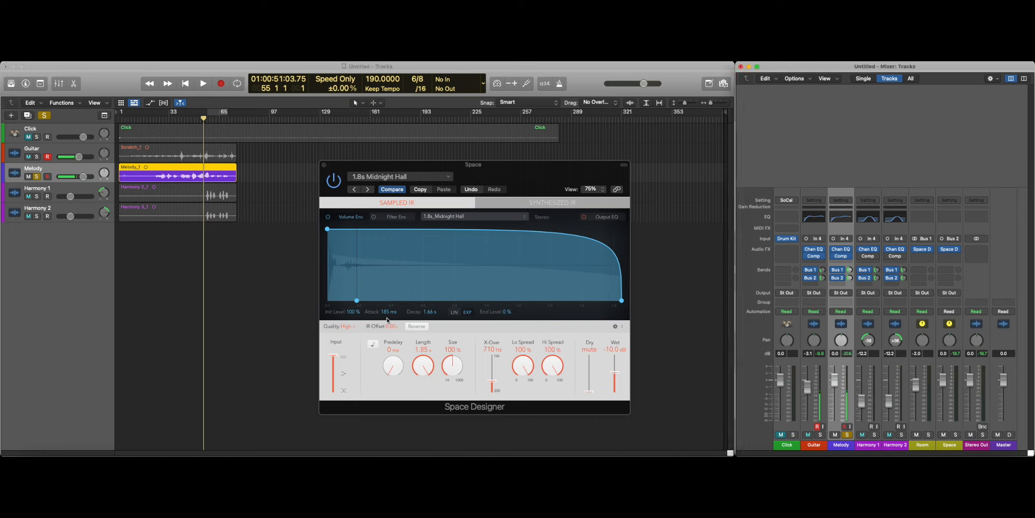
pyautogui.press('space')
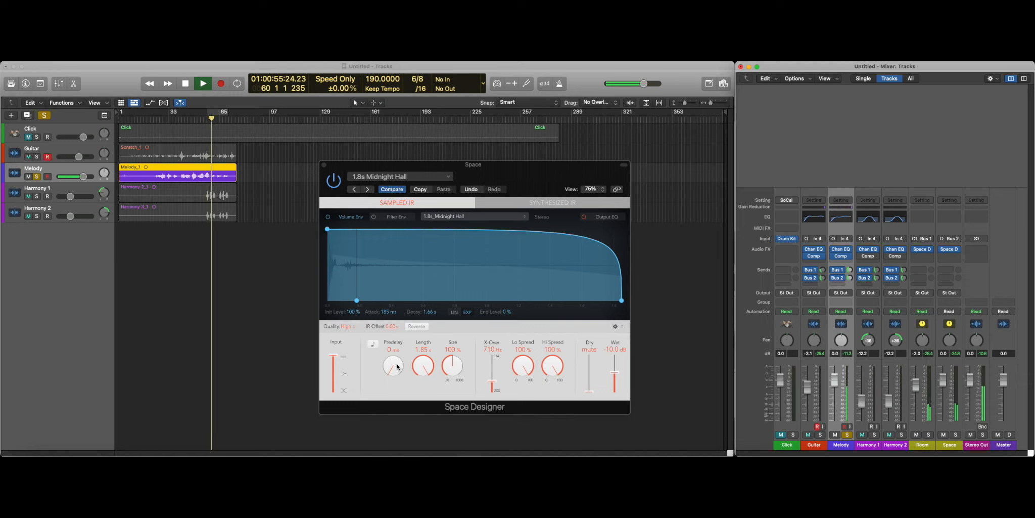
pyautogui.moveTo(398, 366); pyautogui.dragTo(390, 362)
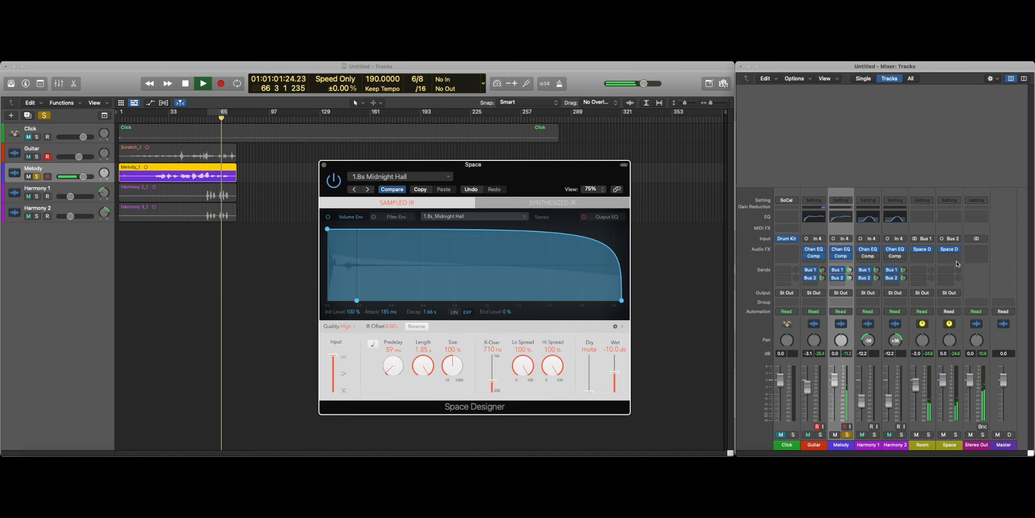
# - Switch the Space aux's input format to stereo and audition the soloed Melody track from bar 55
pyautogui.click(943, 243)
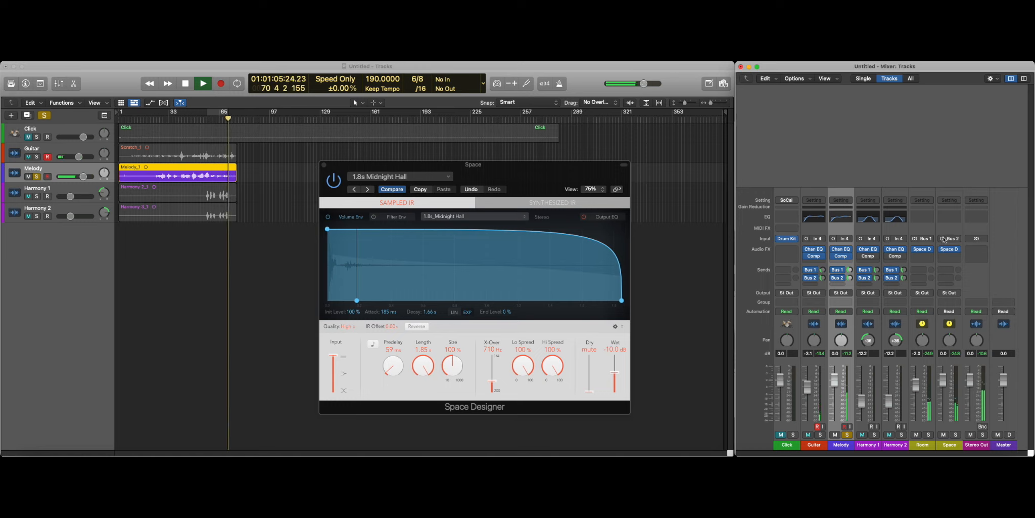
pyautogui.press('space')
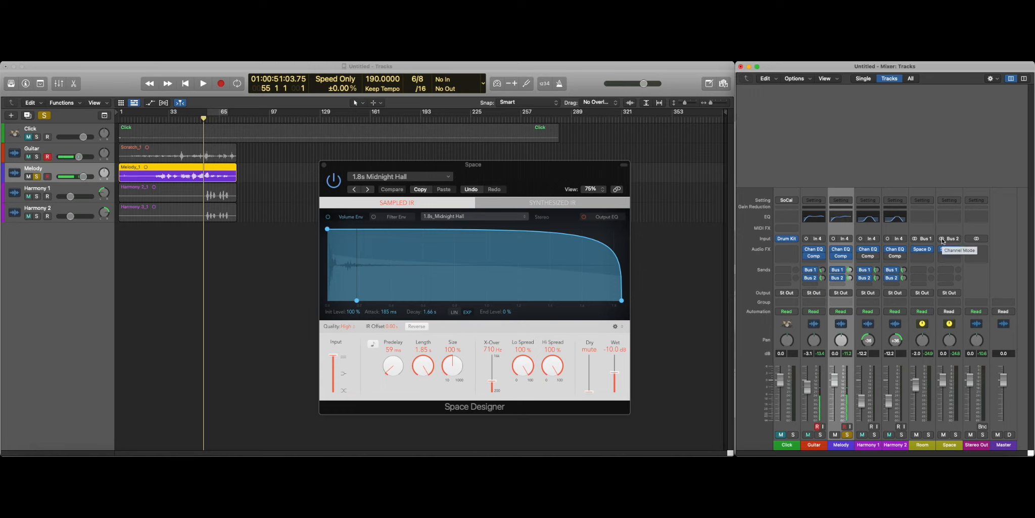
pyautogui.press('space')
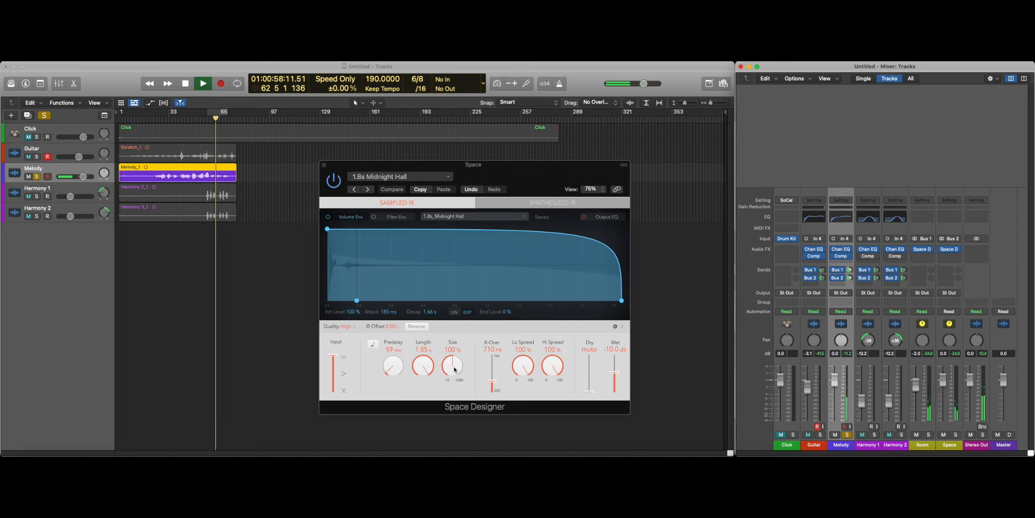
pyautogui.press('space')
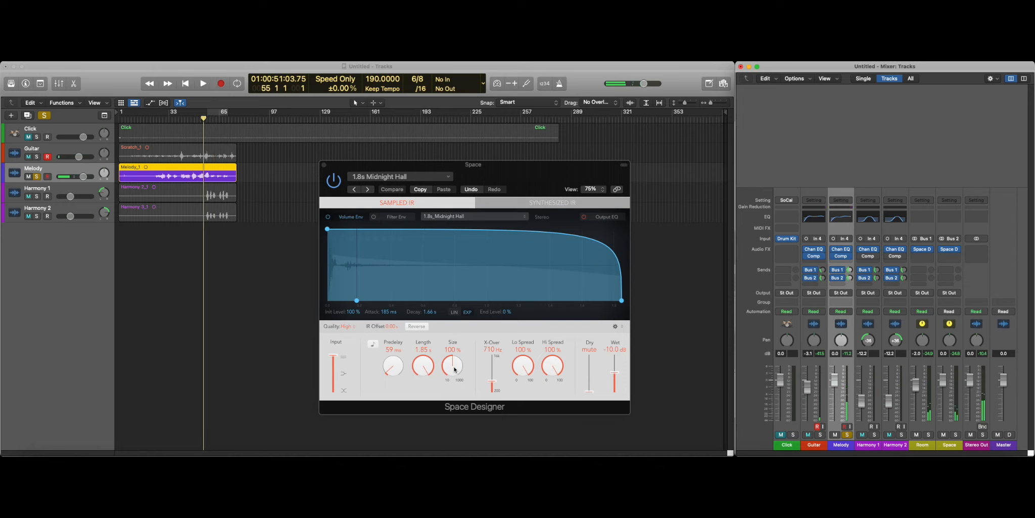
# - Unsolo the Melody track and reduce Space Designer's size to 45% while the full mix plays
pyautogui.click(37, 176)
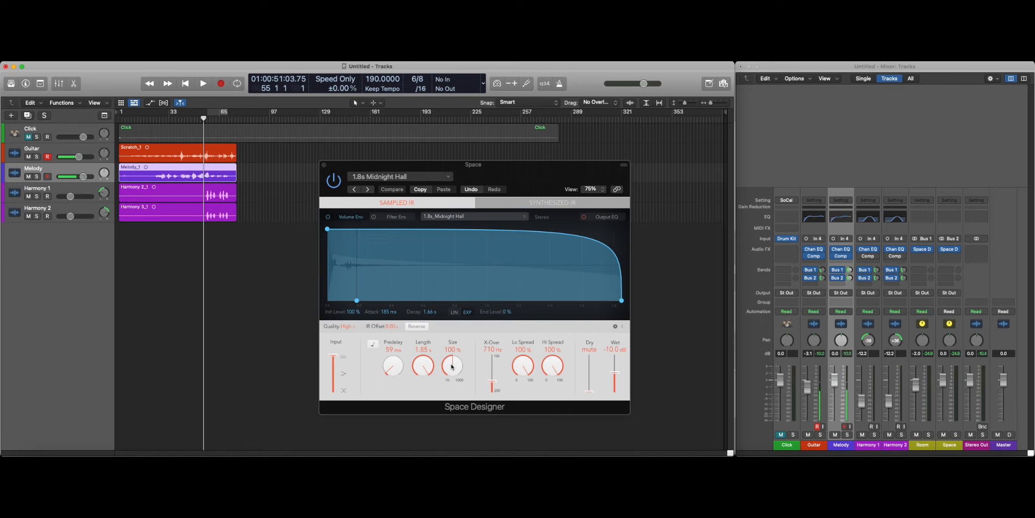
pyautogui.press('space')
pyautogui.moveTo(452, 366); pyautogui.dragTo(447, 385)
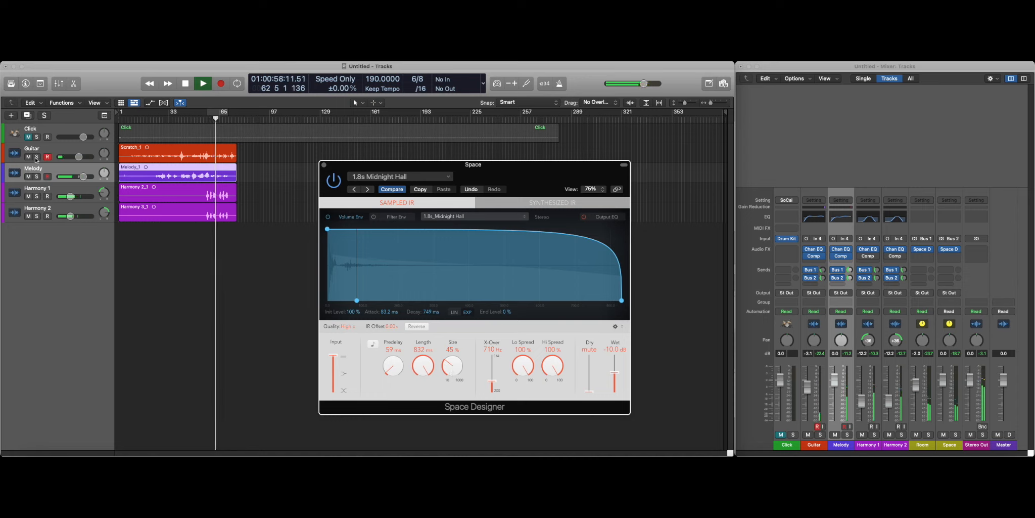
# - Select the Guitar through Harmony 2 tracks and raise their Bus 2 sends together
pyautogui.click(54, 151)
pyautogui.keyDown('shift'); pyautogui.click(51, 208); pyautogui.keyUp('shift')
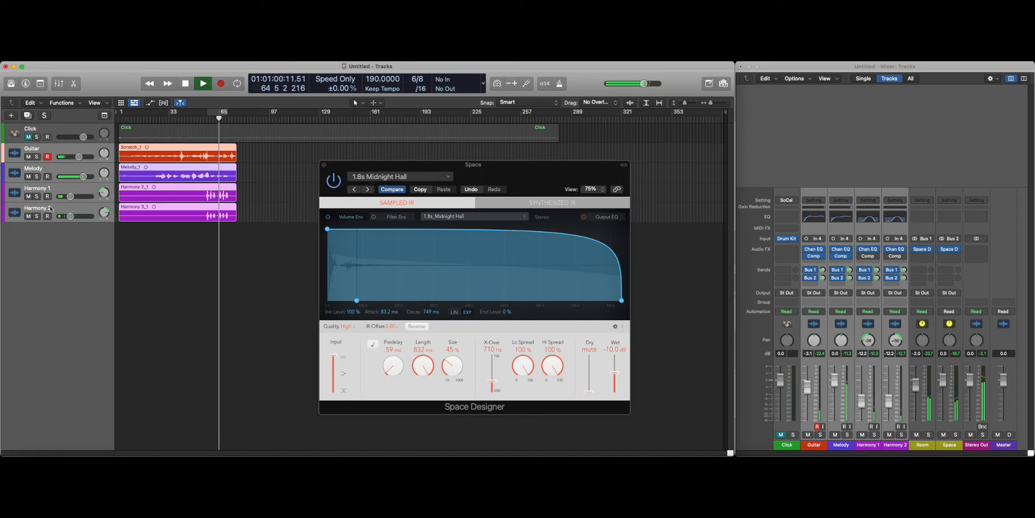
pyautogui.press('space')
pyautogui.moveTo(825, 279); pyautogui.dragTo(823, 258)
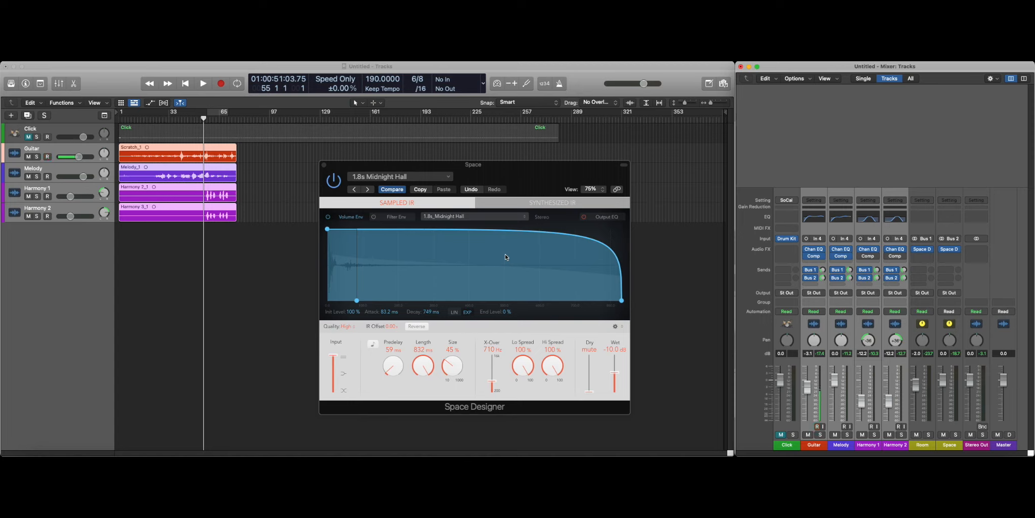
# - Audition the mix from bar 55 and lower the Bus 2 sends of all four selected tracks during playback
pyautogui.press('space')
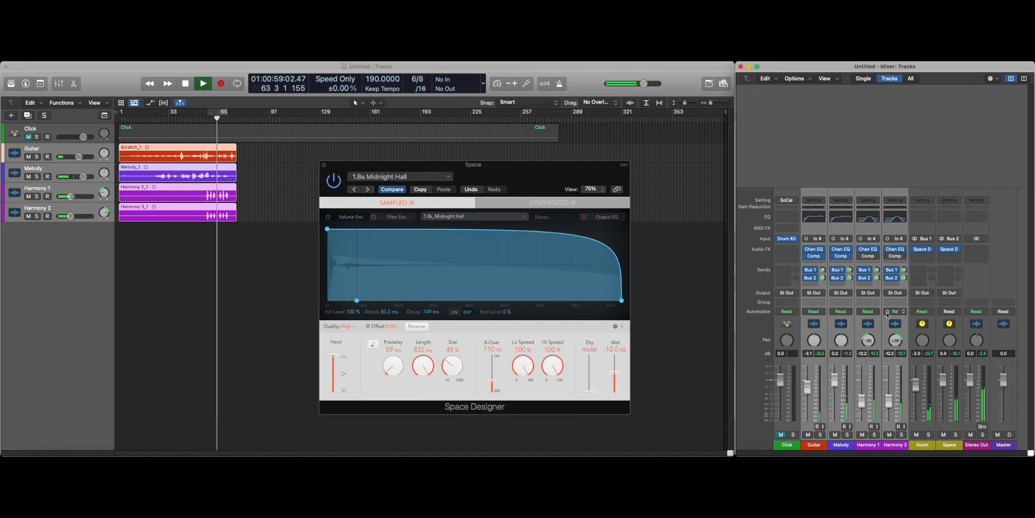
pyautogui.click(821, 283)
pyautogui.moveTo(820, 283); pyautogui.dragTo(821, 312)
pyautogui.press('space')
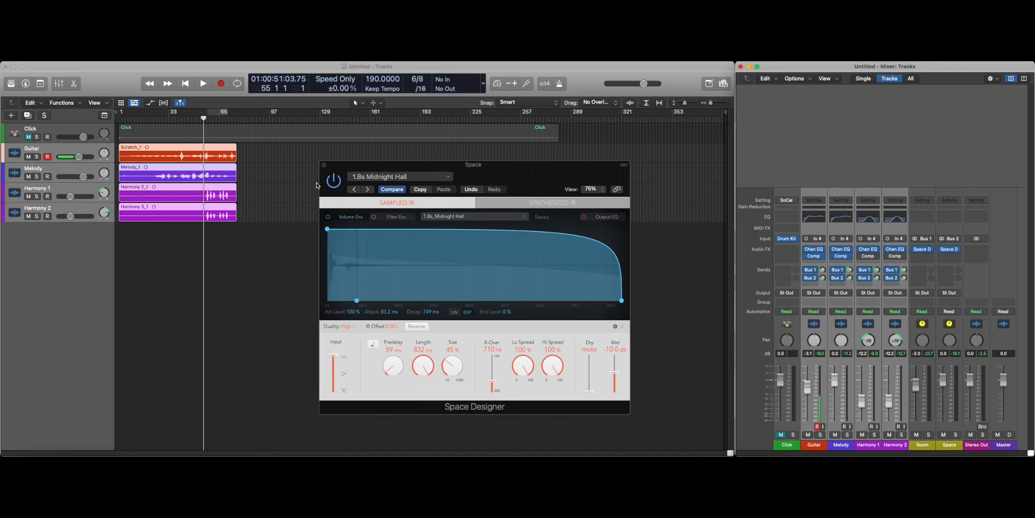
# - Close the Space Designer window, select both Harmony tracks, and fine-tune their Bus 2 send level upward during playback
pyautogui.click(324, 165)
pyautogui.click(49, 193)
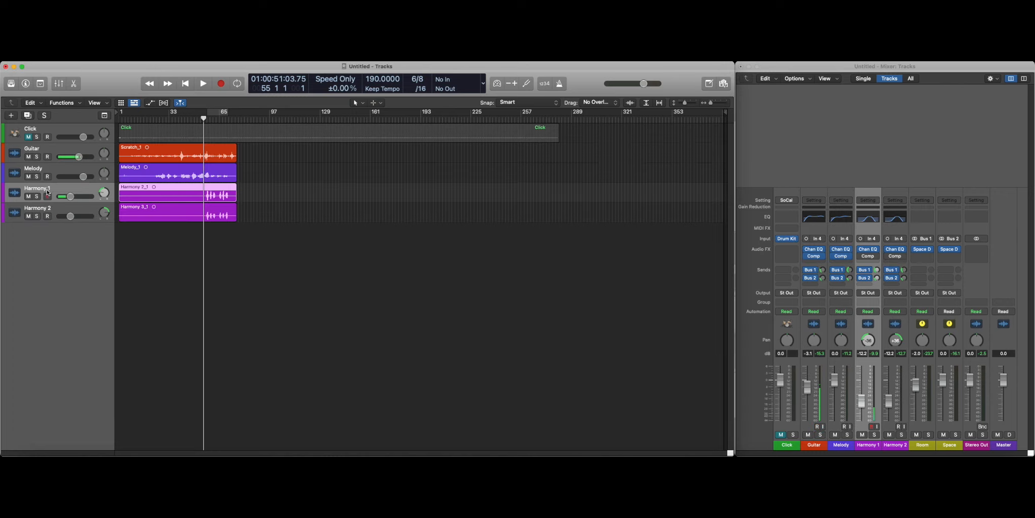
pyautogui.click(46, 209)
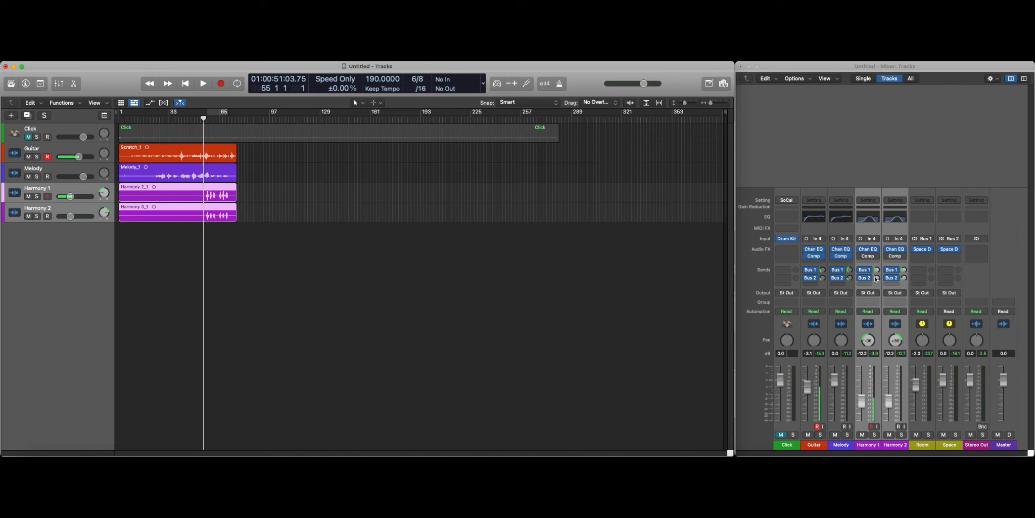
pyautogui.press('space')
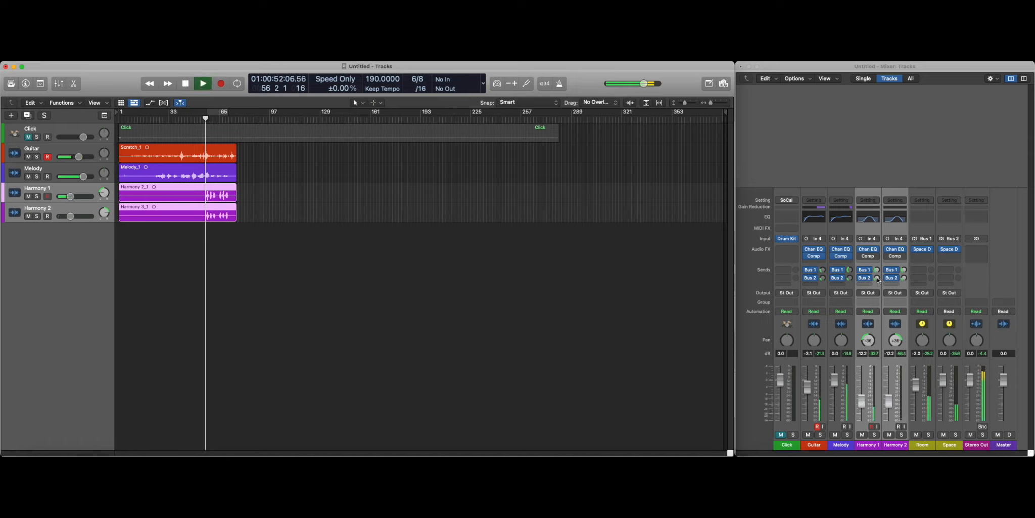
pyautogui.click(877, 278)
pyautogui.moveTo(877, 274); pyautogui.dragTo(876, 266)
pyautogui.moveTo(876, 263); pyautogui.dragTo(875, 267)
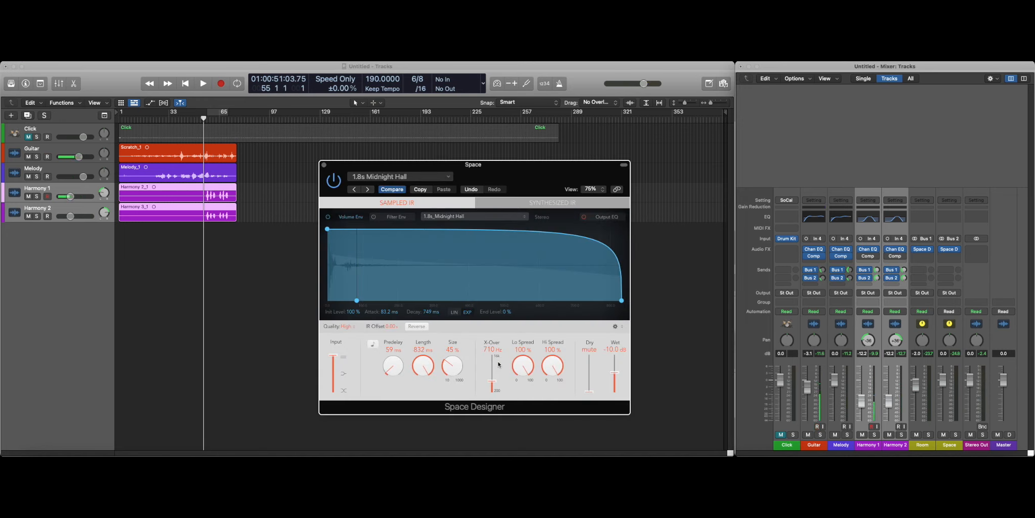
# - Play the mix from bar 55 and set the Space bus reverb's size to 76% in Space Designer
pyautogui.click(112, 91)
pyautogui.press('space')
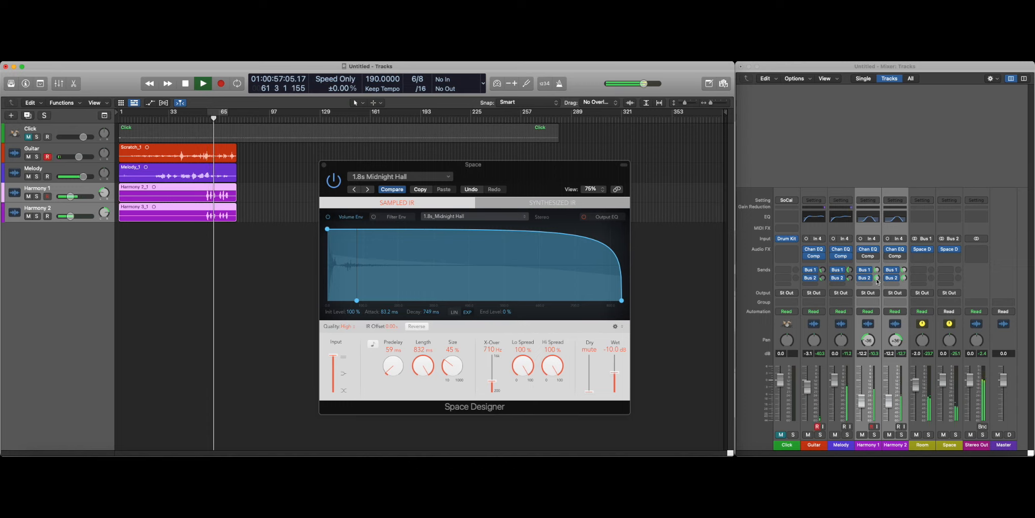
pyautogui.moveTo(445, 368); pyautogui.dragTo(444, 354)
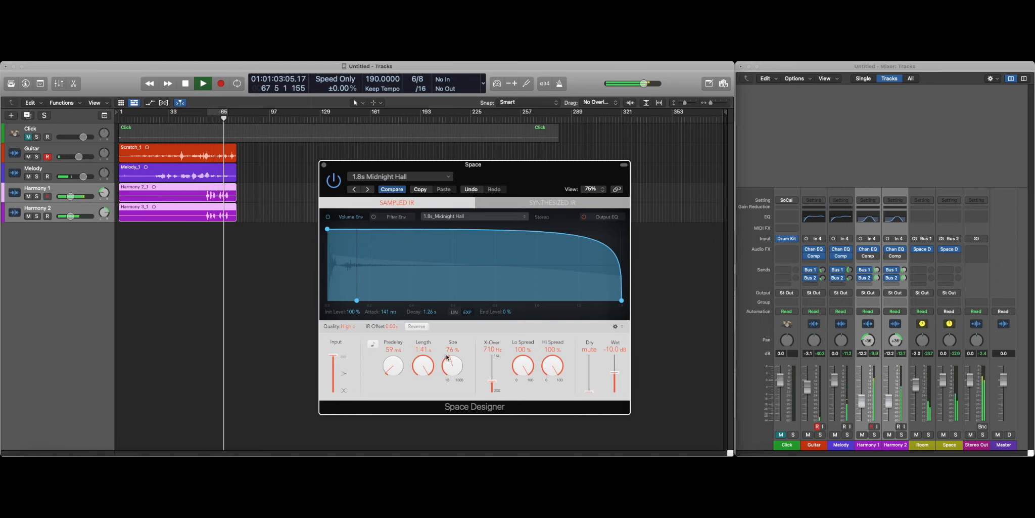
# - Rewind and replay the harmony passage to judge the resized Space reverb, and stop playback
pyautogui.click(872, 275)
pyautogui.hotkey('shift', ',')
pyautogui.hotkey('shift', ',')
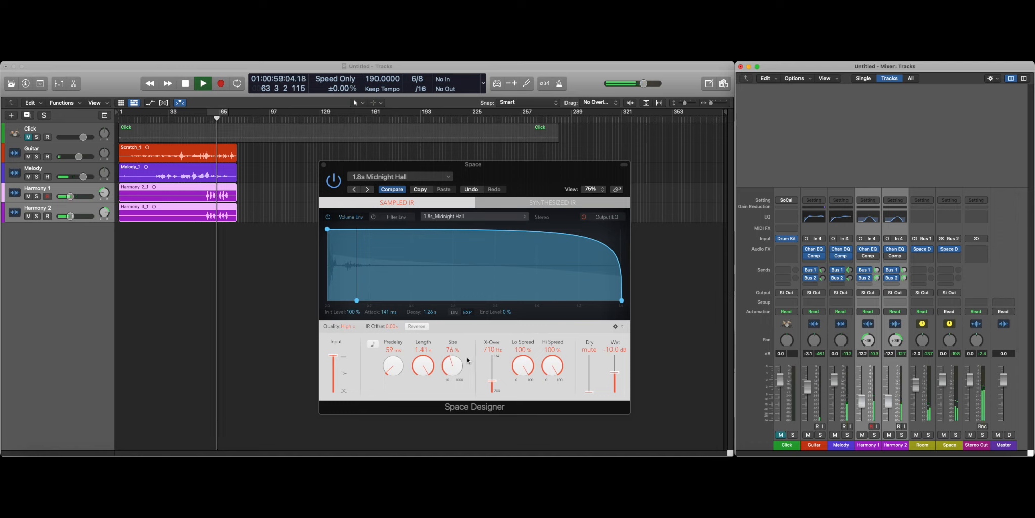
pyautogui.click(817, 426)
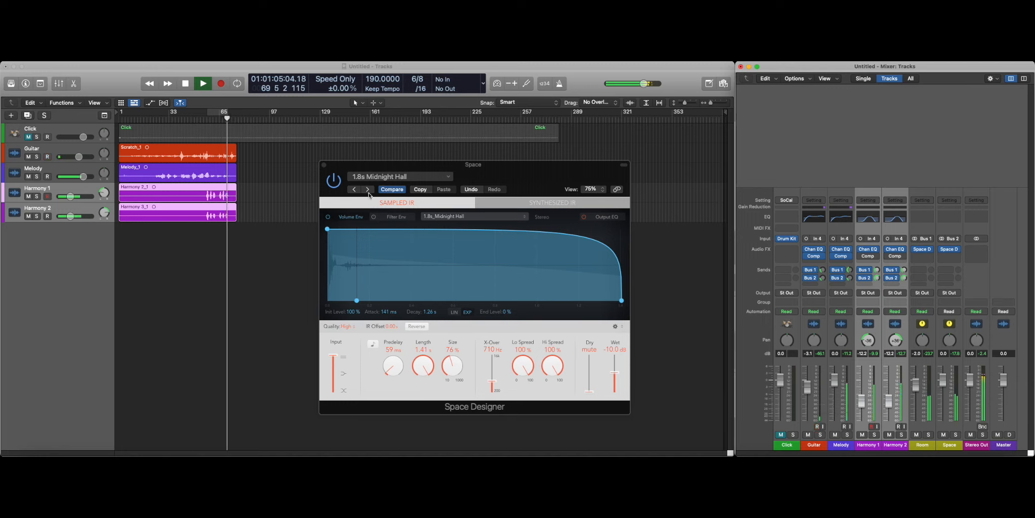
pyautogui.press('space')
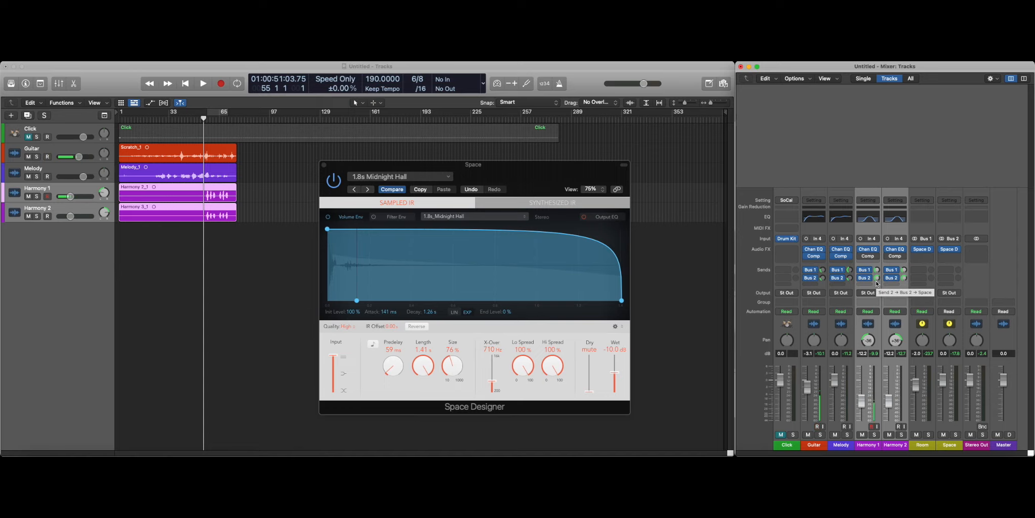
# - Close Space Designer, add a Channel EQ to the Room bus, preview playback, and apply a low cut at 230 Hz
pyautogui.click(324, 167)
pyautogui.click(324, 168)
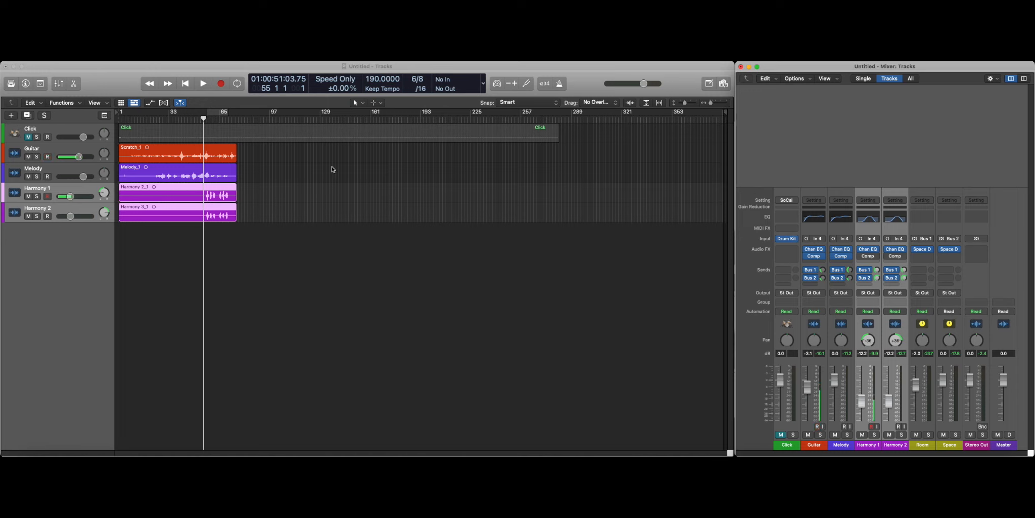
pyautogui.click(926, 218)
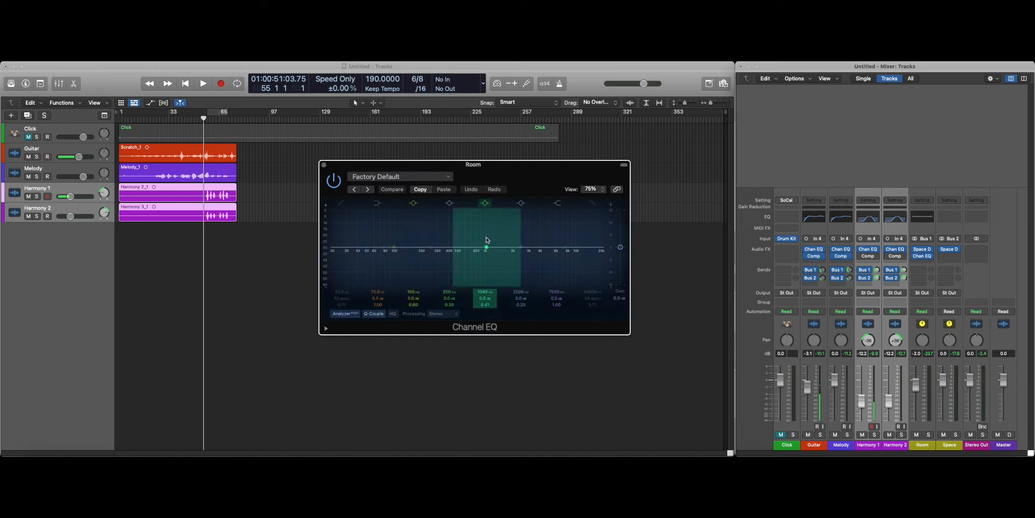
pyautogui.press('space')
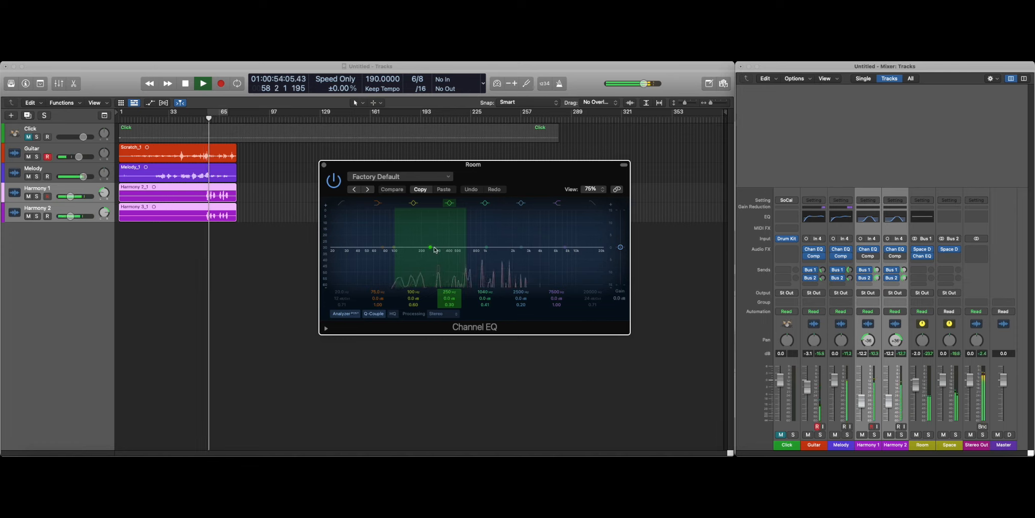
pyautogui.press('space')
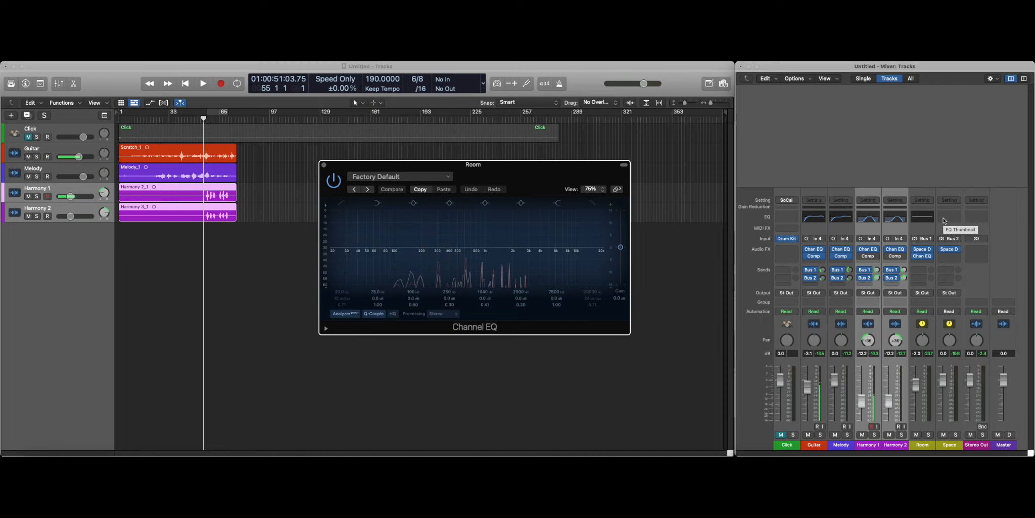
pyautogui.click(335, 258)
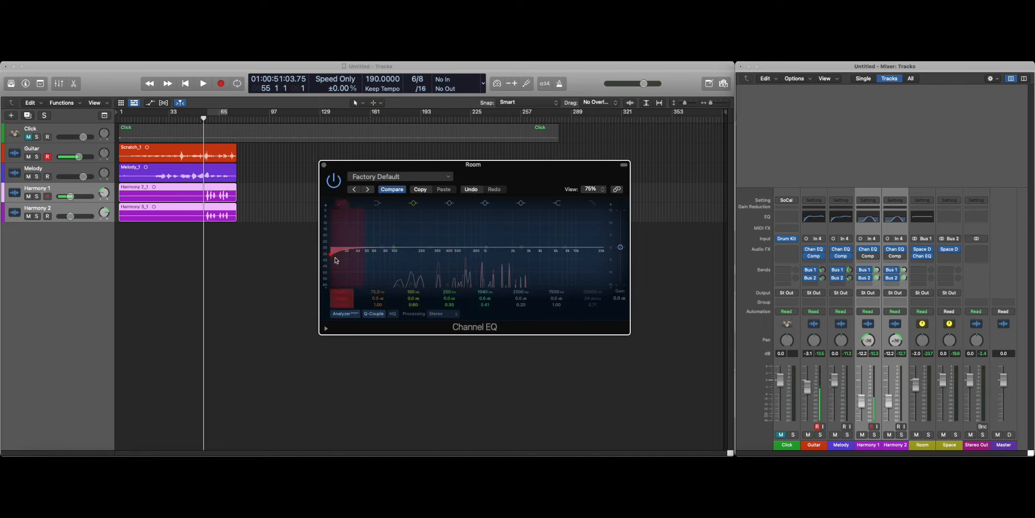
pyautogui.moveTo(331, 255); pyautogui.dragTo(430, 259)
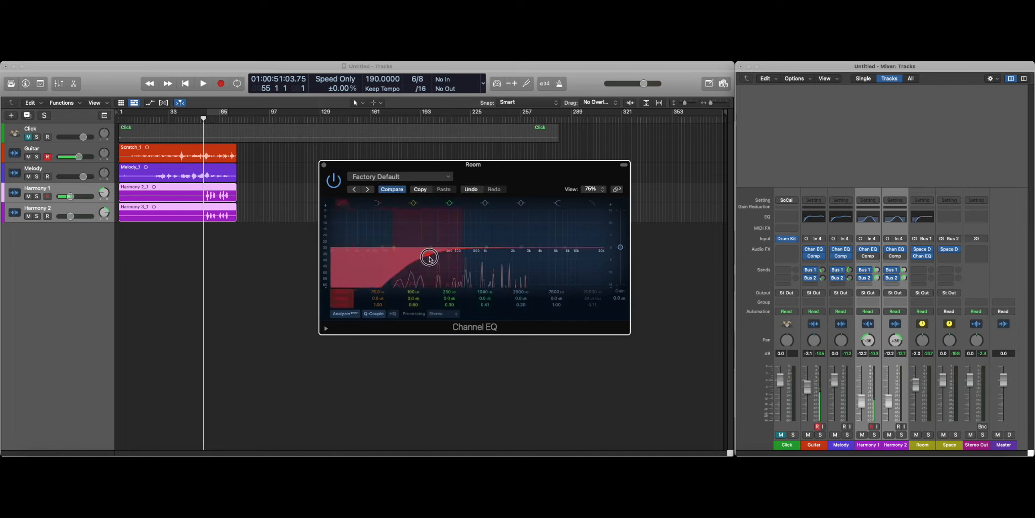
# - Add a Channel EQ to the Space bus with a low cut similar to Room's and close both EQ windows
pyautogui.click(959, 221)
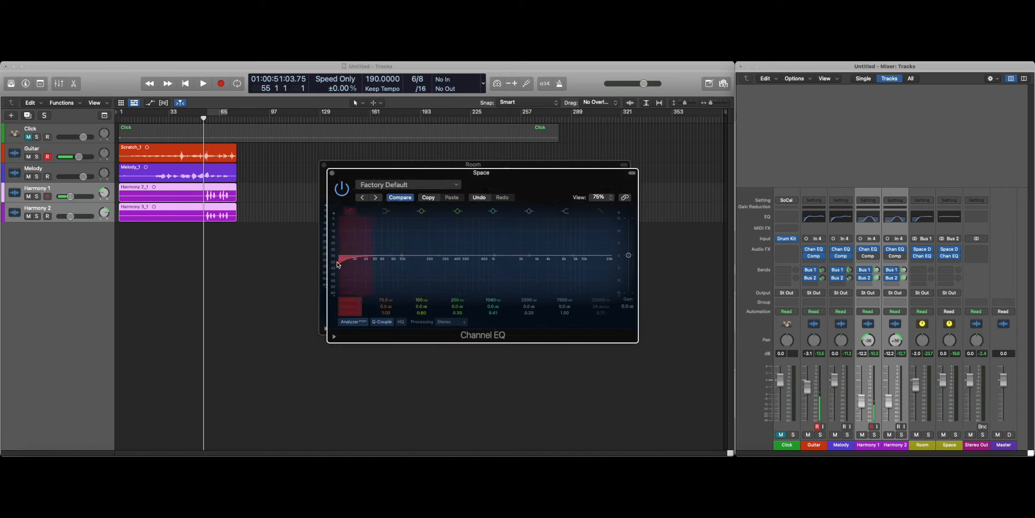
pyautogui.moveTo(338, 261); pyautogui.dragTo(434, 263)
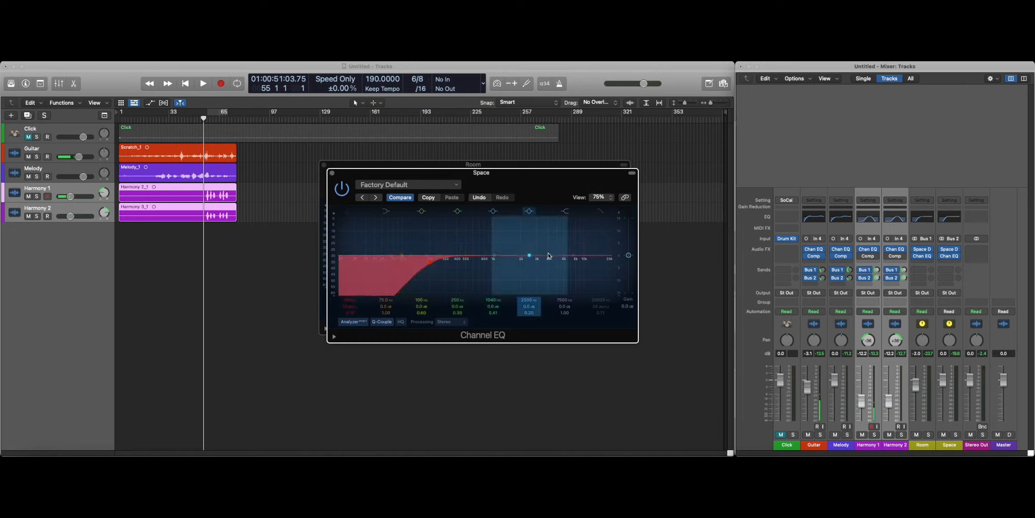
pyautogui.click(332, 174)
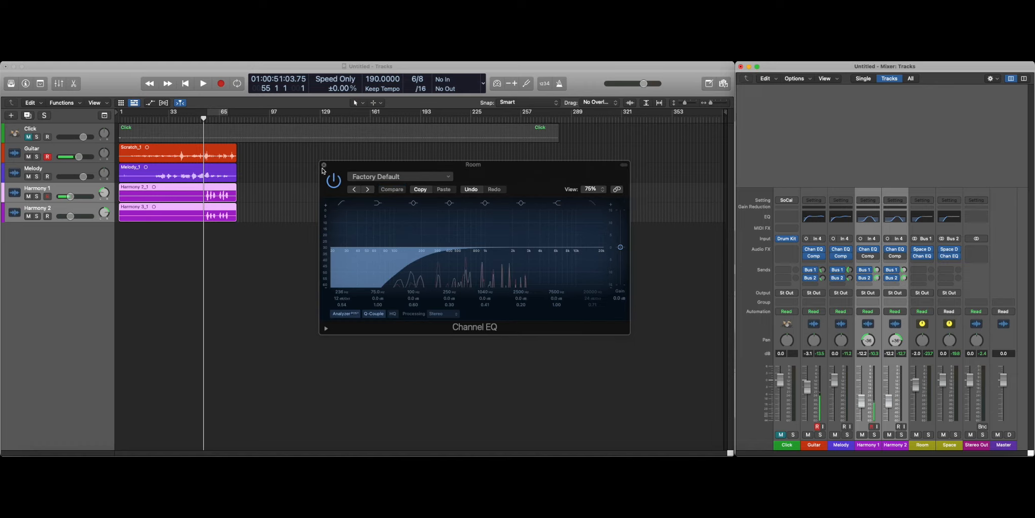
pyautogui.click(324, 165)
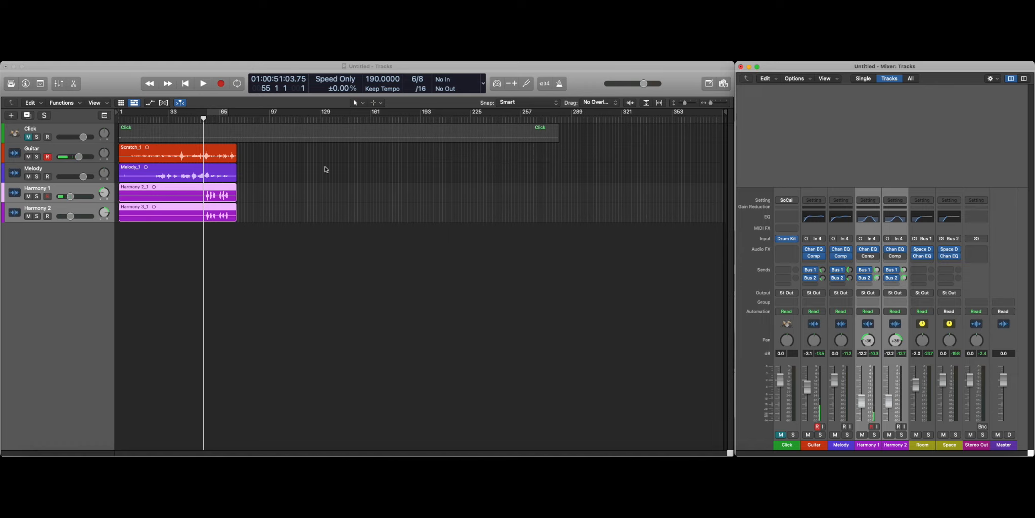
# - Insert a Compressor after the Channel EQ on the Room bus and load the Light Vocal preset
pyautogui.click(921, 260)
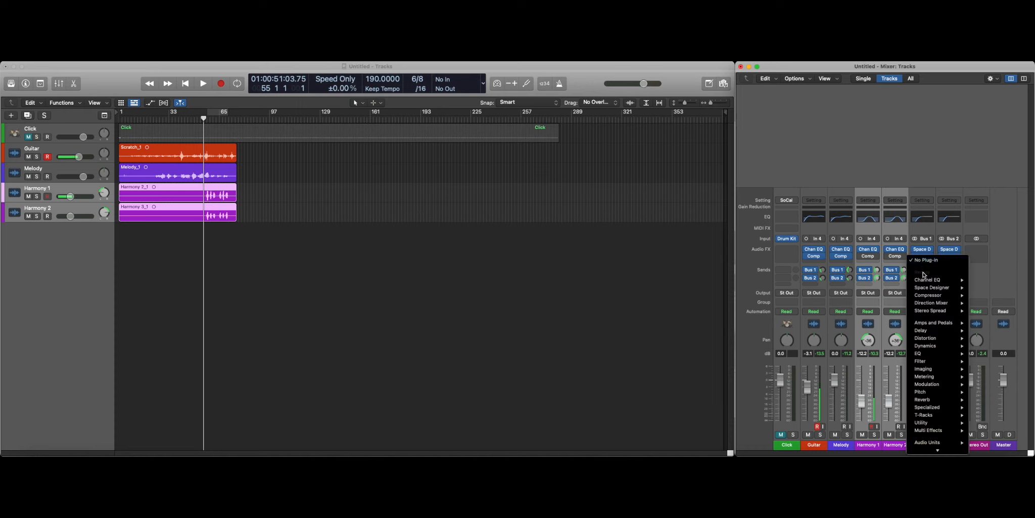
pyautogui.click(984, 295)
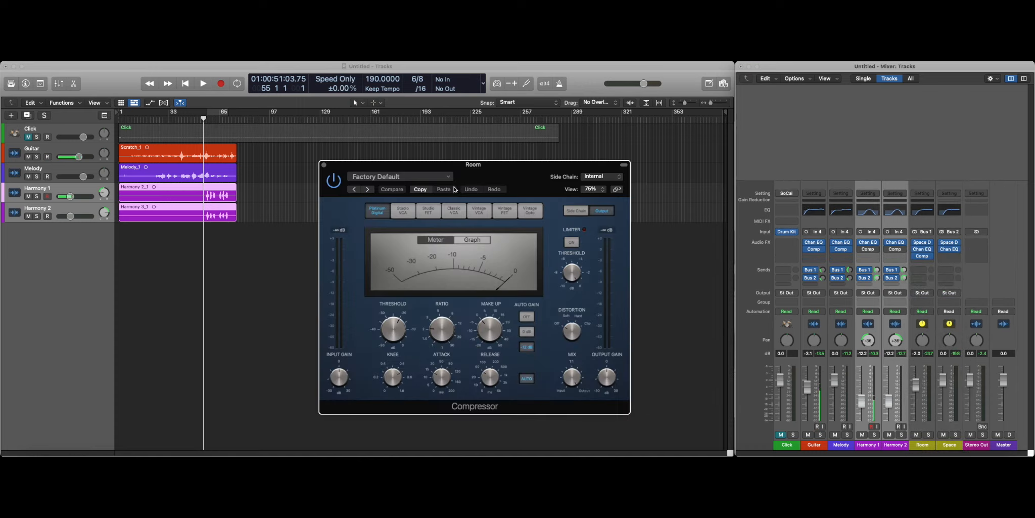
pyautogui.click(441, 177)
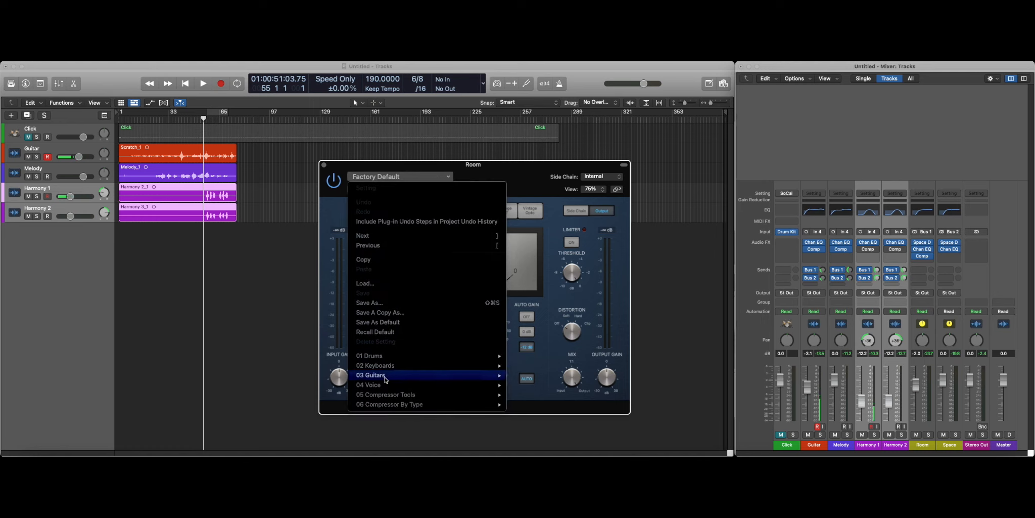
pyautogui.moveTo(383, 385)
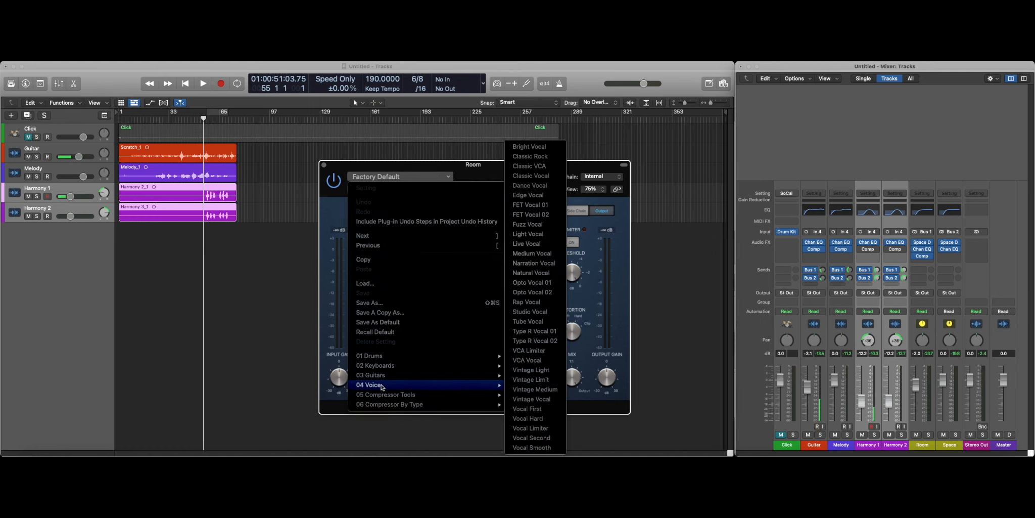
pyautogui.click(538, 234)
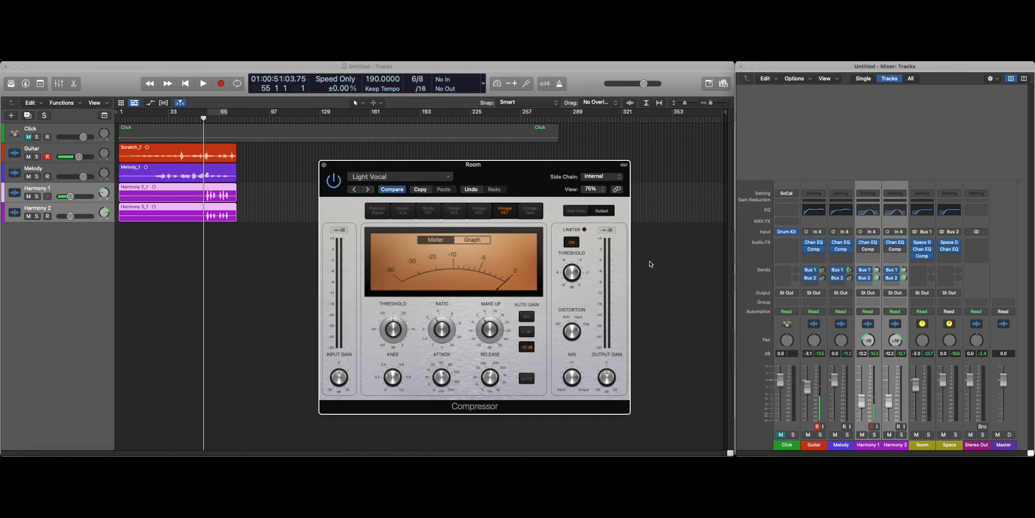
# - Mute the Space bus and lower the Room compressor's threshold to -41.5 dB during playback from bar 55
pyautogui.click(943, 435)
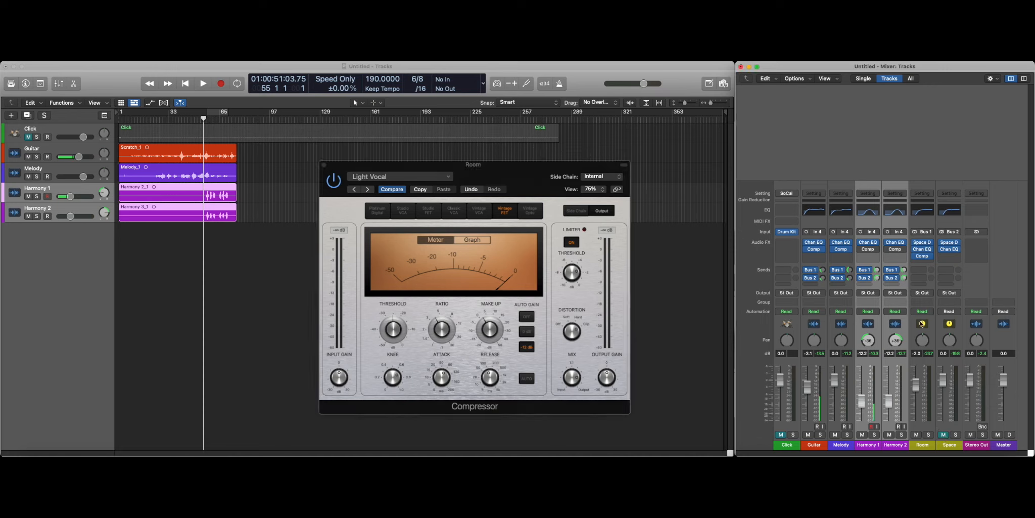
pyautogui.press('space')
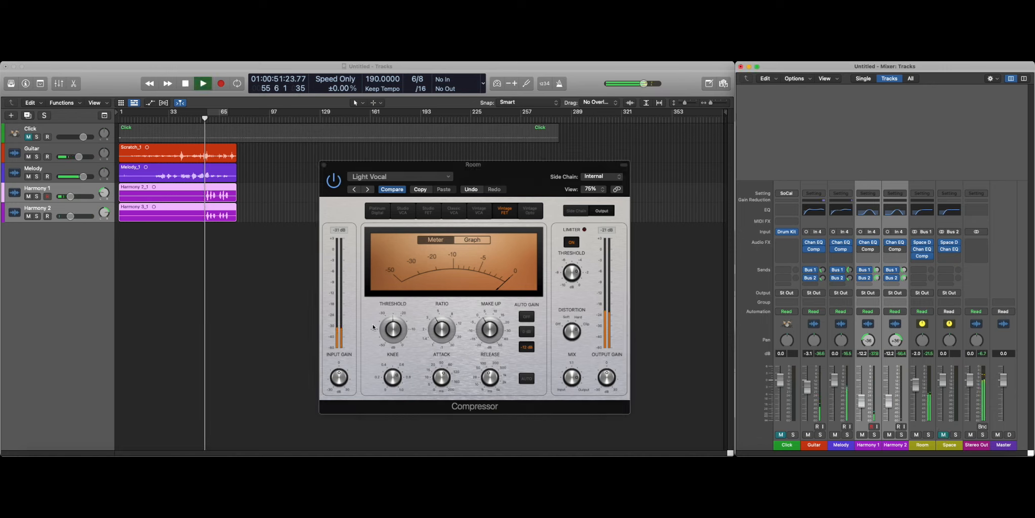
pyautogui.moveTo(393, 329)
pyautogui.moveTo(394, 328); pyautogui.dragTo(386, 353)
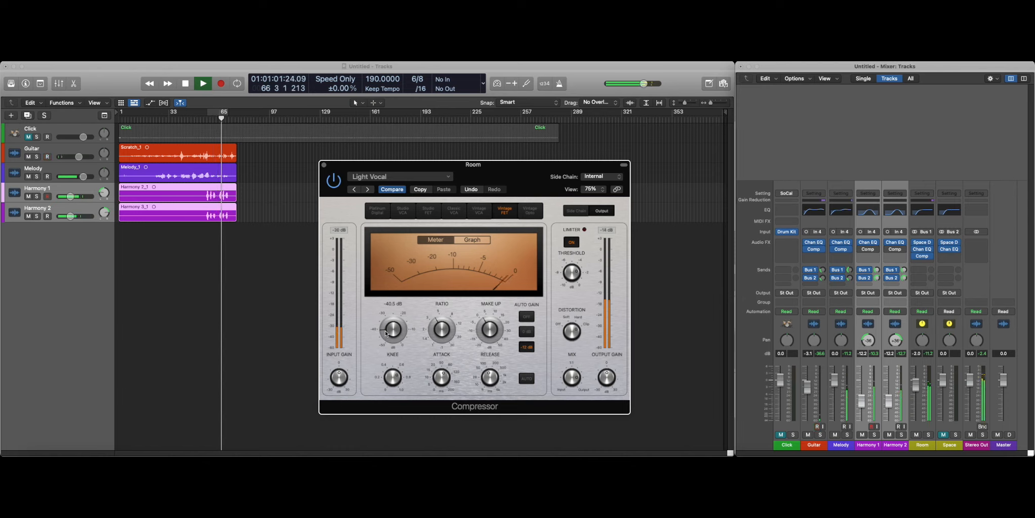
pyautogui.moveTo(386, 333); pyautogui.dragTo(386, 334)
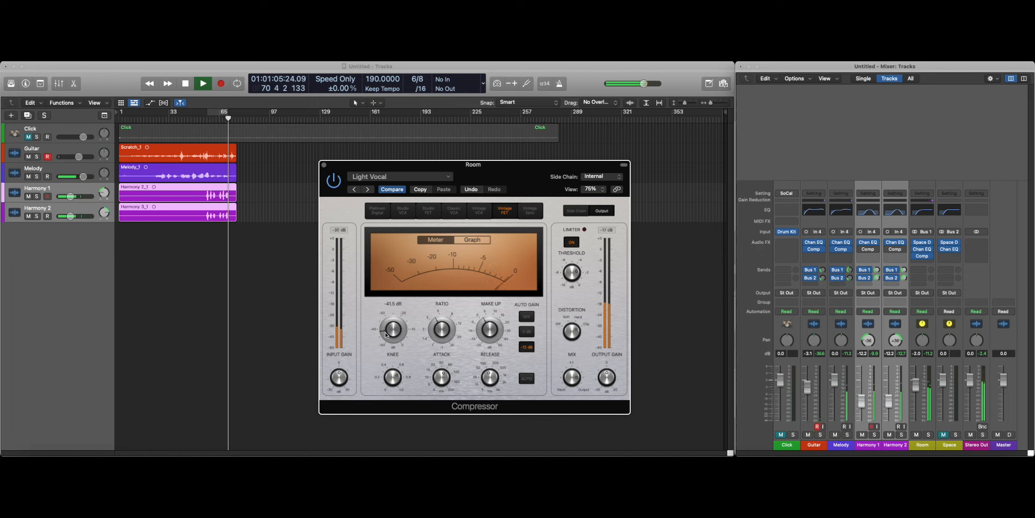
pyautogui.press('space')
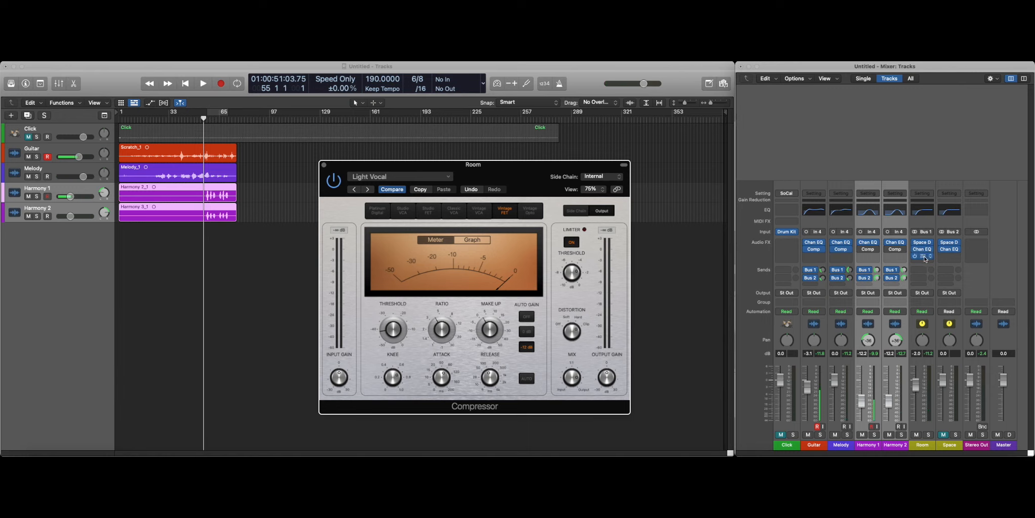
# - Copy the Room compressor to the Space bus, unmute Space, and audition the mix with the Compressor window closed
pyautogui.moveTo(922, 256); pyautogui.dragTo(944, 259)
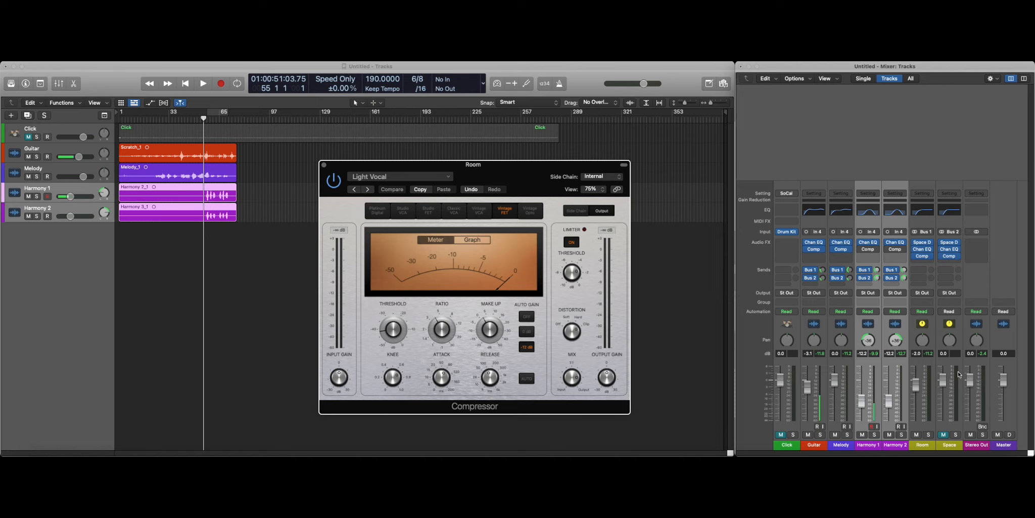
pyautogui.click(944, 434)
pyautogui.press('space')
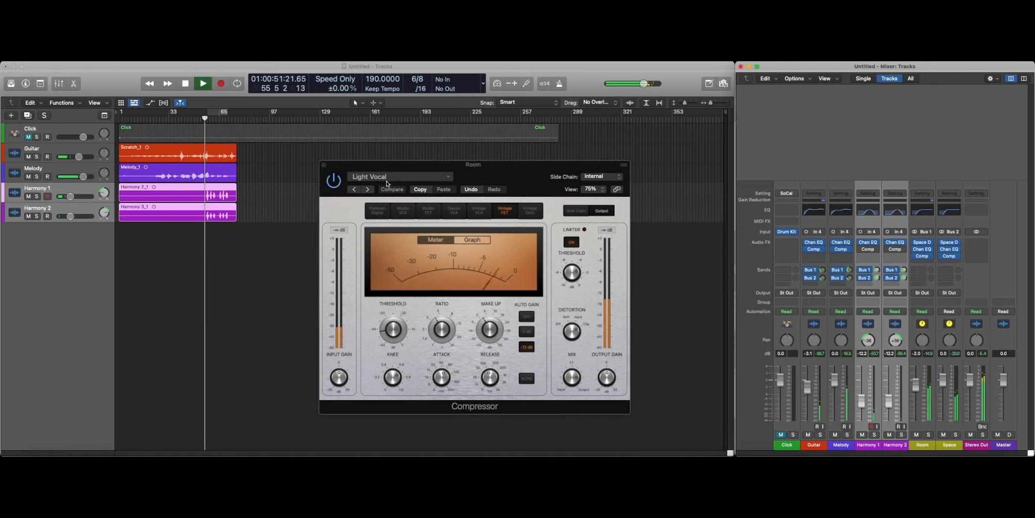
pyautogui.click(324, 166)
pyautogui.press('space')
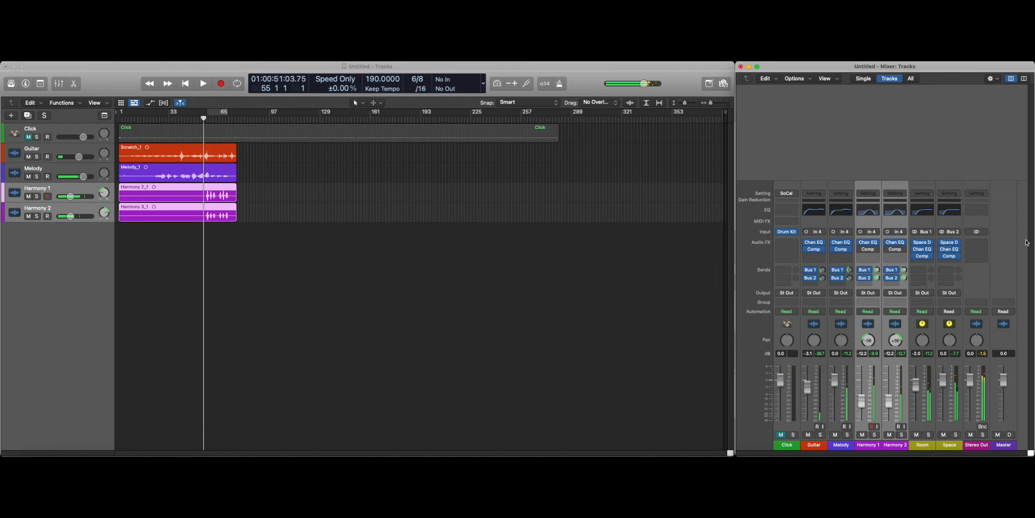
# - Compare playback from bar 55 with the Room and Space compressors bypassed and re-enabled
pyautogui.moveTo(916, 257)
pyautogui.moveTo(915, 256); pyautogui.dragTo(916, 256)
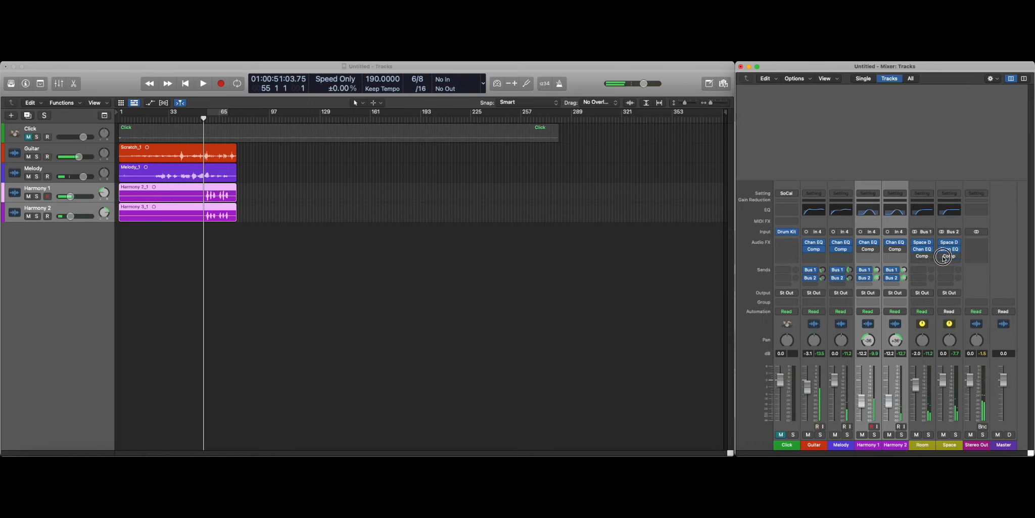
pyautogui.press('space')
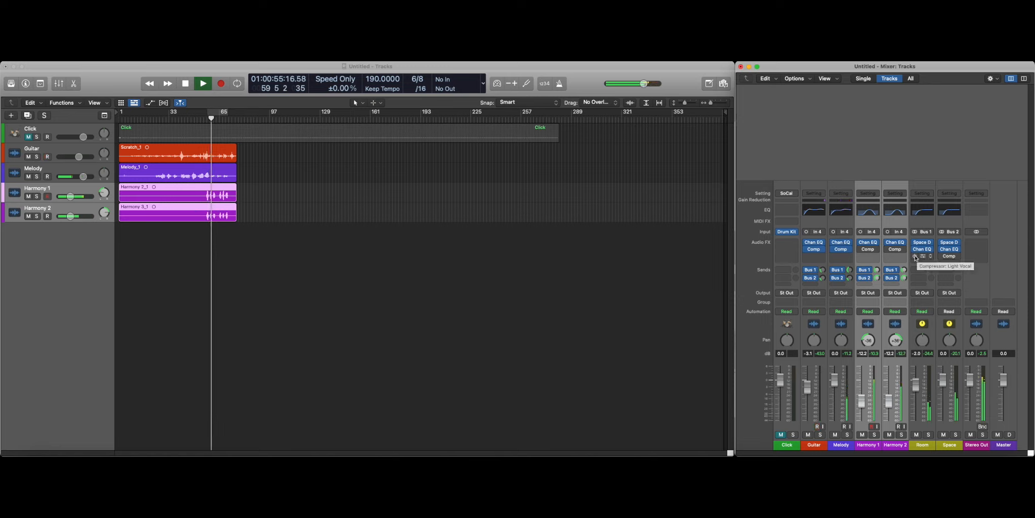
pyautogui.press('space')
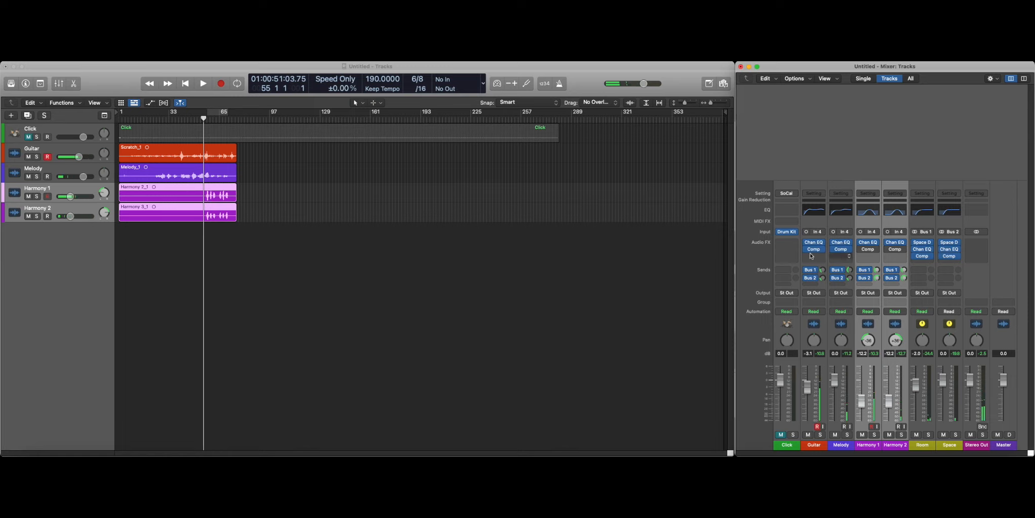
pyautogui.press('space')
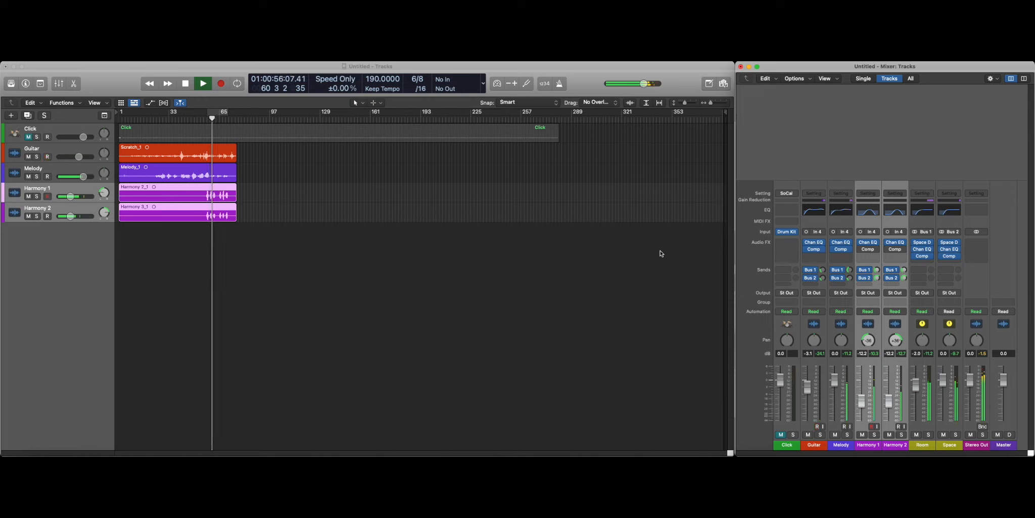
pyautogui.press('space')
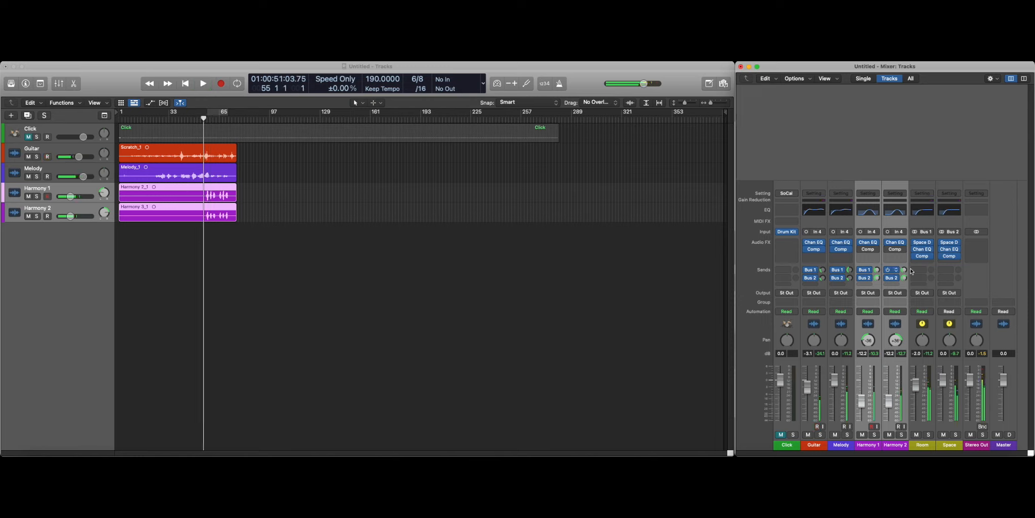
# - Inspect the output EQ and volume envelope of the Space Designer reverb on the Room bus
pyautogui.click(921, 244)
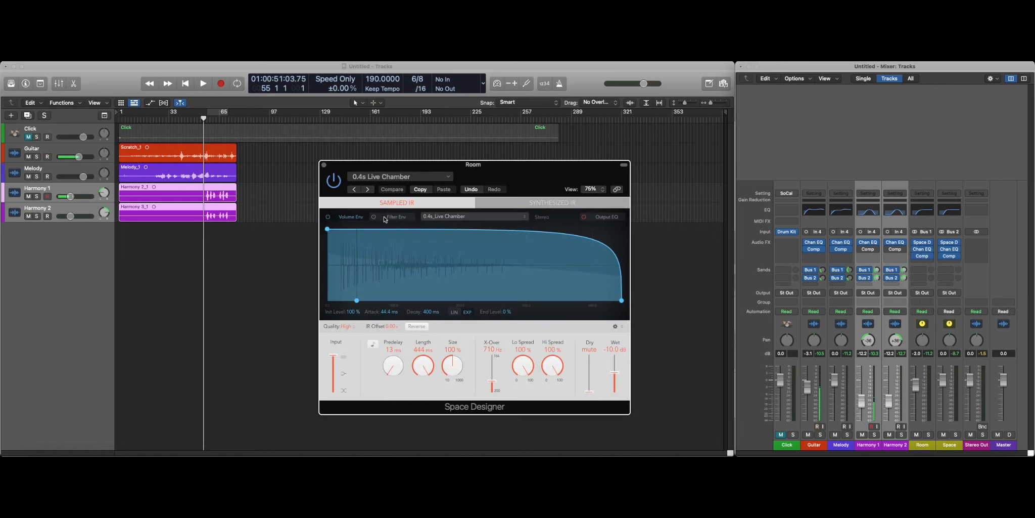
pyautogui.click(611, 217)
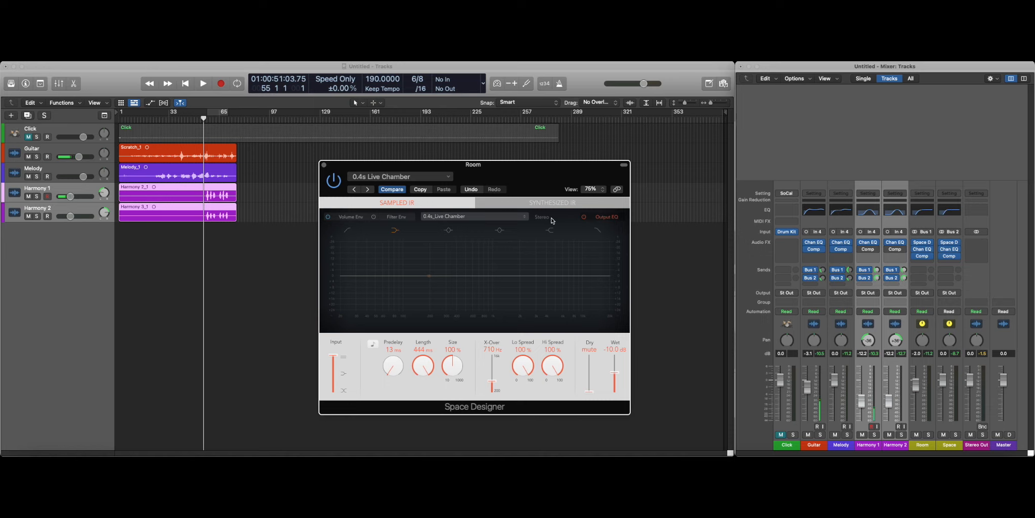
pyautogui.click(344, 218)
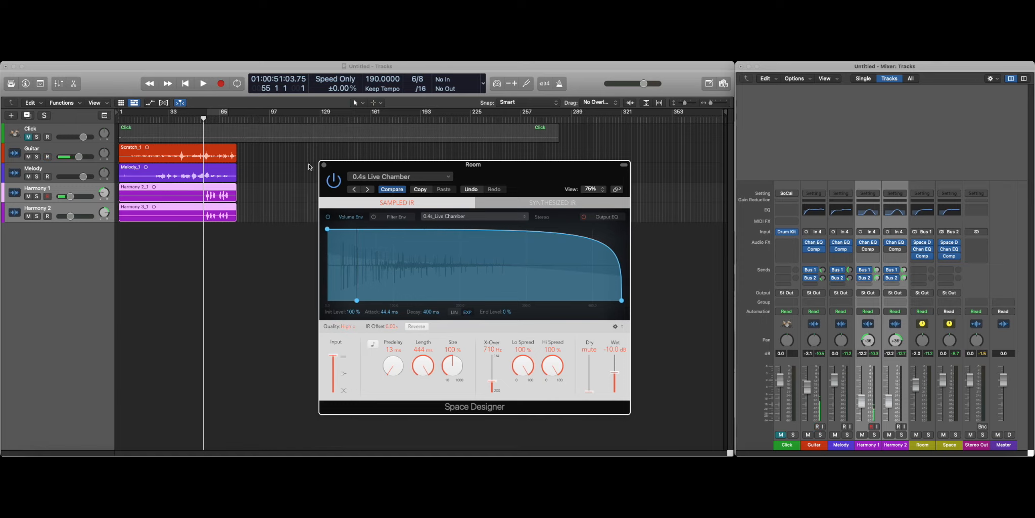
pyautogui.click(323, 165)
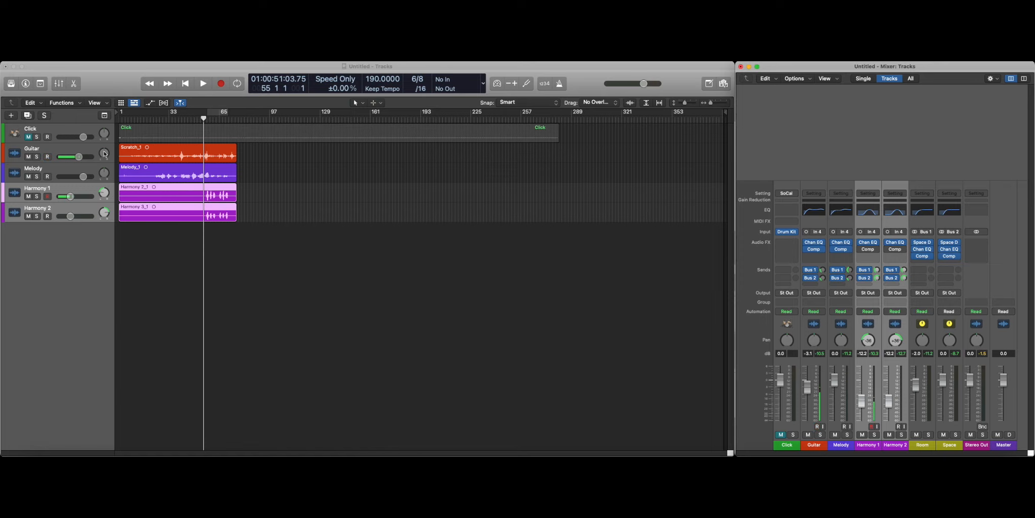
# - Insert a mono-to-stereo Direction Mixer after the Compressor on the Melody track
pyautogui.click(50, 170)
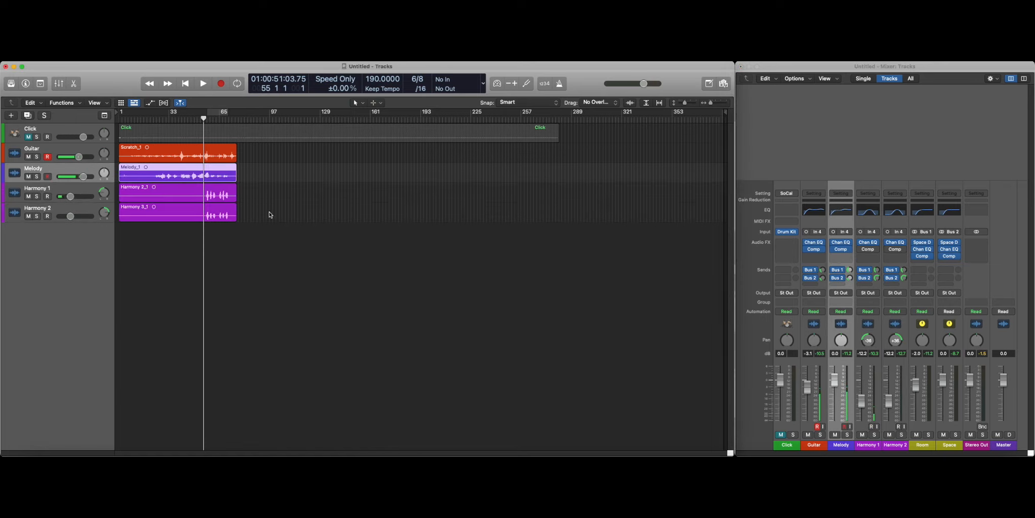
pyautogui.click(844, 260)
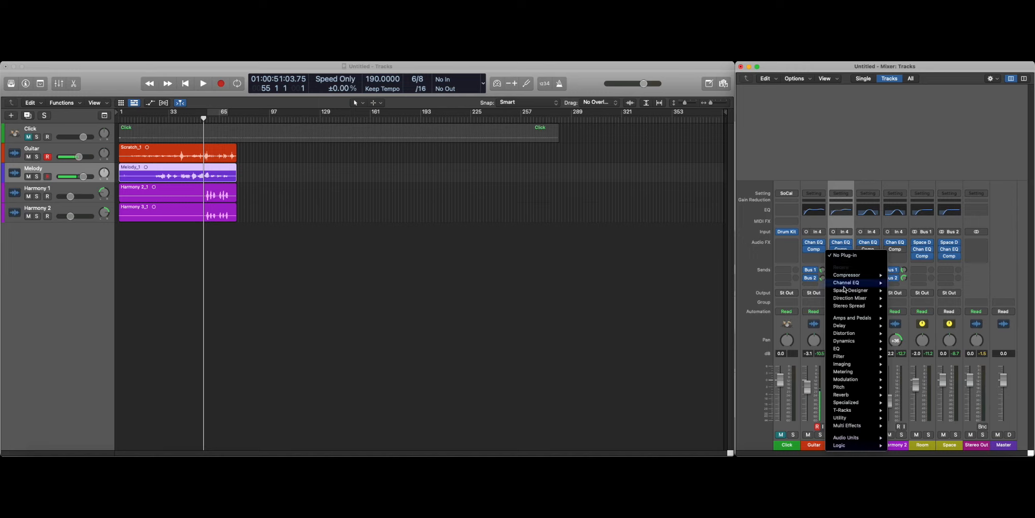
pyautogui.moveTo(848, 360)
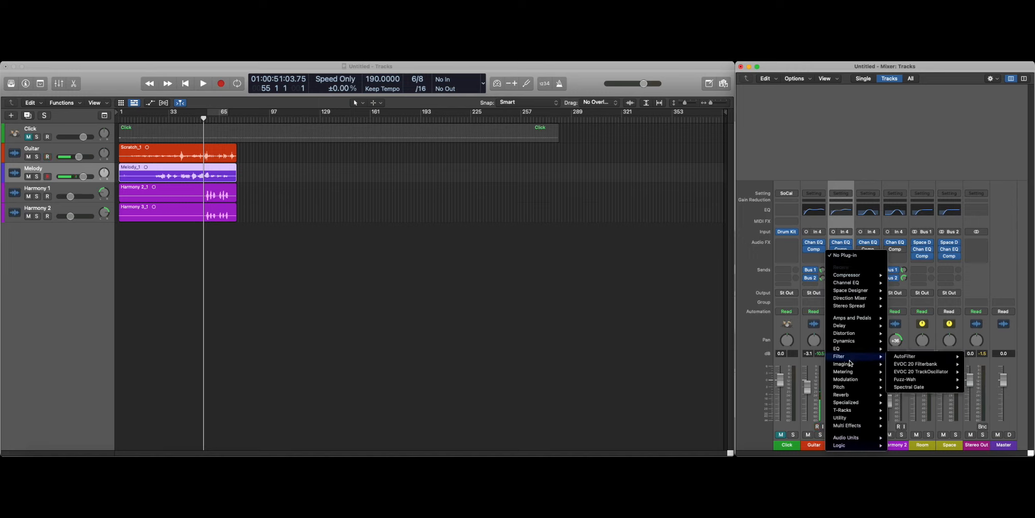
pyautogui.moveTo(917, 366)
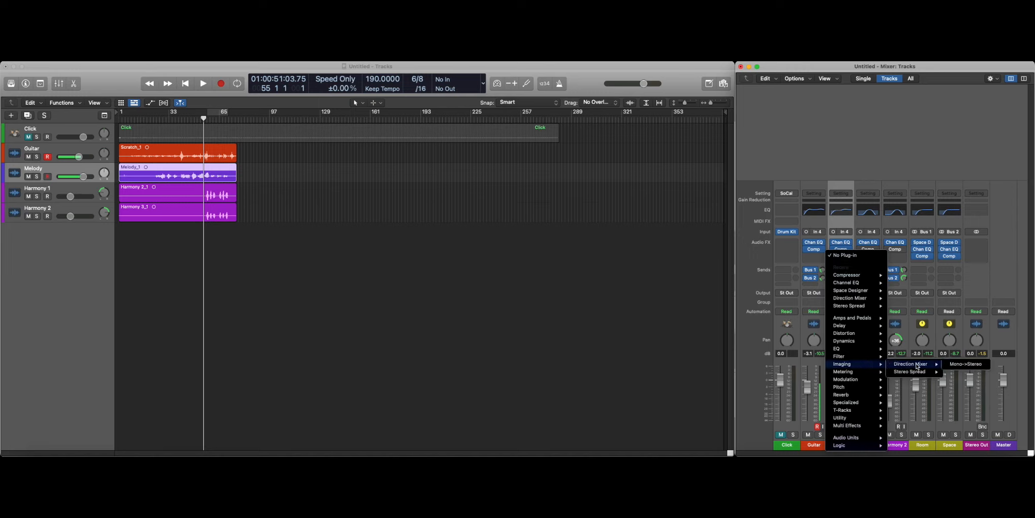
pyautogui.click(965, 363)
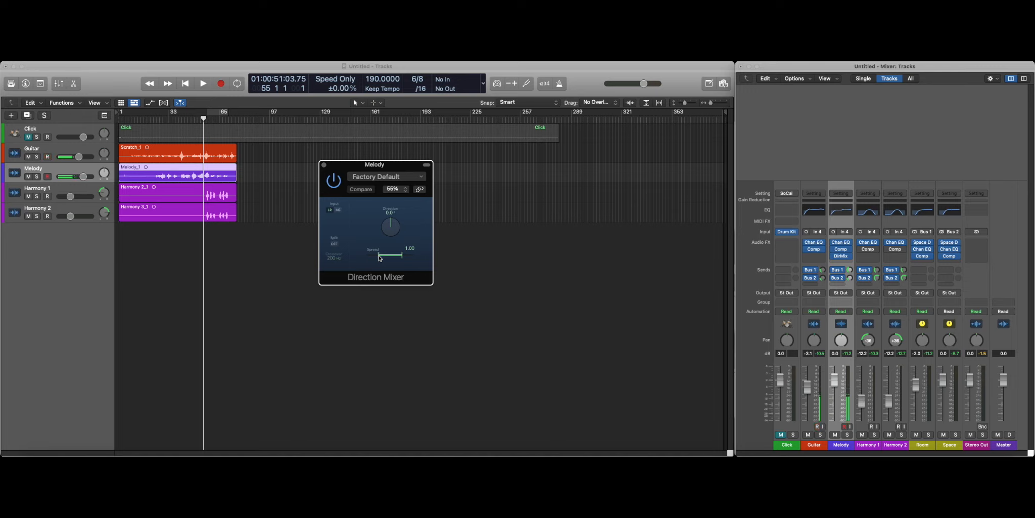
# - Audition the mix from bar 24 and narrow the Melody Direction Mixer's spread to 0.24 during playback
pyautogui.click(162, 121)
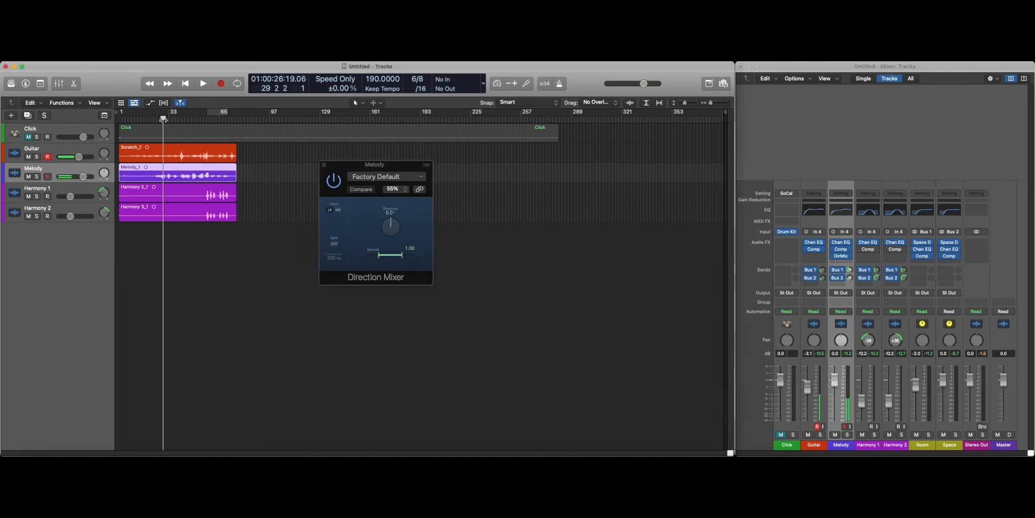
pyautogui.click(155, 120)
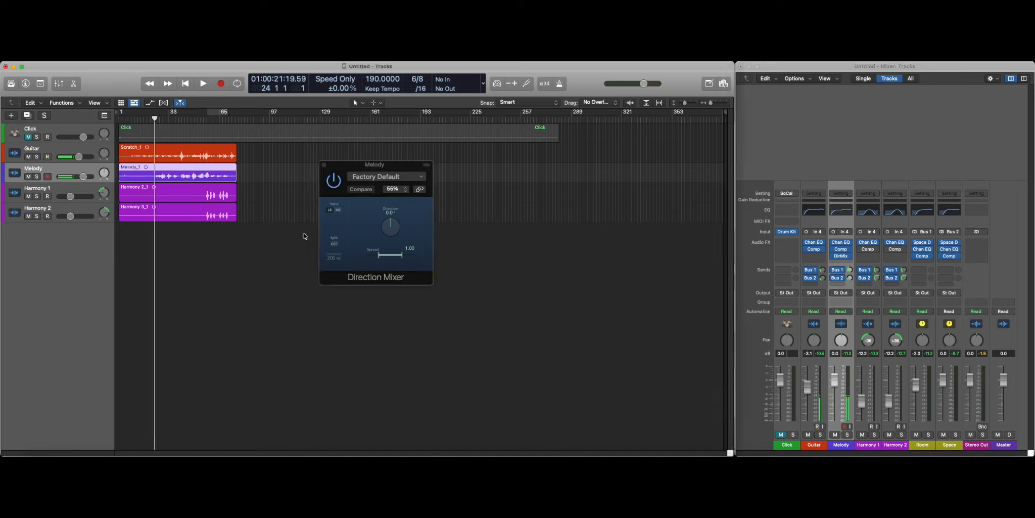
pyautogui.press('space')
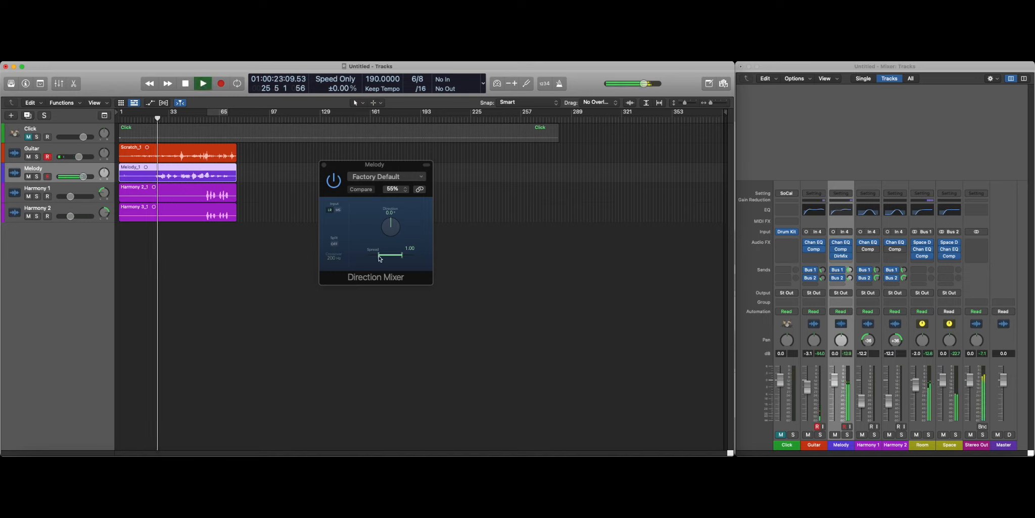
pyautogui.press('space')
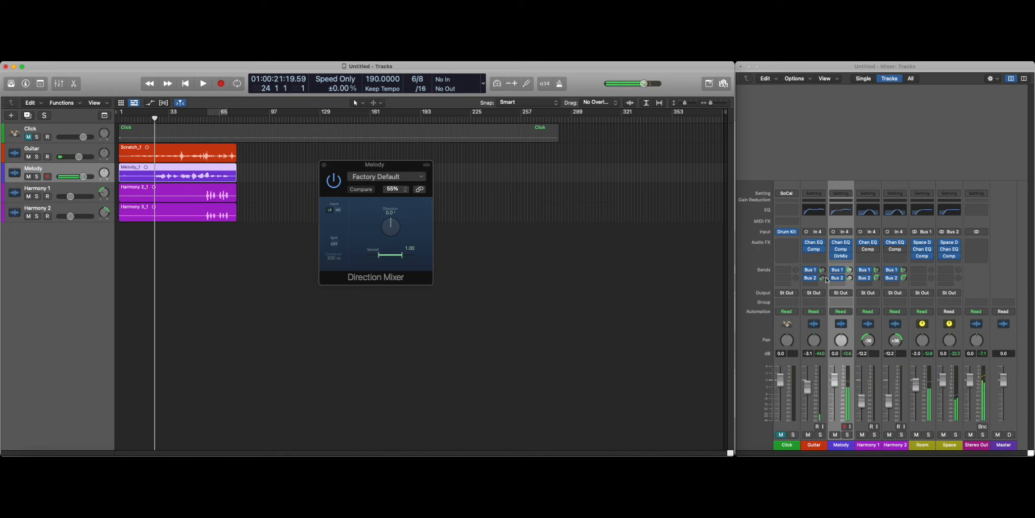
pyautogui.click(850, 275)
pyautogui.moveTo(849, 275); pyautogui.dragTo(849, 290)
pyautogui.press('space')
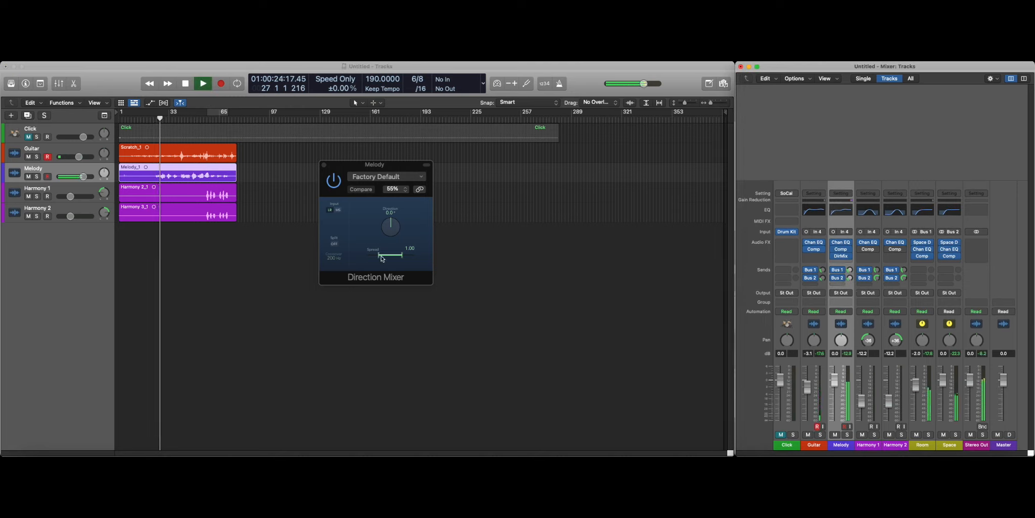
pyautogui.moveTo(399, 261); pyautogui.dragTo(389, 260)
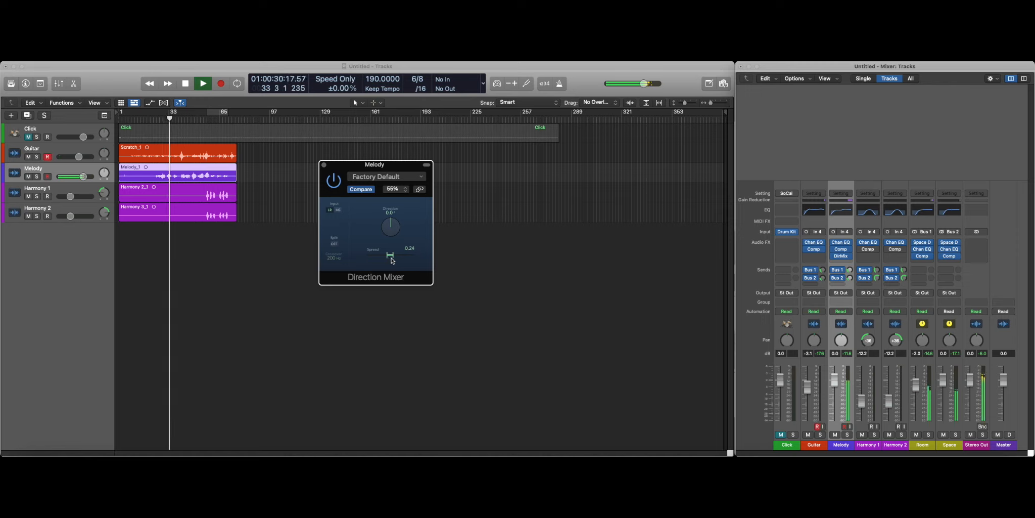
pyautogui.press('space')
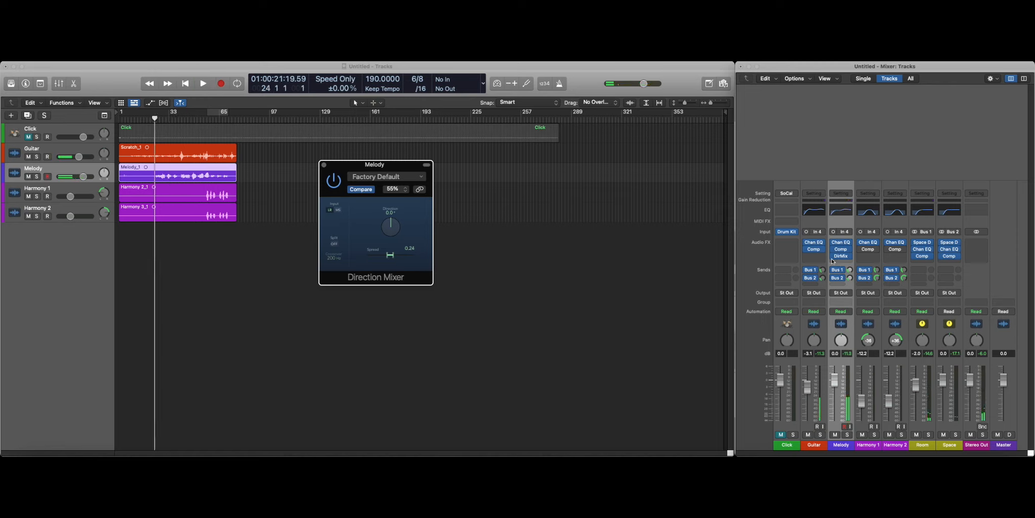
# - Copy the Melody Direction Mixer to the Guitar track and widen the copy's spread to 2.00
pyautogui.moveTo(842, 257); pyautogui.dragTo(816, 257)
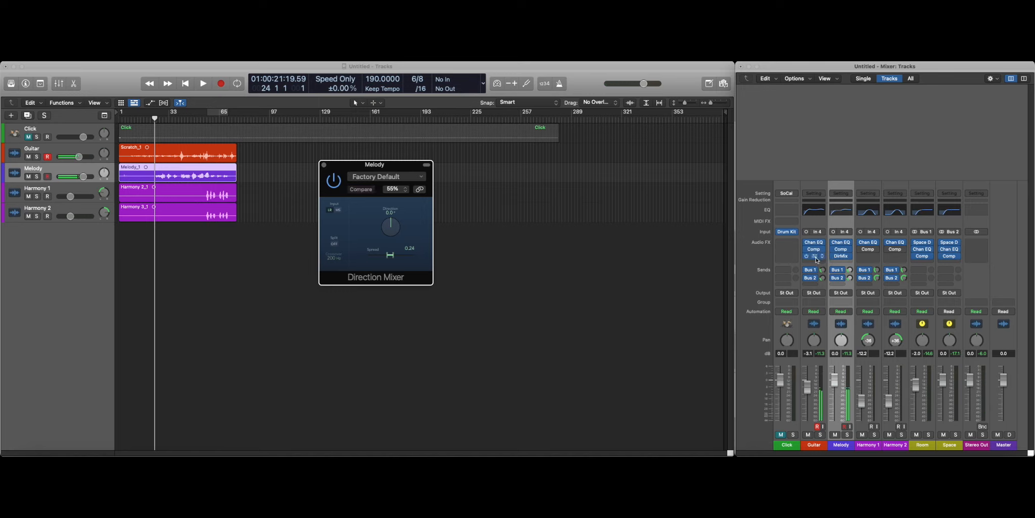
pyautogui.click(815, 255)
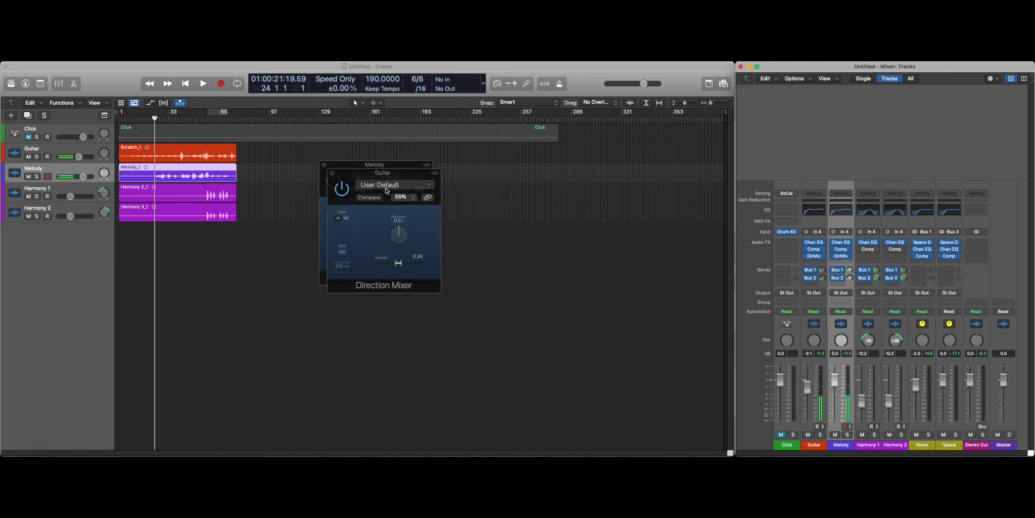
pyautogui.click(390, 175)
pyautogui.moveTo(391, 174); pyautogui.dragTo(565, 181)
pyautogui.moveTo(573, 271); pyautogui.dragTo(545, 274)
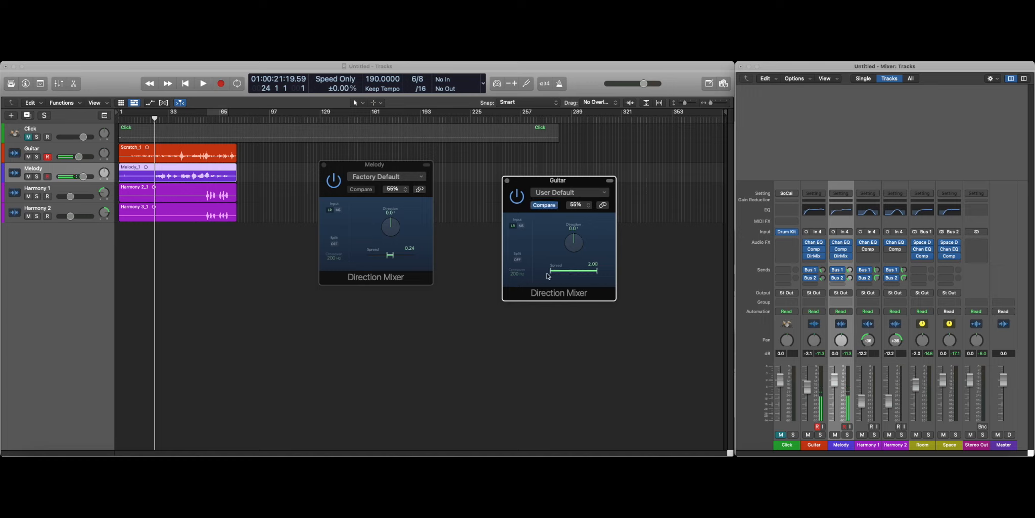
# - Set the Guitar Direction Mixer's spread to 1.34 during playback and close both Direction Mixer windows
pyautogui.press('space')
pyautogui.moveTo(548, 275); pyautogui.dragTo(557, 273)
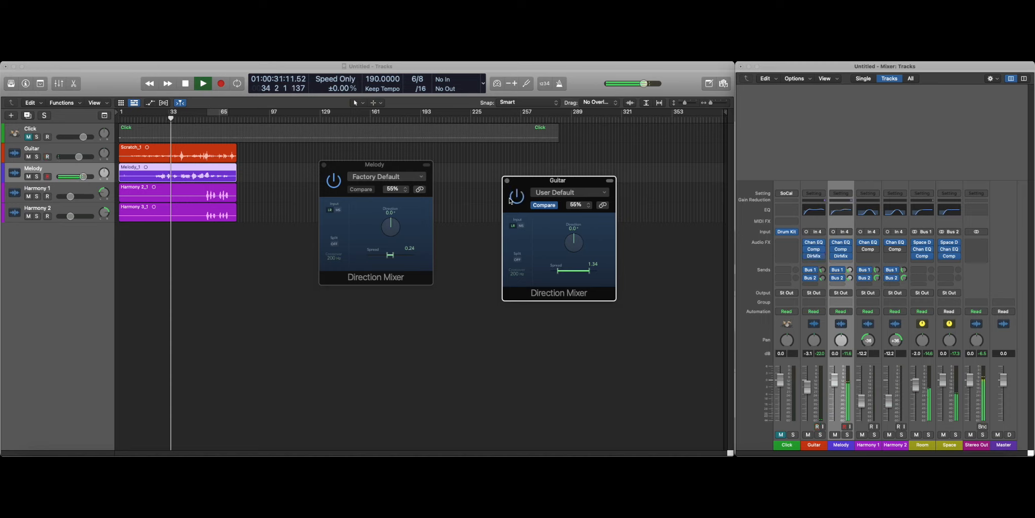
pyautogui.press('space')
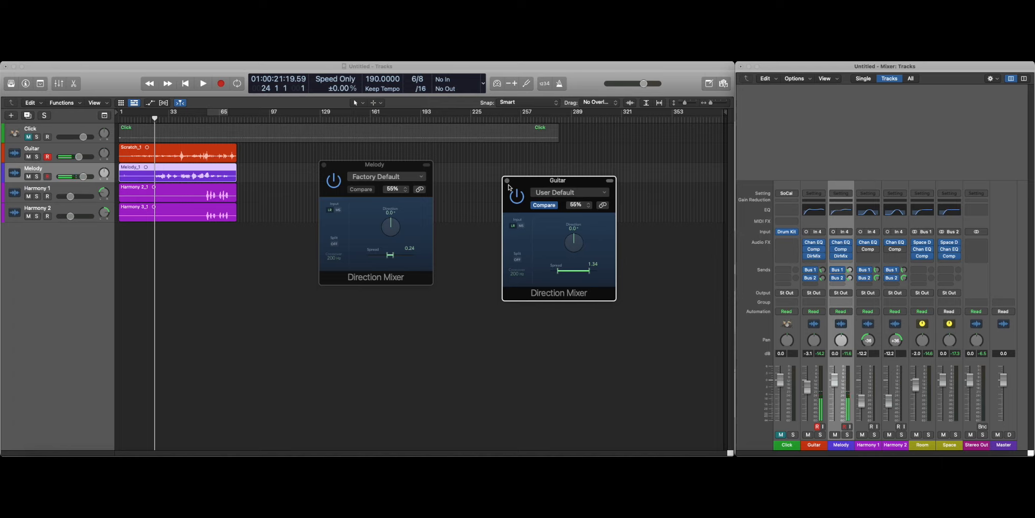
pyautogui.click(507, 181)
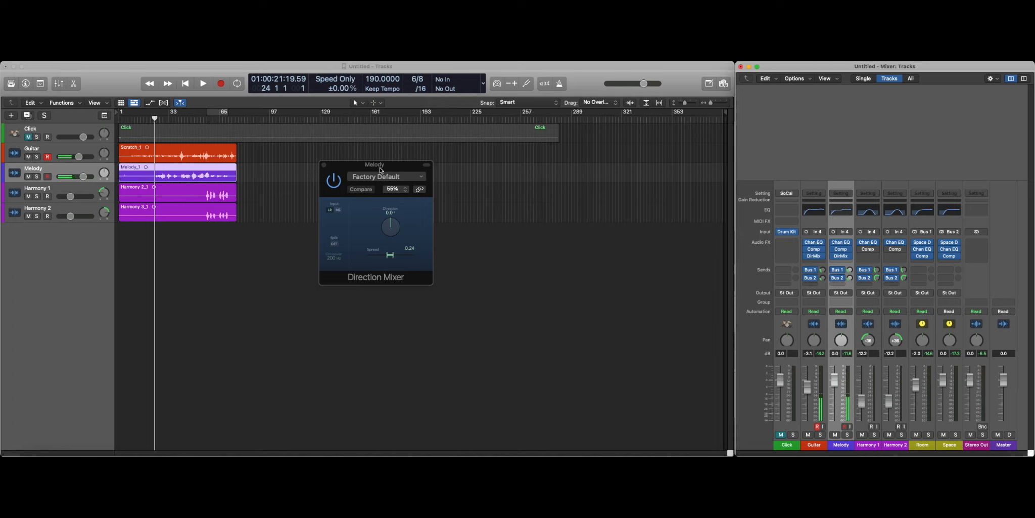
pyautogui.click(324, 164)
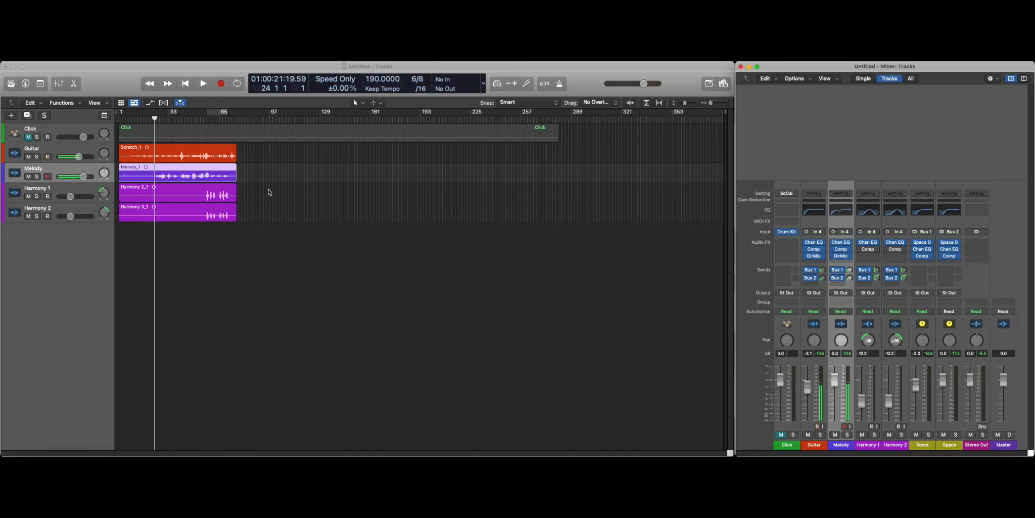
# - Assign the Scissors Tool as the alternate Command-click tool
pyautogui.click(364, 103)
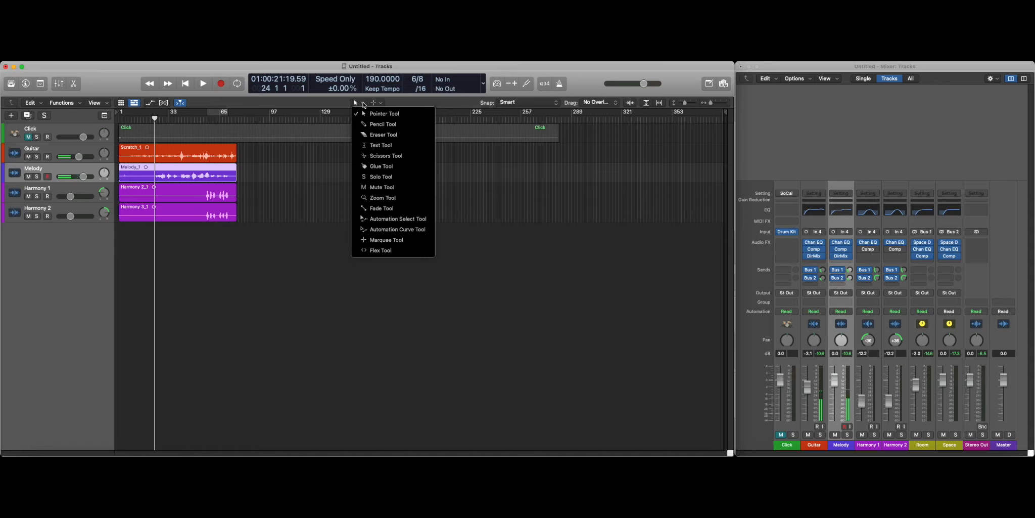
pyautogui.click(402, 103)
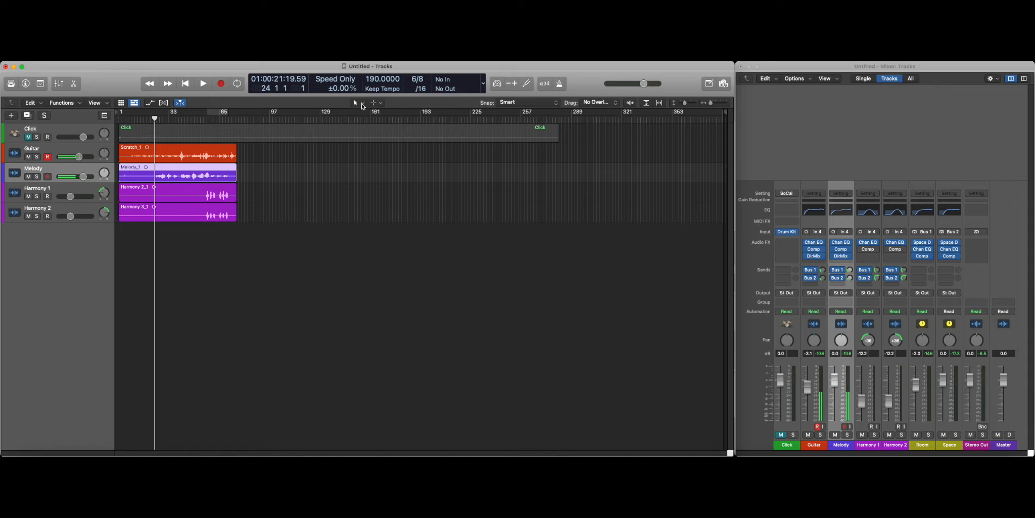
pyautogui.click(362, 103)
pyautogui.click(372, 106)
pyautogui.click(381, 102)
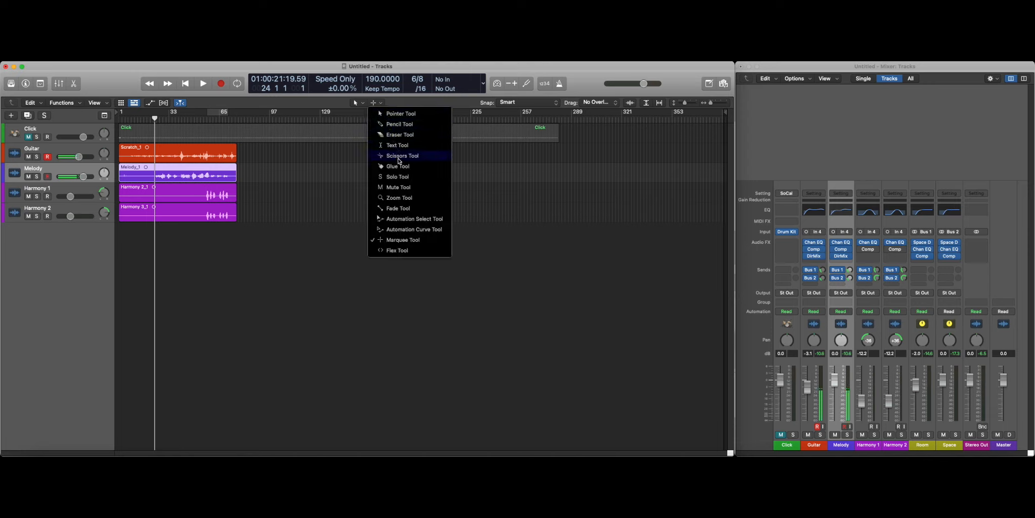
pyautogui.click(399, 157)
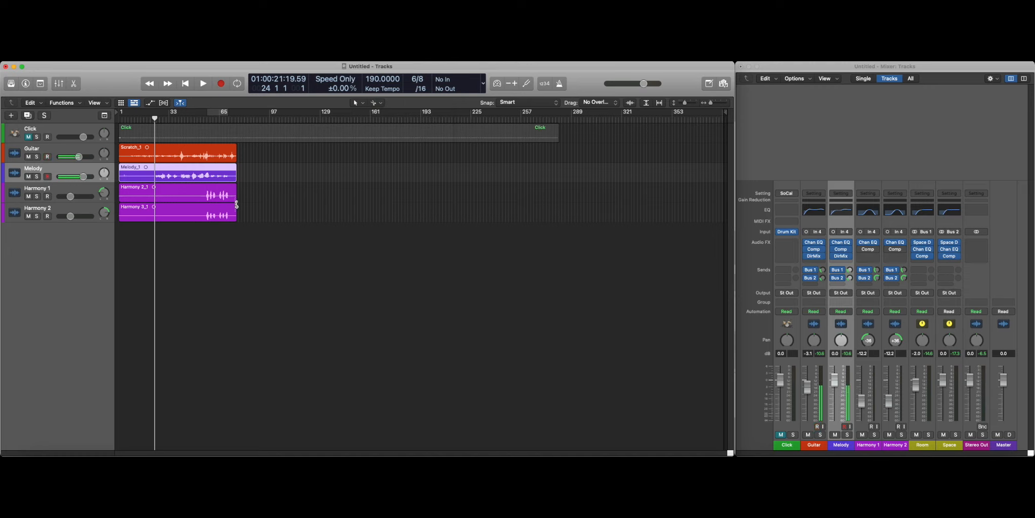
# - Split the Harmony 1 and Harmony 2 regions at about bar 56 and again just before bar 57
pyautogui.click(205, 216)
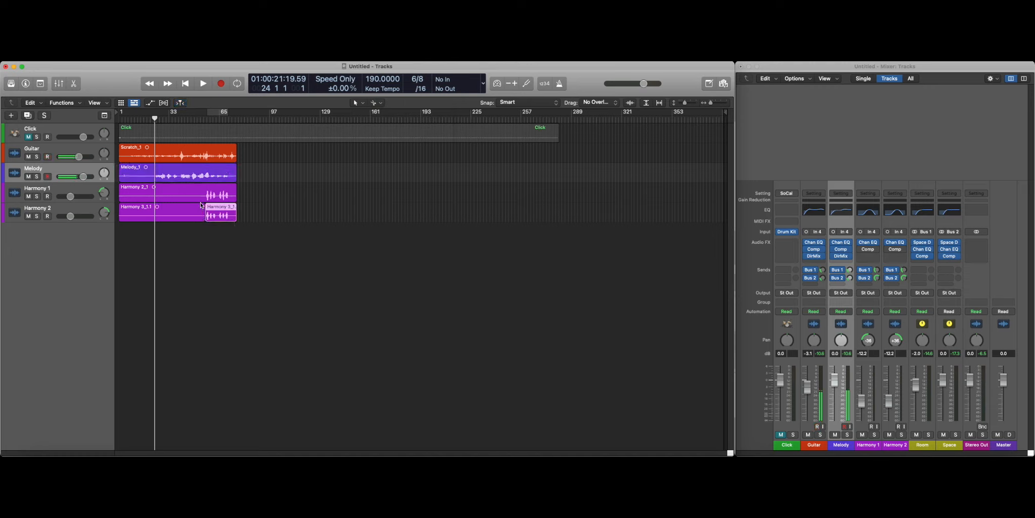
pyautogui.click(206, 195)
pyautogui.press('super+Right')
pyautogui.press('super+Right')
pyautogui.press('super+Right')
pyautogui.press('super+Right')
pyautogui.press('super+Right')
pyautogui.press('super+Right')
pyautogui.press('super+Right')
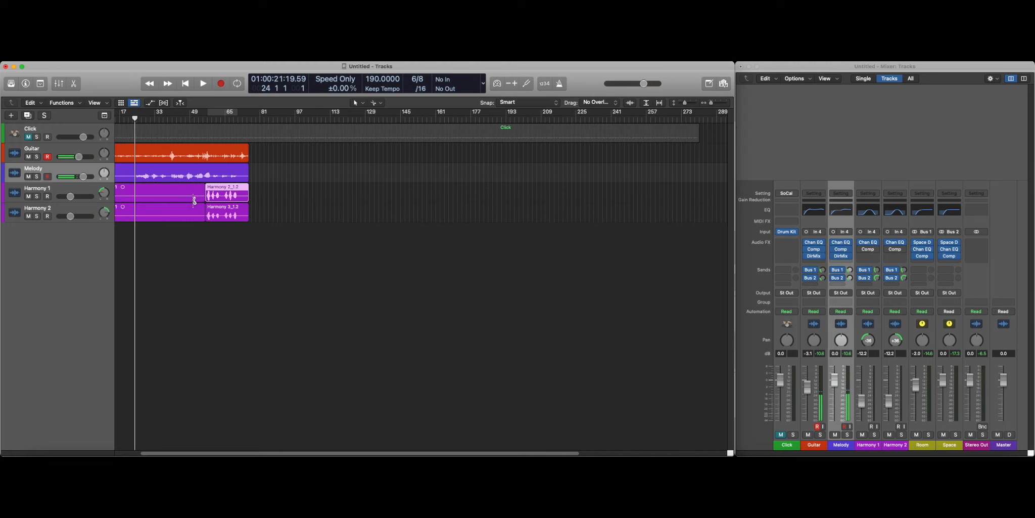
pyautogui.click(220, 199)
pyautogui.click(220, 217)
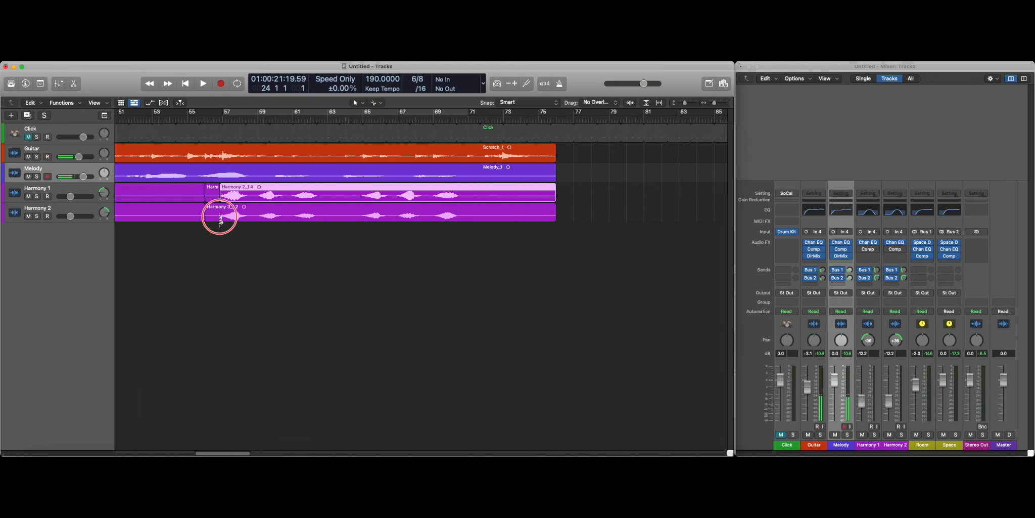
# - Delete the short pieces between the two cuts on the Harmony 1 and Harmony 2 tracks
pyautogui.click(216, 215)
pyautogui.press('Delete')
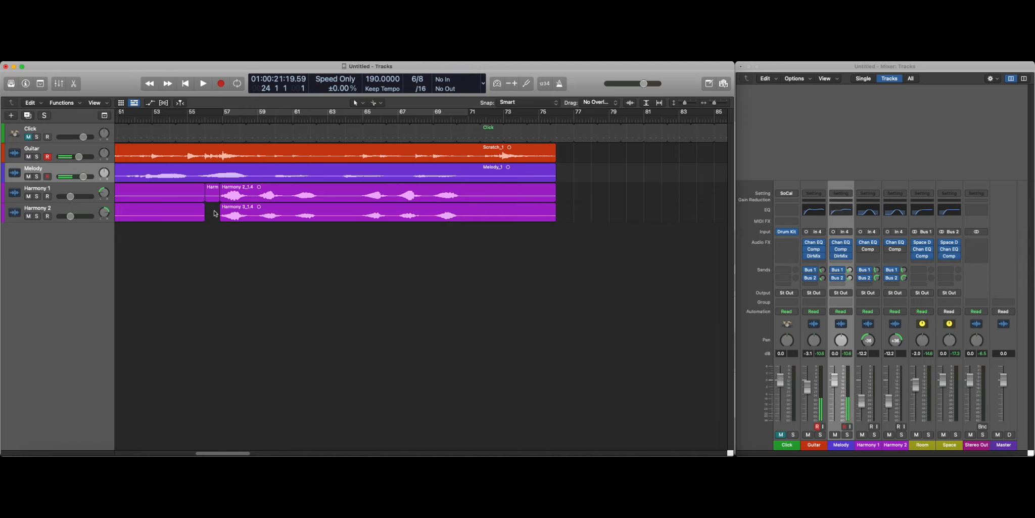
pyautogui.click(216, 201)
pyautogui.press('Delete')
# - Mute the long silent Harmony 2 region that precedes the gap at bar 56
pyautogui.press('super+Left')
pyautogui.press('super+Left')
pyautogui.press('super+Left')
pyautogui.press('super+Left')
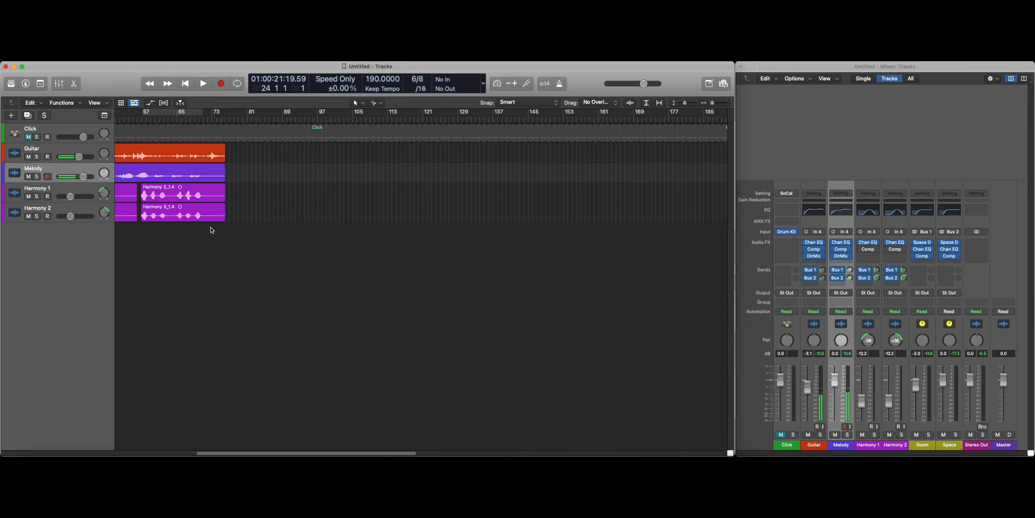
pyautogui.hscroll(-5, 220, 233)
pyautogui.hscroll(-3, 221, 235)
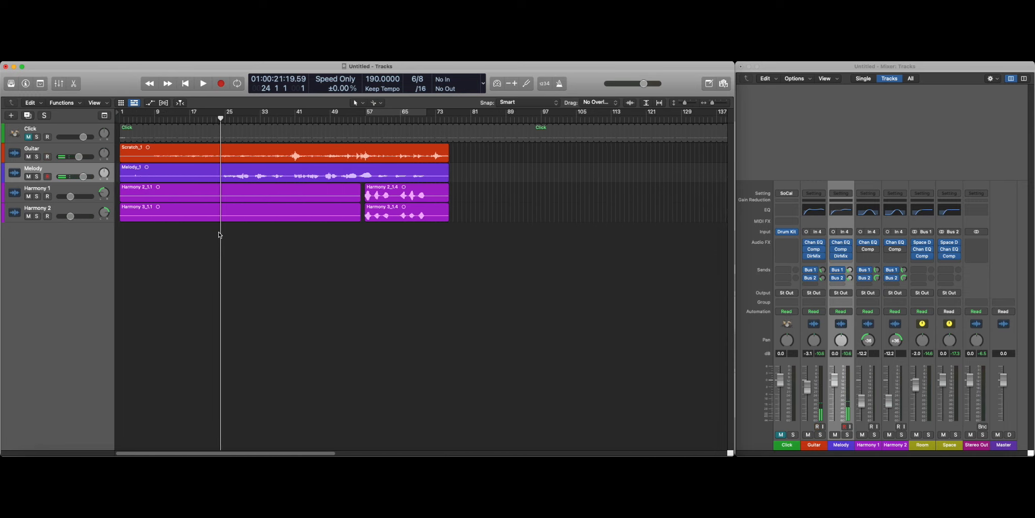
pyautogui.click(249, 209)
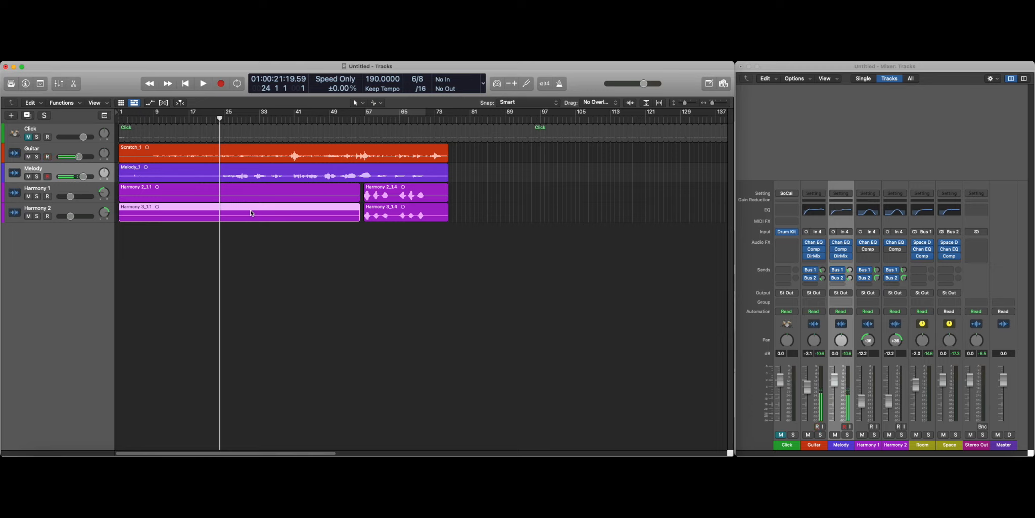
pyautogui.hotkey('ctrl', 'm')
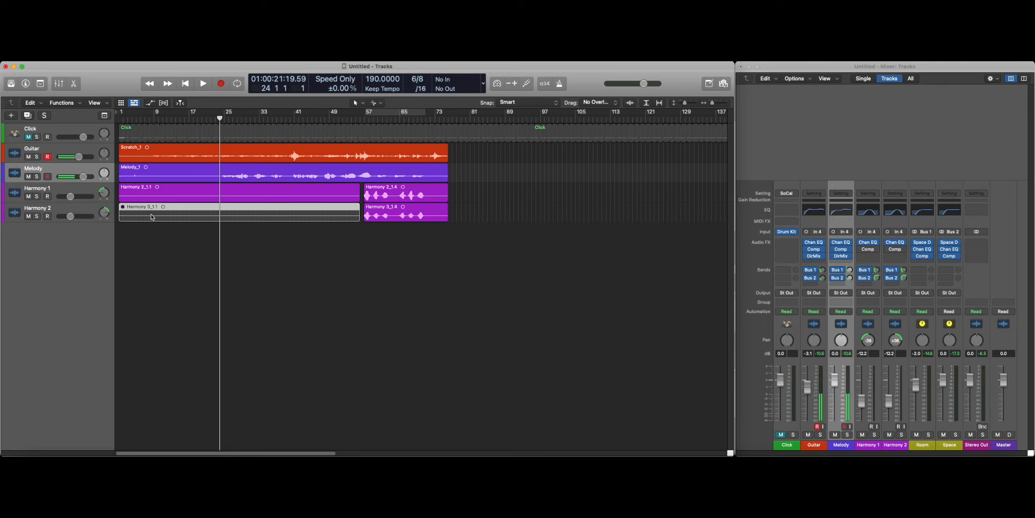
# - Unmute the long Harmony 2 region that precedes the gap at bar 56
pyautogui.hotkey('ctrl', 'm')
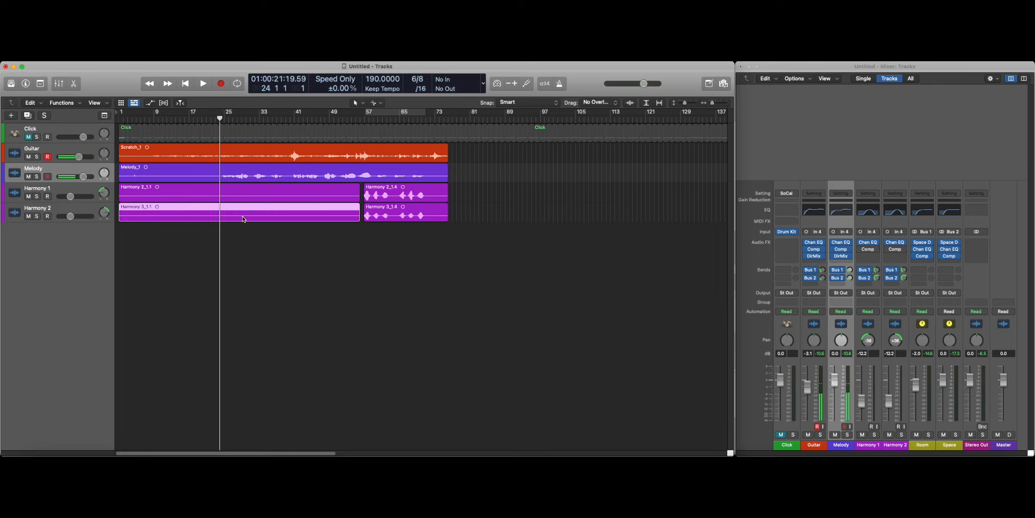
# - Switch to the Fade Tool and create a fade-out at the end of the Guitar region
pyautogui.press('t')
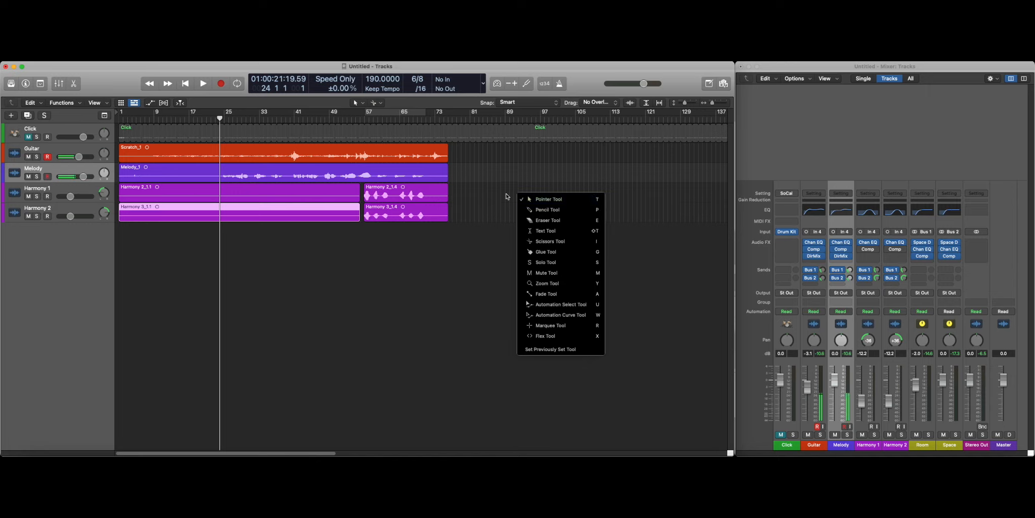
pyautogui.click(487, 256)
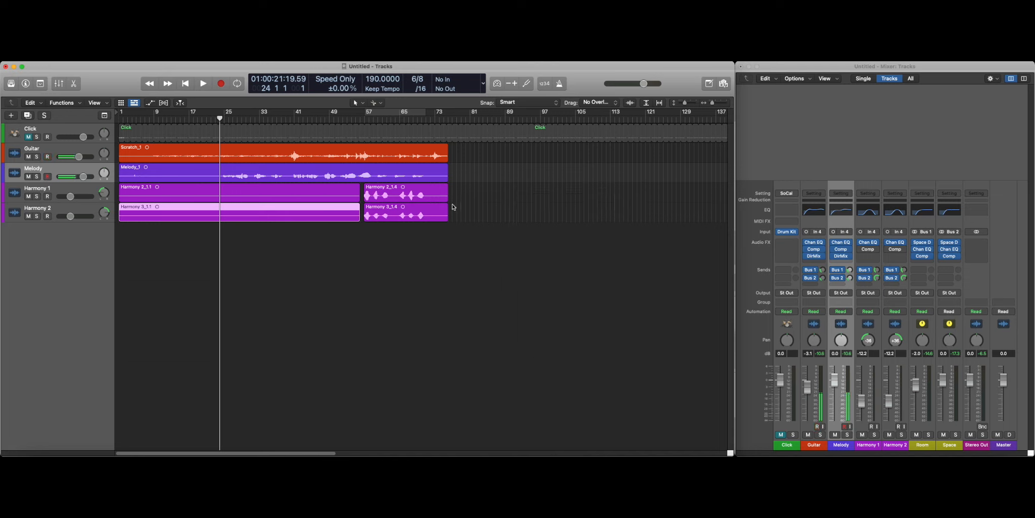
pyautogui.press('t')
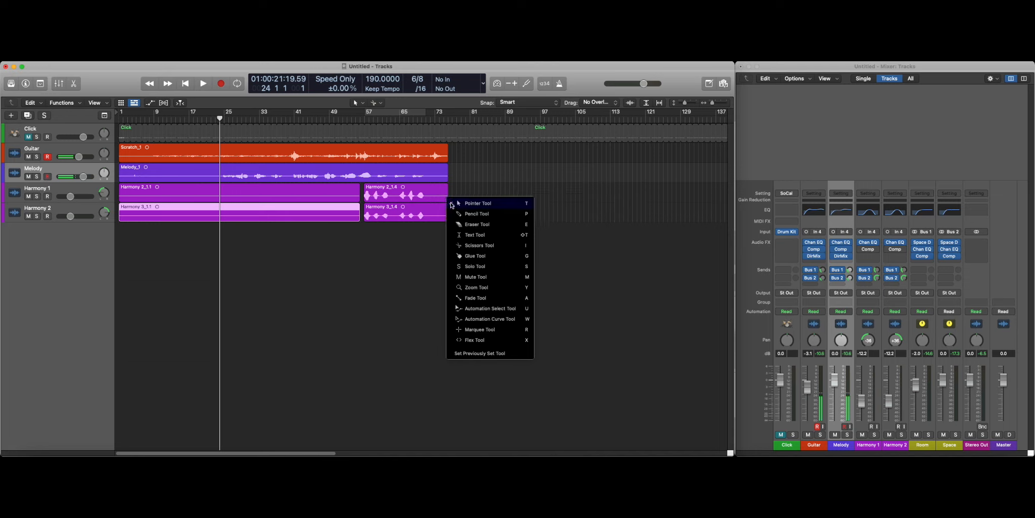
pyautogui.click(451, 204)
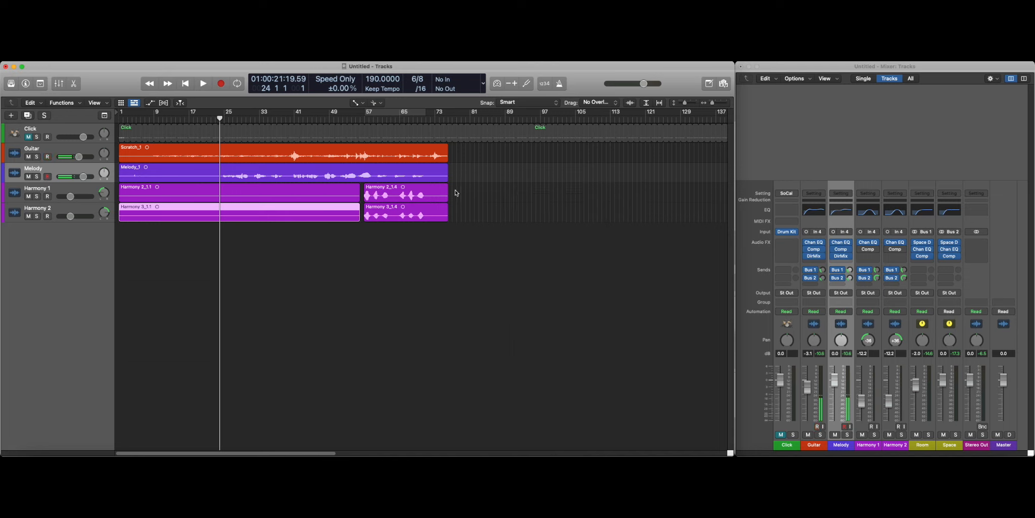
pyautogui.click(458, 153)
pyautogui.moveTo(458, 153); pyautogui.dragTo(436, 154)
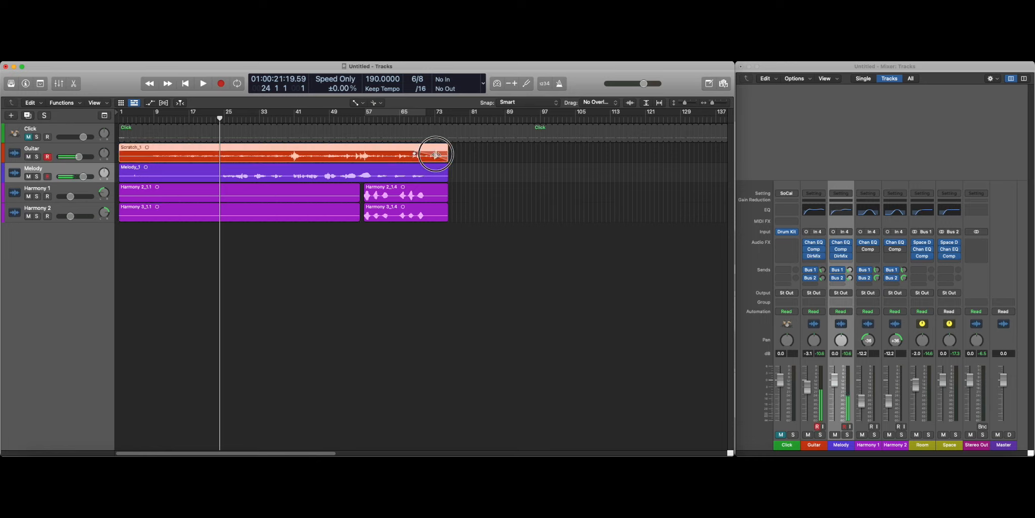
# - Adjust the Guitar region's fade-out while playing the ending from bar 68, and return to the Pointer Tool
pyautogui.click(413, 120)
pyautogui.press('space')
pyautogui.click(430, 155)
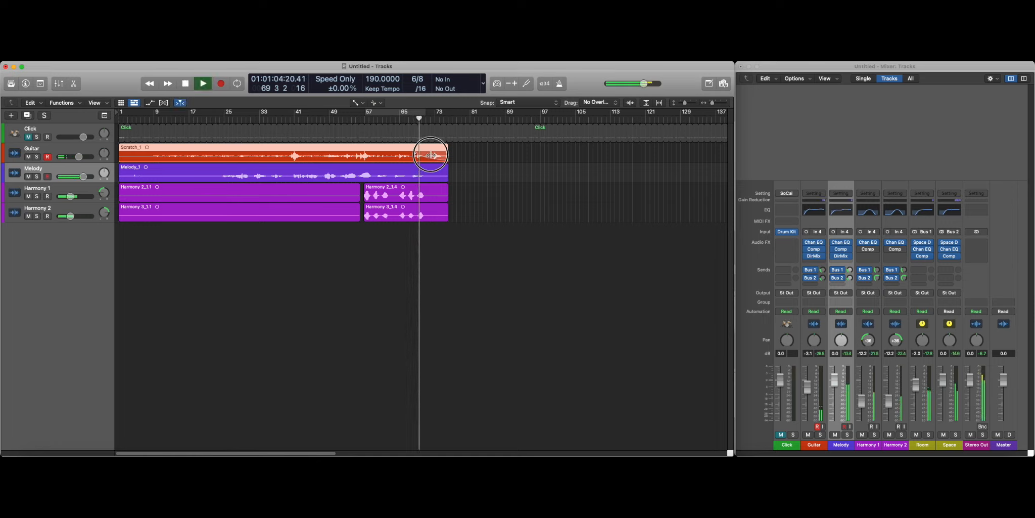
pyautogui.moveTo(430, 154); pyautogui.dragTo(440, 149)
pyautogui.press('space')
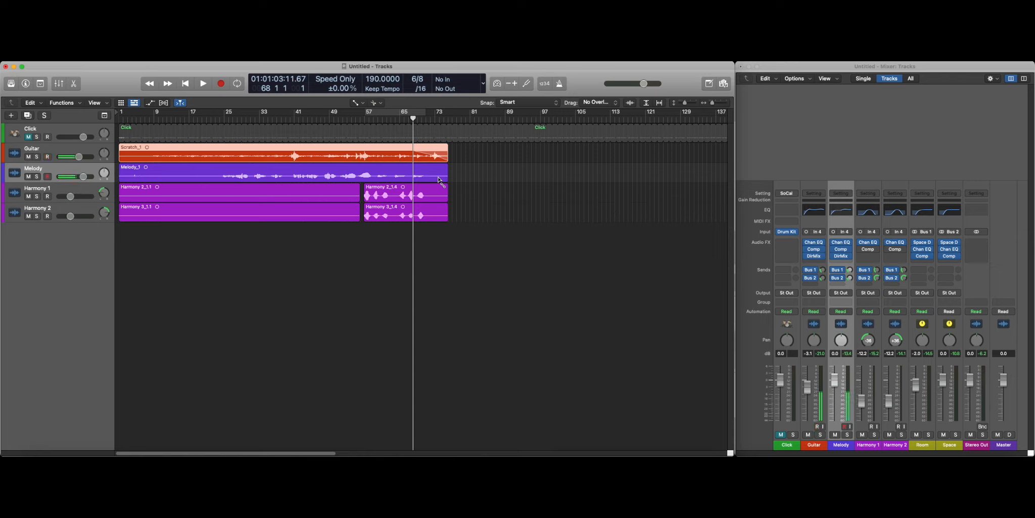
pyautogui.press('t')
pyautogui.click(440, 178)
# - Open the Library briefly, close it, and display the Inspector
pyautogui.click(10, 84)
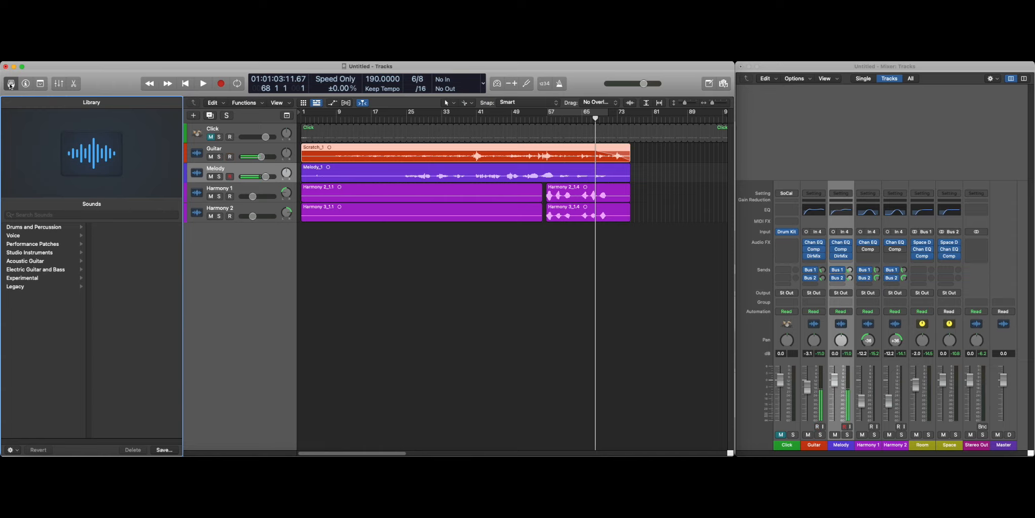
pyautogui.click(11, 84)
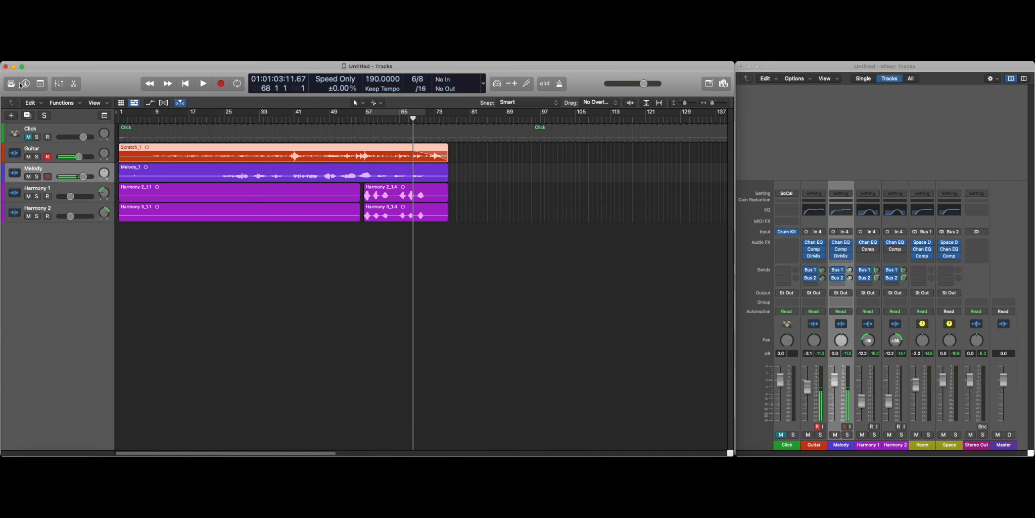
pyautogui.click(24, 84)
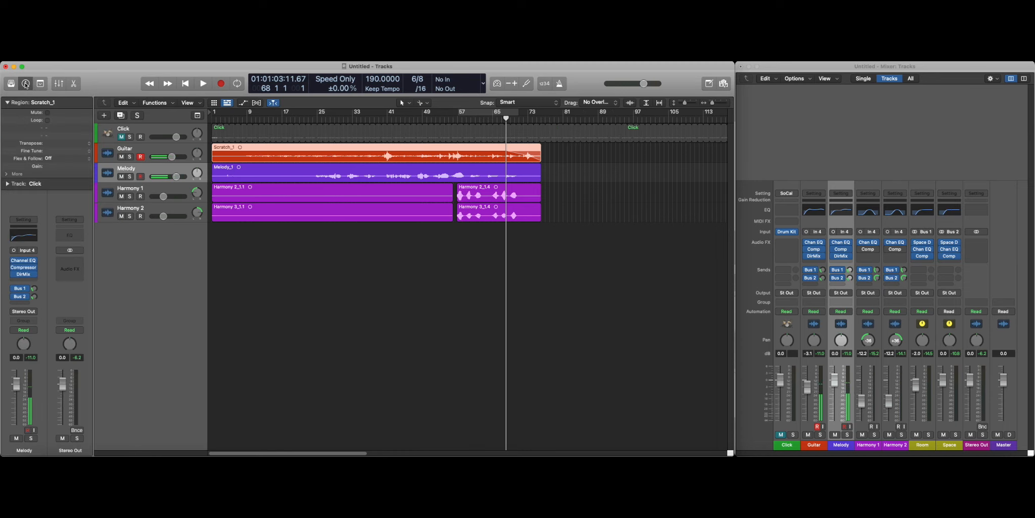
# - Split the Harmony 2 region at about bar 61 and again between bars 62 and 63 to isolate its third phrase
pyautogui.click(489, 218)
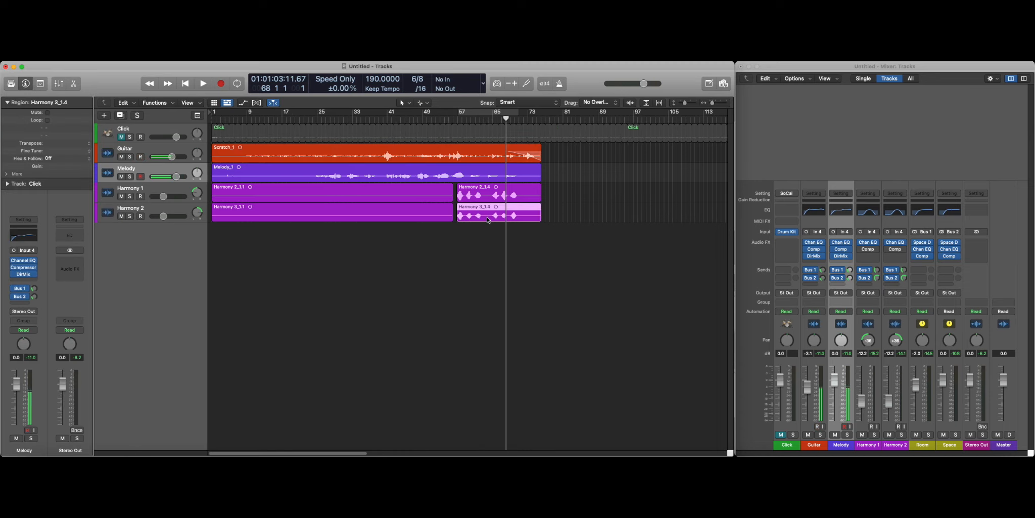
pyautogui.press('super+Right')
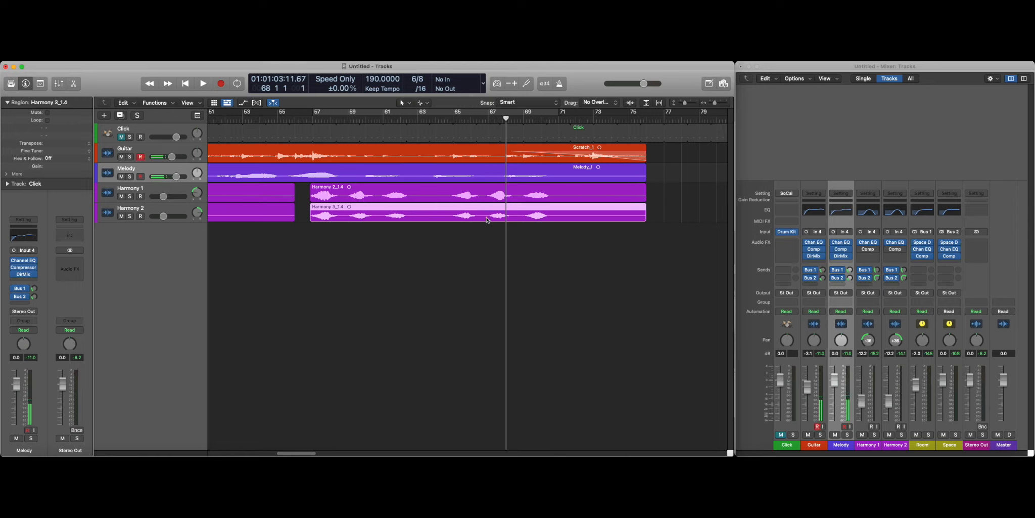
pyautogui.click(383, 221)
pyautogui.click(406, 218)
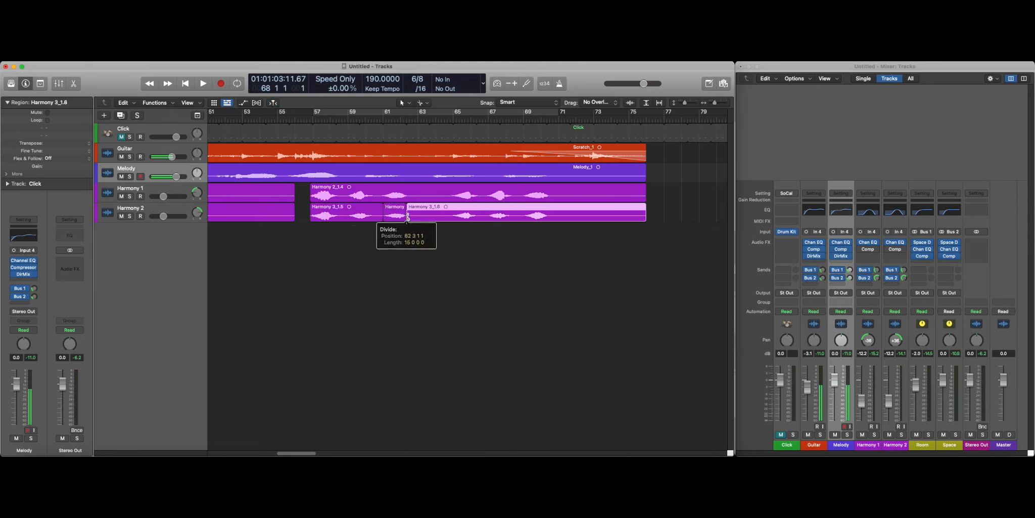
# - Raise the region gain of the isolated Harmony 2 phrase to +4.8 dB
pyautogui.click(397, 213)
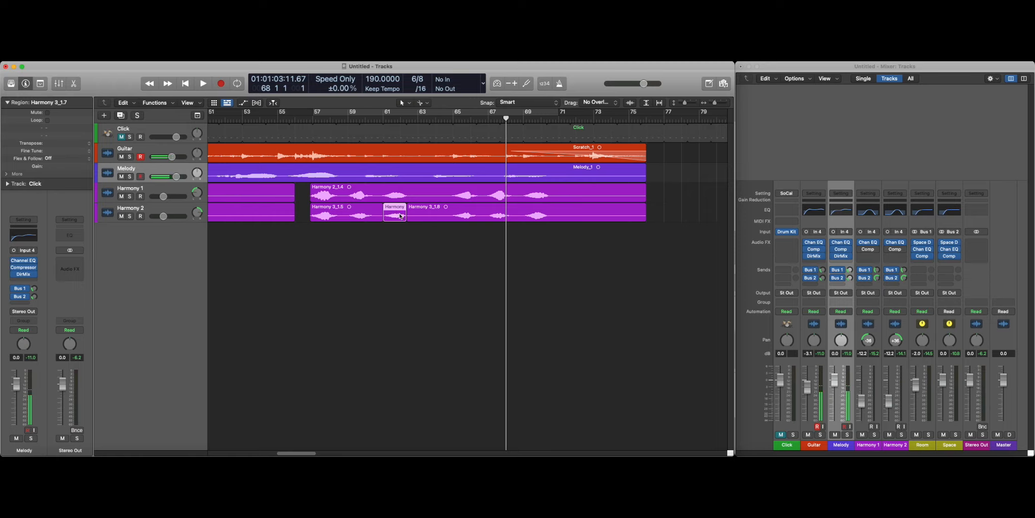
pyautogui.click(25, 84)
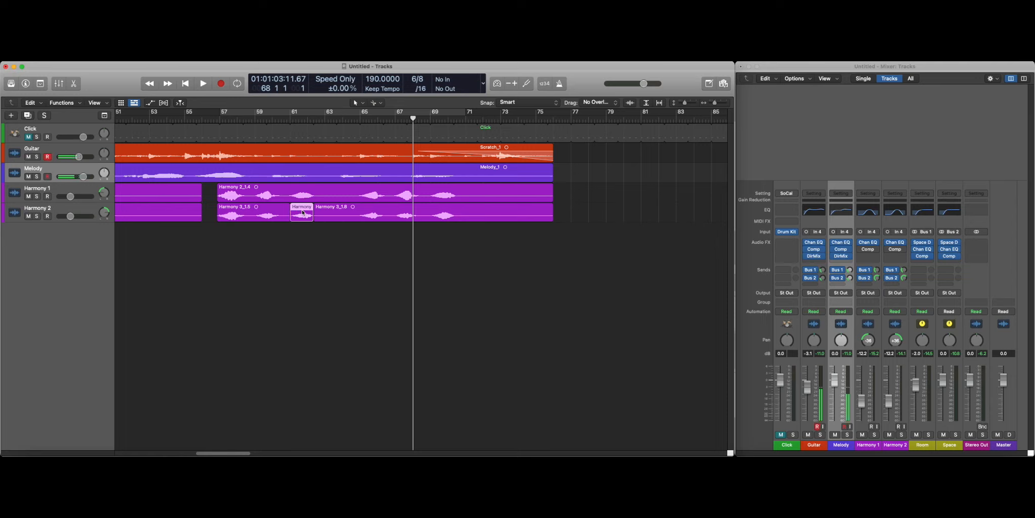
pyautogui.click(28, 86)
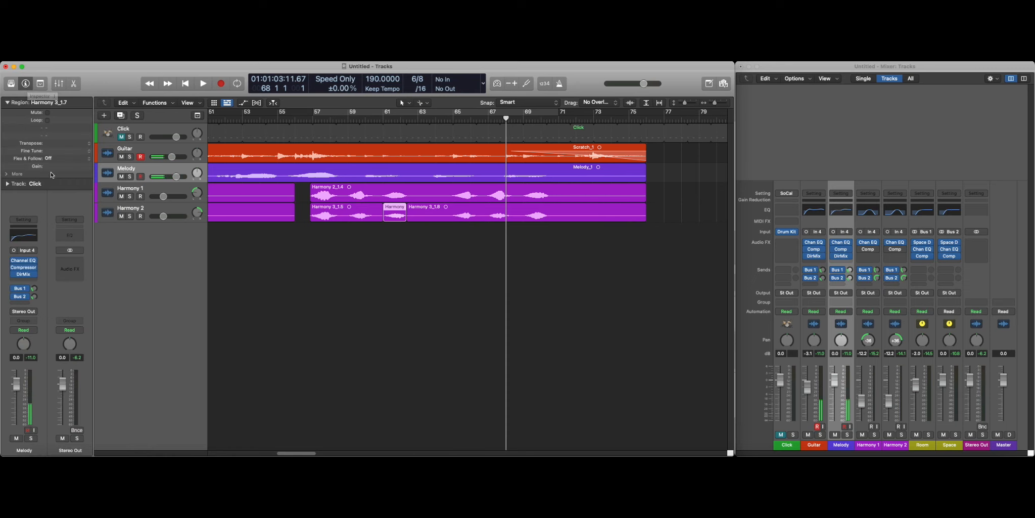
pyautogui.moveTo(49, 168); pyautogui.dragTo(46, 90)
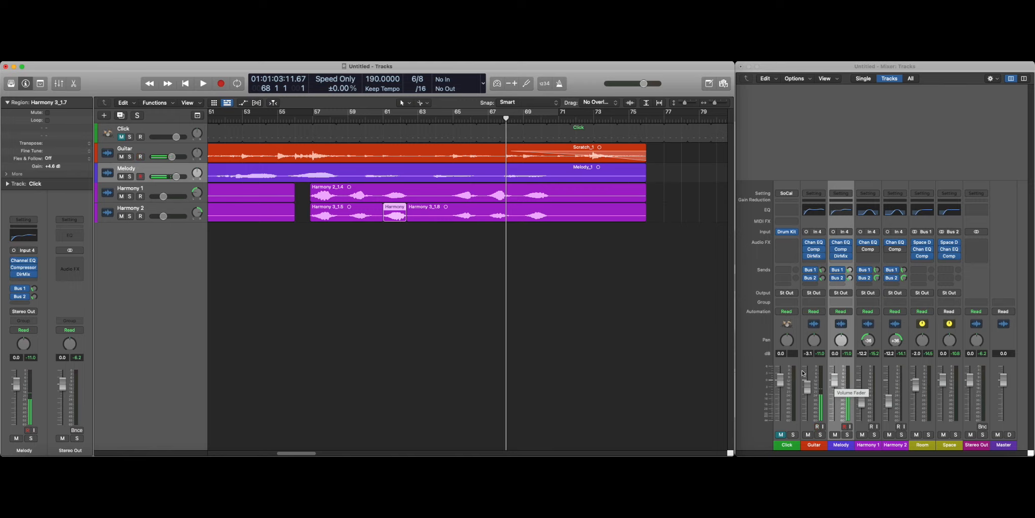
# - Place the playhead at bar 47 and split the Melody region between bars 47 and 48 and between bars 58 and 59
pyautogui.hscroll(-5, 406, 270)
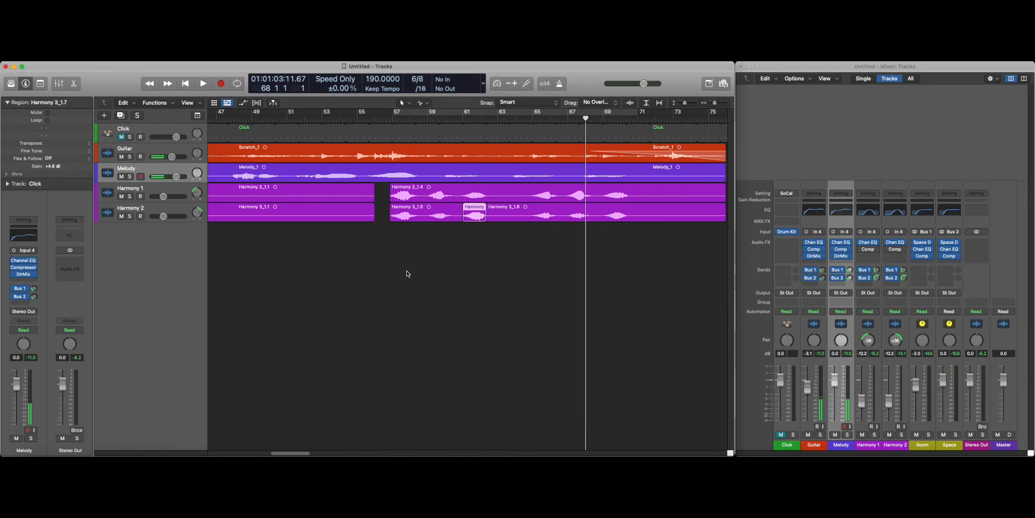
pyautogui.hscroll(-15, 404, 269)
pyautogui.scroll(-2, 400, 268)
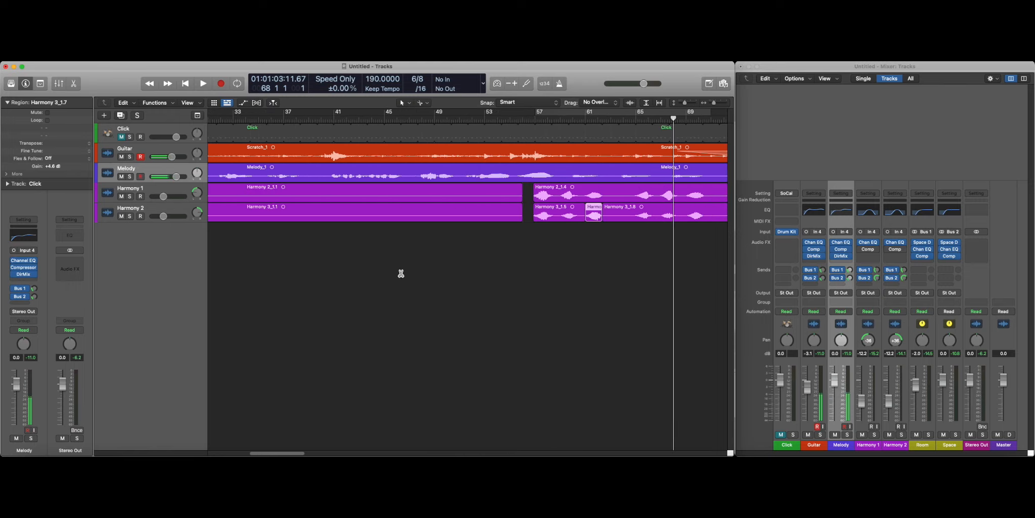
pyautogui.scroll(-4, 401, 273)
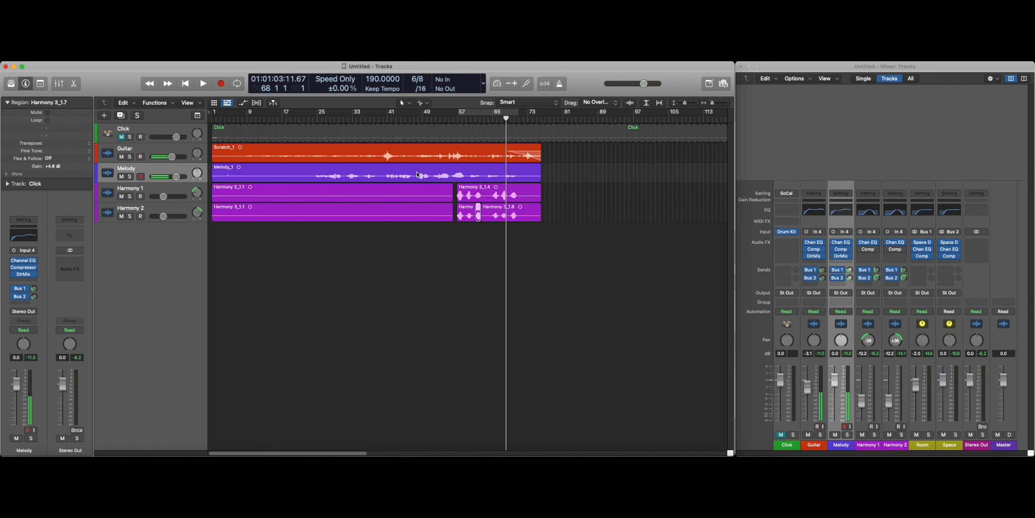
pyautogui.click(413, 119)
pyautogui.scroll(4, 411, 120)
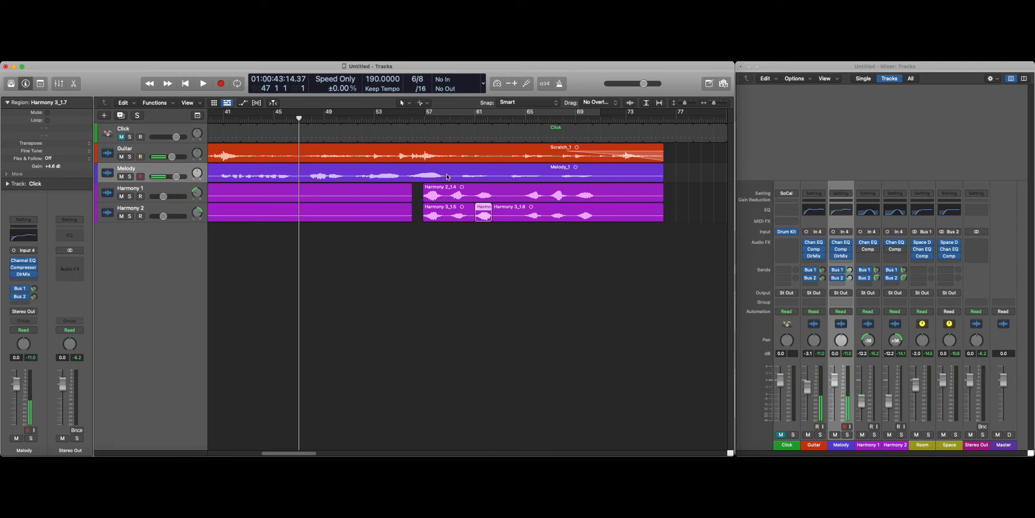
pyautogui.click(308, 175)
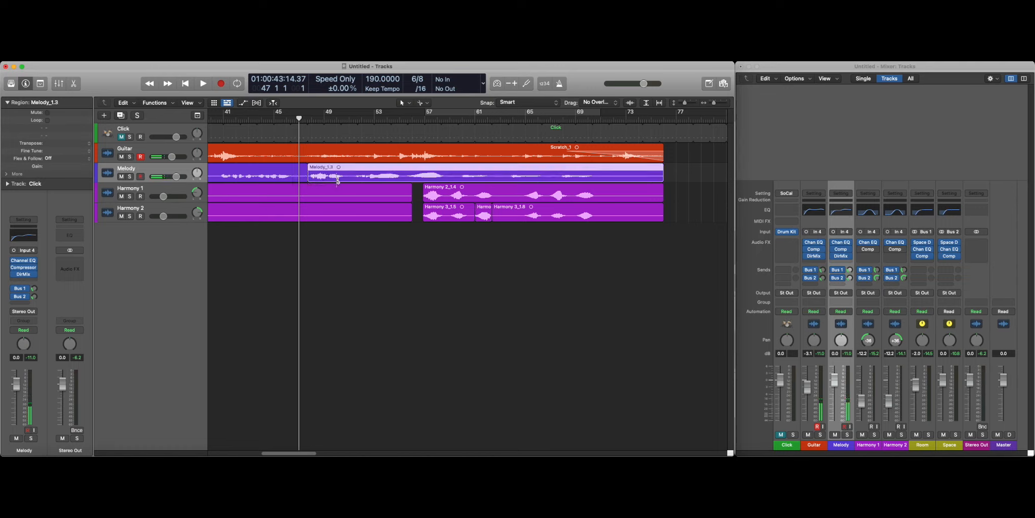
pyautogui.click(446, 174)
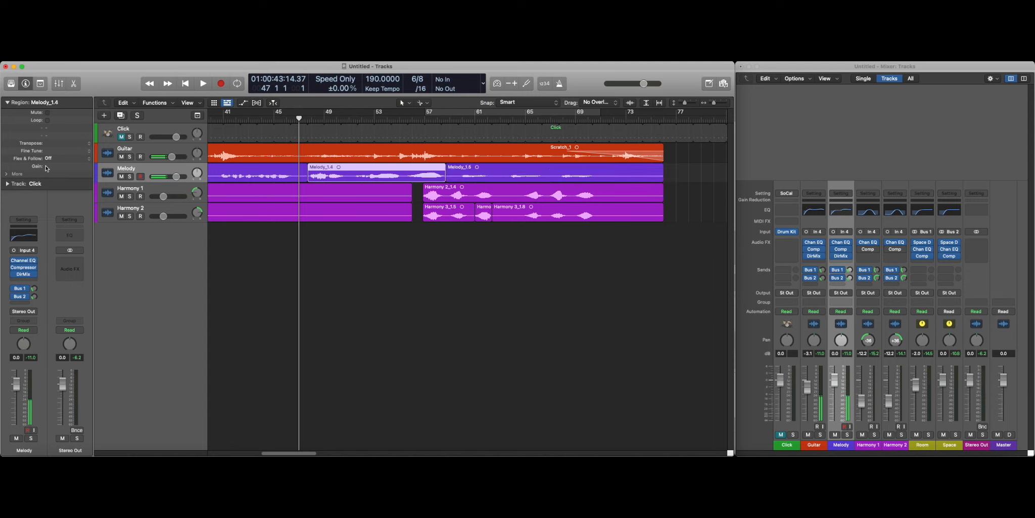
# - Set the middle Melody section's region gain to -1.4 dB and, during playback from bar 47, the last section's gain to +2.7 dB
pyautogui.moveTo(46, 166); pyautogui.dragTo(47, 187)
pyautogui.press('space')
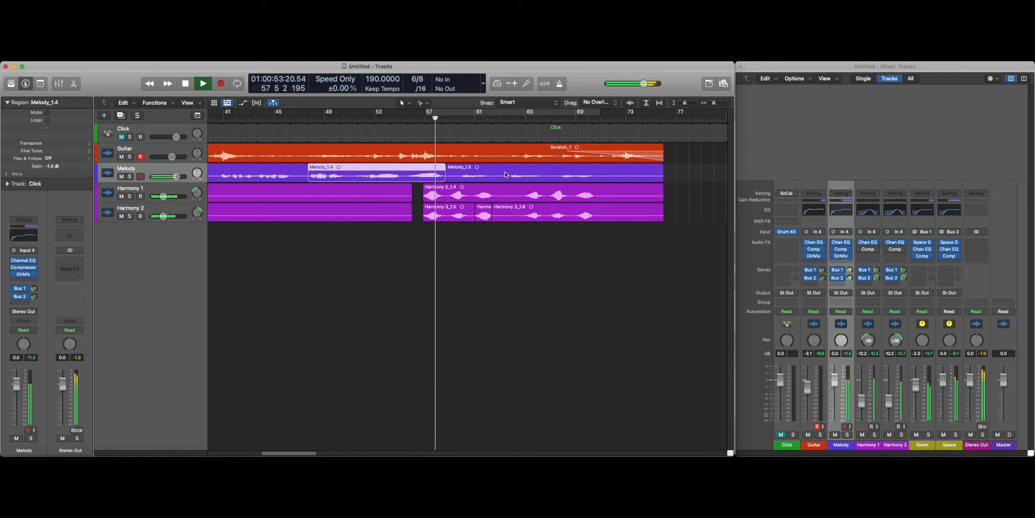
pyautogui.click(505, 174)
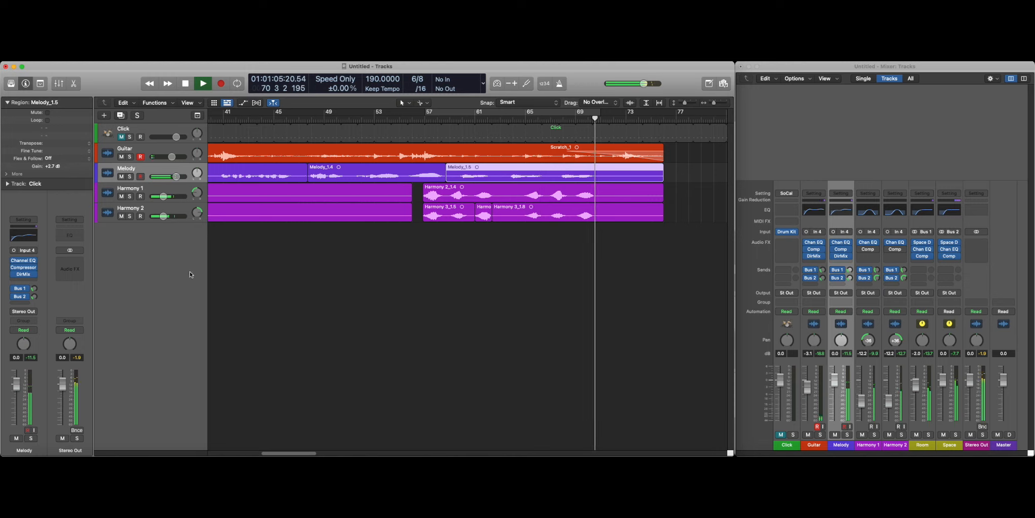
pyautogui.press('space')
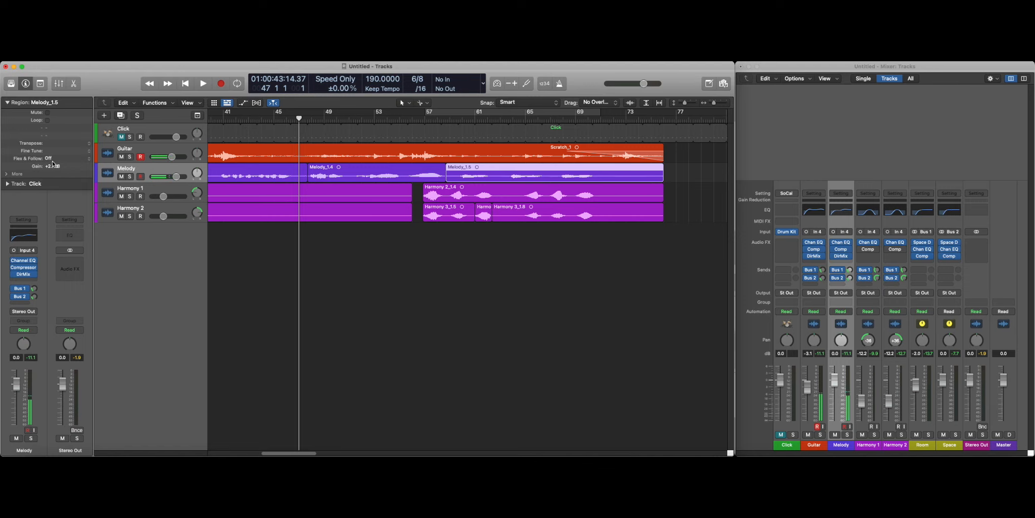
# - Hide the Inspector, and view the toolbar and the main window's Mixer pane, closing each again
pyautogui.click(27, 84)
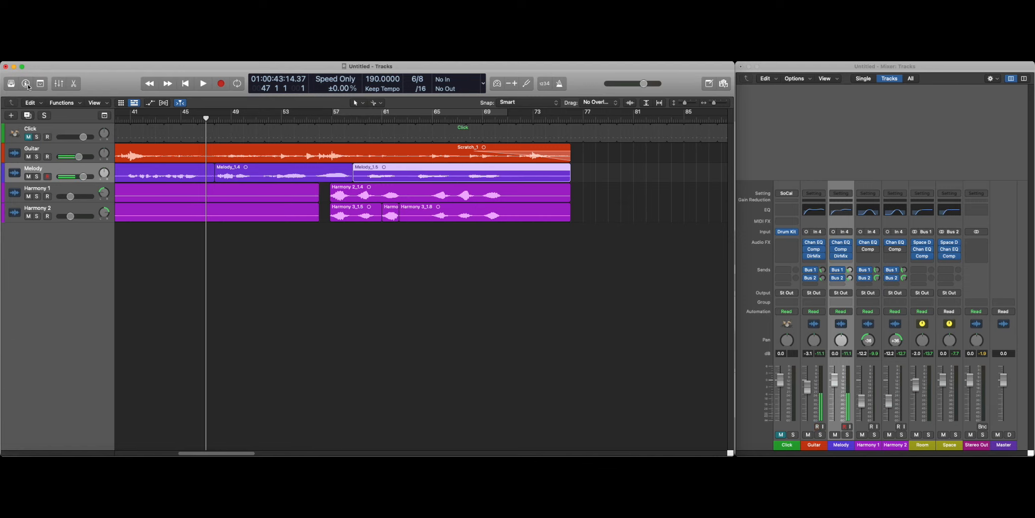
pyautogui.click(41, 85)
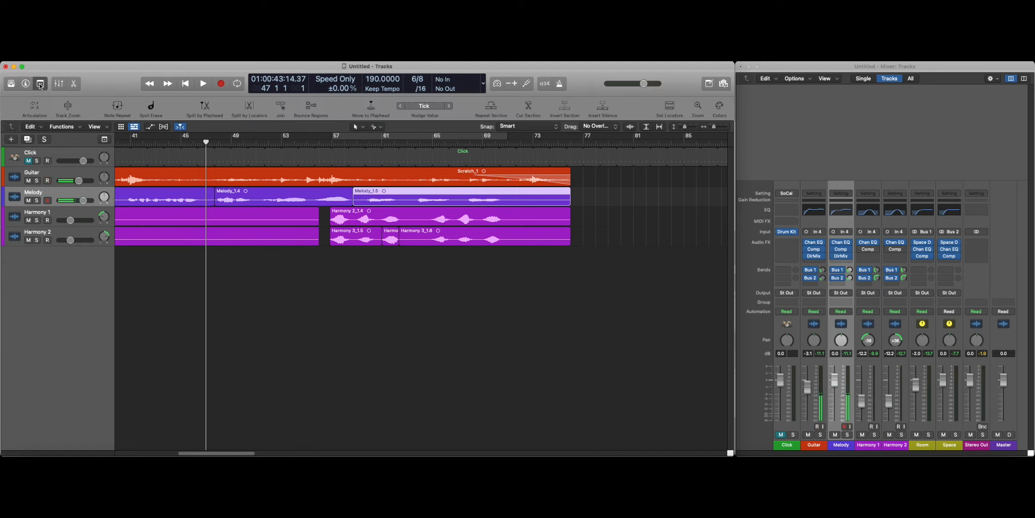
pyautogui.click(40, 84)
pyautogui.click(58, 84)
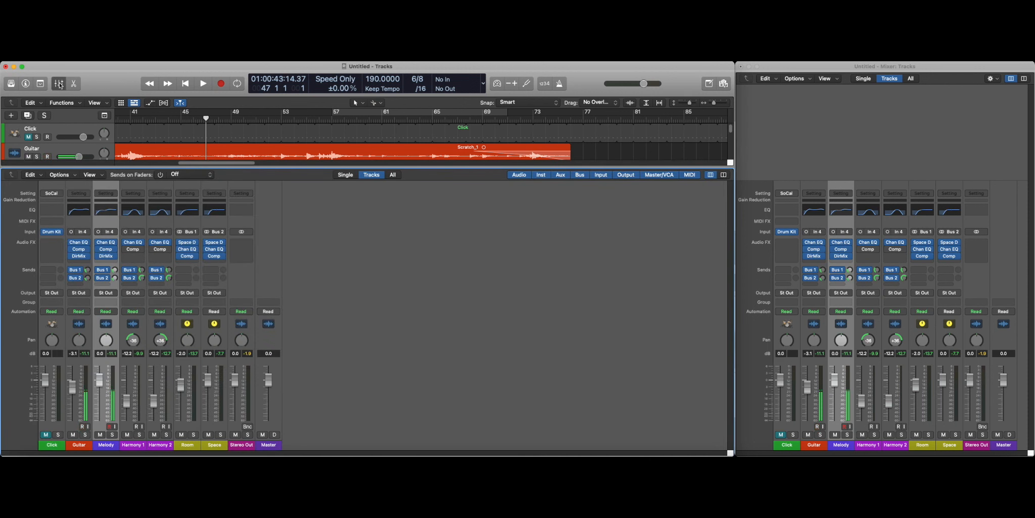
pyautogui.click(59, 84)
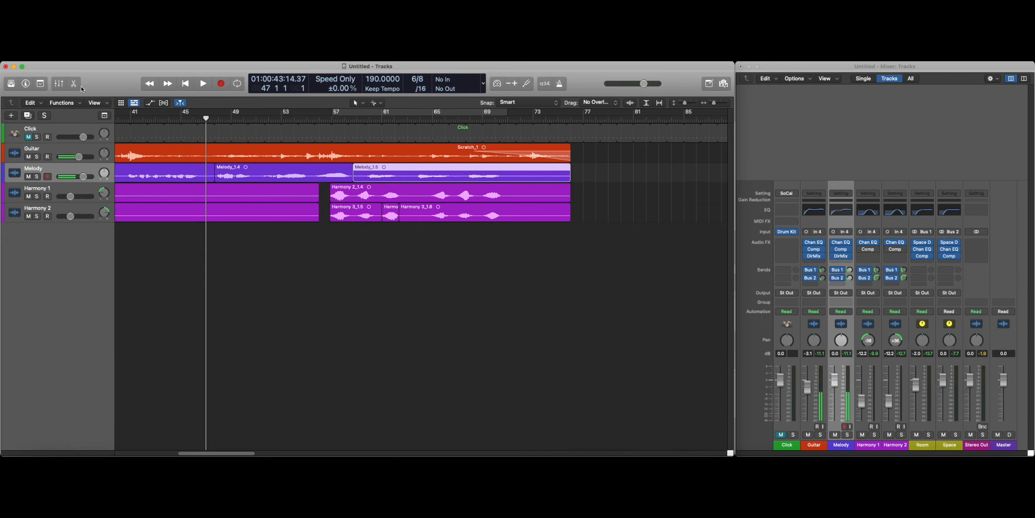
# - Show the last Melody region in a slightly enlarged Audio Track Editor, turn on Flex for the track, and set its mode to Flex Pitch
pyautogui.click(74, 83)
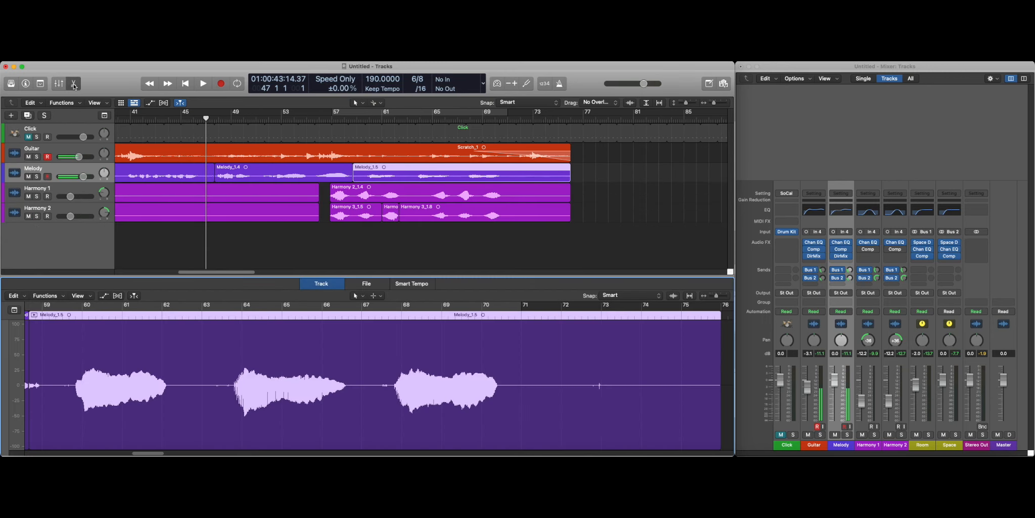
pyautogui.hscroll(-5, 129, 337)
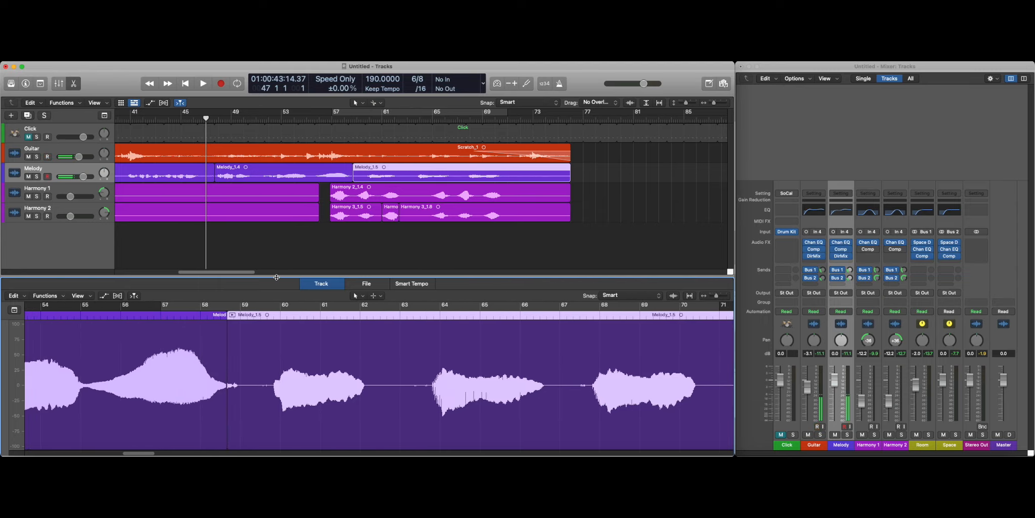
pyautogui.moveTo(275, 276)
pyautogui.mouseDown()
pyautogui.moveTo(274, 194)
pyautogui.moveTo(283, 282)
pyautogui.moveTo(279, 212)
pyautogui.moveTo(277, 259)
pyautogui.mouseUp()
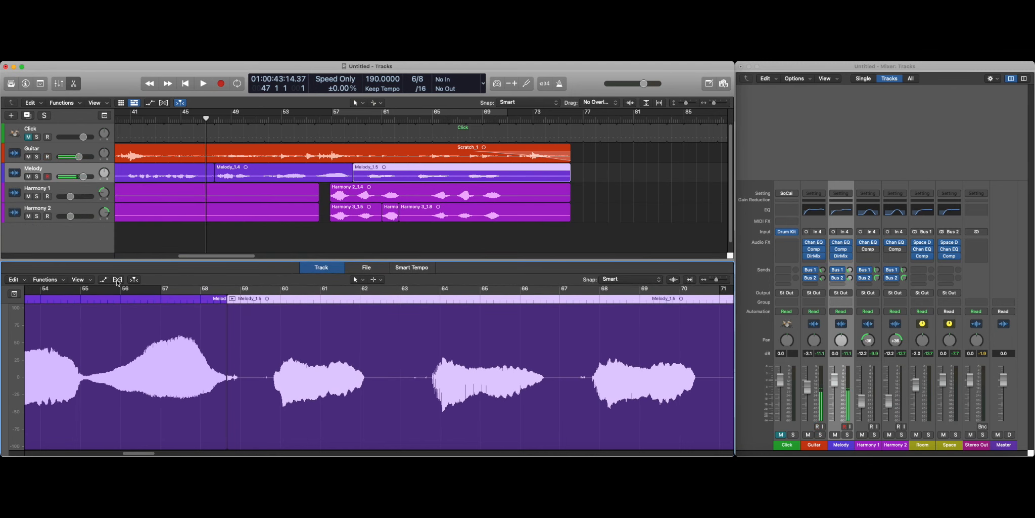
pyautogui.click(117, 280)
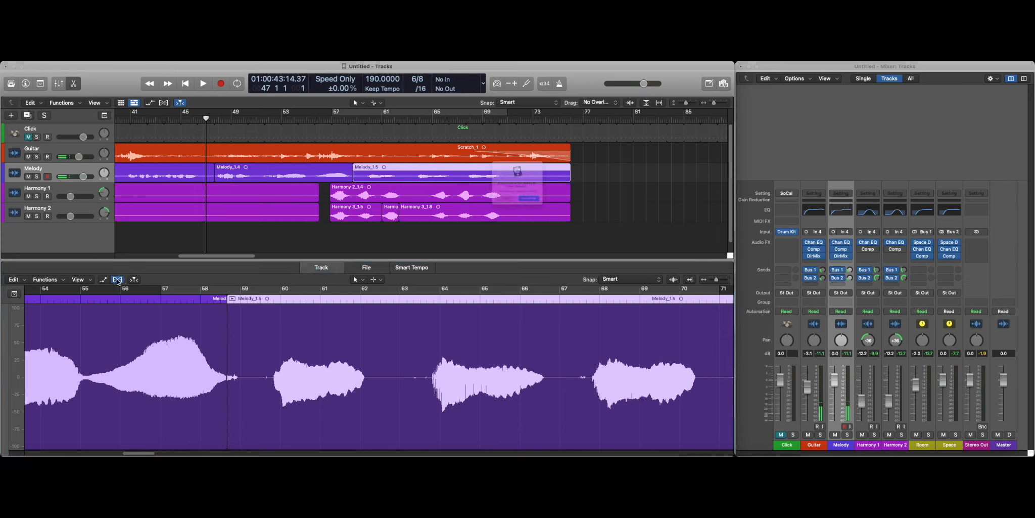
pyautogui.click(539, 215)
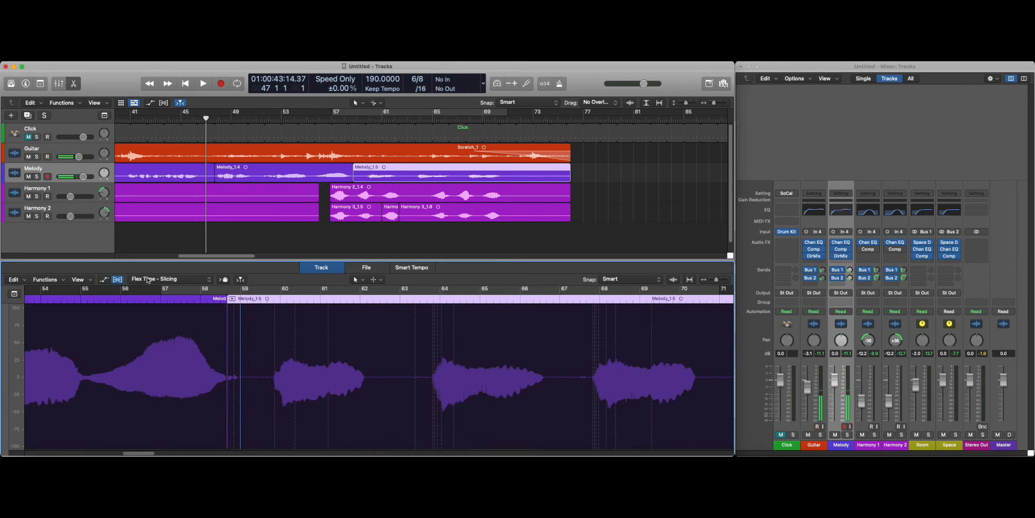
pyautogui.click(150, 279)
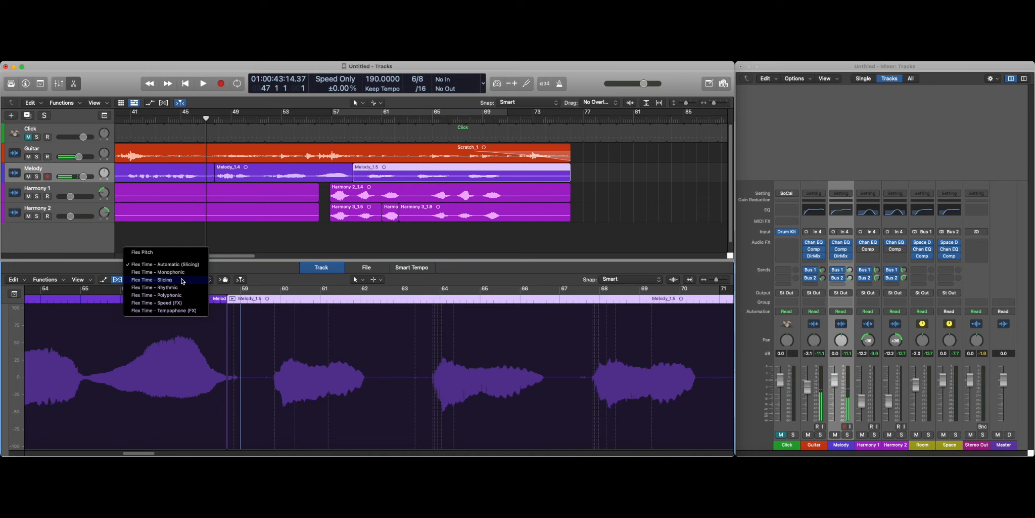
pyautogui.click(168, 253)
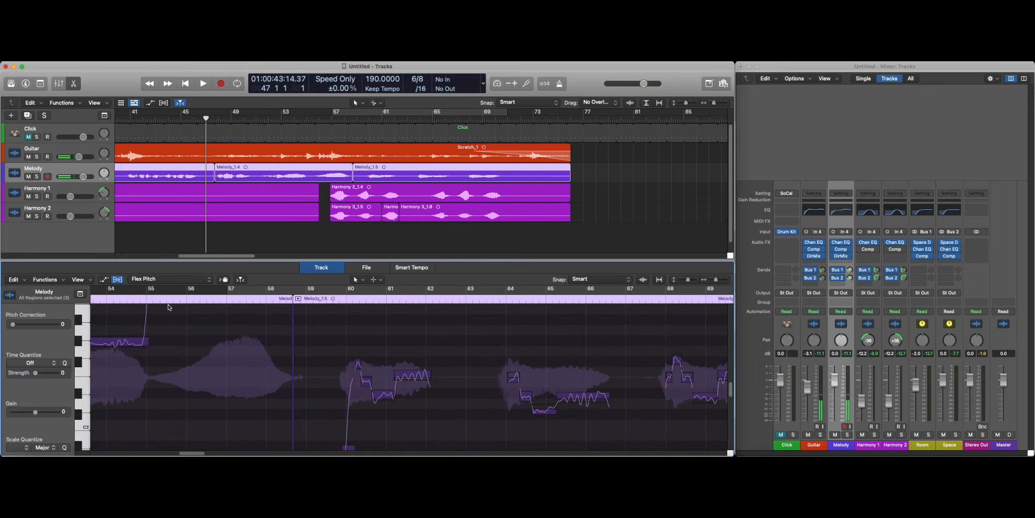
# - Examine the Melody track's detected pitch notes around bars 60 to 69, hide the Flex view and close the editor
pyautogui.scroll(-5, 392, 381)
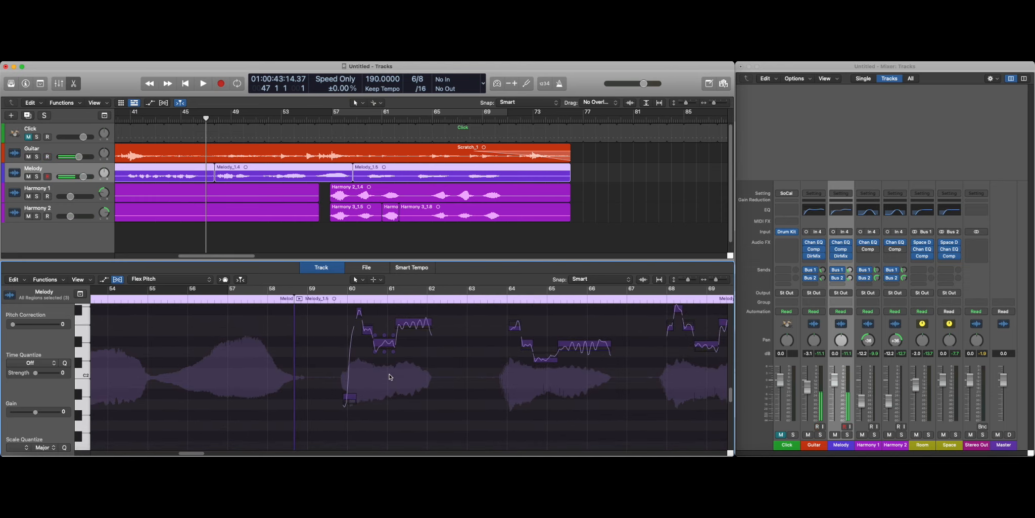
pyautogui.scroll(3, 391, 377)
pyautogui.scroll(3, 389, 376)
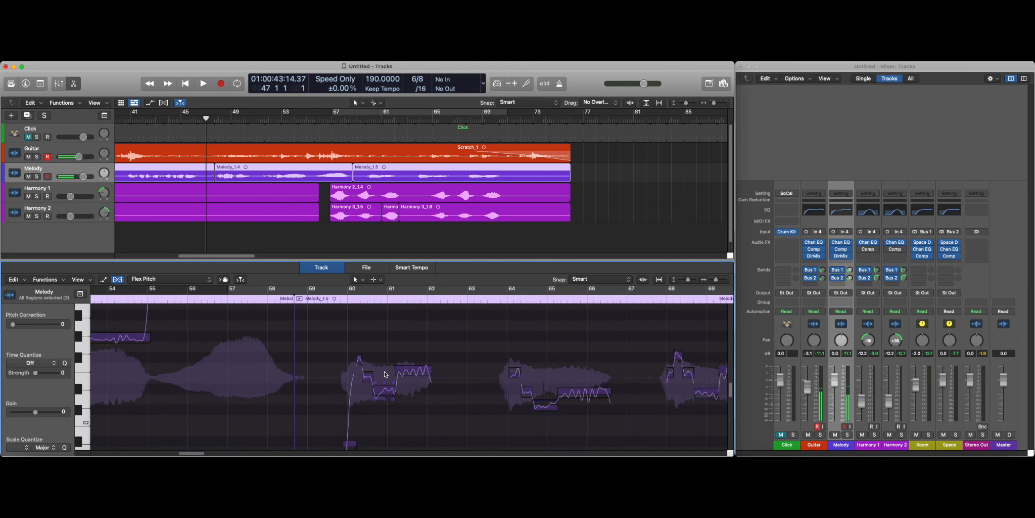
pyautogui.click(117, 280)
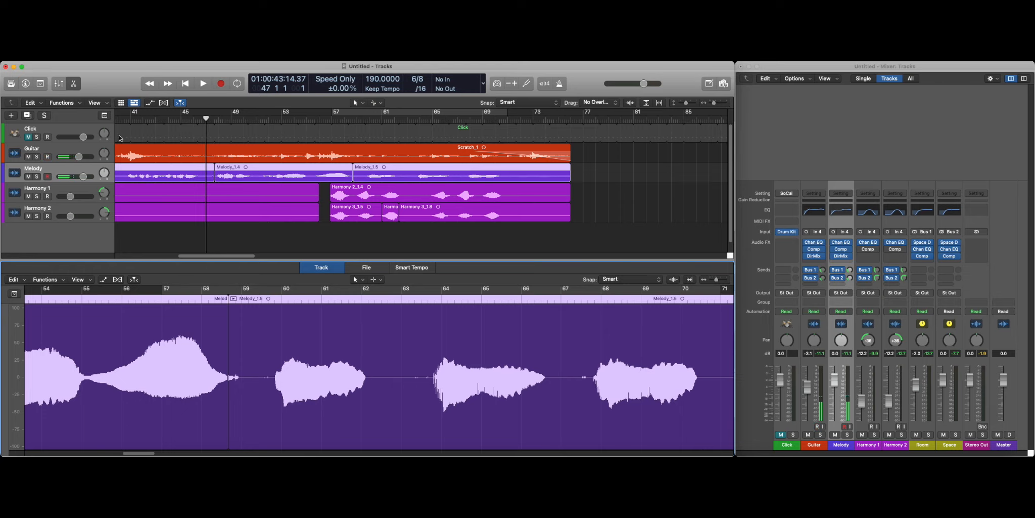
pyautogui.click(77, 85)
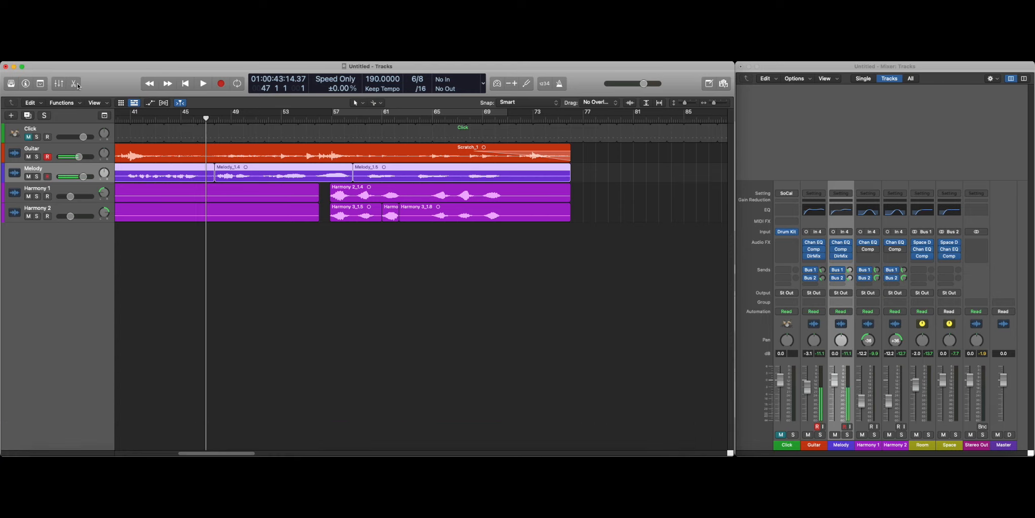
# - Try a stereo Pitch Correction plug-in in the free Audio FX slot of the Melody channel, close its window and remove it
pyautogui.click(847, 263)
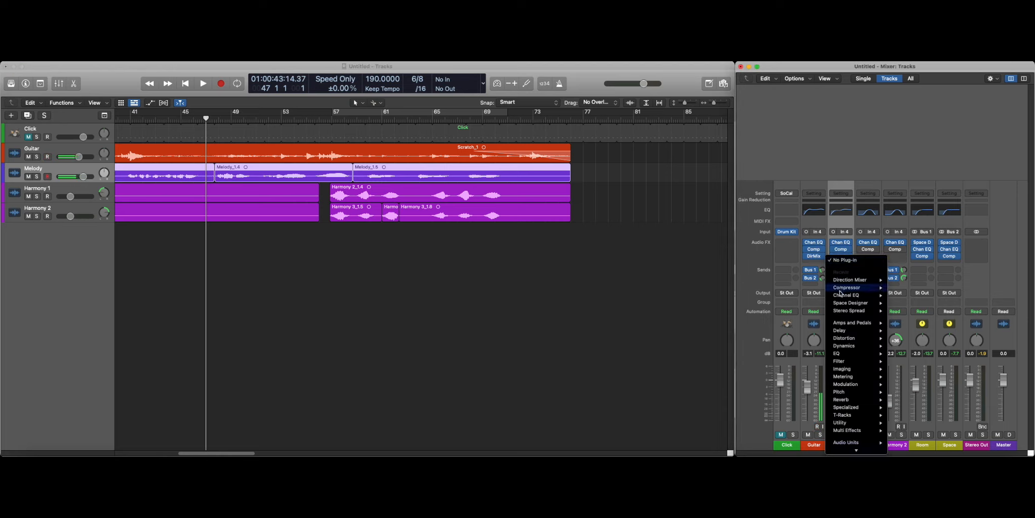
pyautogui.moveTo(859, 378)
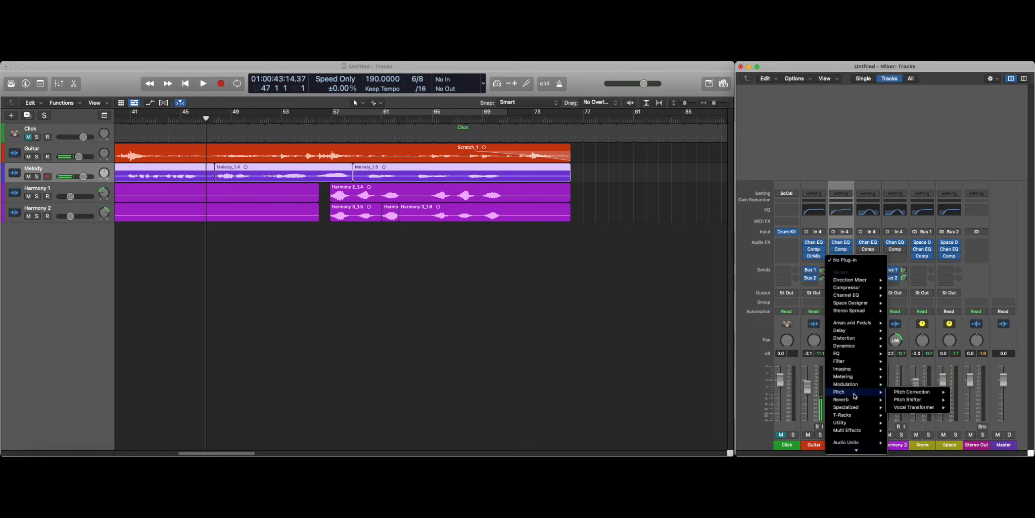
pyautogui.moveTo(919, 395)
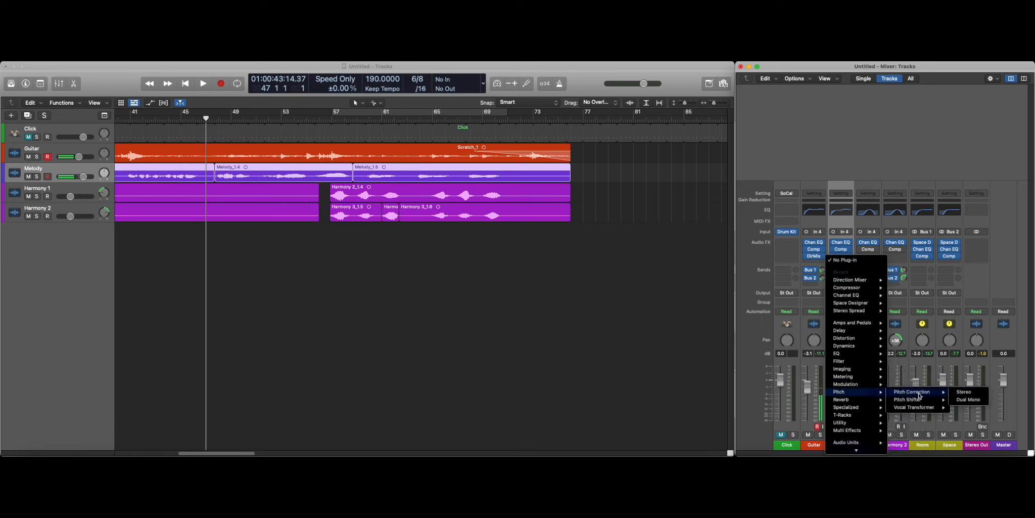
pyautogui.click(963, 392)
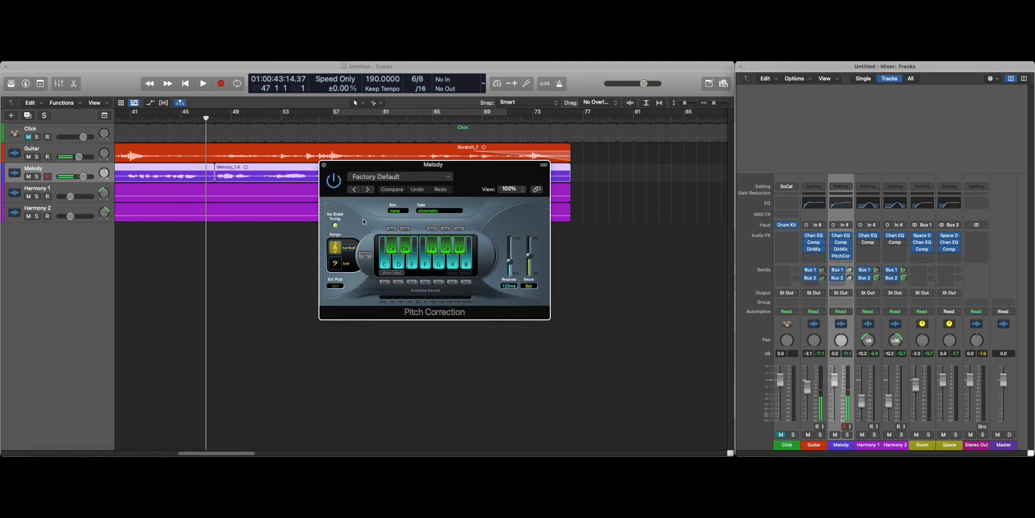
pyautogui.click(322, 164)
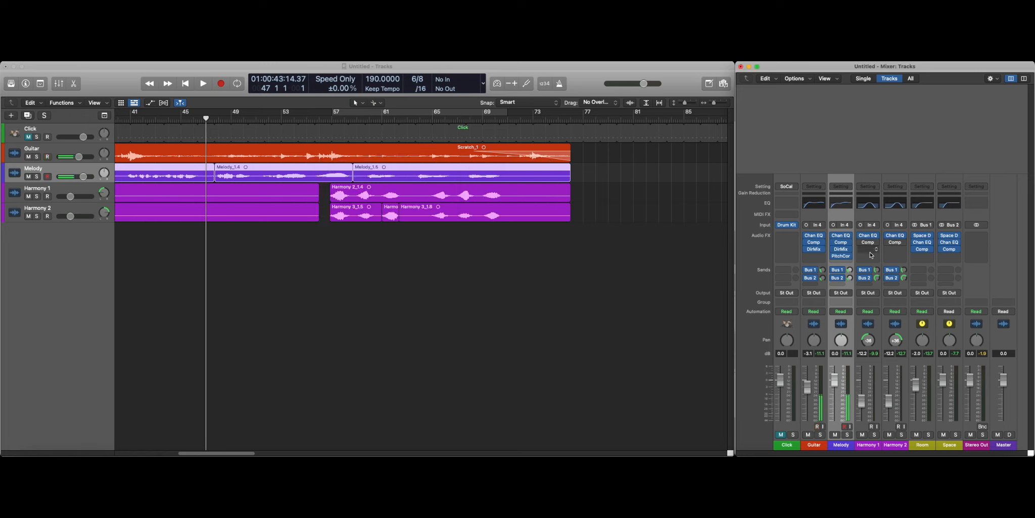
pyautogui.click(850, 257)
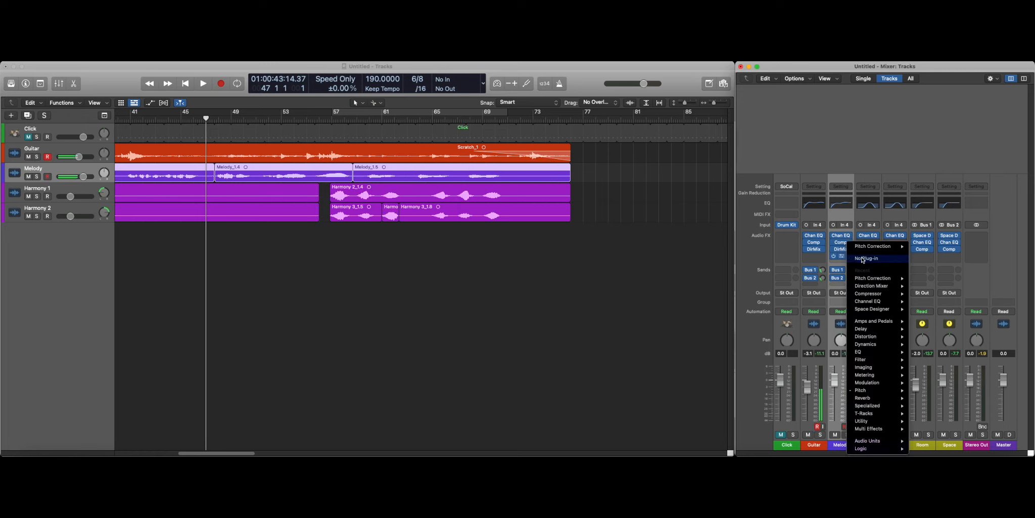
pyautogui.click(861, 260)
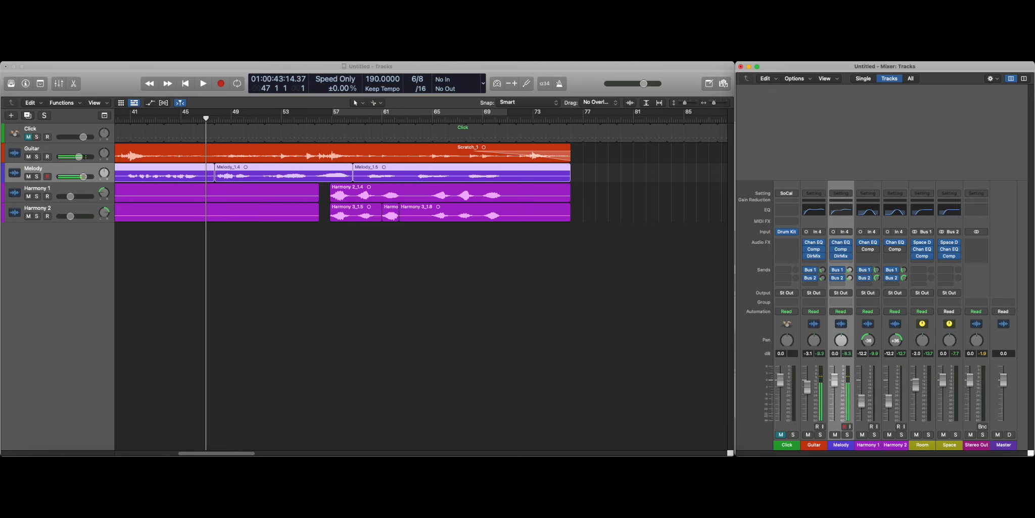
# - View the project's sharing and bouncing options without choosing any of them
pyautogui.click(64, 58)
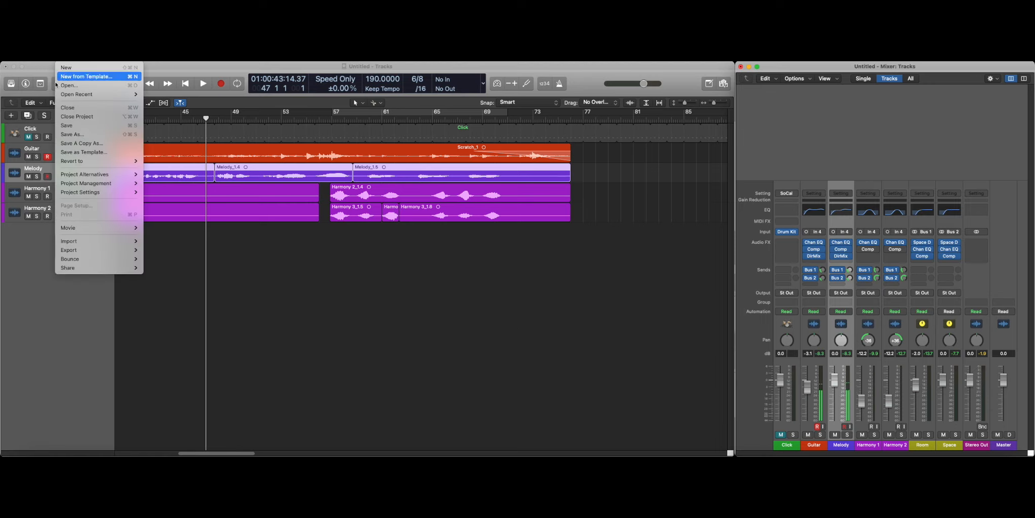
pyautogui.moveTo(74, 270)
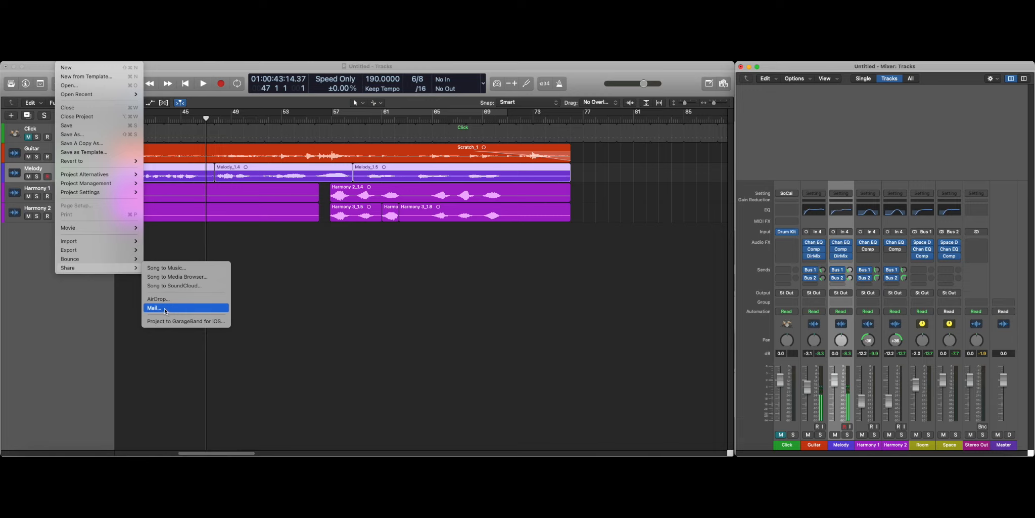
pyautogui.moveTo(101, 258)
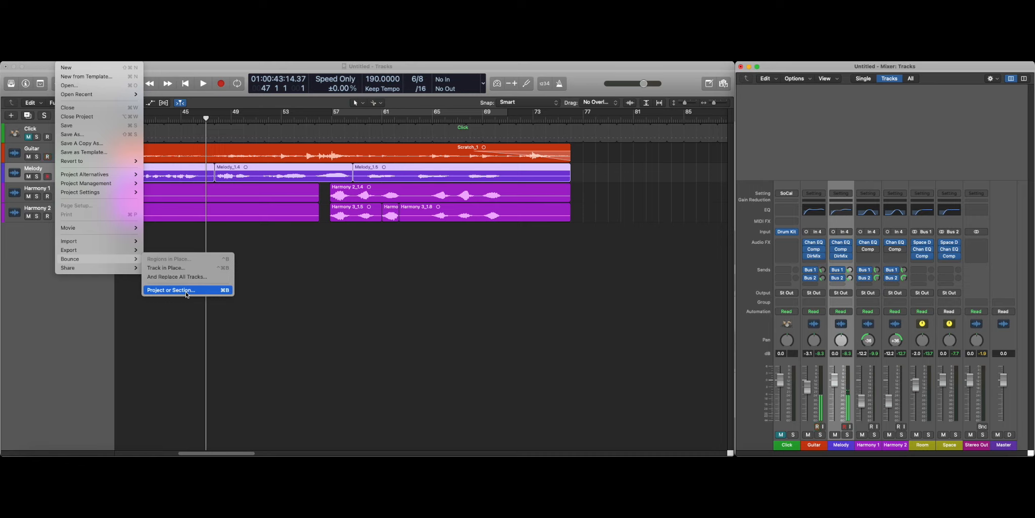
pyautogui.click(146, 313)
# - Turn on the cycle area and set its range from bar 1 to bar 76, spanning the whole song
pyautogui.click(476, 112)
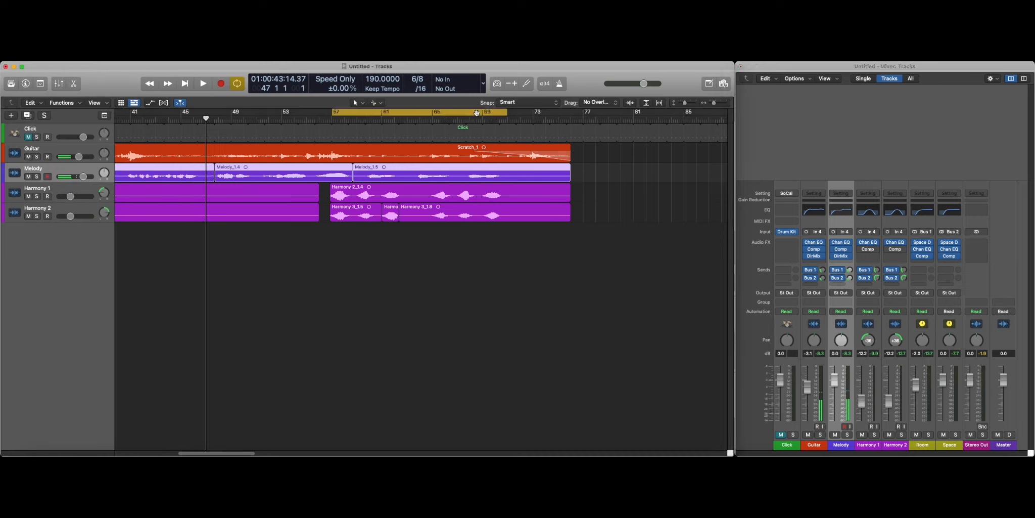
pyautogui.click(508, 112)
pyautogui.moveTo(510, 111); pyautogui.dragTo(571, 112)
pyautogui.moveTo(332, 112); pyautogui.dragTo(7, 125)
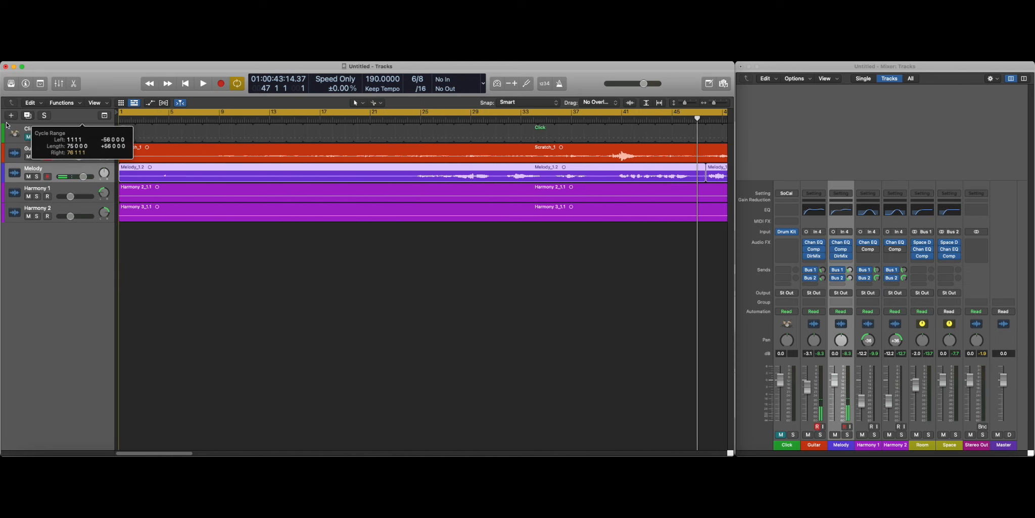
pyautogui.press('super+Left')
pyautogui.press('super+Left')
pyautogui.press('super+Left')
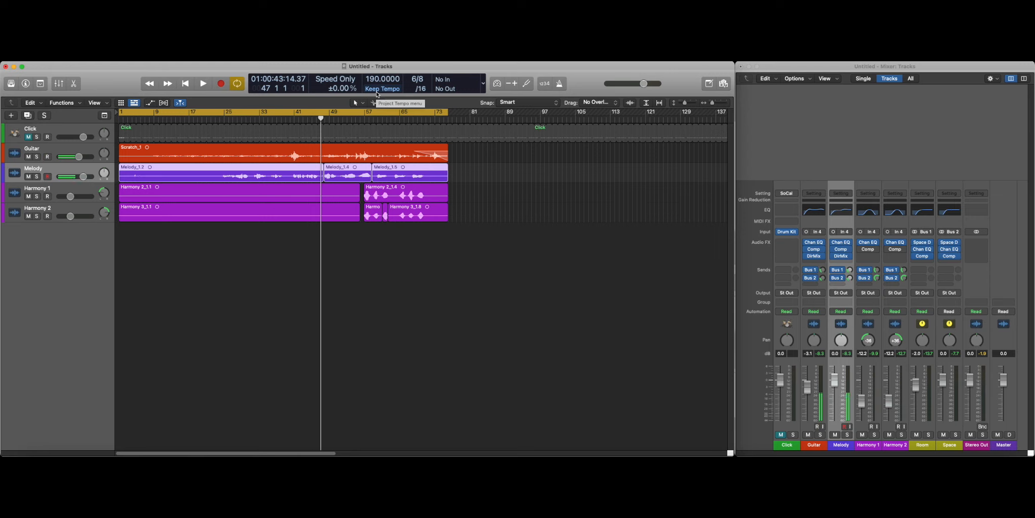
# - Review the MP3 bounce settings for the cycle range, switch the destination from MP3 to PCM, and cancel the bounce
pyautogui.press('super+b')
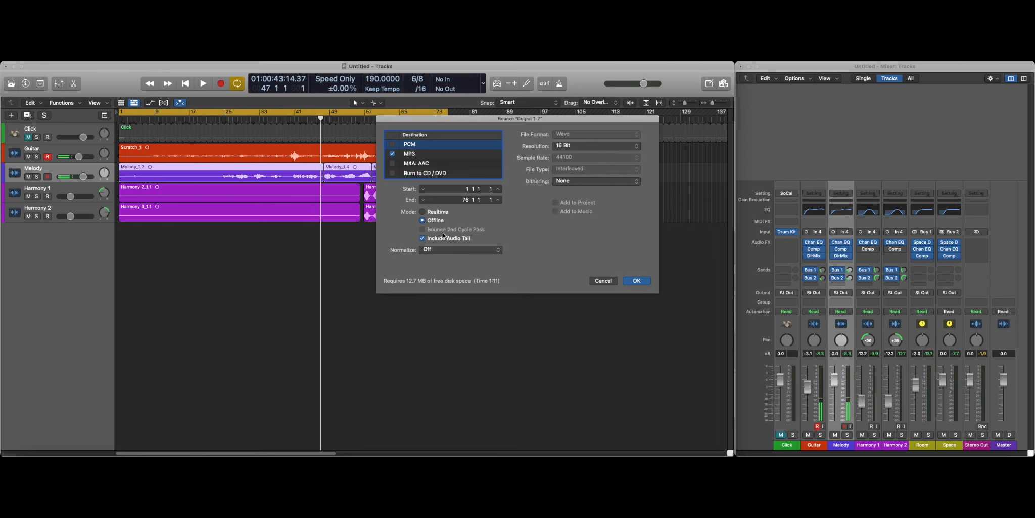
pyautogui.click(432, 155)
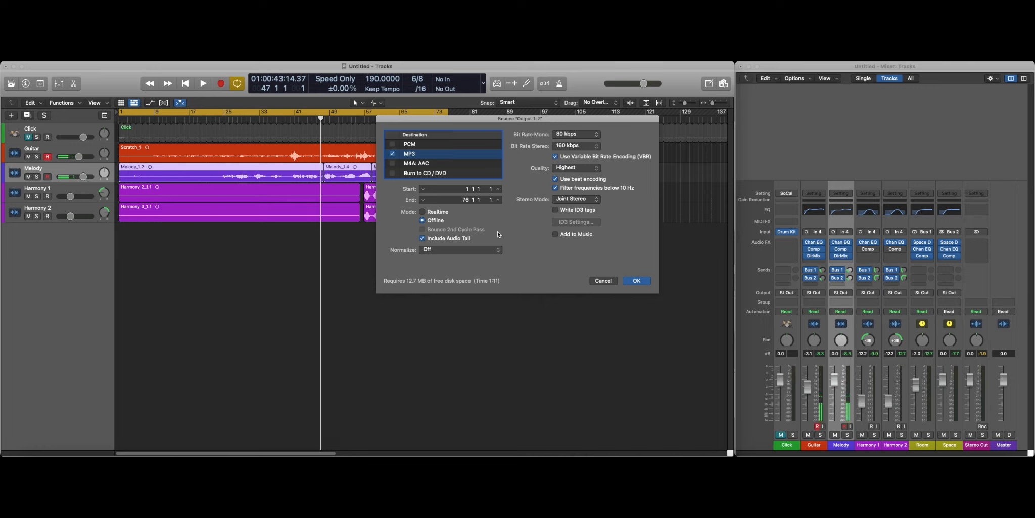
pyautogui.click(393, 144)
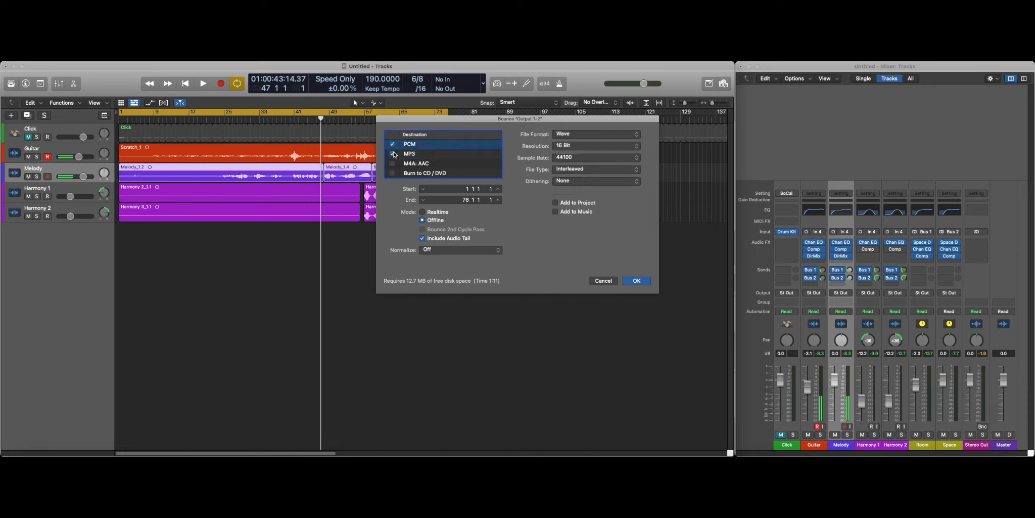
pyautogui.click(393, 154)
pyautogui.click(417, 145)
pyautogui.click(603, 281)
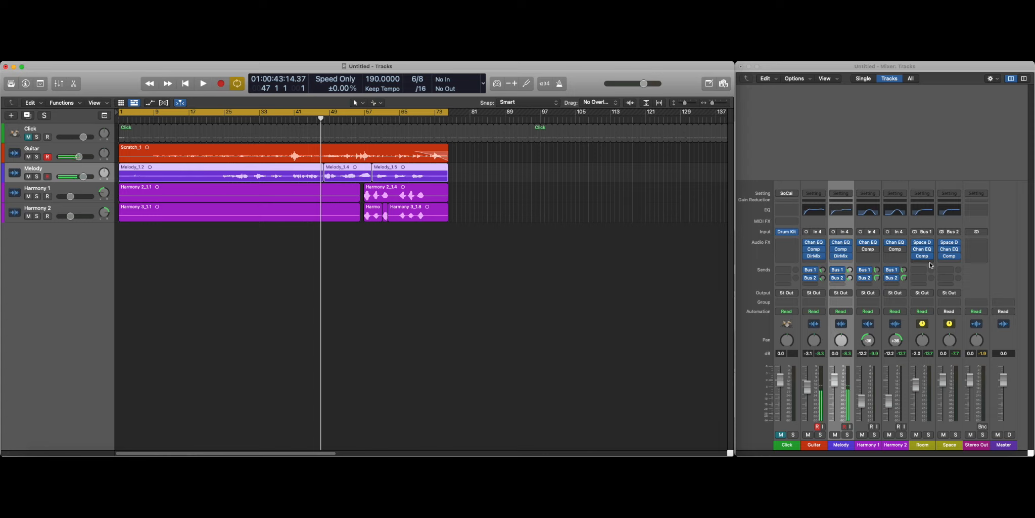
# - Add a send to Bus 3 on the Guitar channel strip
pyautogui.click(813, 287)
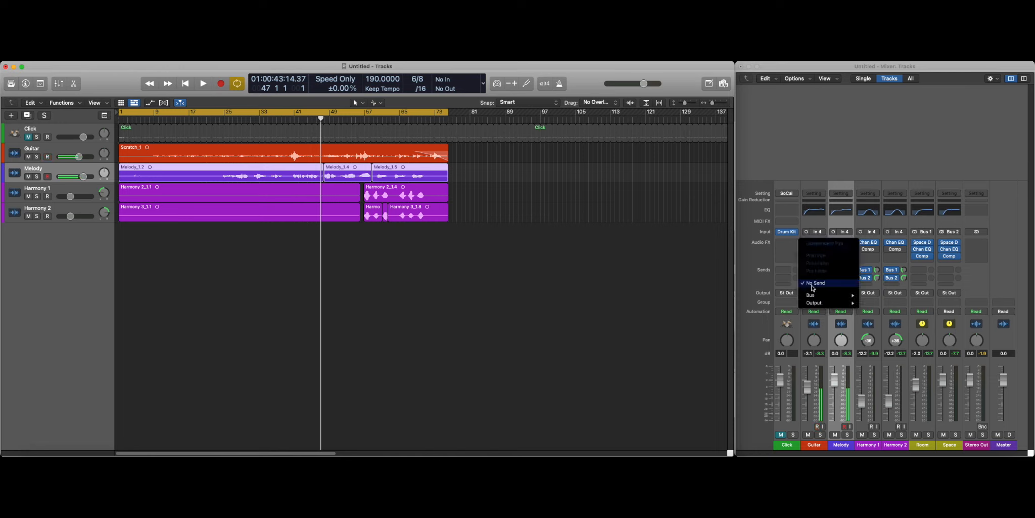
pyautogui.moveTo(813, 295)
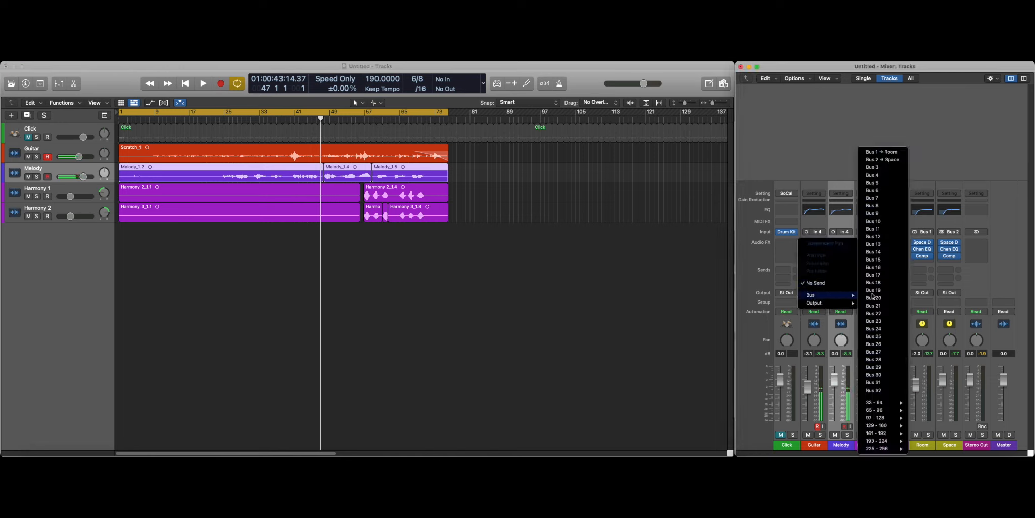
pyautogui.click(894, 166)
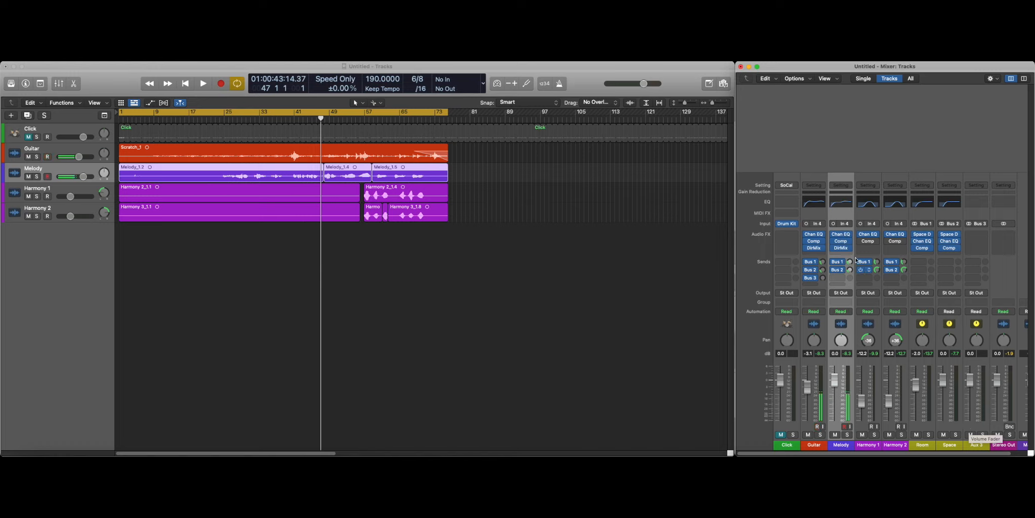
pyautogui.moveTo(832, 250)
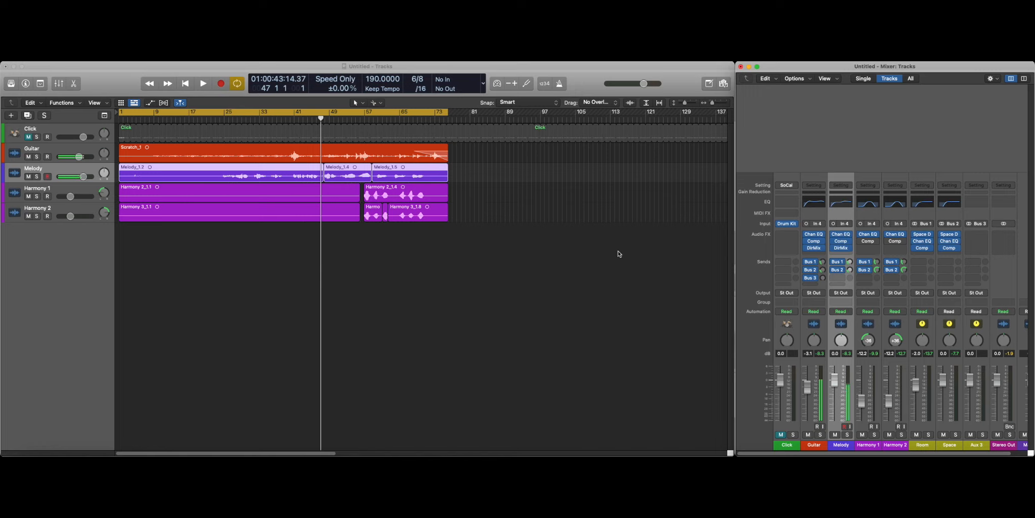
pyautogui.click(696, 468)
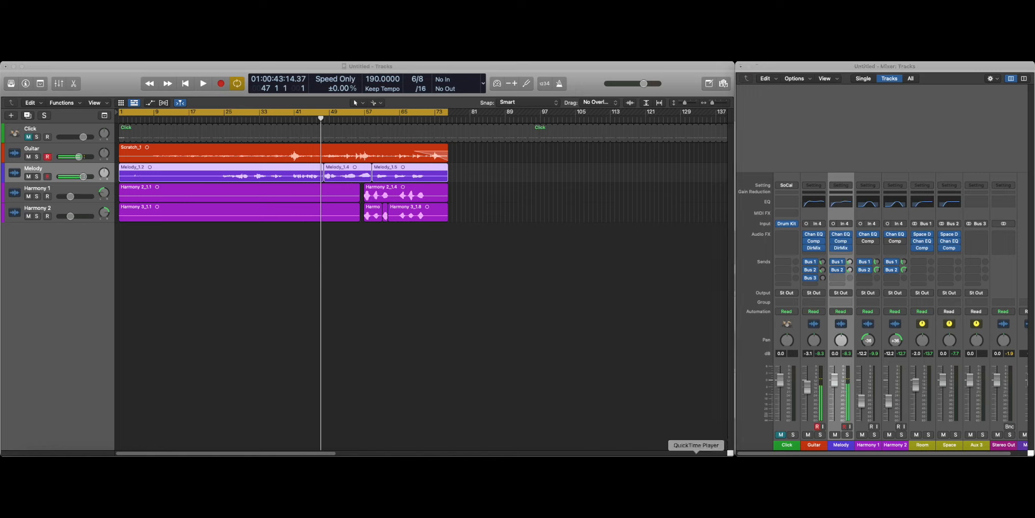